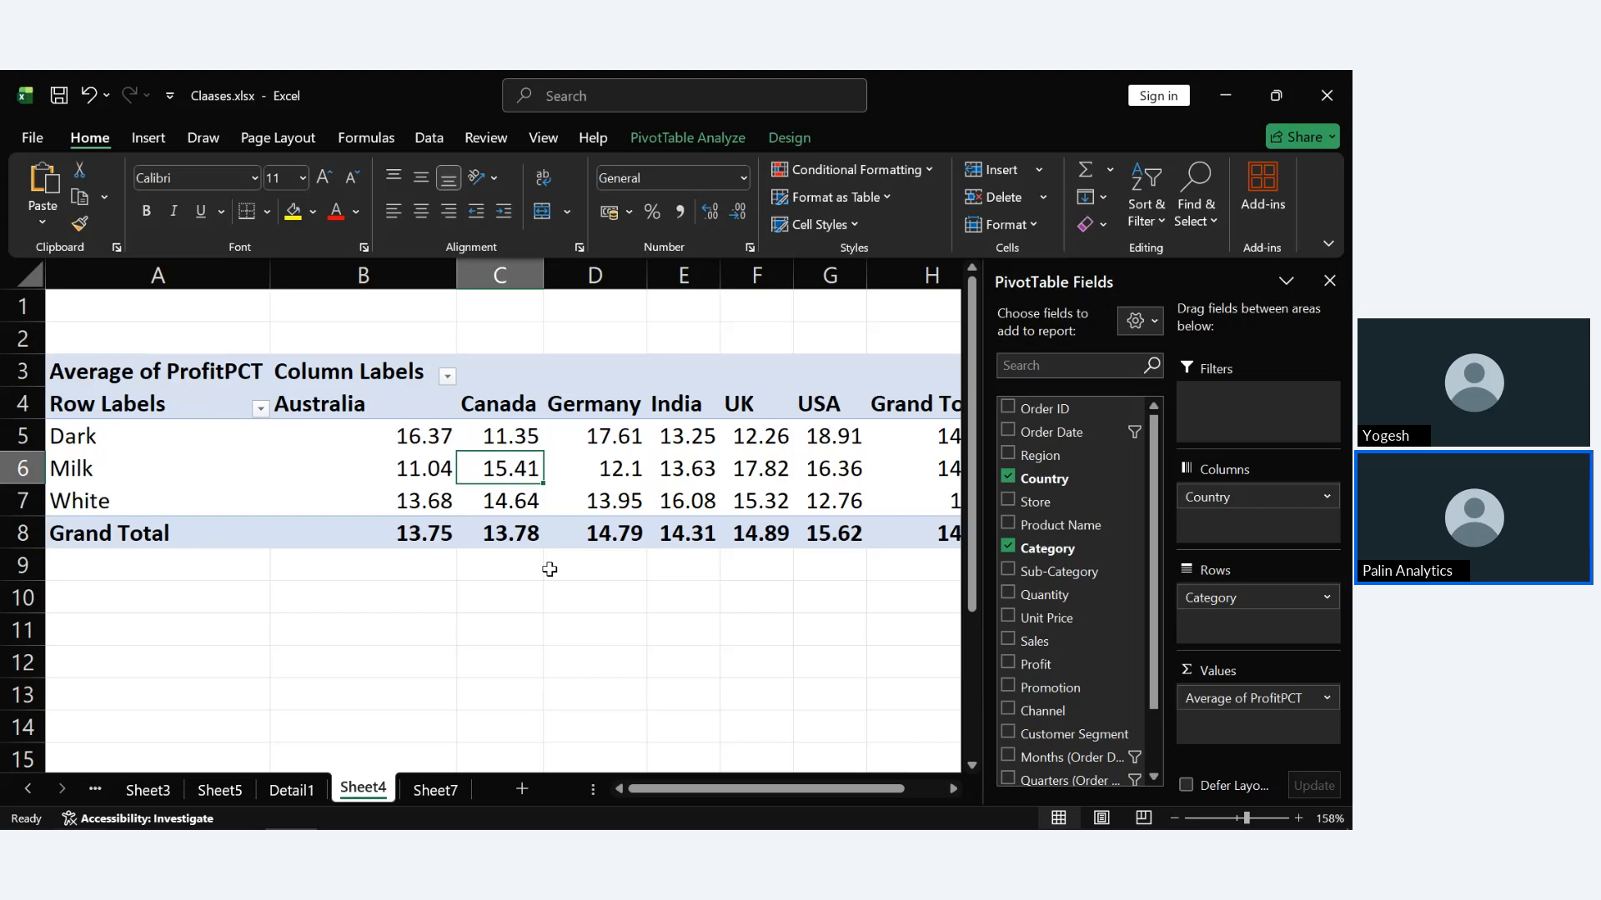
Apply the solid blue style from the last row of the Dark group to the PivotTable.
{"action": "left_click", "coordinate": [710, 144]}
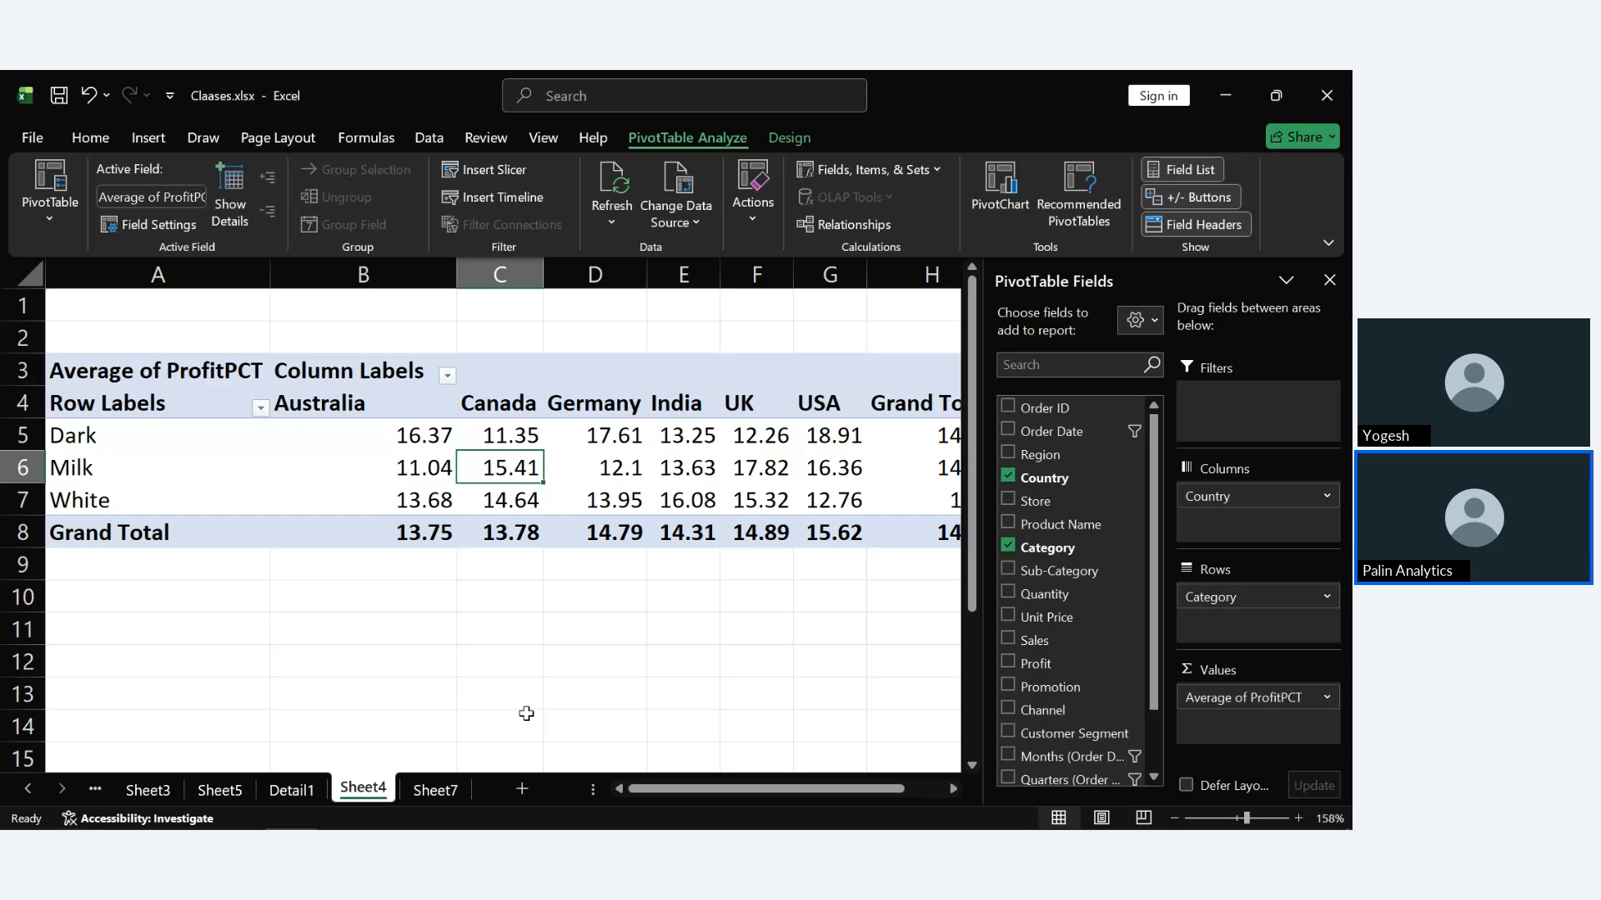
{"action": "left_click", "coordinate": [806, 139]}
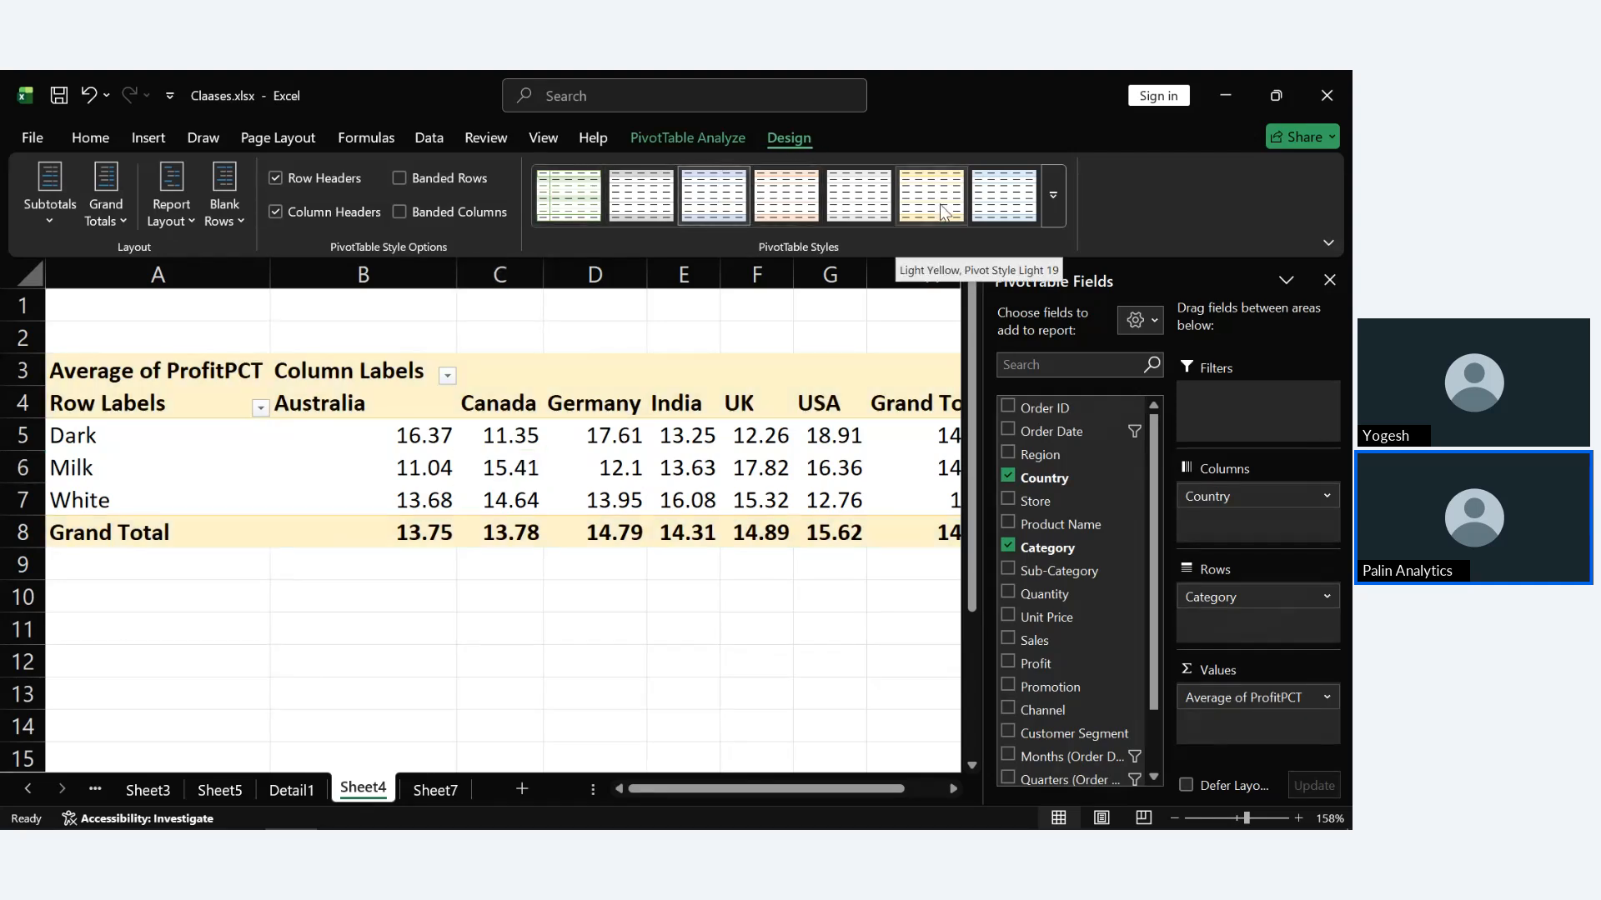
{"action": "left_click", "coordinate": [1061, 186]}
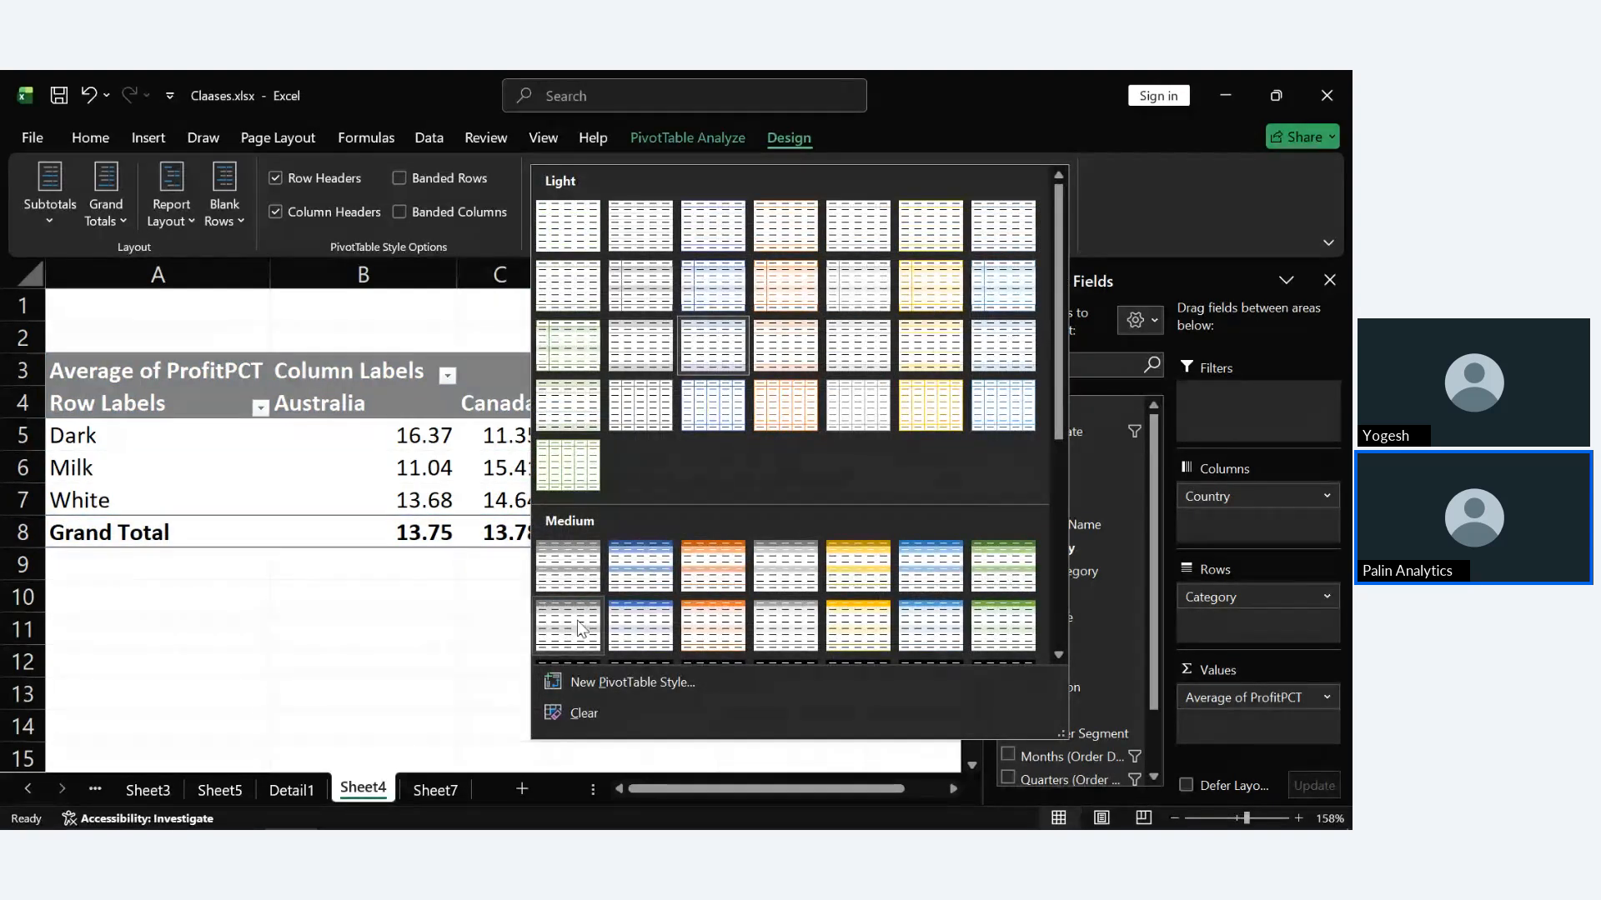
{"action": "scroll", "coordinate": [736, 630], "scroll_direction": "down", "scroll_amount": 3}
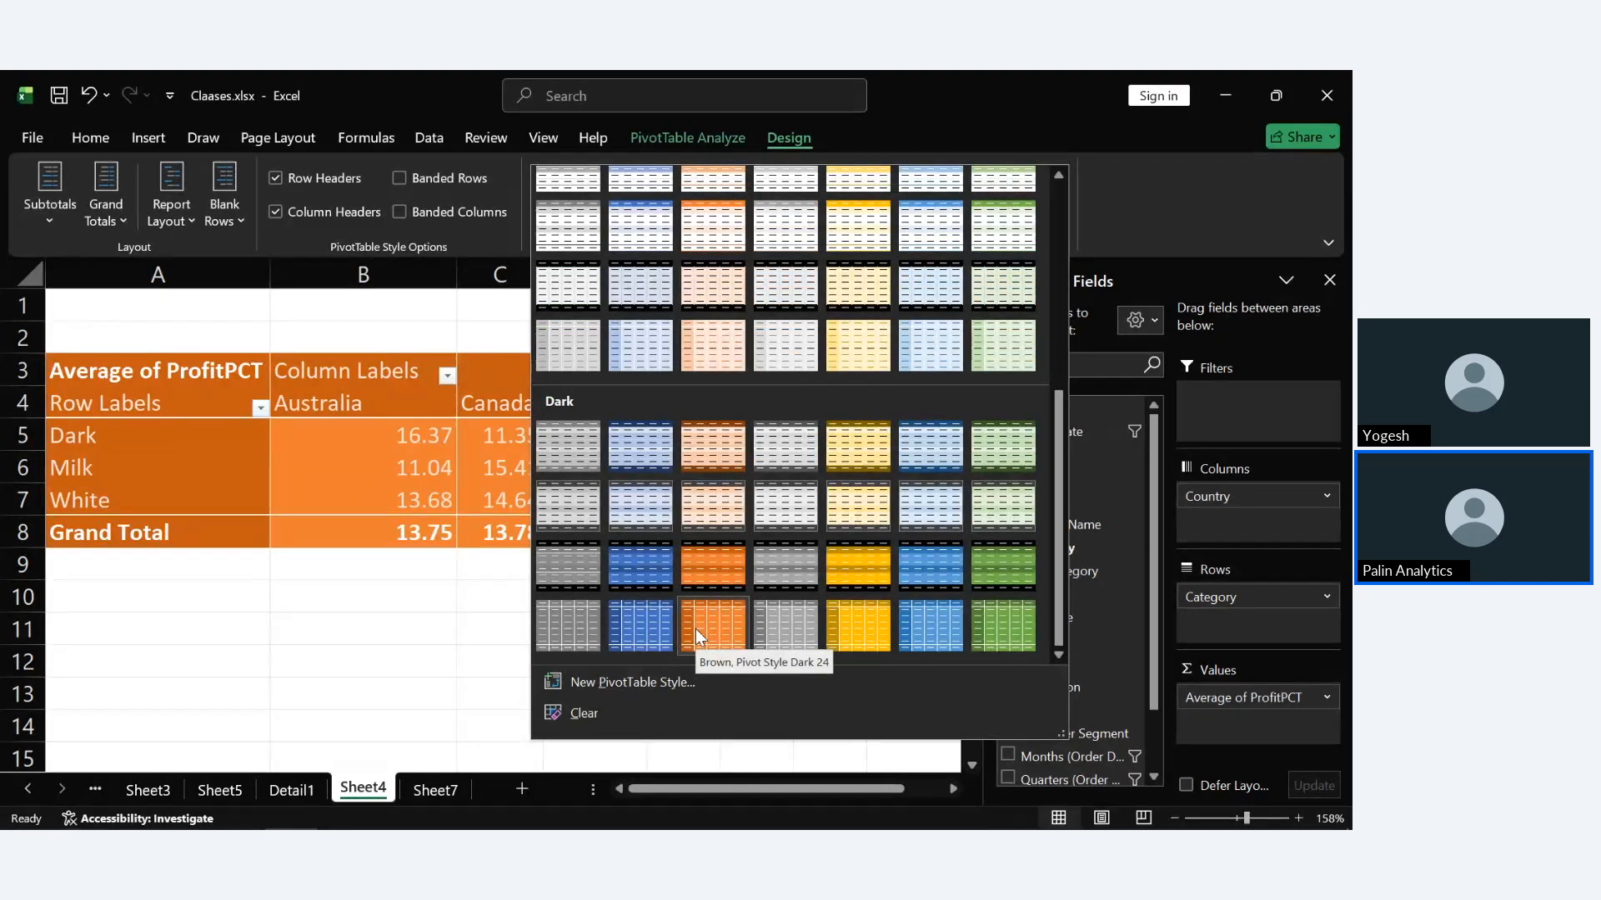
{"action": "left_click", "coordinate": [639, 629]}
{"action": "scroll", "coordinate": [685, 640], "scroll_direction": "right", "scroll_amount": 1}
{"action": "scroll", "coordinate": [685, 640], "scroll_direction": "right", "scroll_amount": 2}
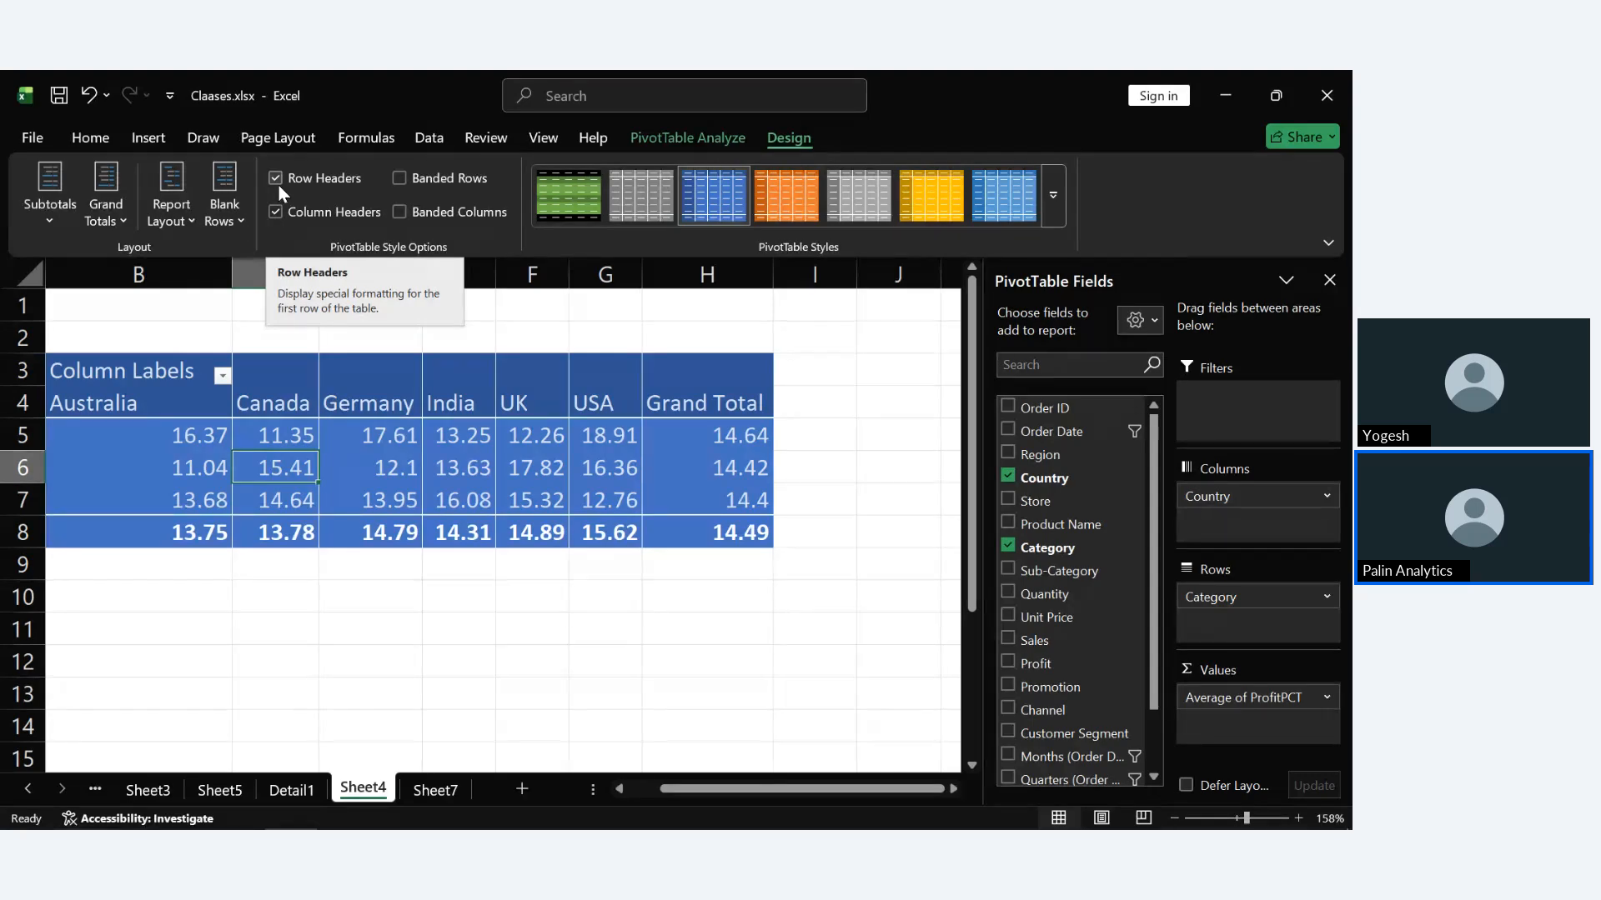
Compare the PivotTable with and without special row header formatting, ending with Row Headers disabled.
{"action": "scroll", "coordinate": [367, 467], "scroll_direction": "left", "scroll_amount": 3}
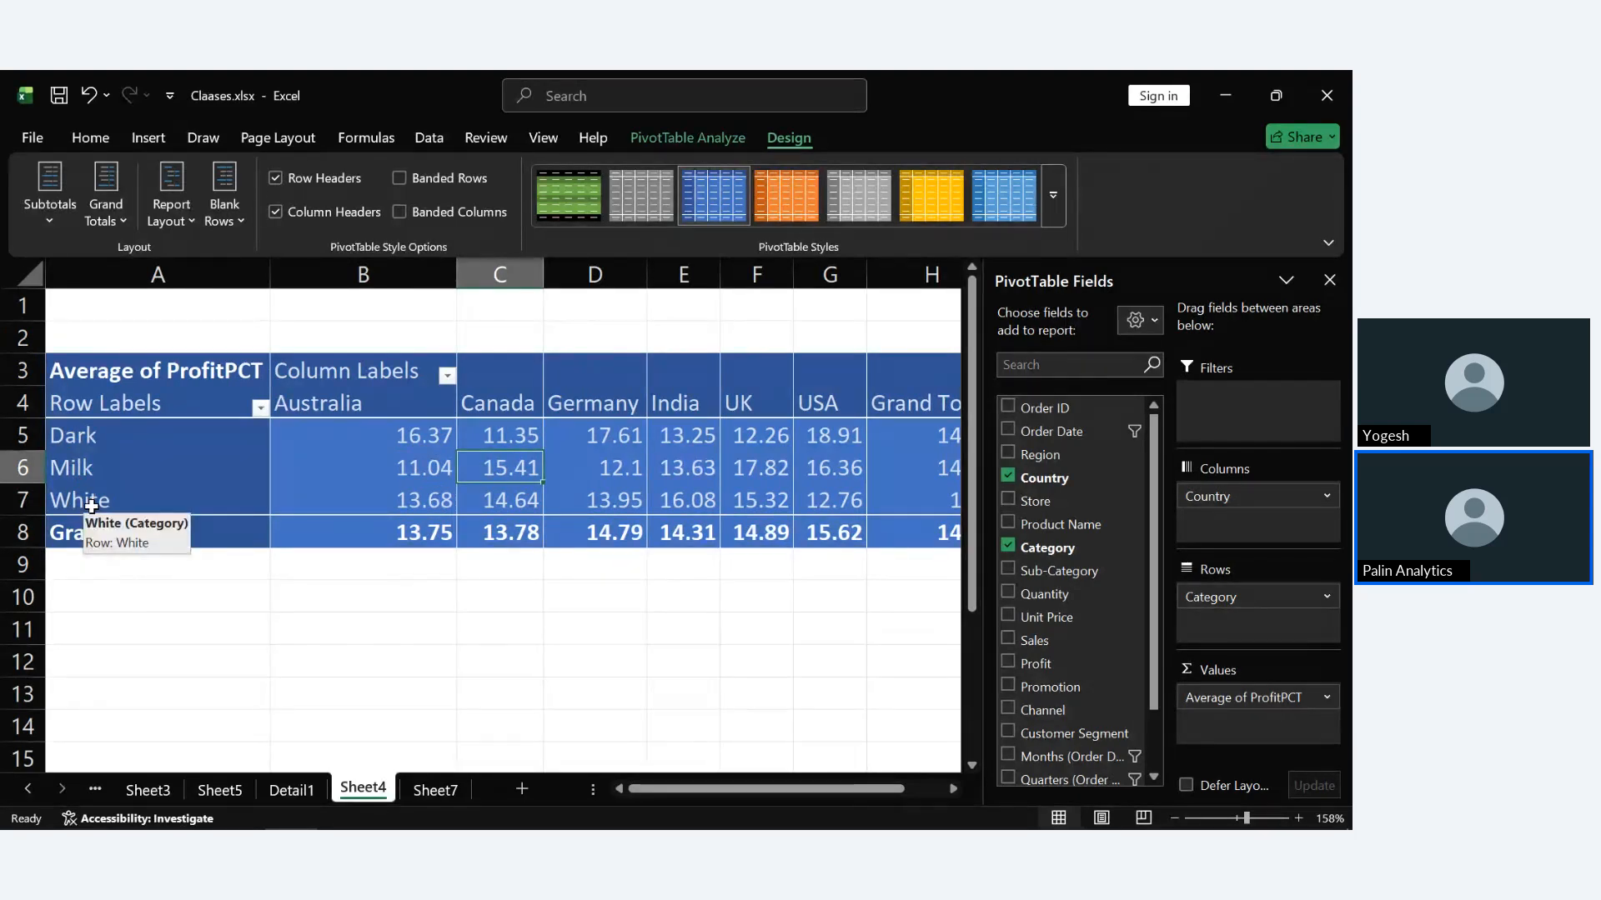
{"action": "left_click", "coordinate": [275, 179]}
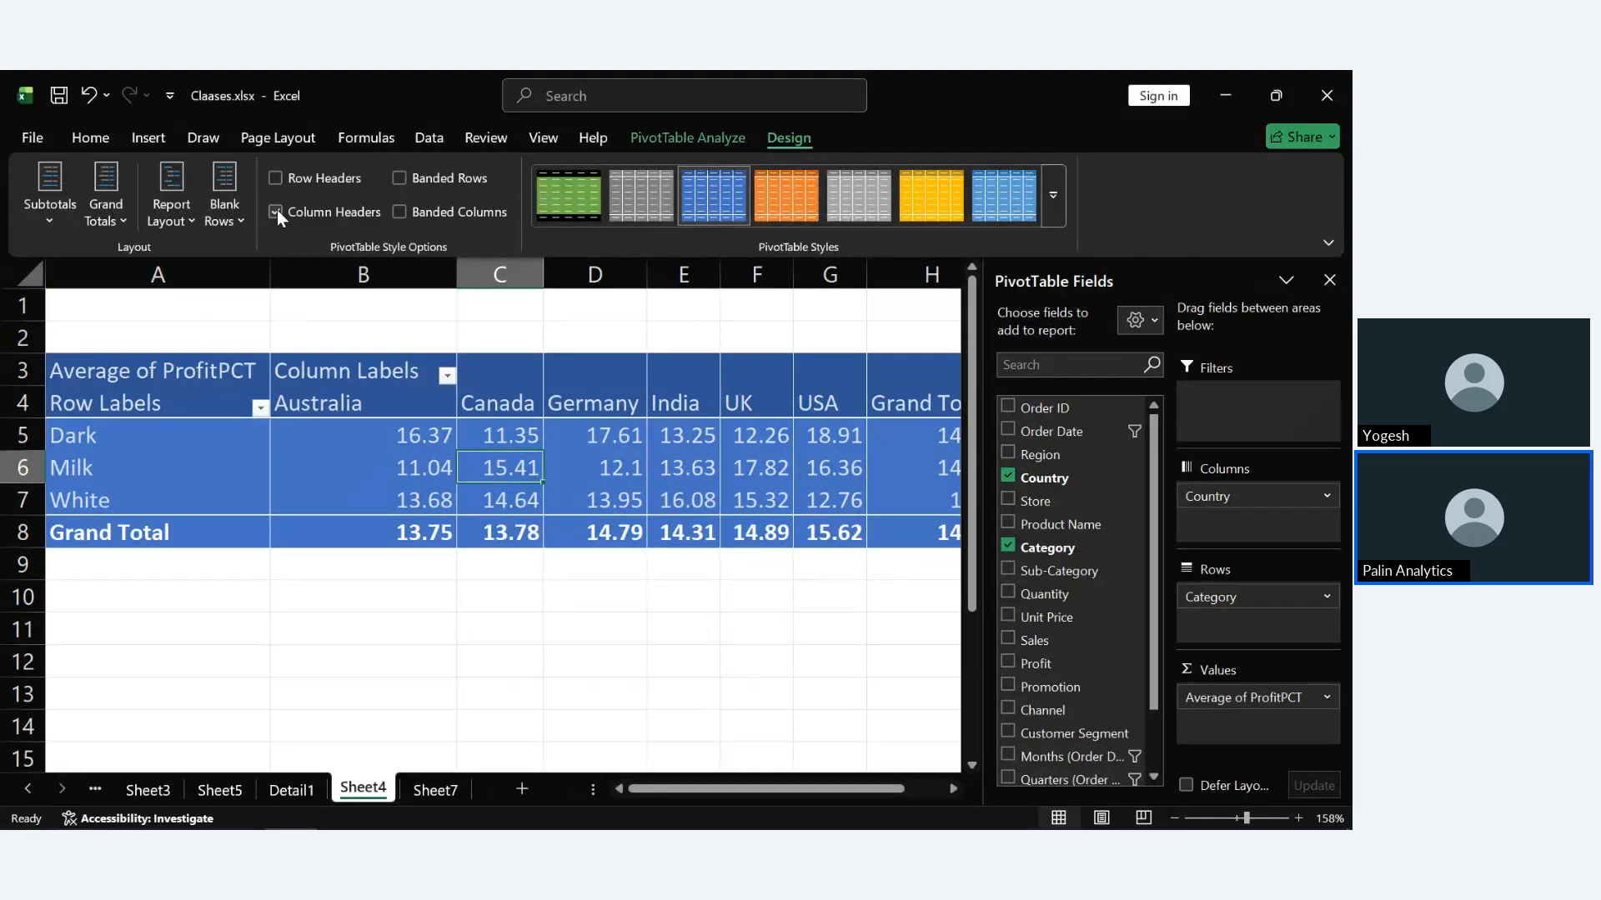
{"action": "left_click", "coordinate": [276, 174]}
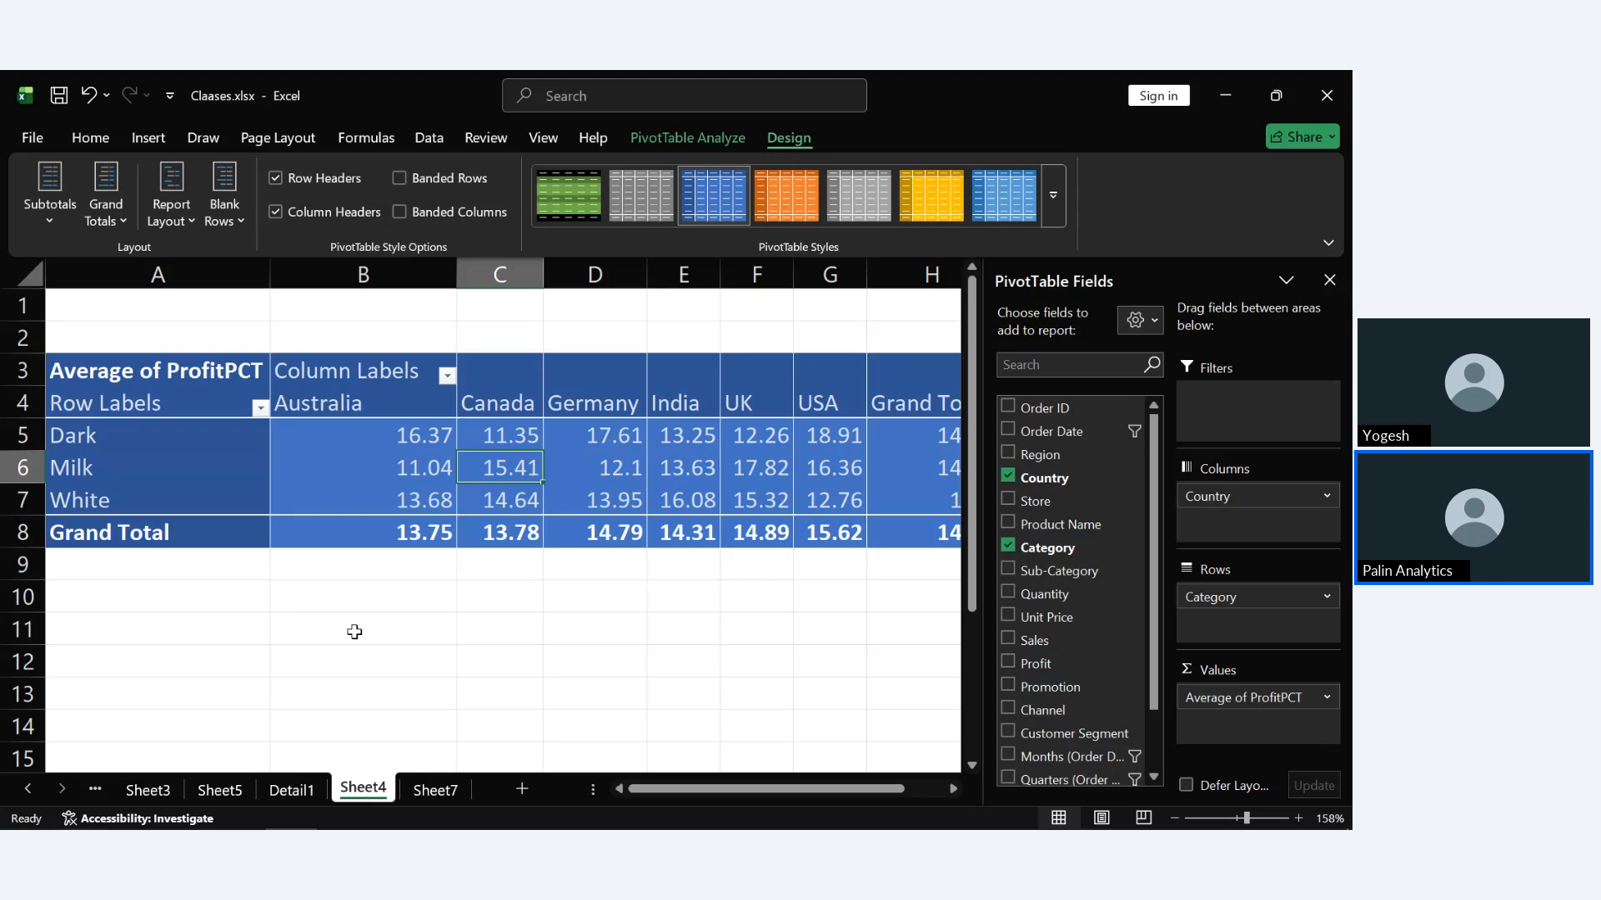
{"action": "scroll", "coordinate": [549, 557], "scroll_direction": "right", "scroll_amount": 2}
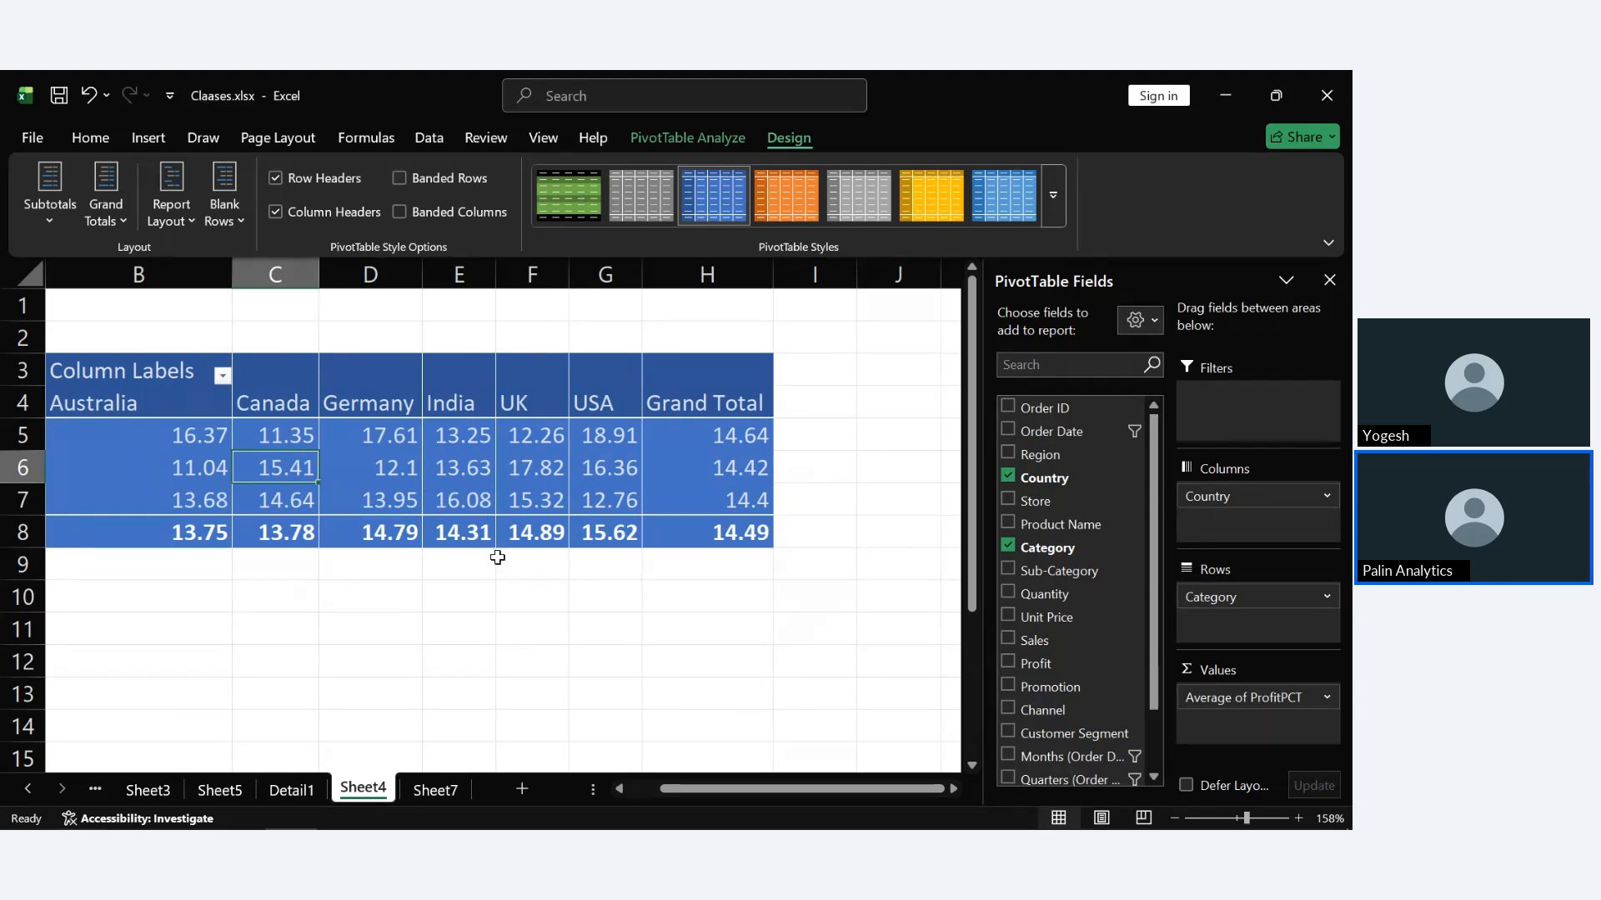
{"action": "scroll", "coordinate": [498, 557], "scroll_direction": "left", "scroll_amount": 2}
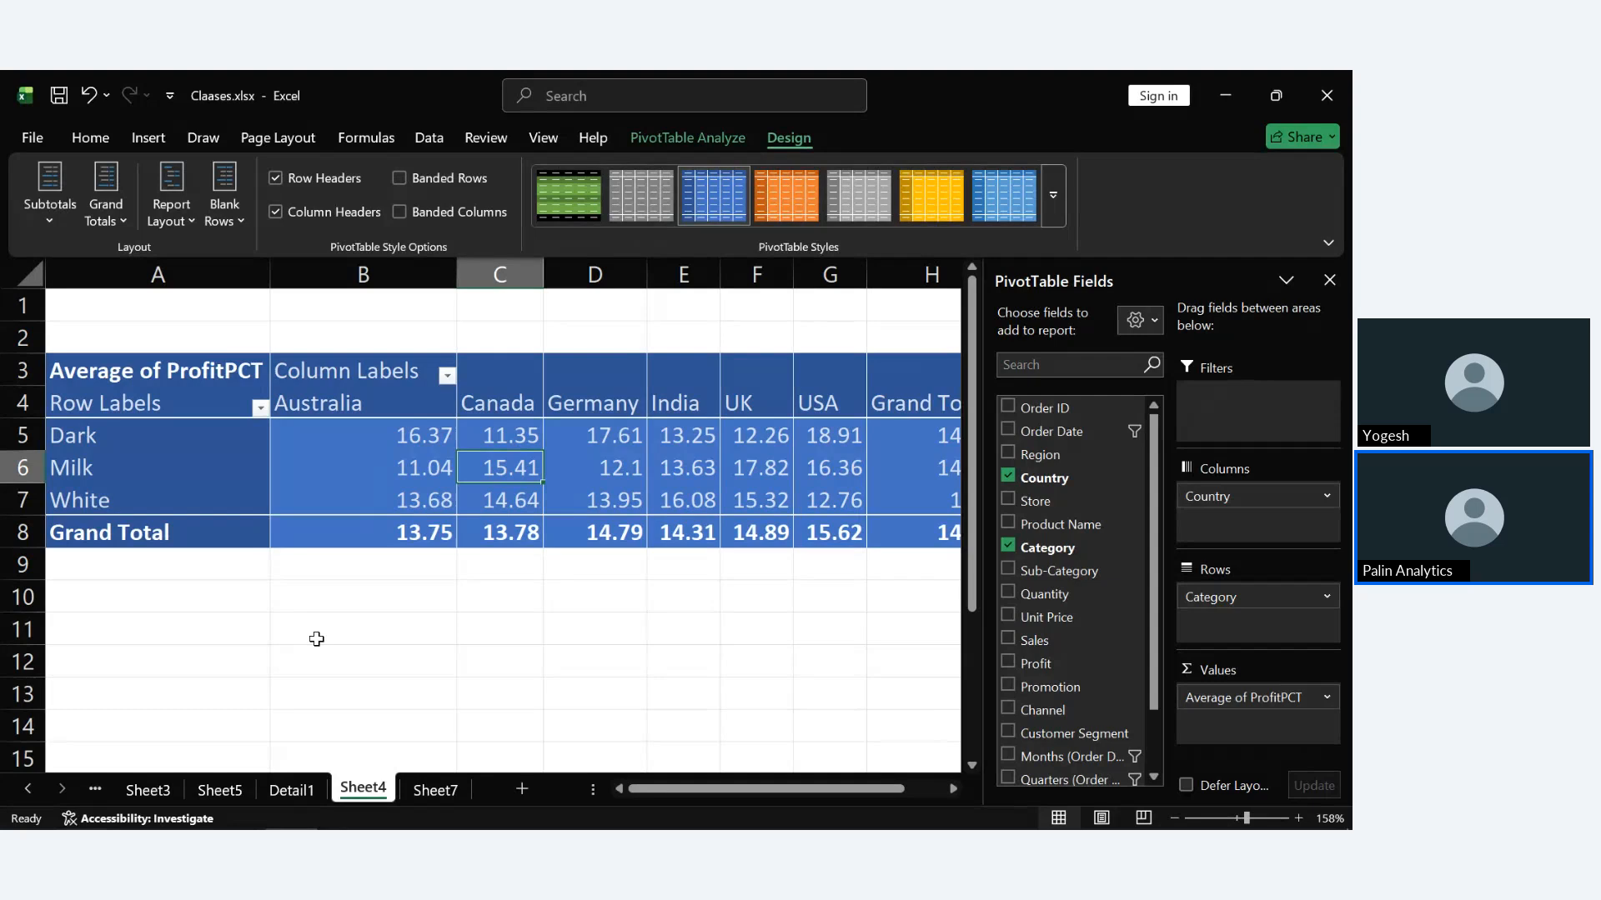
{"action": "left_click", "coordinate": [276, 179]}
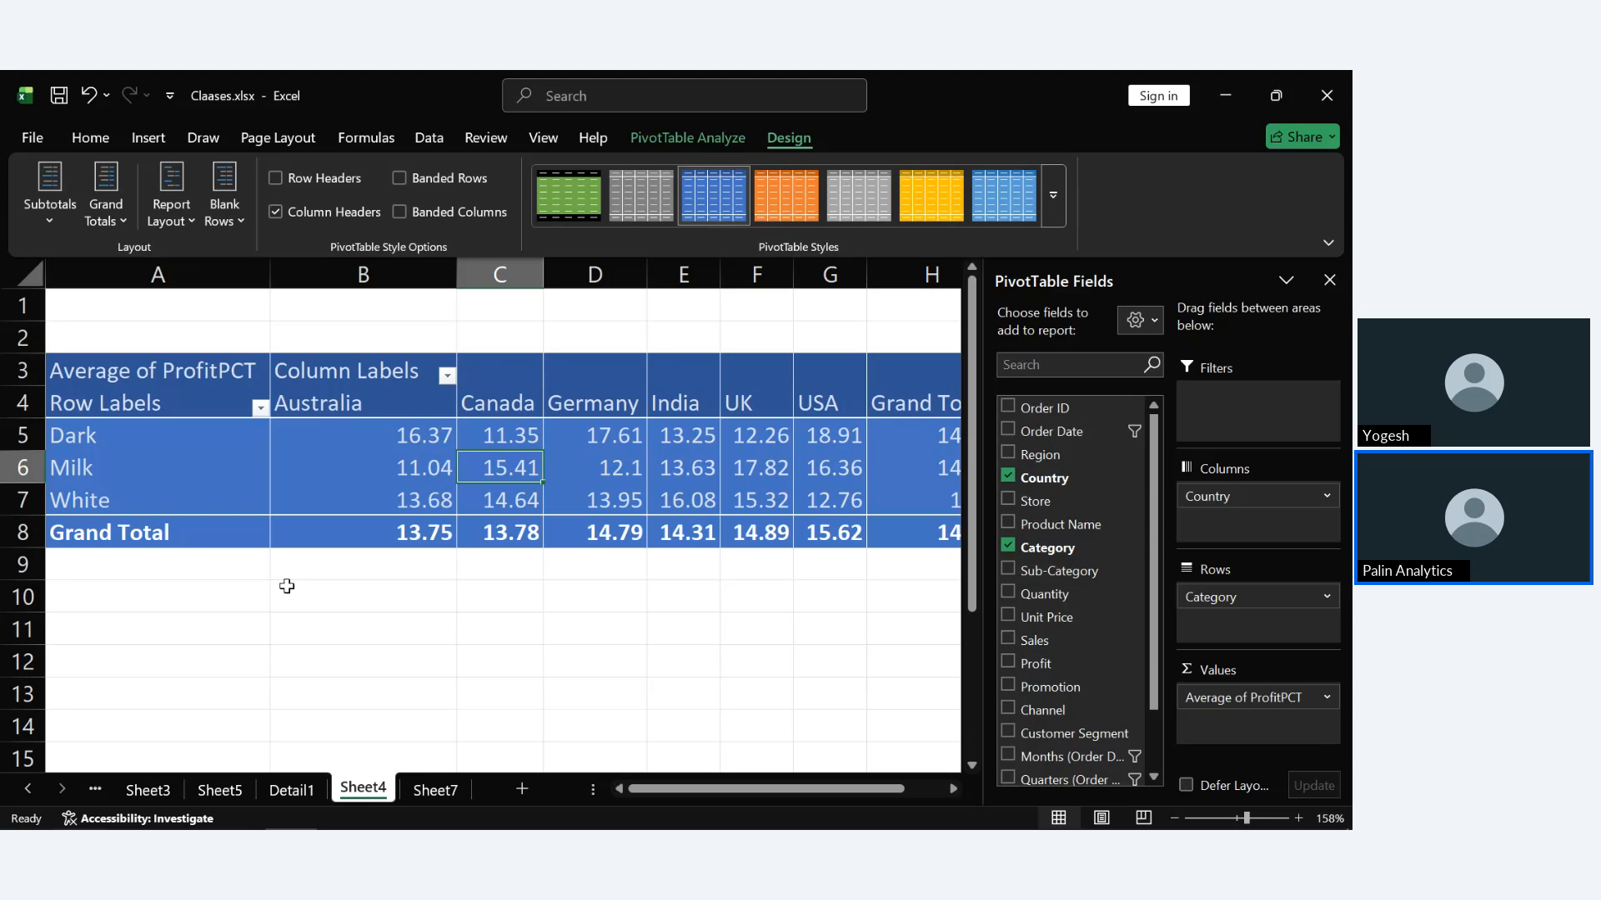
Refresh the PivotTable's data and remove the Country field from the report.
{"action": "left_click", "coordinate": [1008, 546]}
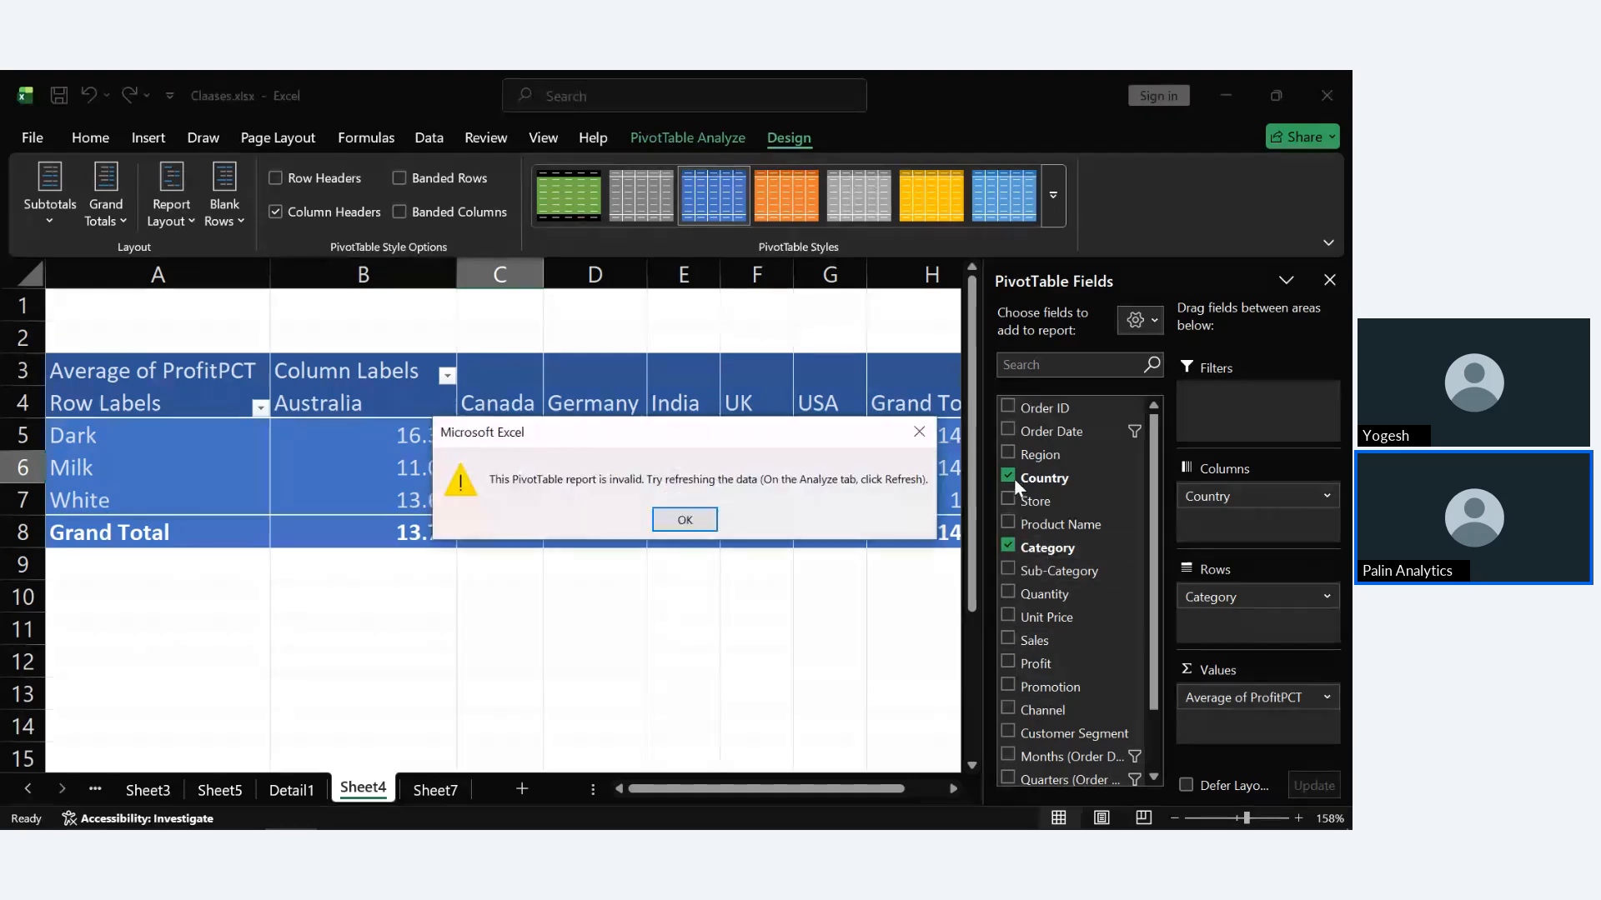
{"action": "left_click", "coordinate": [687, 522]}
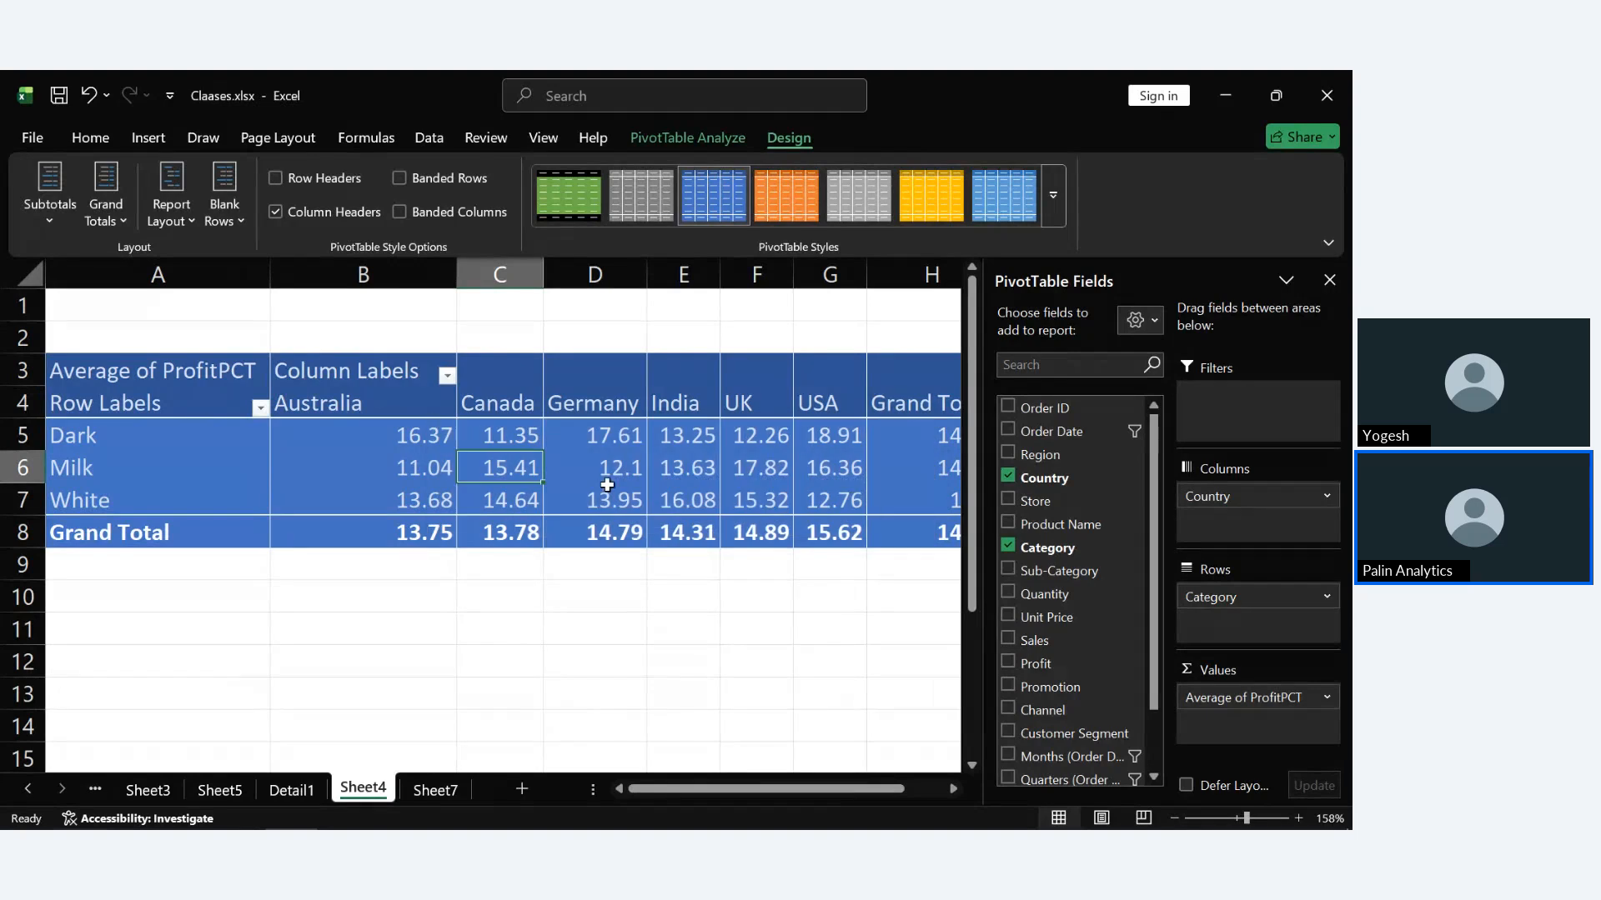
{"action": "left_click", "coordinate": [674, 141]}
{"action": "left_click", "coordinate": [615, 191]}
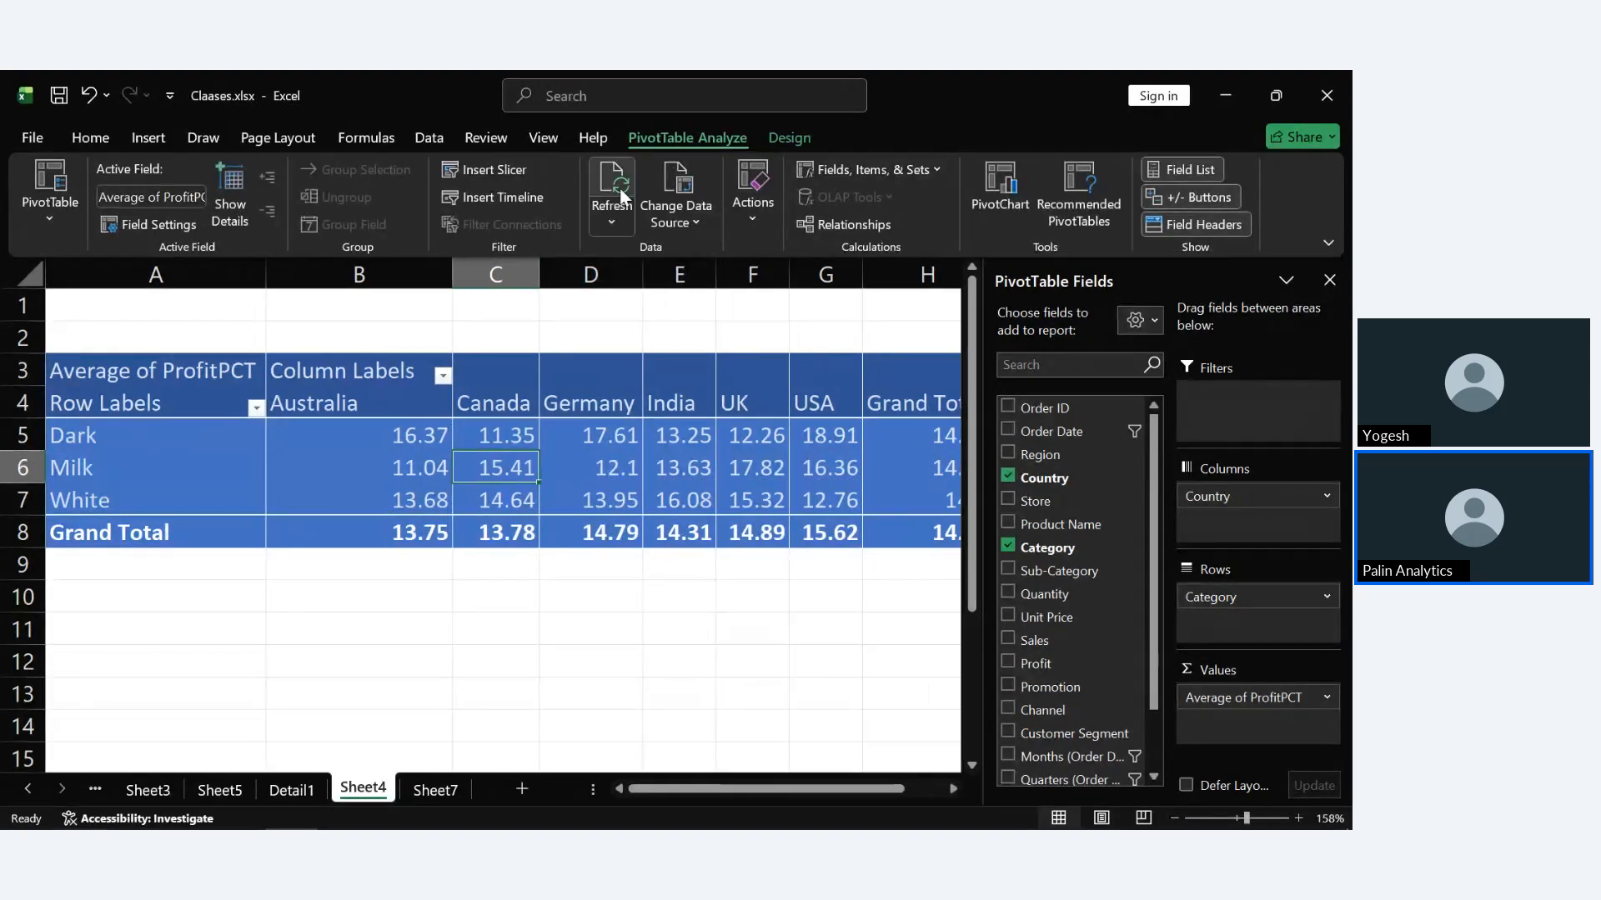
{"action": "left_click", "coordinate": [1007, 478]}
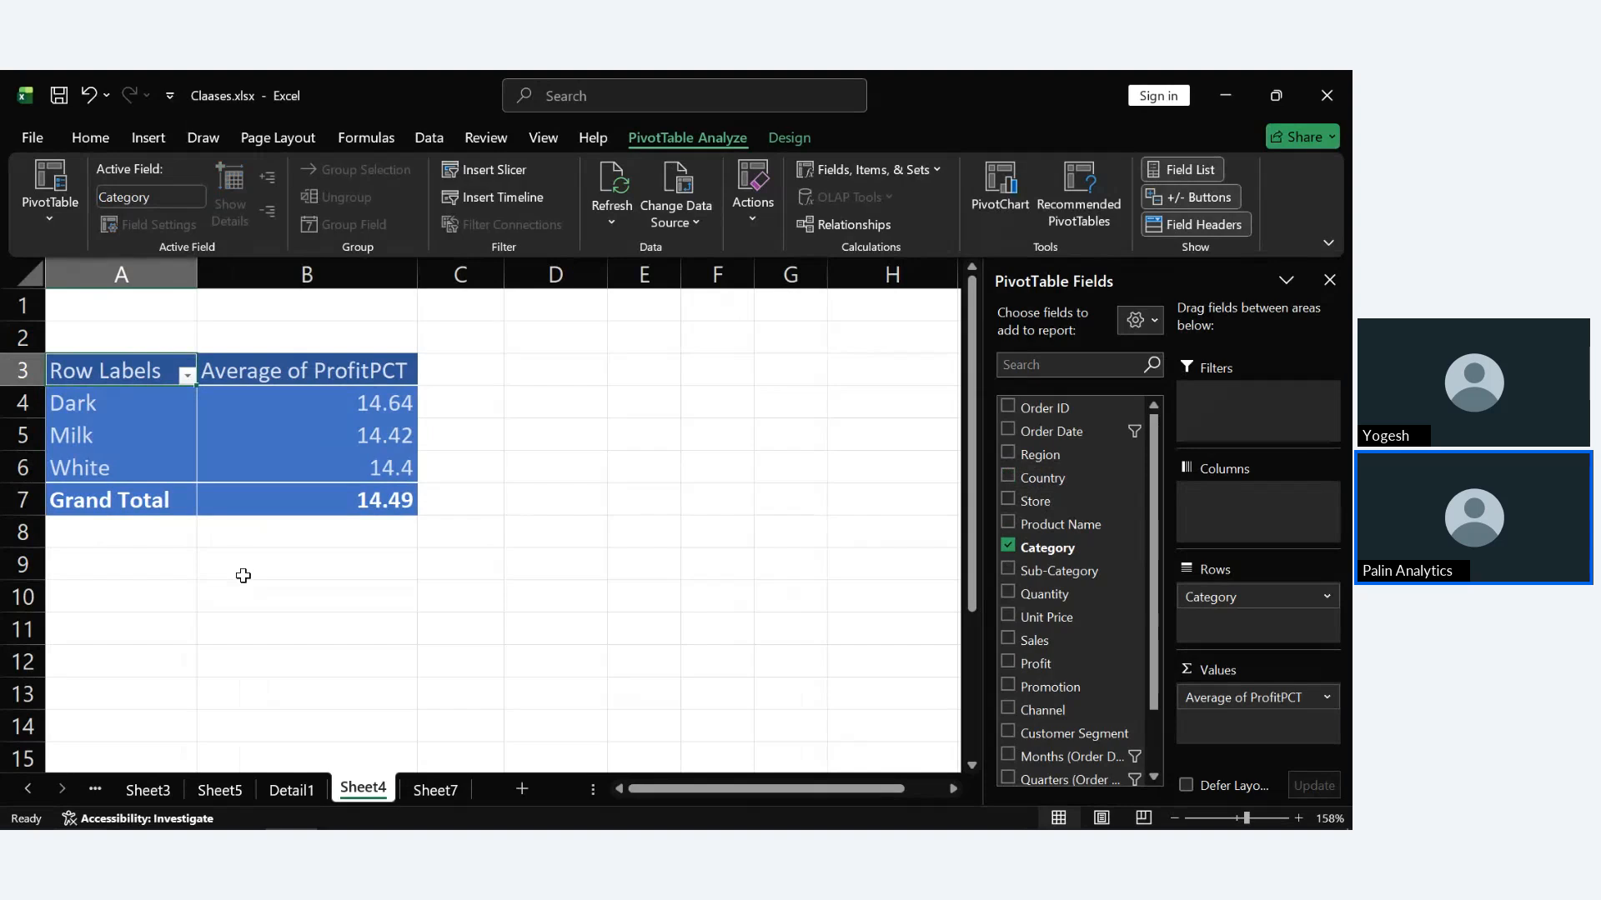
Enable Row Headers formatting on the Category-only PivotTable, and disable it again.
{"action": "left_click", "coordinate": [794, 135]}
{"action": "left_click", "coordinate": [277, 180]}
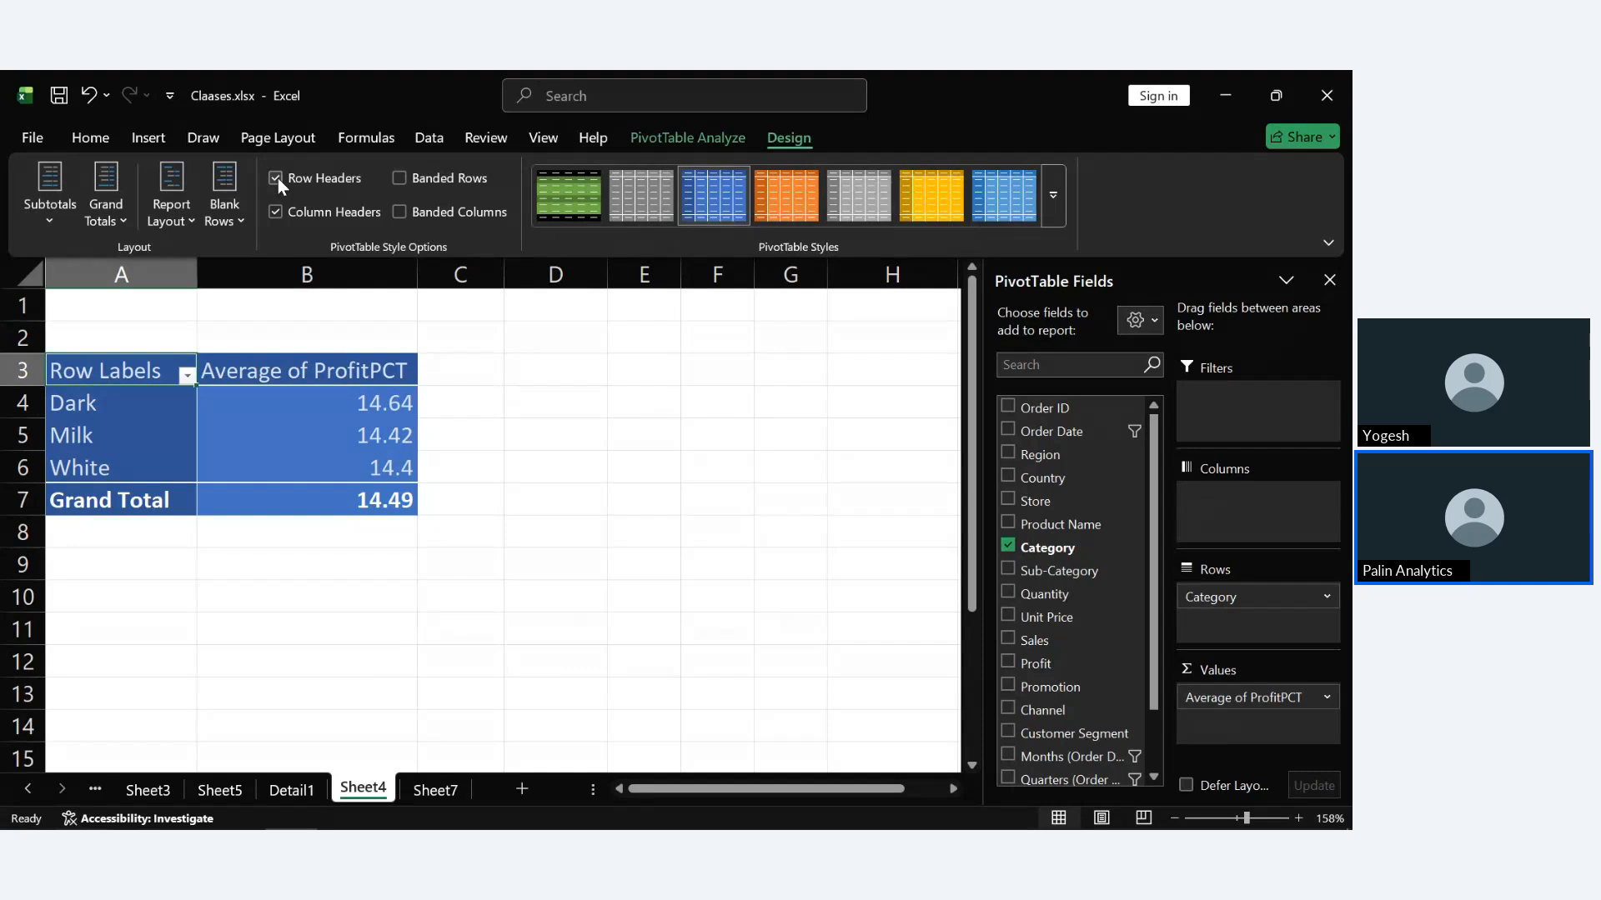
{"action": "left_click", "coordinate": [278, 181]}
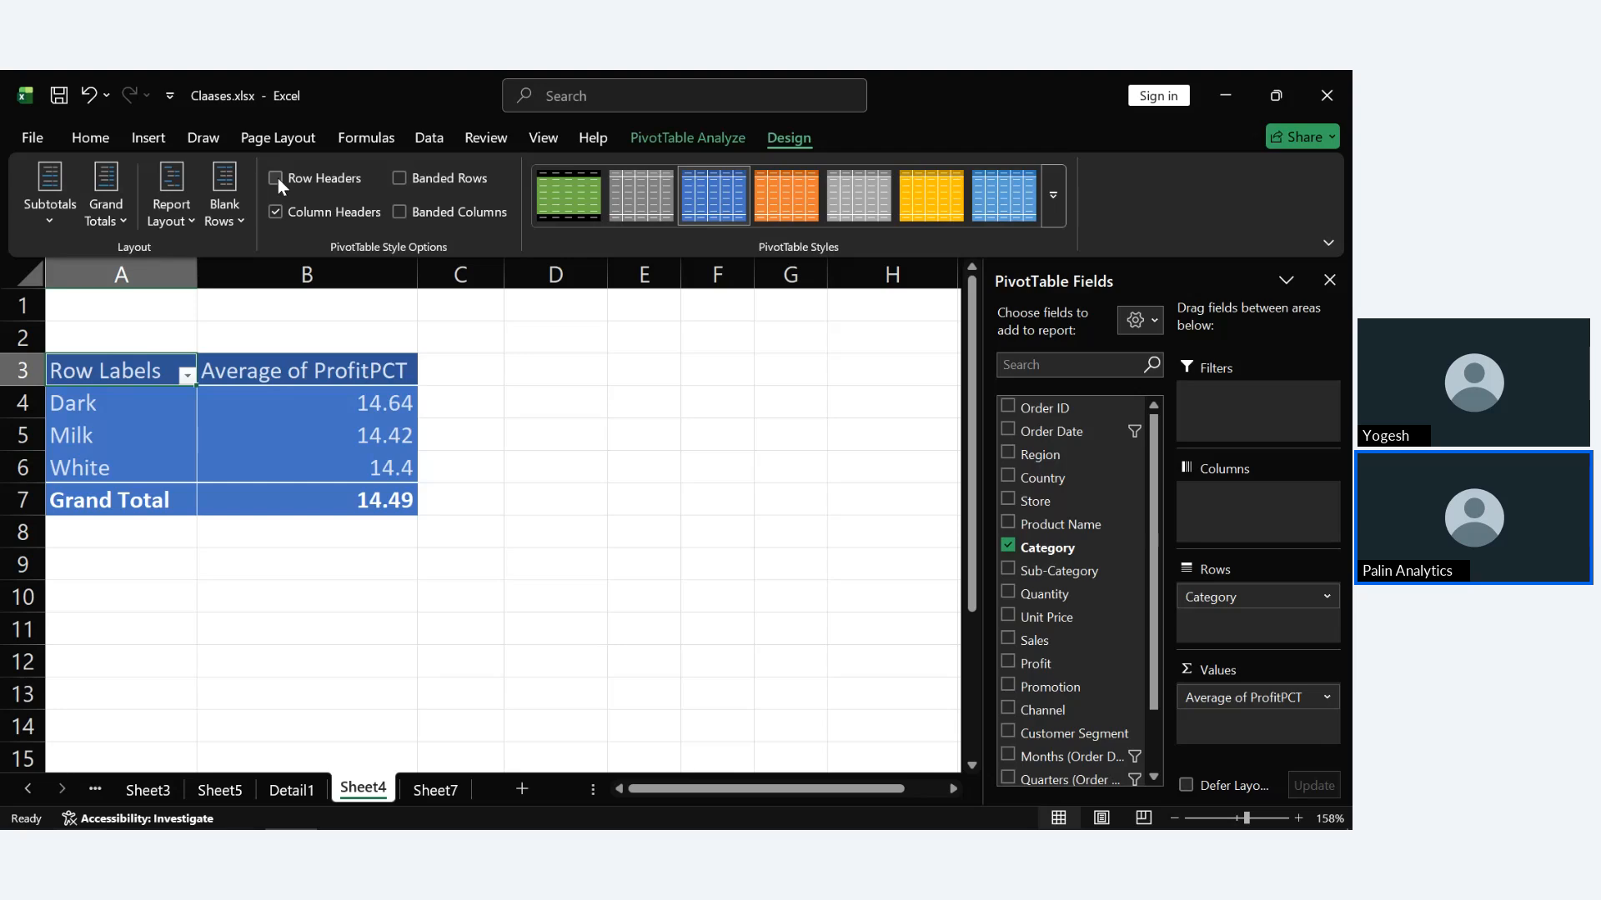
Toggle Column Headers formatting off and on to compare, and re-enable both Column Headers and Row Headers.
{"action": "left_click", "coordinate": [276, 212]}
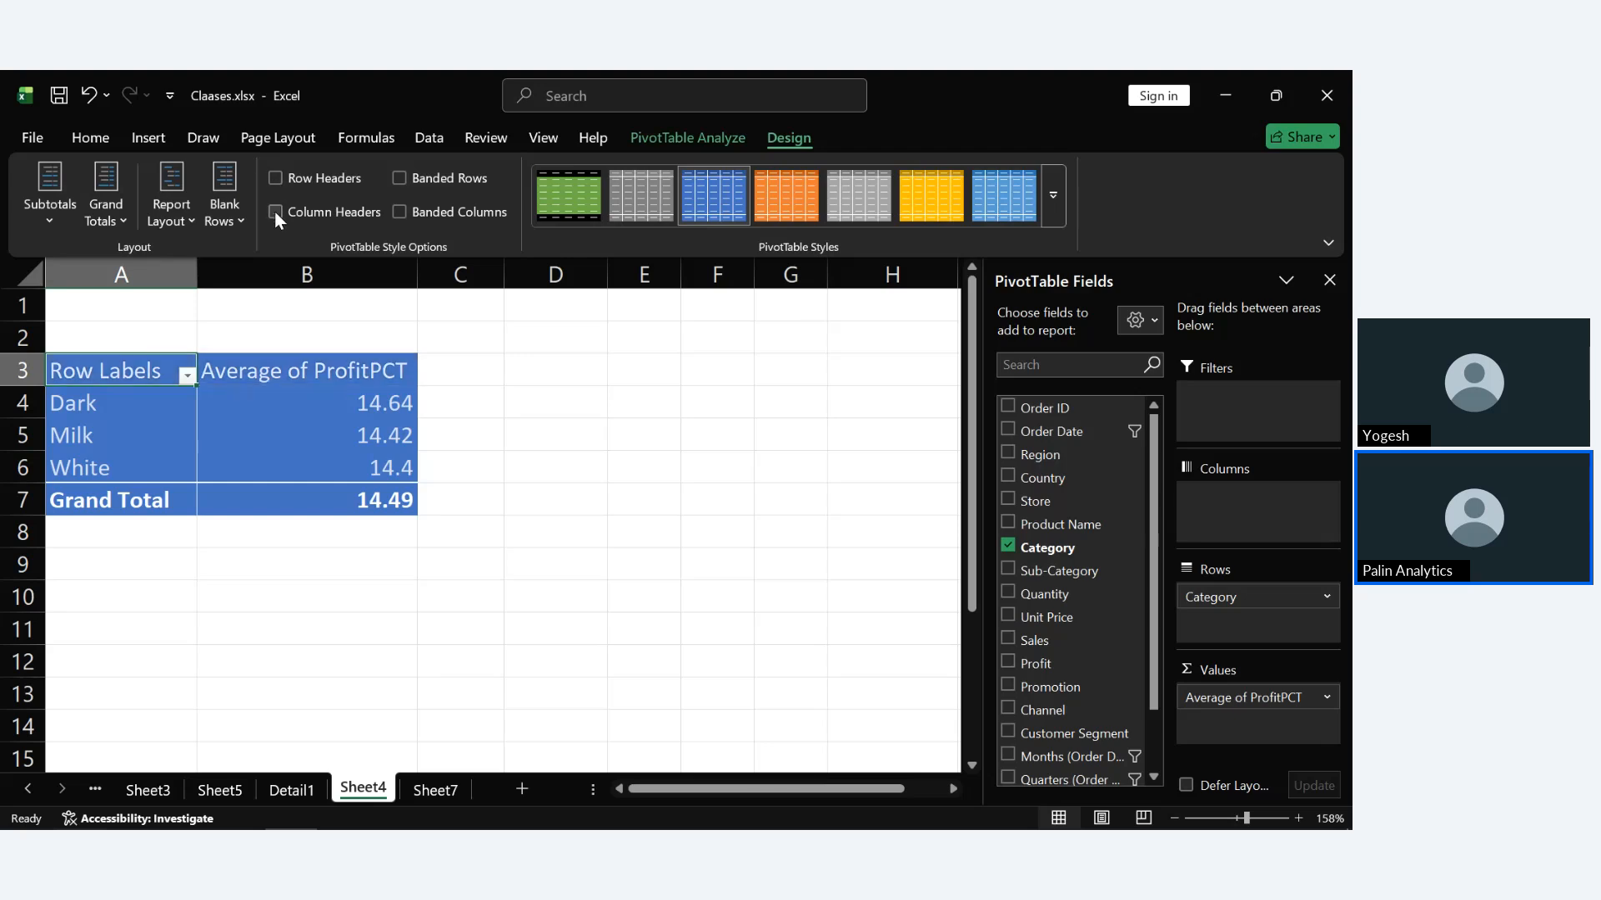
{"action": "left_click", "coordinate": [276, 213]}
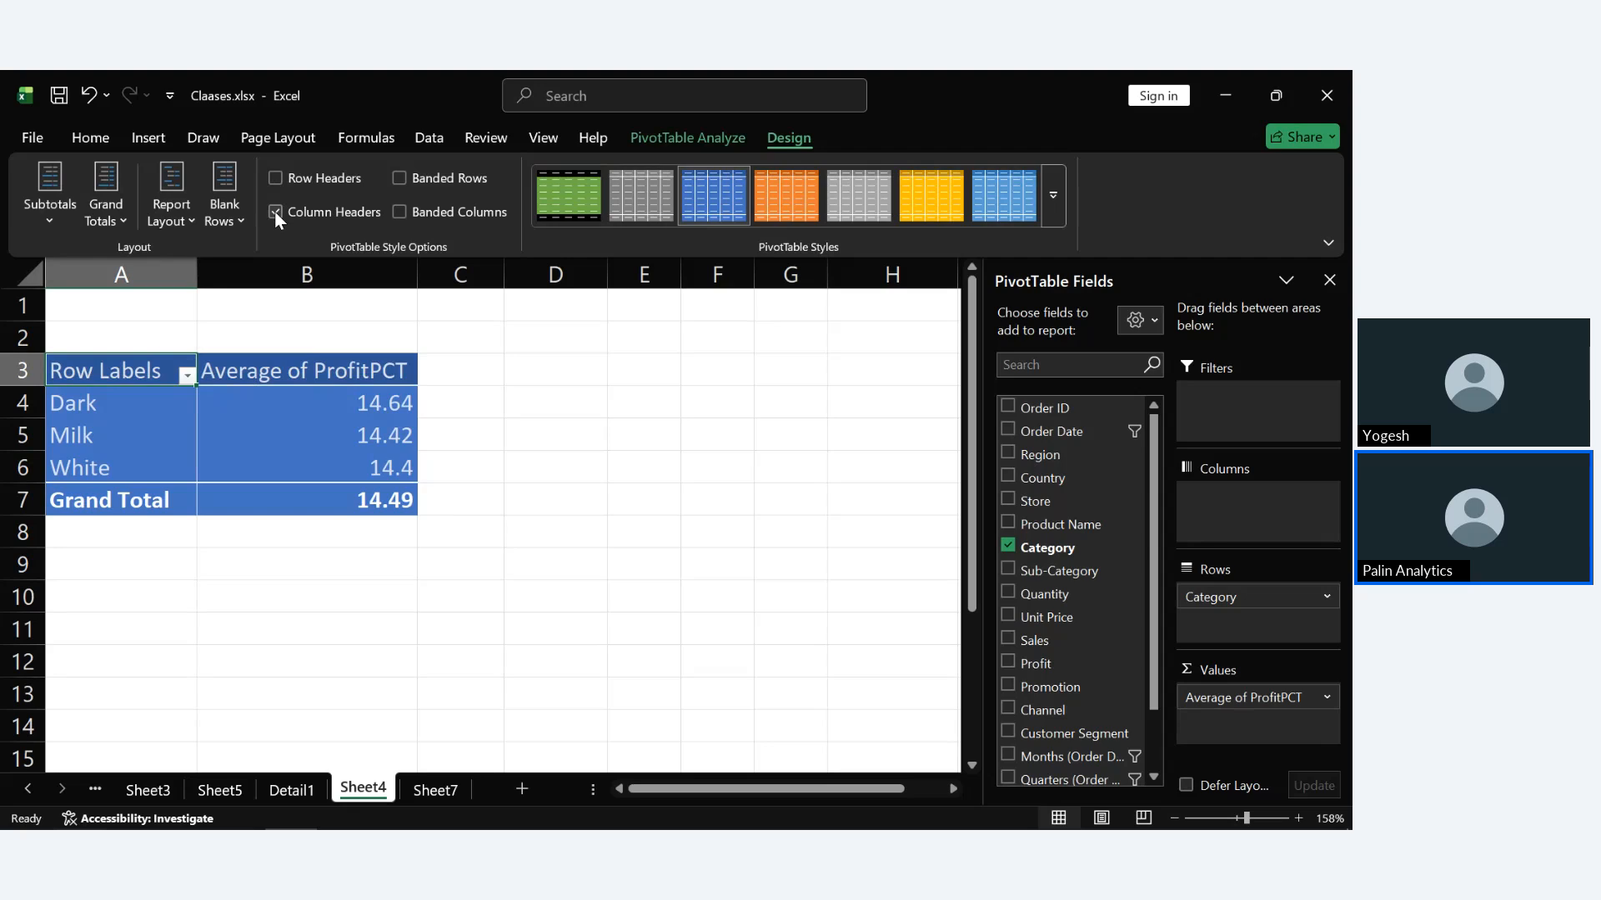
{"action": "left_click", "coordinate": [275, 213]}
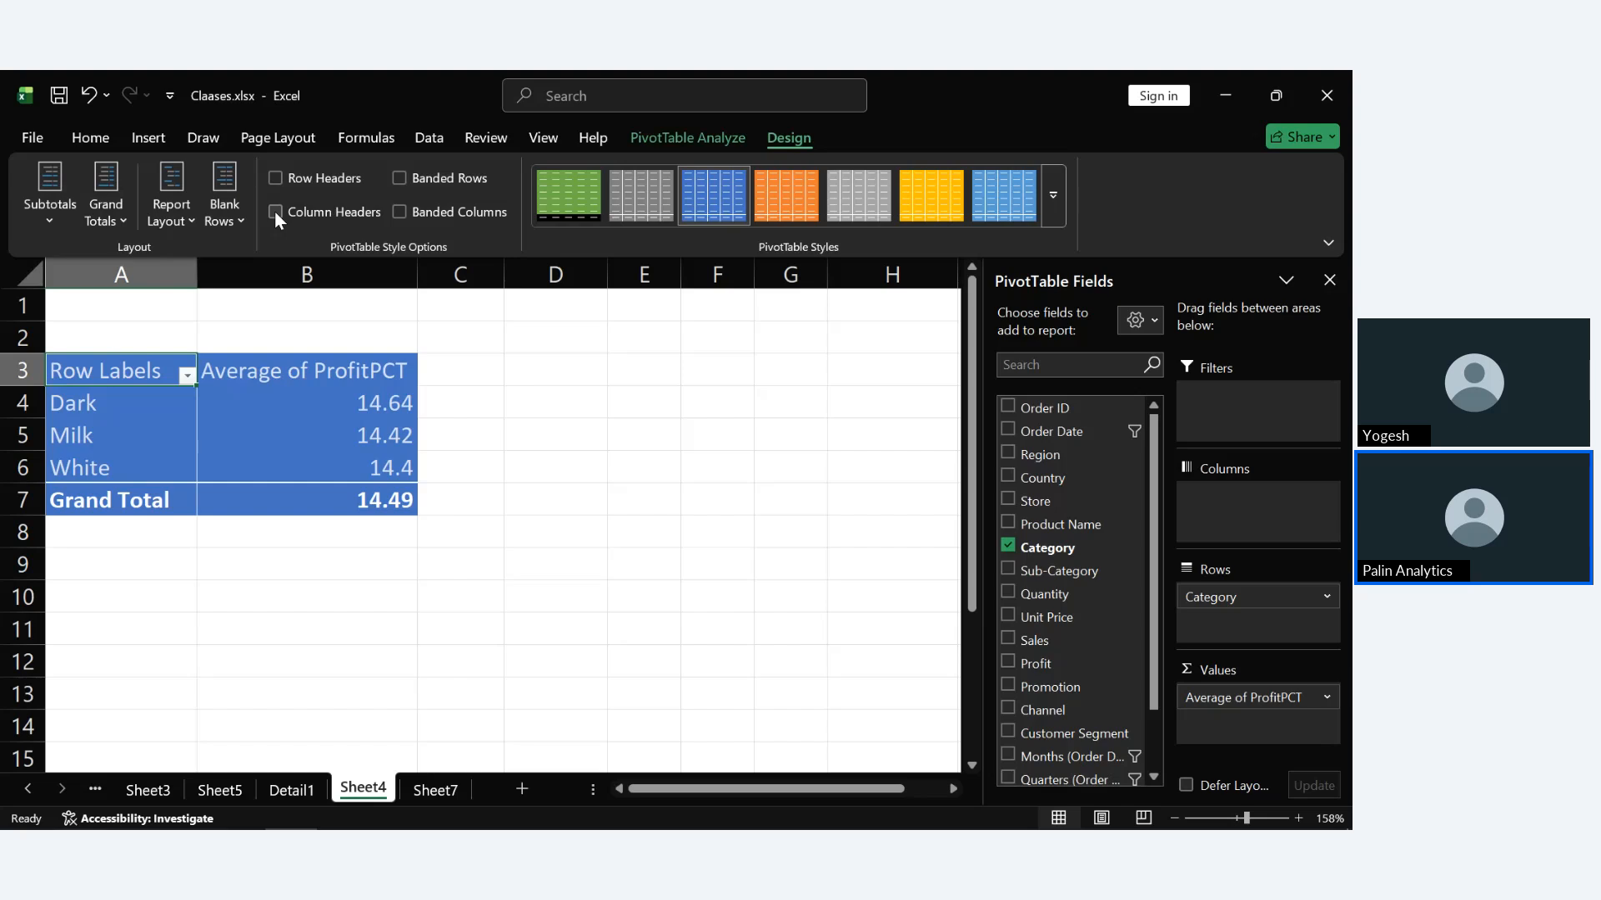
{"action": "left_click", "coordinate": [275, 212]}
{"action": "left_click", "coordinate": [274, 179]}
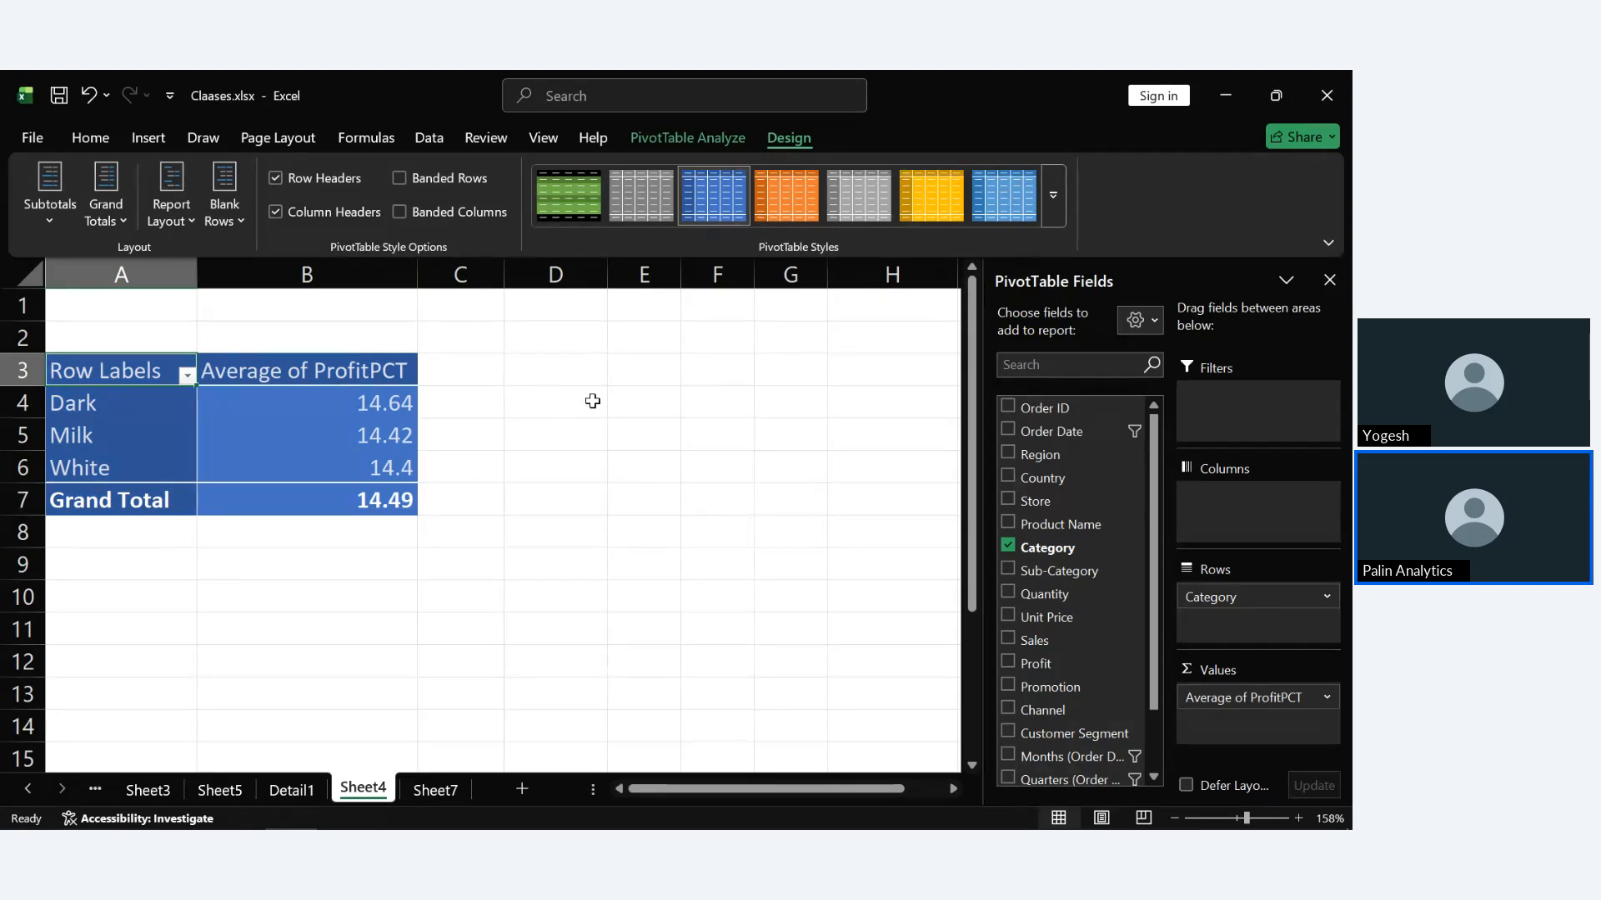
Enable both Banded Rows and Banded Columns for the PivotTable style.
{"action": "left_click", "coordinate": [397, 180]}
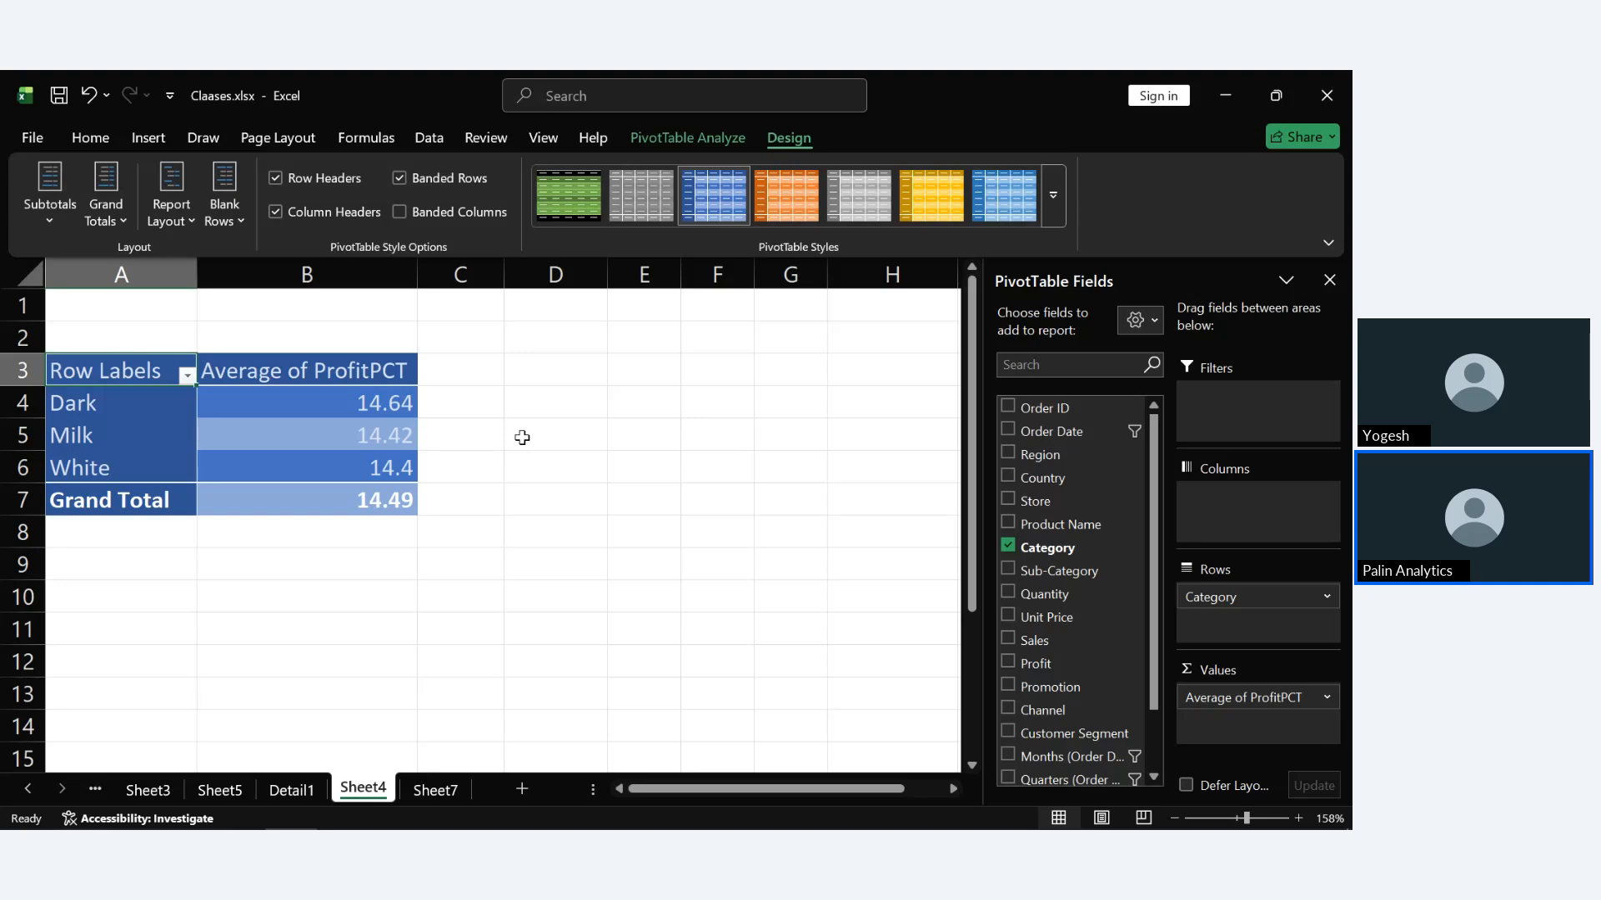
{"action": "left_click", "coordinate": [401, 213]}
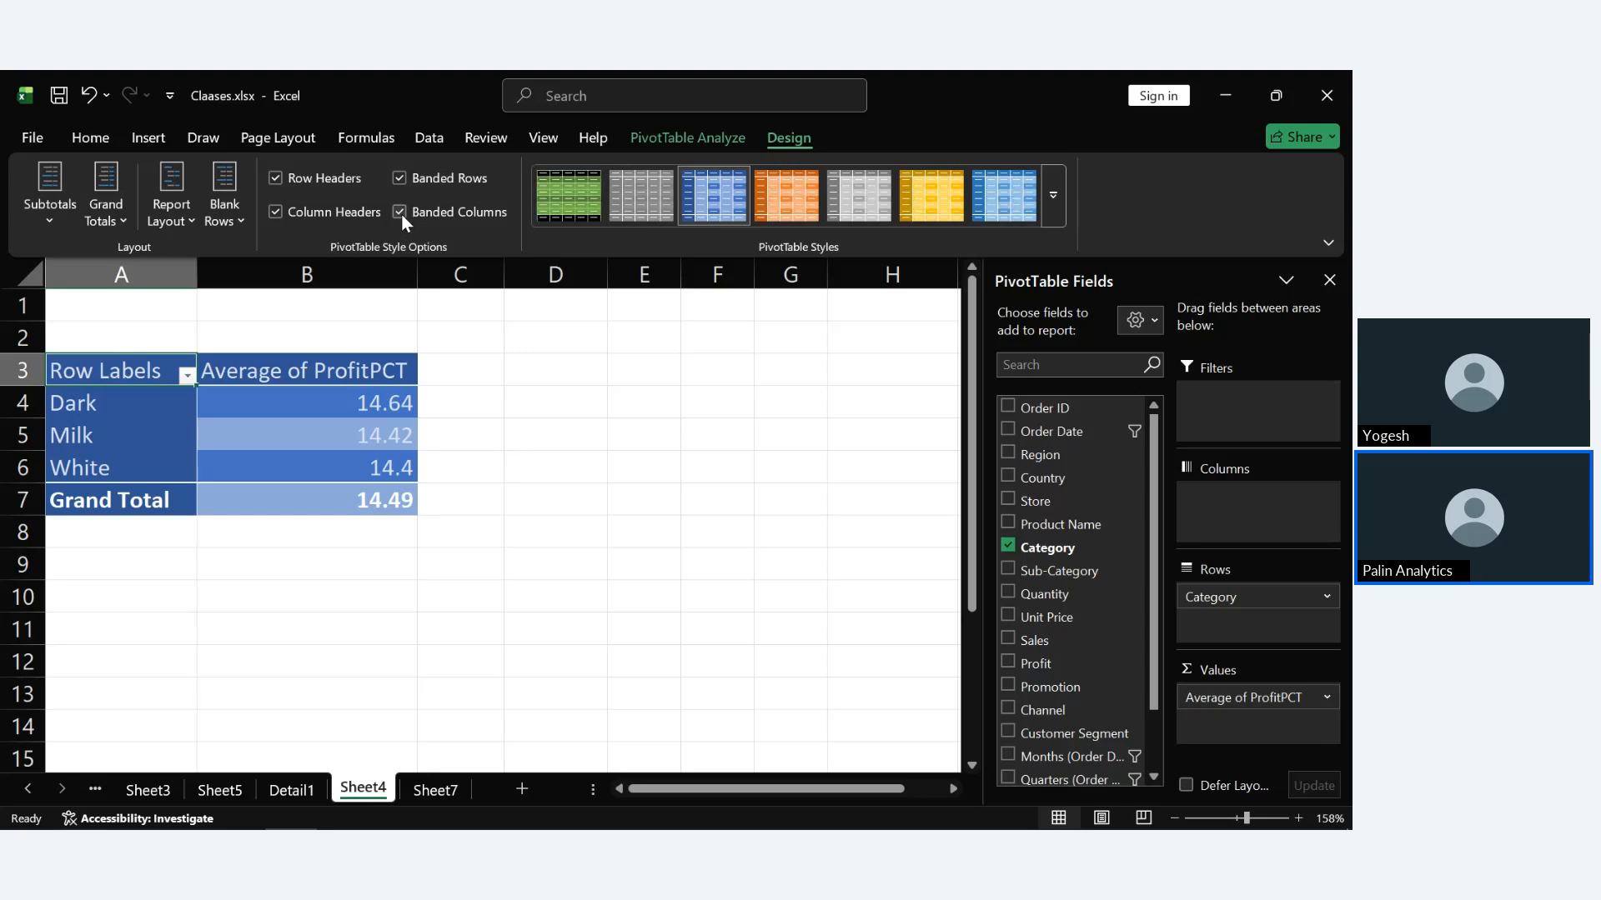
Add the Country field back to the PivotTable and place it in the Columns area.
{"action": "left_click", "coordinate": [1007, 477]}
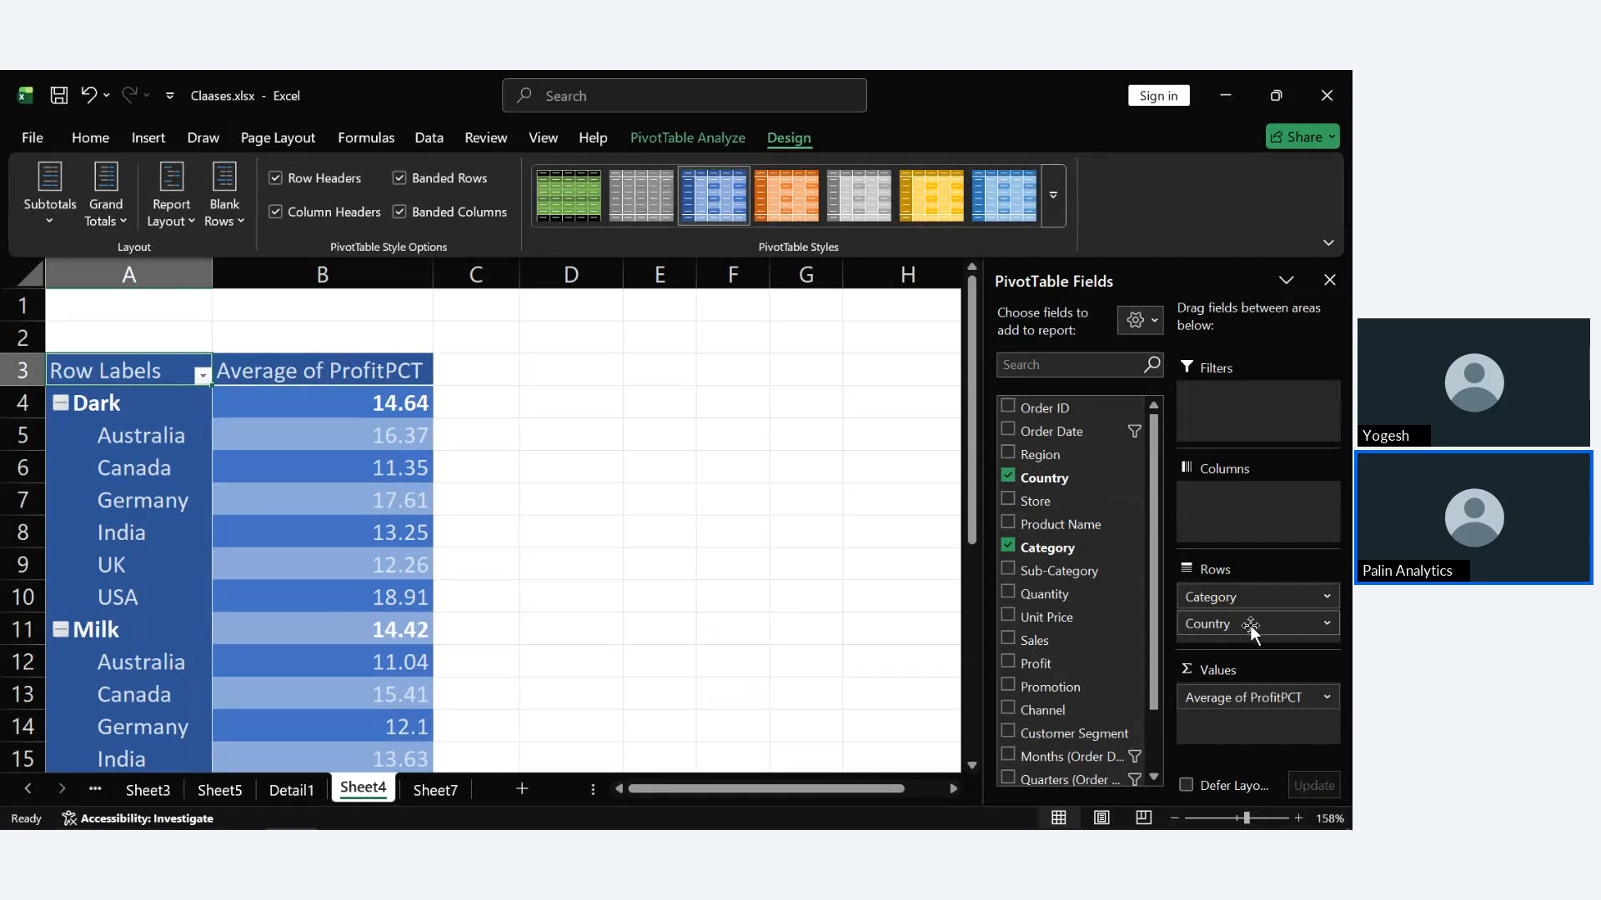
{"action": "left_click_drag", "start_coordinate": [1245, 623], "coordinate": [1250, 522]}
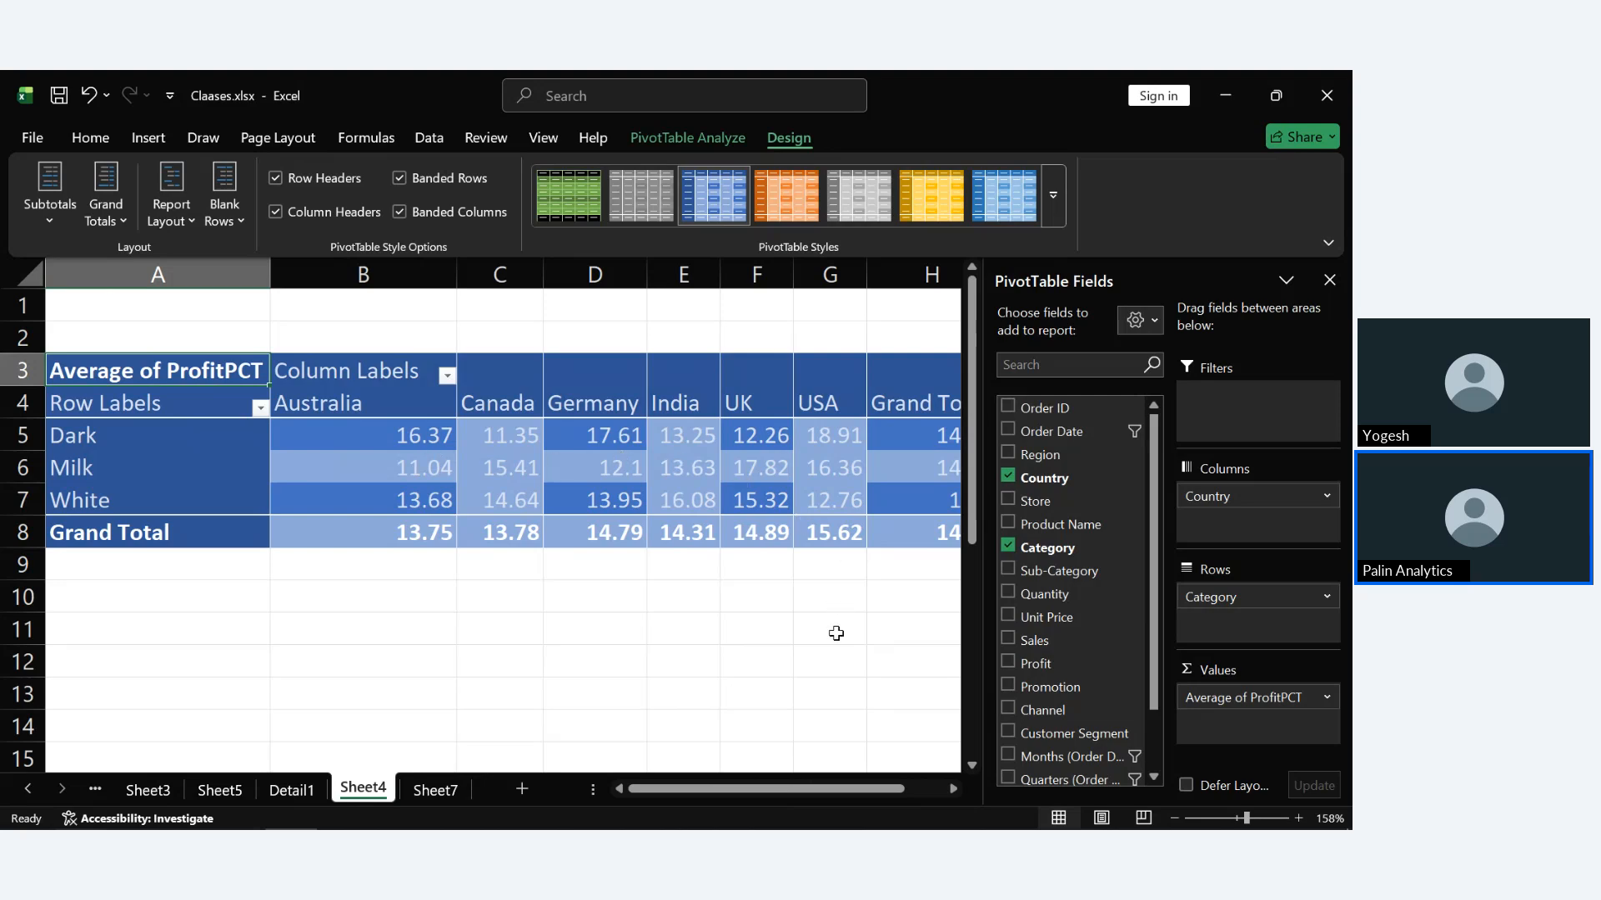
{"action": "scroll", "coordinate": [836, 634], "scroll_direction": "right", "scroll_amount": 3}
{"action": "scroll", "coordinate": [837, 633], "scroll_direction": "right", "scroll_amount": 1}
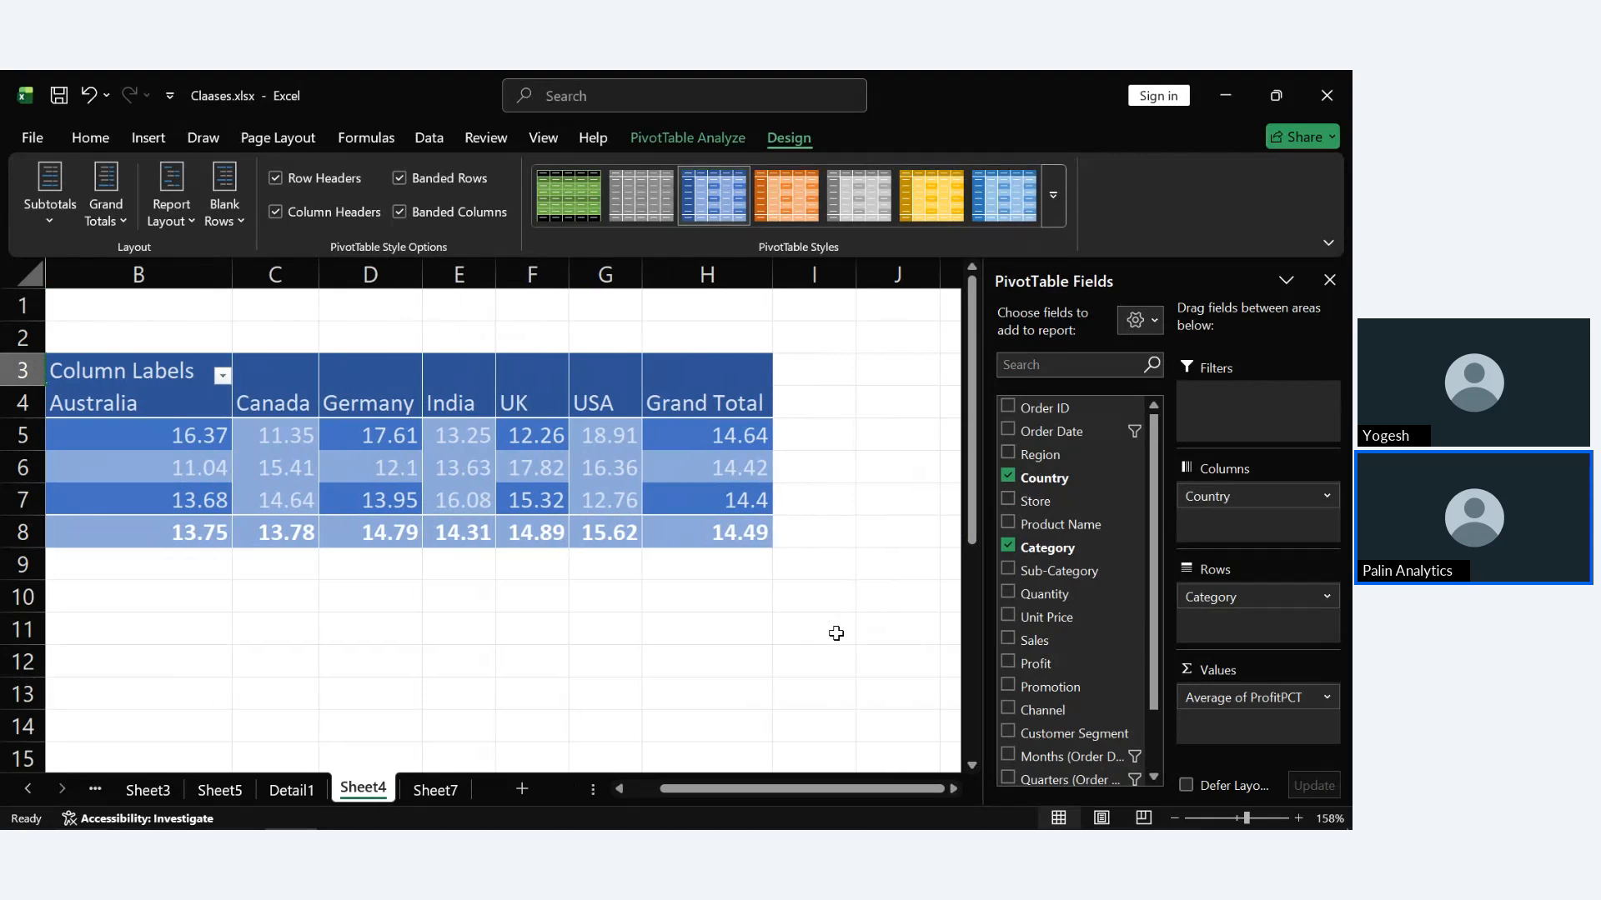
{"action": "scroll", "coordinate": [837, 634], "scroll_direction": "left", "scroll_amount": 1}
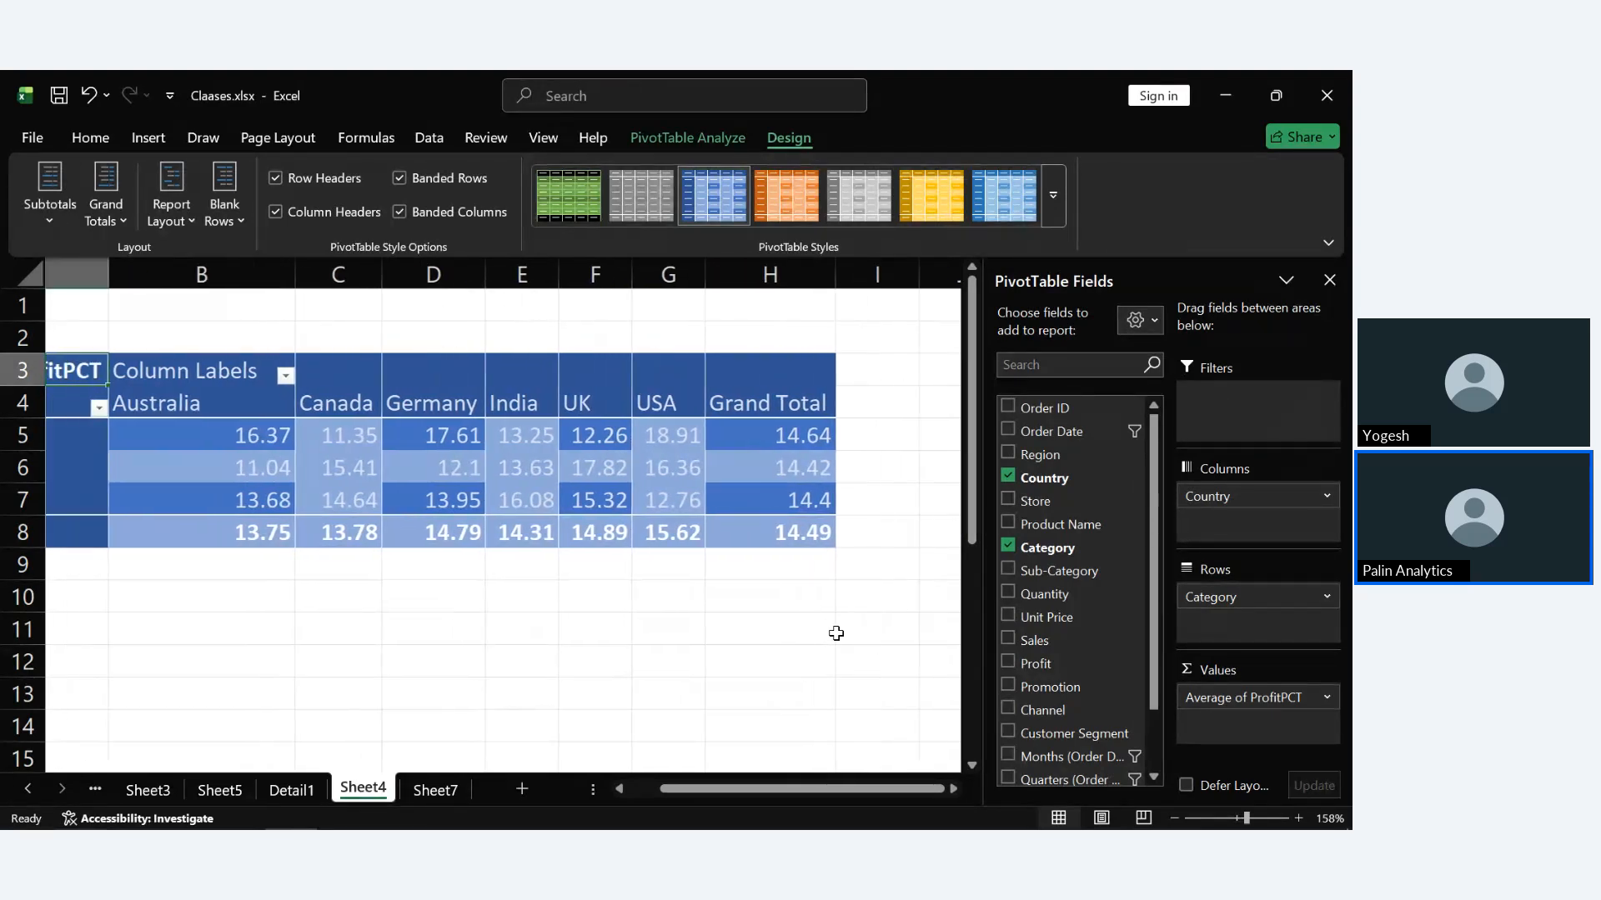
{"action": "scroll", "coordinate": [836, 634], "scroll_direction": "right", "scroll_amount": 1}
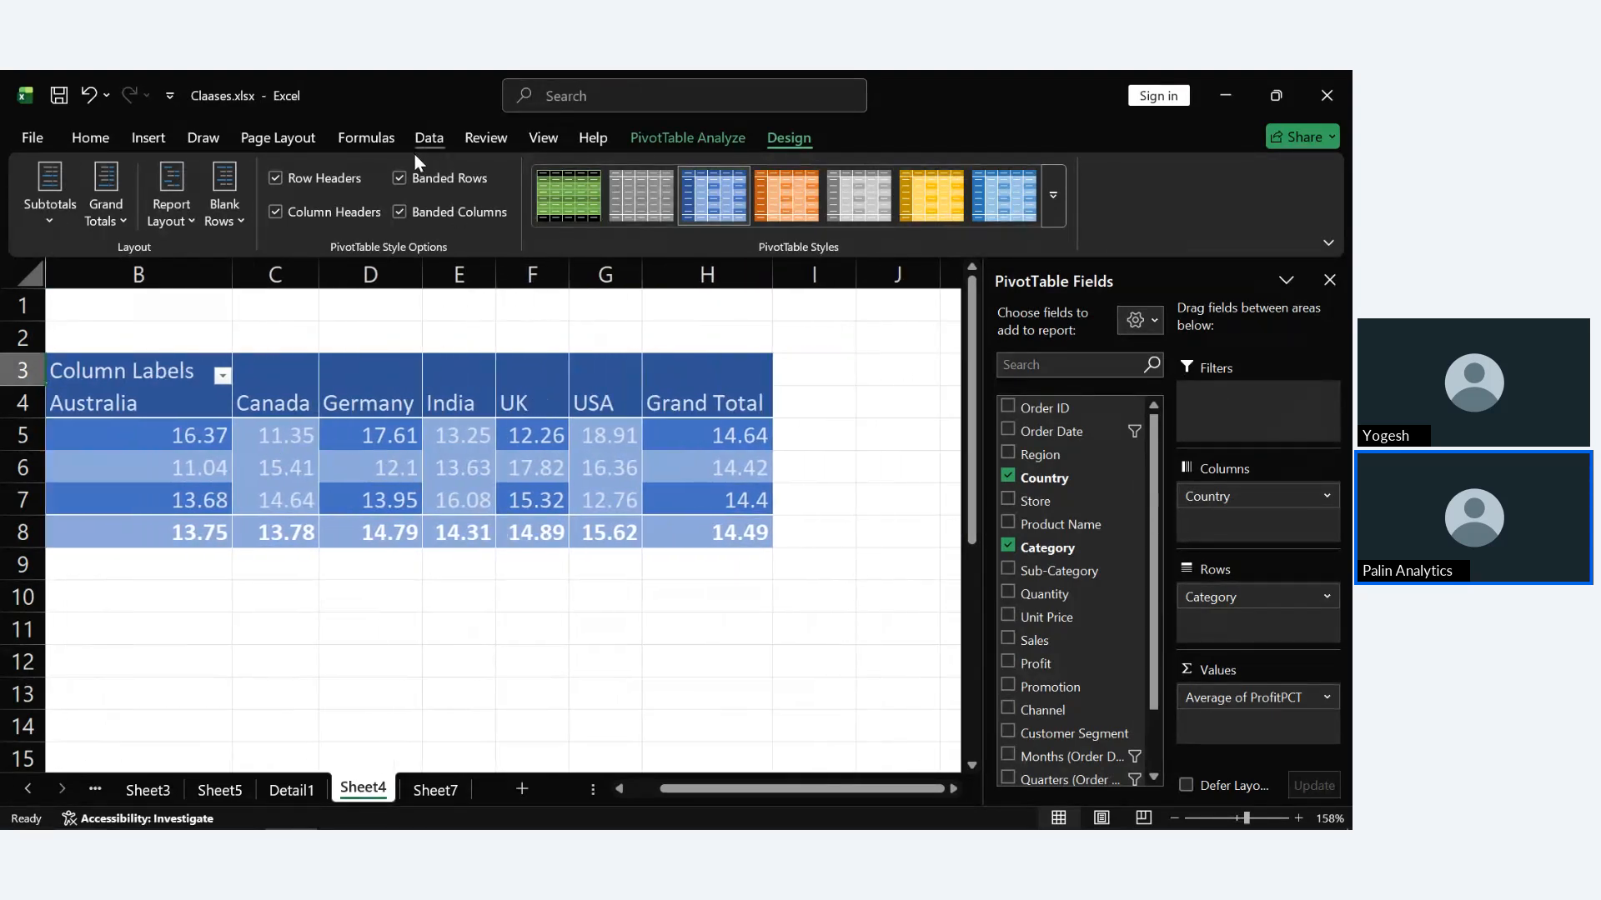
Compare the table with only Banded Columns, and switch to Banded Rows alone with Banded Columns disabled.
{"action": "left_click", "coordinate": [399, 178]}
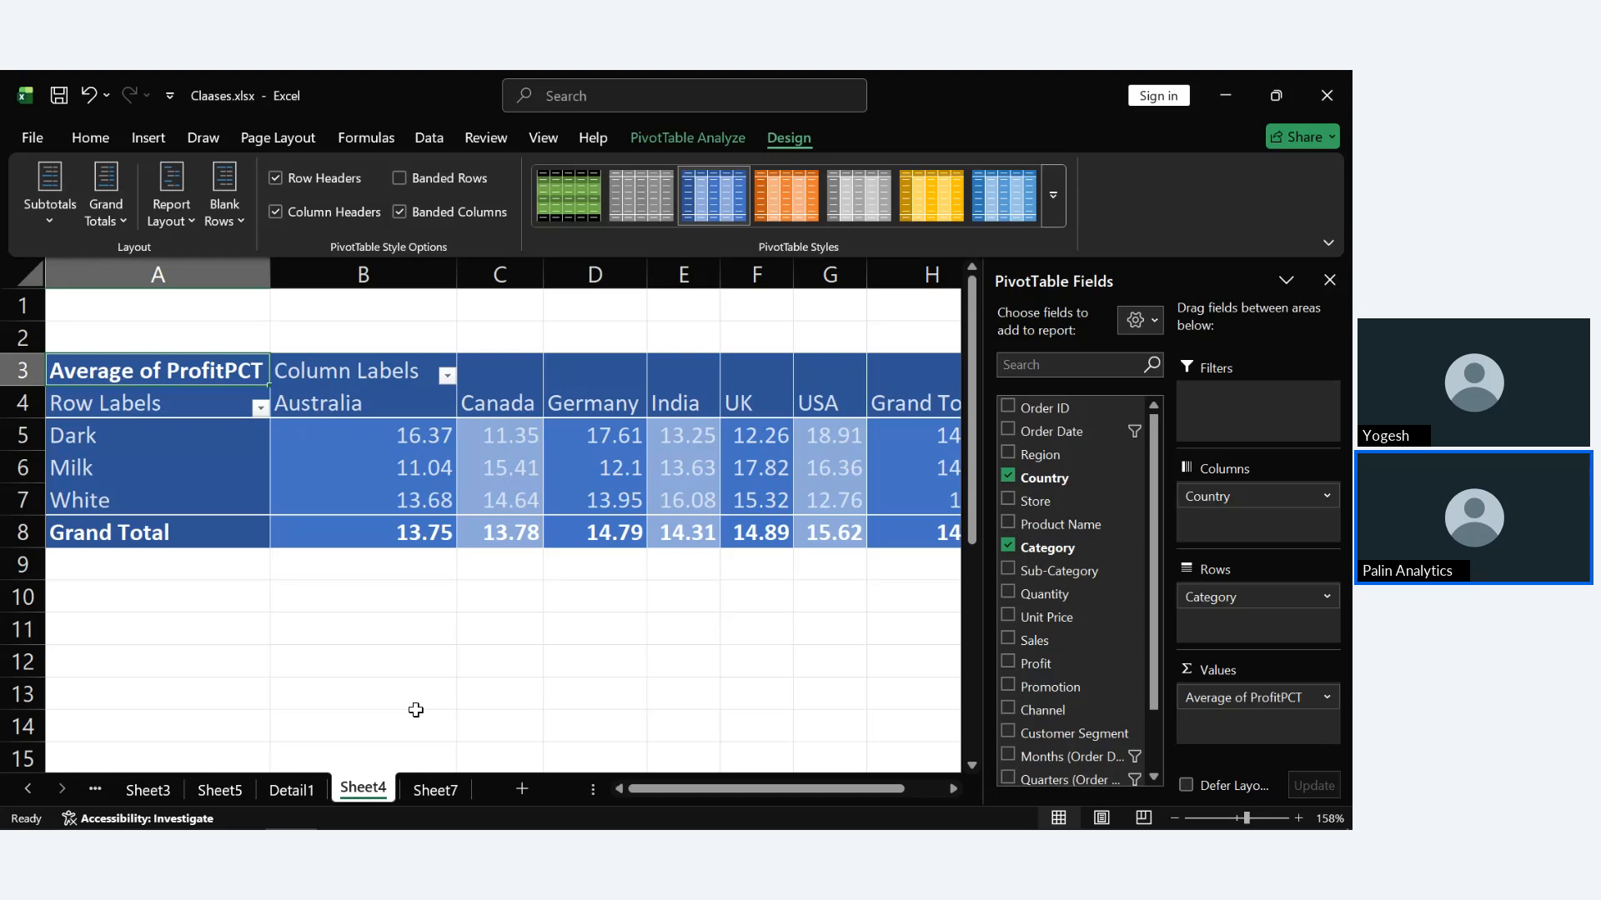
{"action": "left_click", "coordinate": [399, 212]}
{"action": "left_click", "coordinate": [400, 177]}
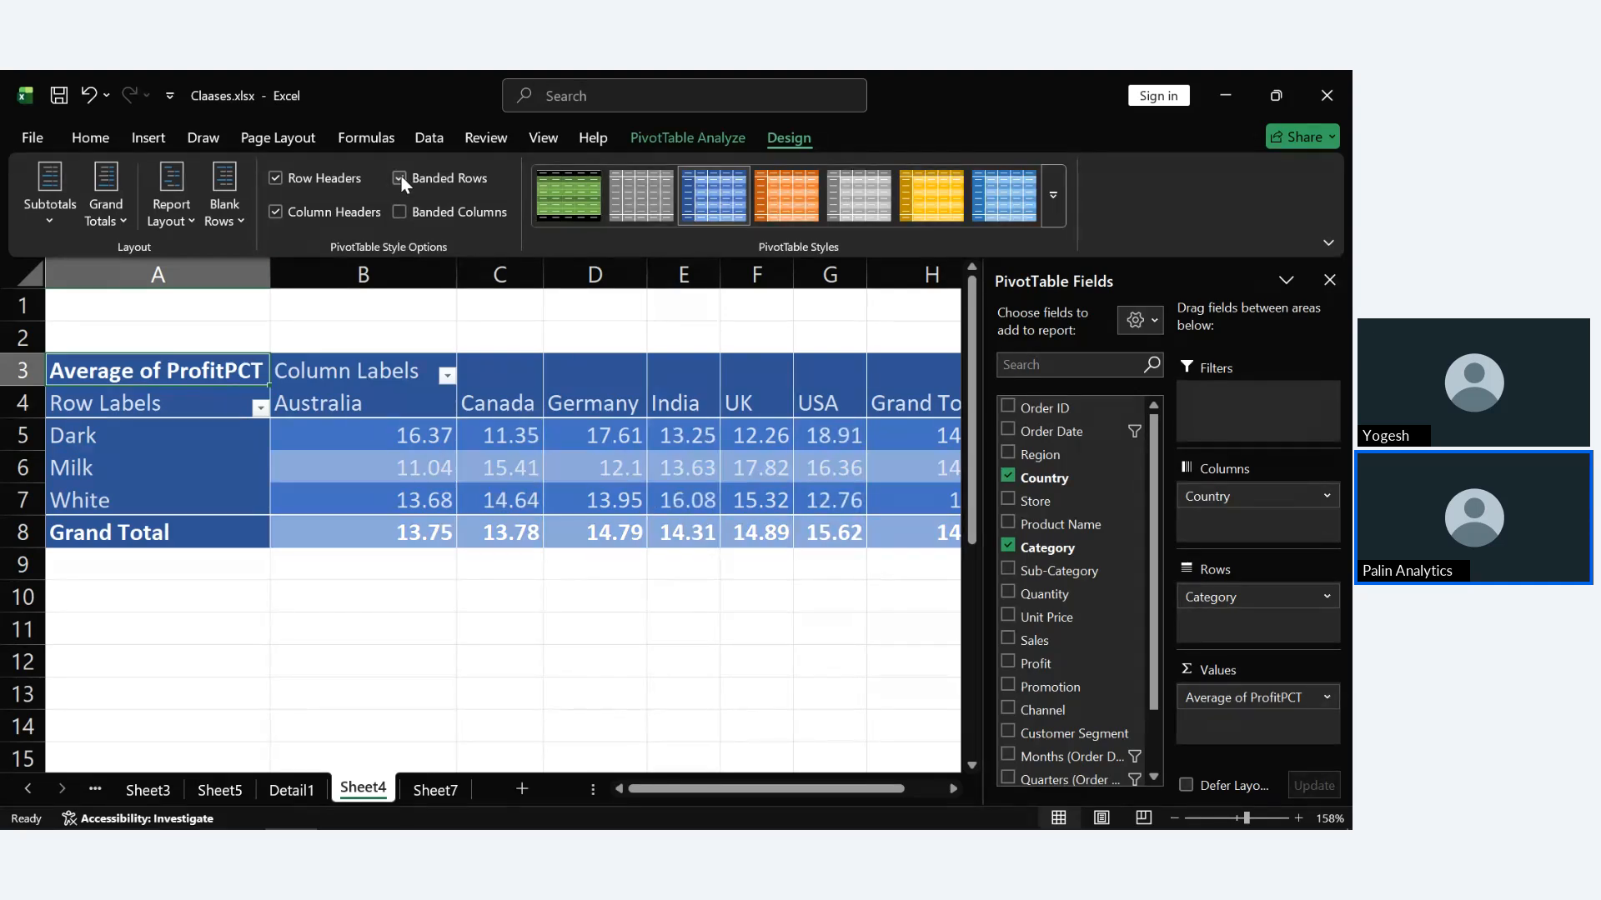
{"action": "scroll", "coordinate": [711, 739], "scroll_direction": "right", "scroll_amount": 2}
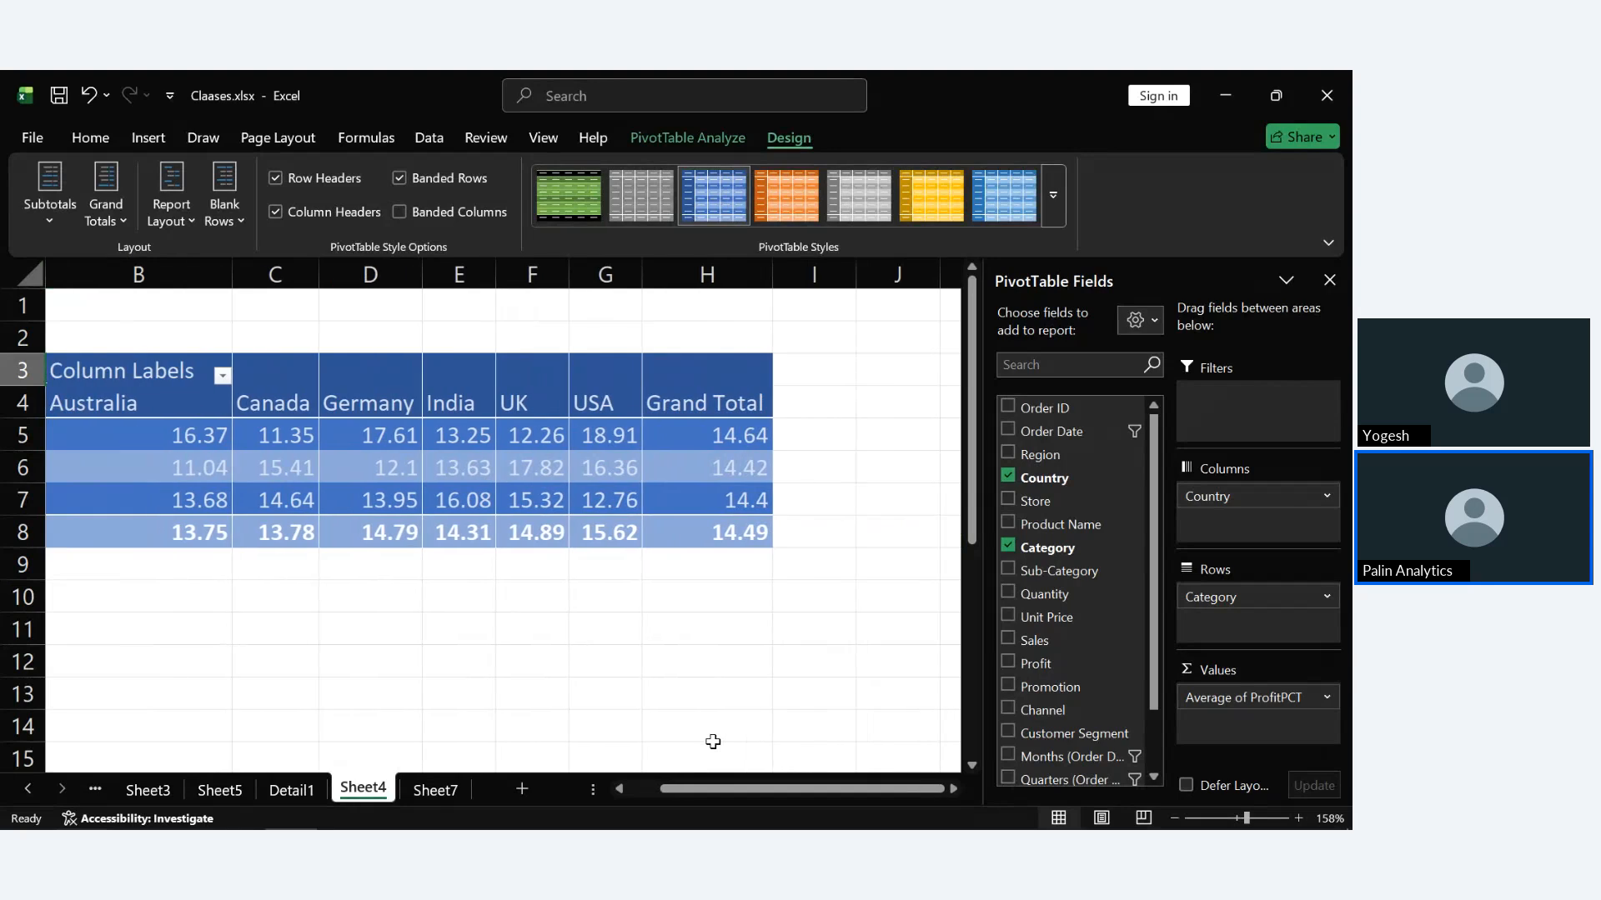
{"action": "scroll", "coordinate": [713, 742], "scroll_direction": "left", "scroll_amount": 2}
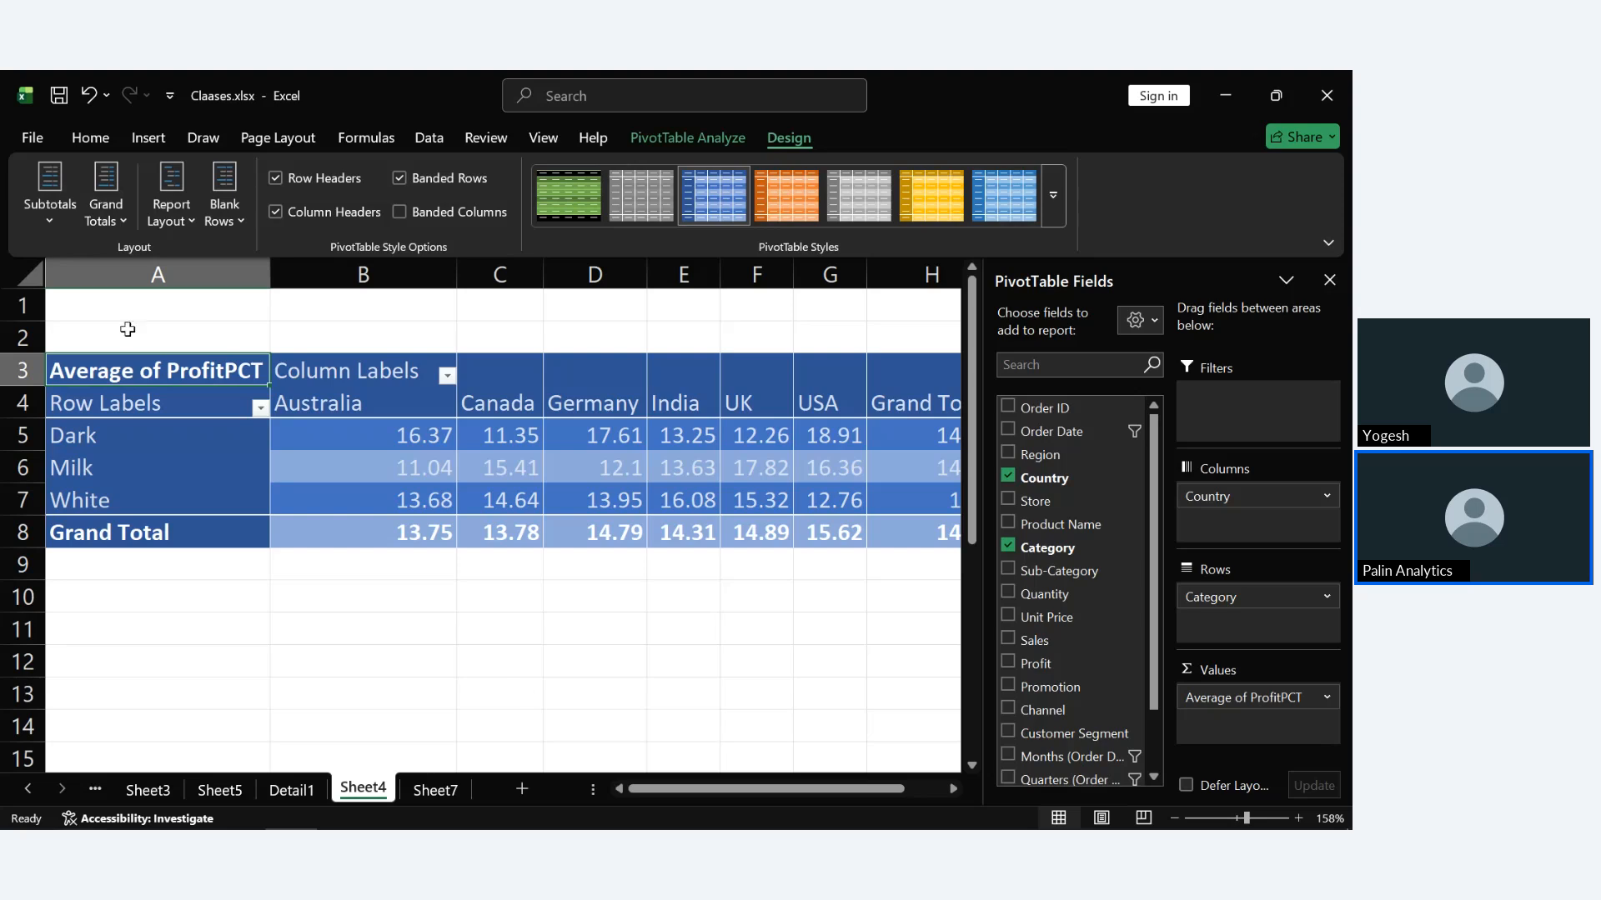
{"action": "left_click", "coordinate": [49, 222]}
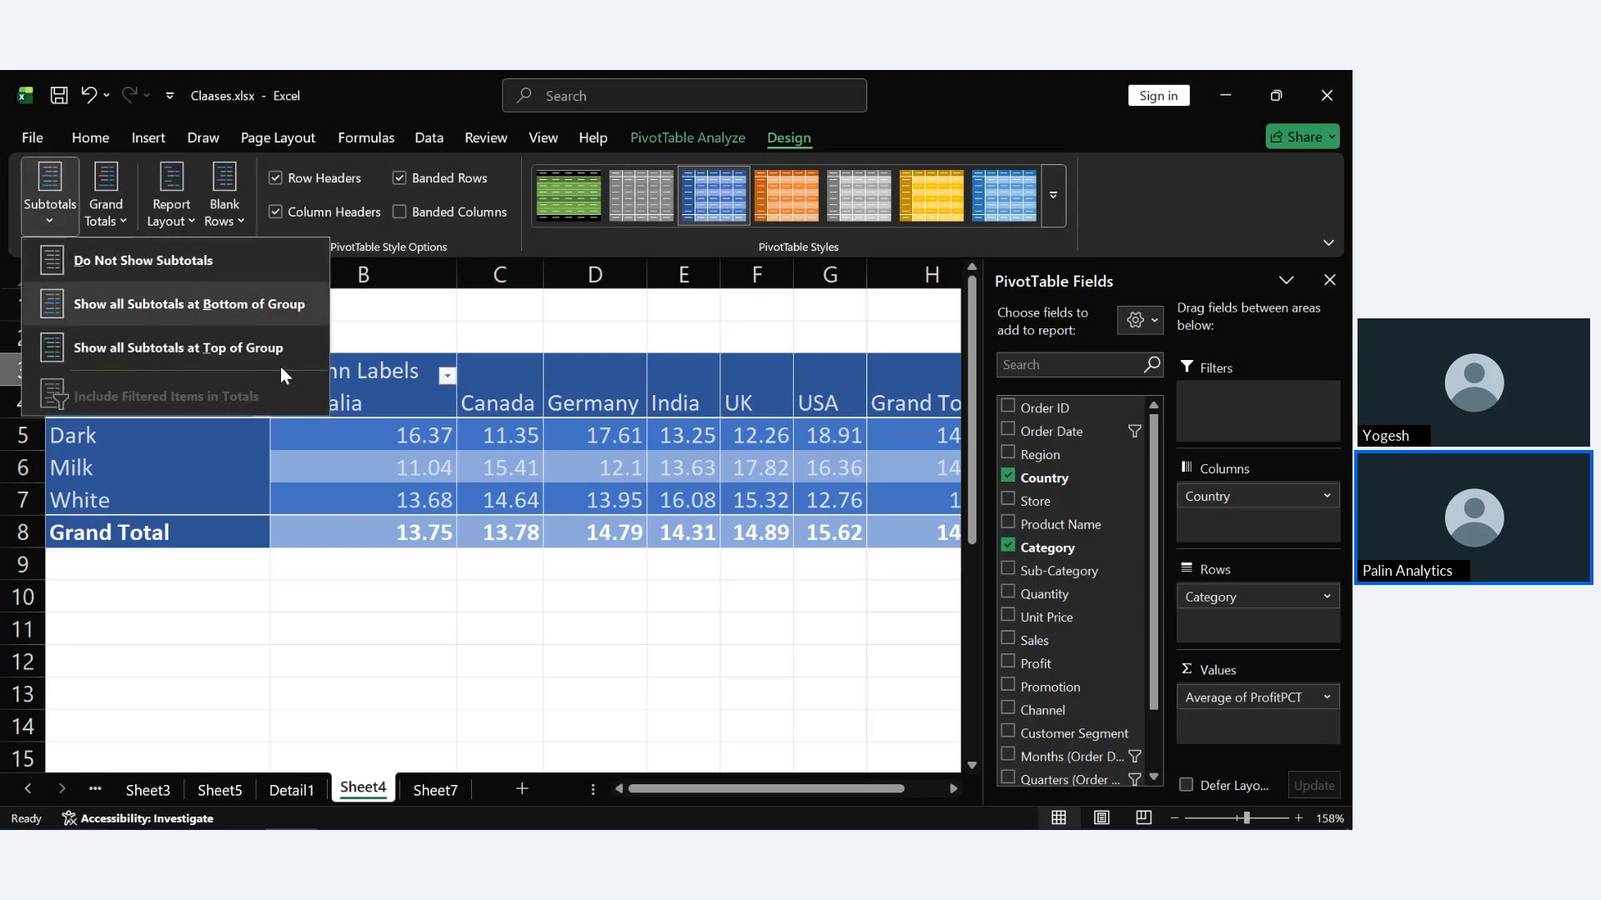
{"action": "left_click", "coordinate": [419, 698]}
{"action": "scroll", "coordinate": [419, 697], "scroll_direction": "right", "scroll_amount": 2}
{"action": "scroll", "coordinate": [419, 698], "scroll_direction": "left", "scroll_amount": 1}
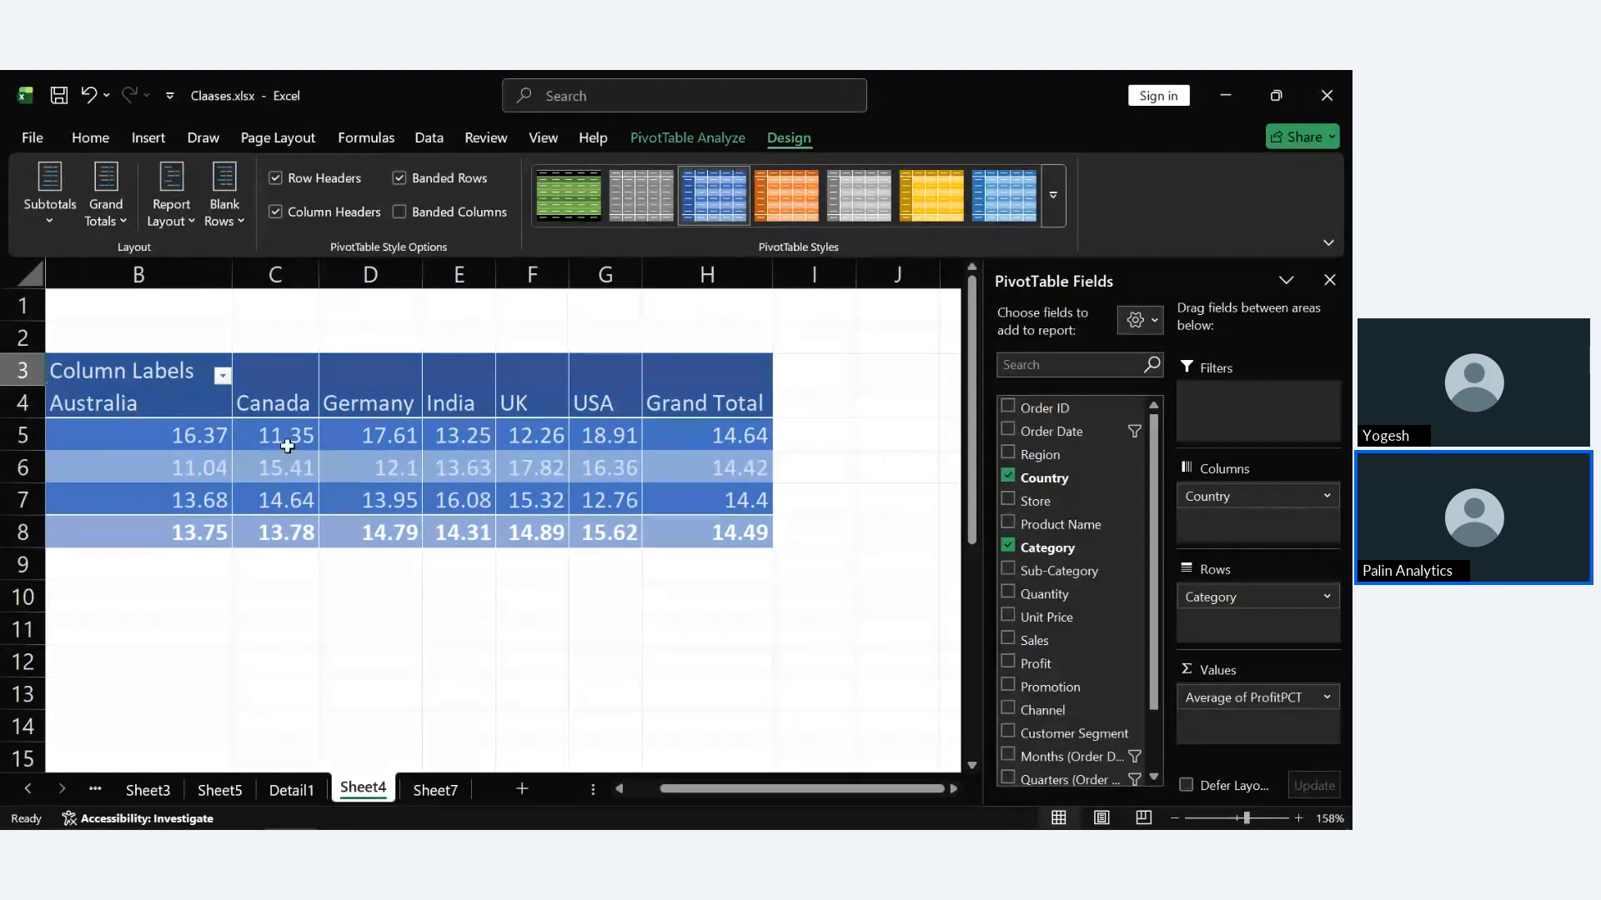
{"action": "scroll", "coordinate": [163, 602], "scroll_direction": "left", "scroll_amount": 1}
{"action": "scroll", "coordinate": [170, 615], "scroll_direction": "left", "scroll_amount": 2}
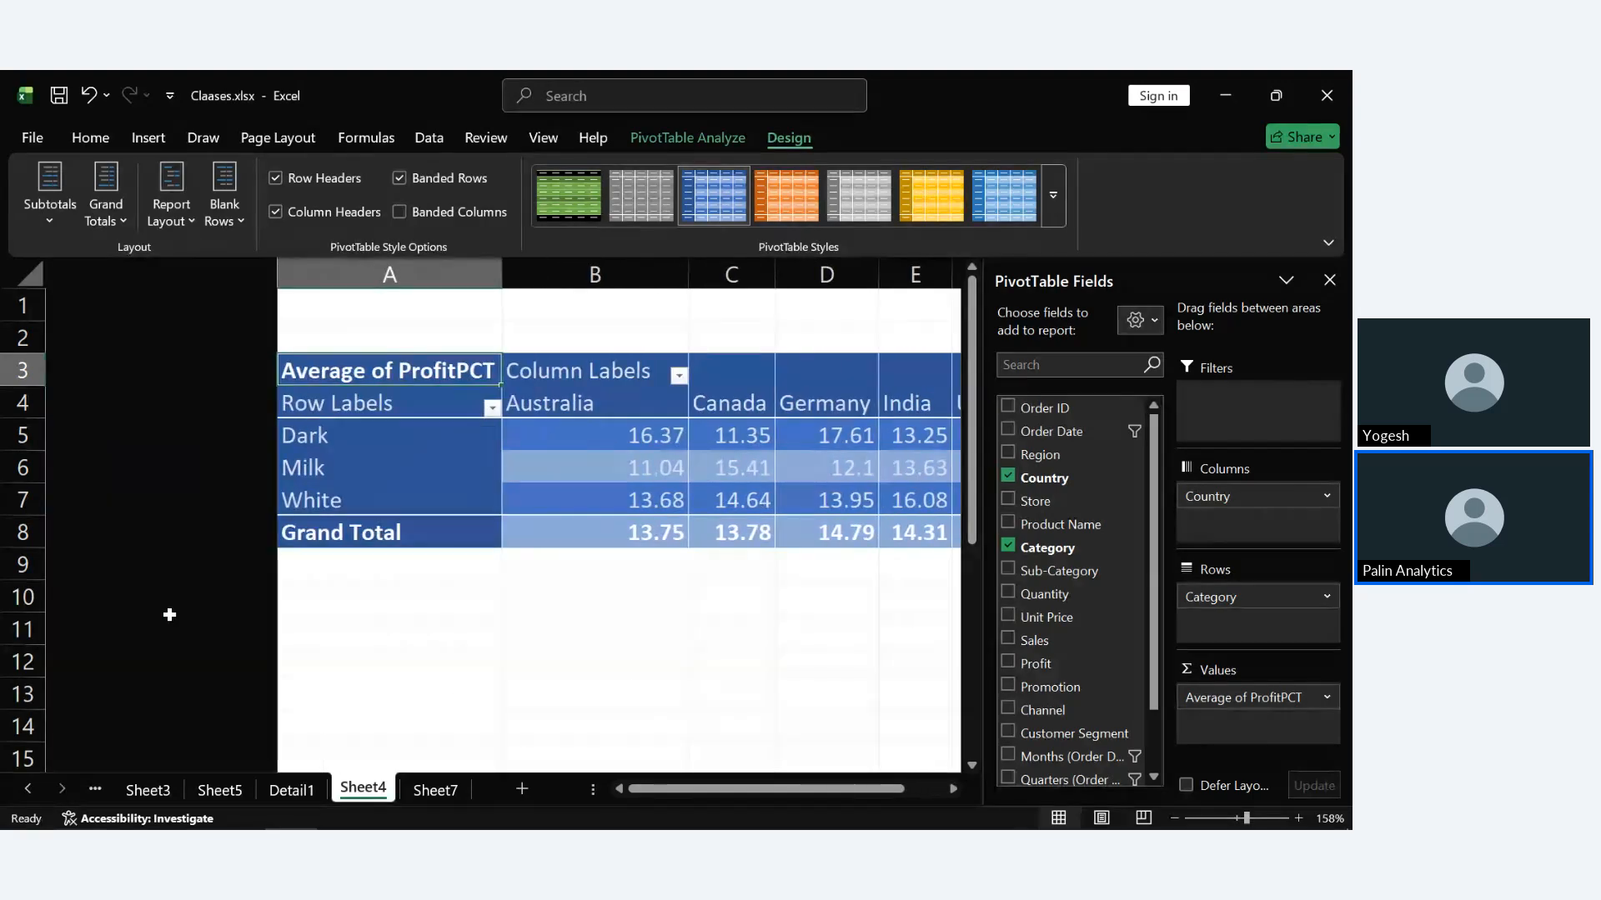
Add the Sub-Category field to the PivotTable rows beneath Category.
{"action": "scroll", "coordinate": [543, 653], "scroll_direction": "right", "scroll_amount": 3}
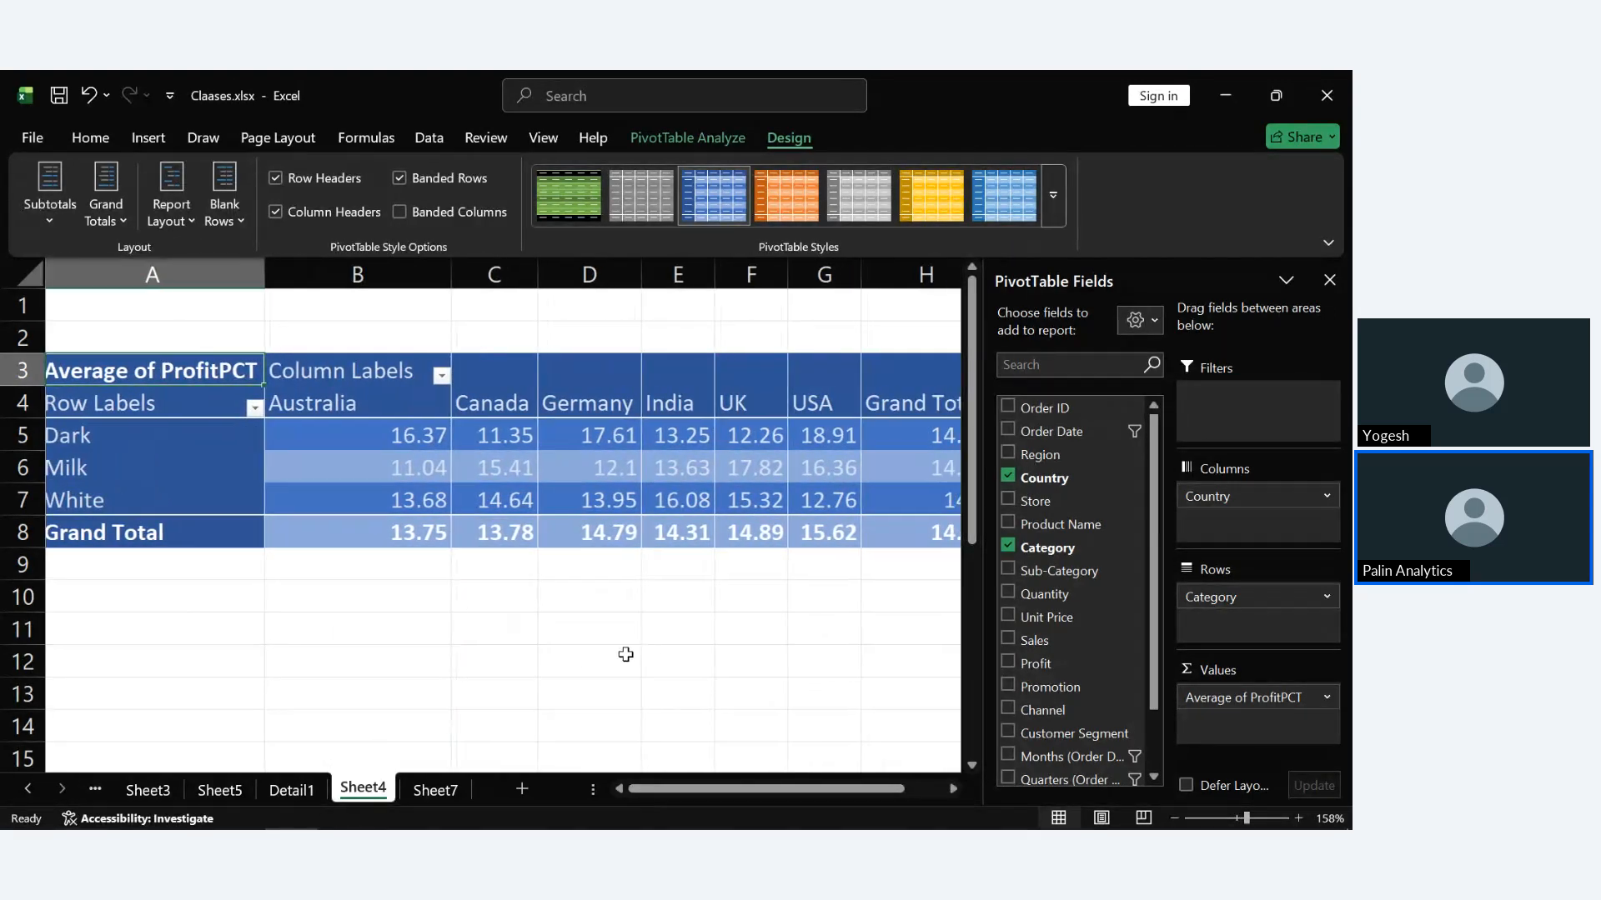
{"action": "scroll", "coordinate": [625, 655], "scroll_direction": "right", "scroll_amount": 2}
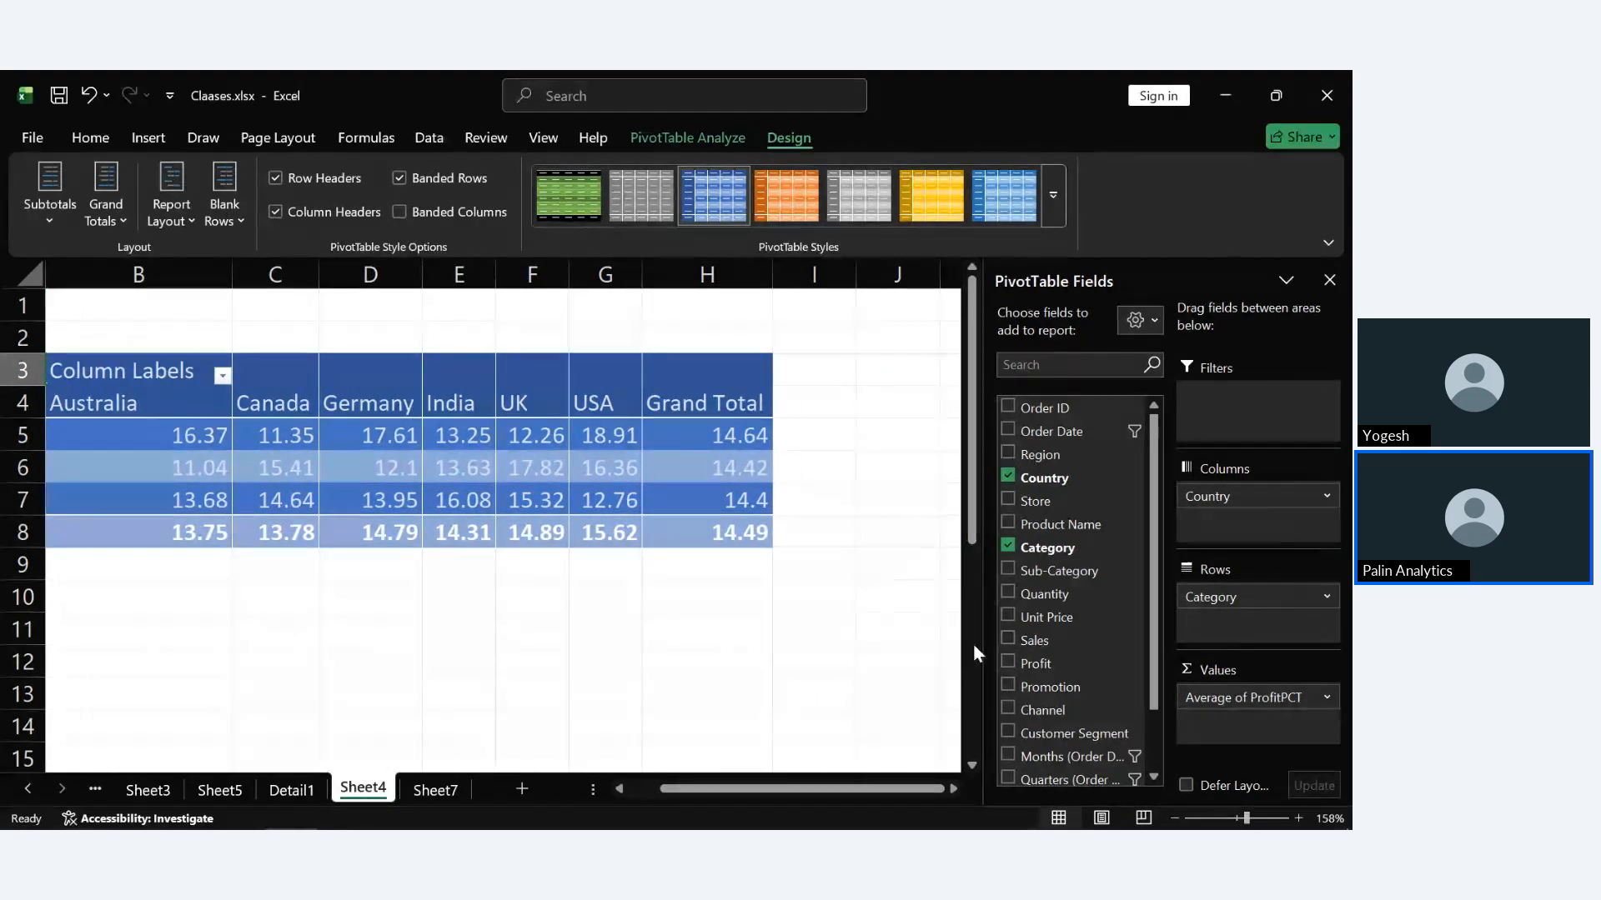
{"action": "left_click", "coordinate": [1009, 570]}
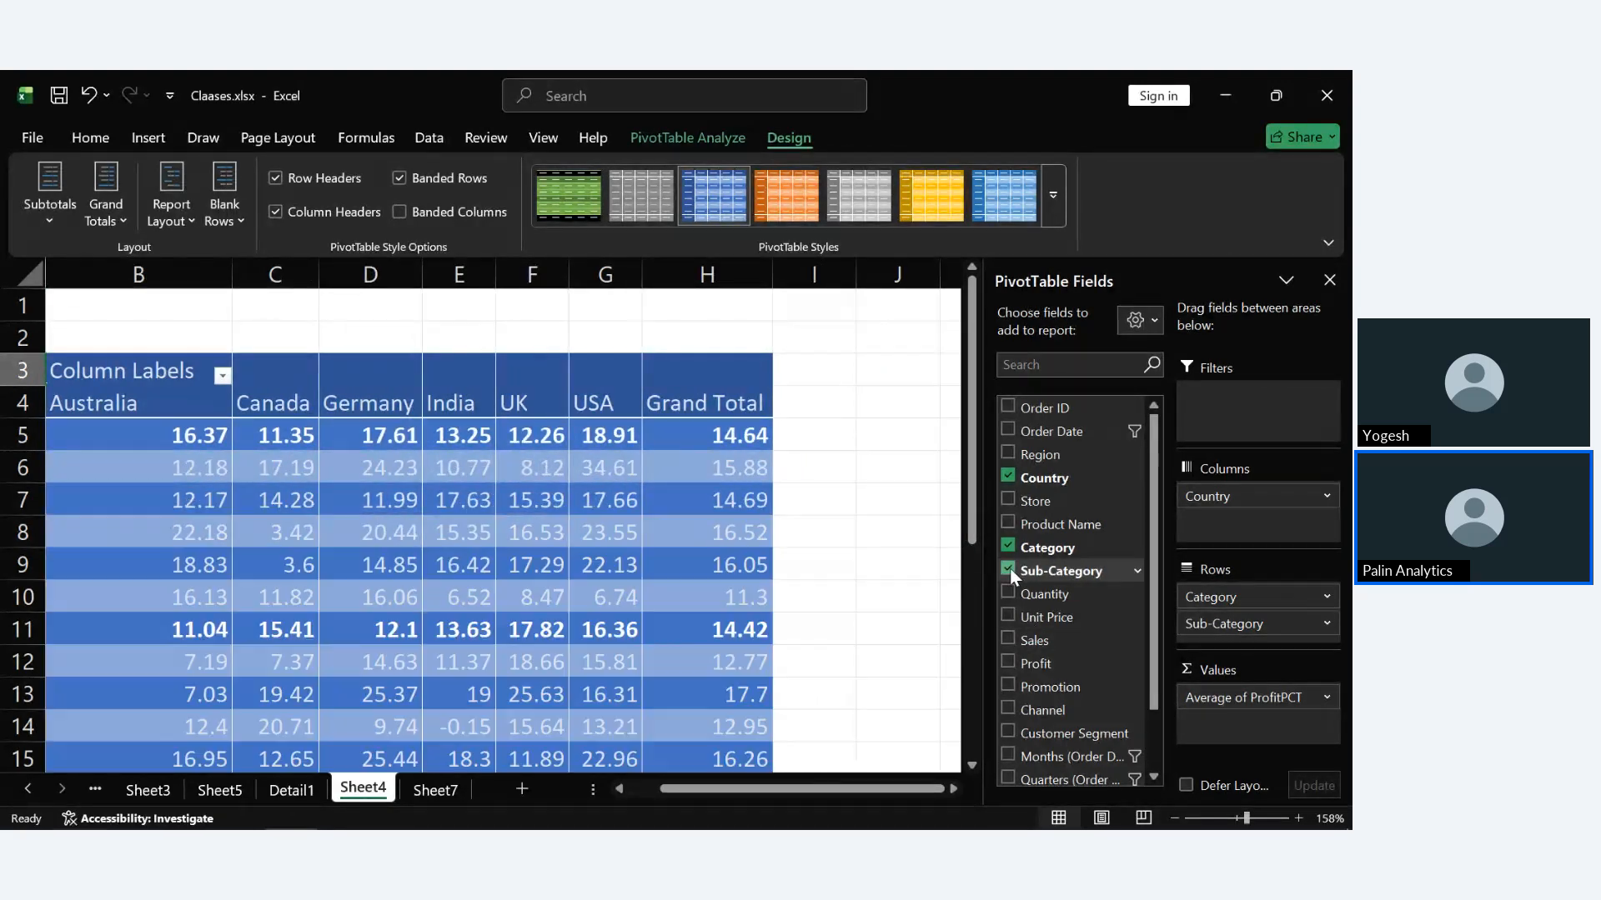
{"action": "scroll", "coordinate": [726, 567], "scroll_direction": "left", "scroll_amount": 2}
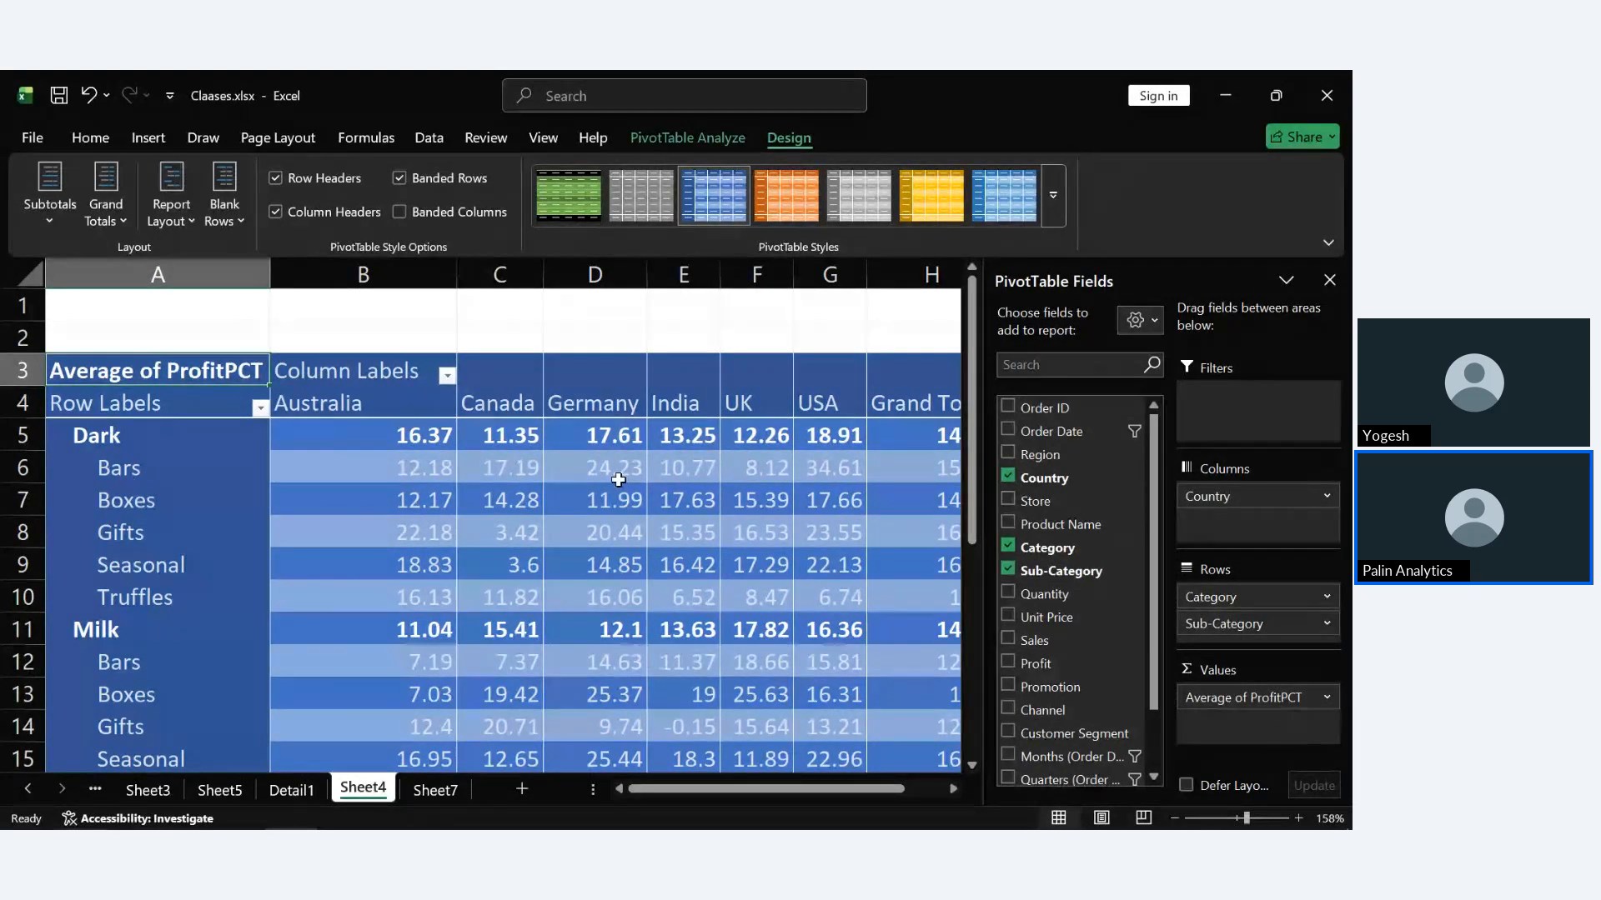
Examine the Dark category's subtotal row across the country columns and the Grand Total column.
{"action": "mouse_move", "coordinate": [427, 442]}
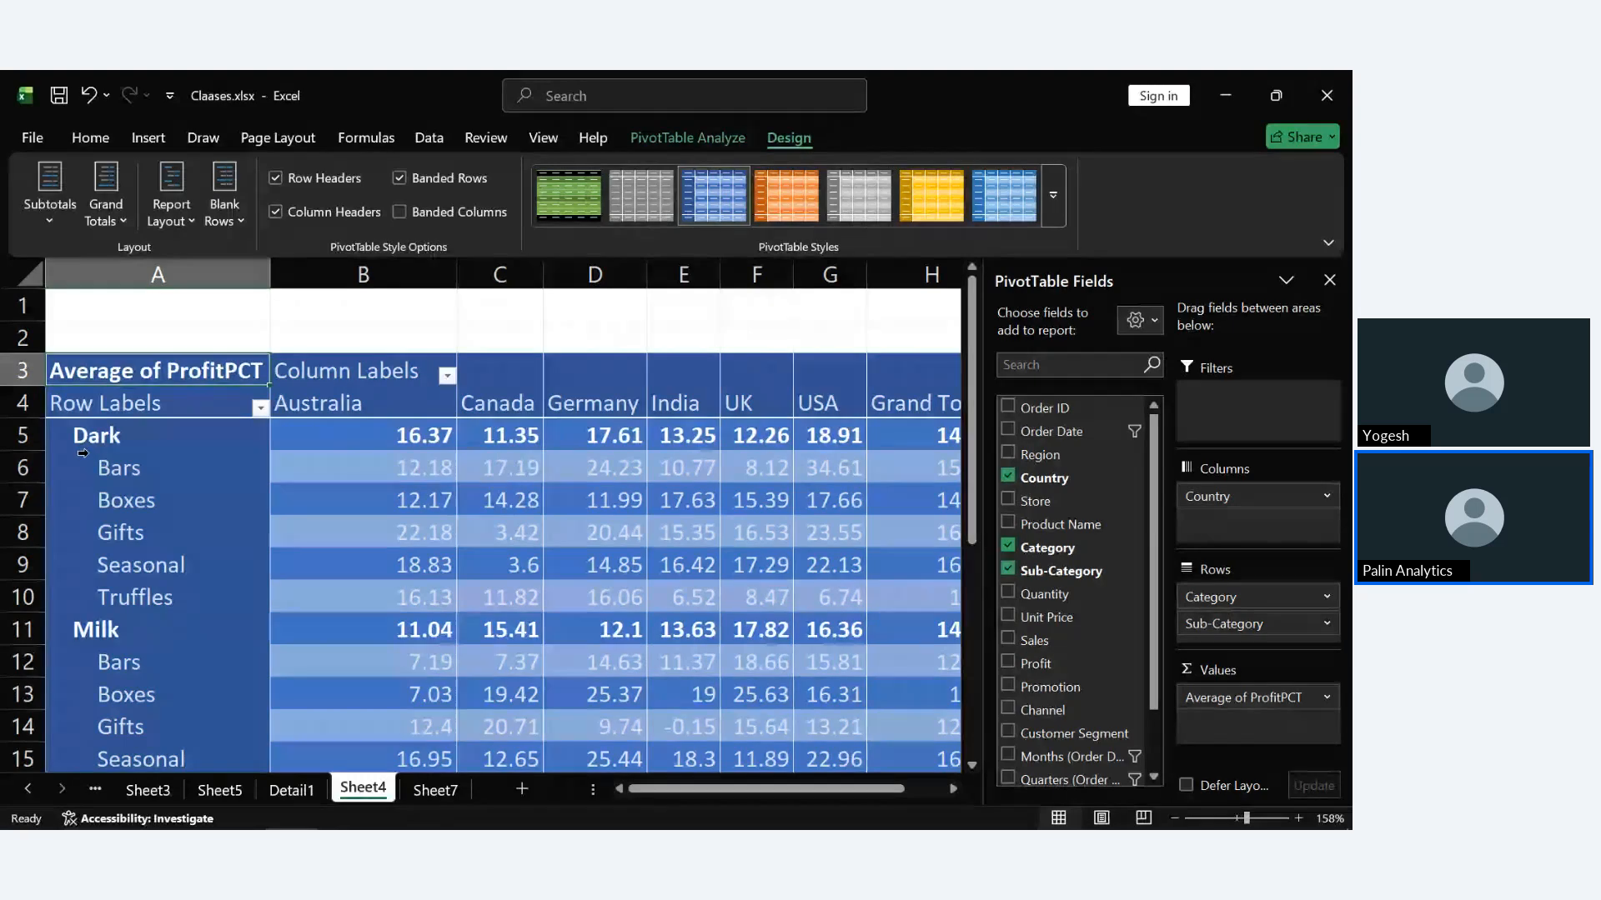
{"action": "scroll", "coordinate": [334, 500], "scroll_direction": "right", "scroll_amount": 3}
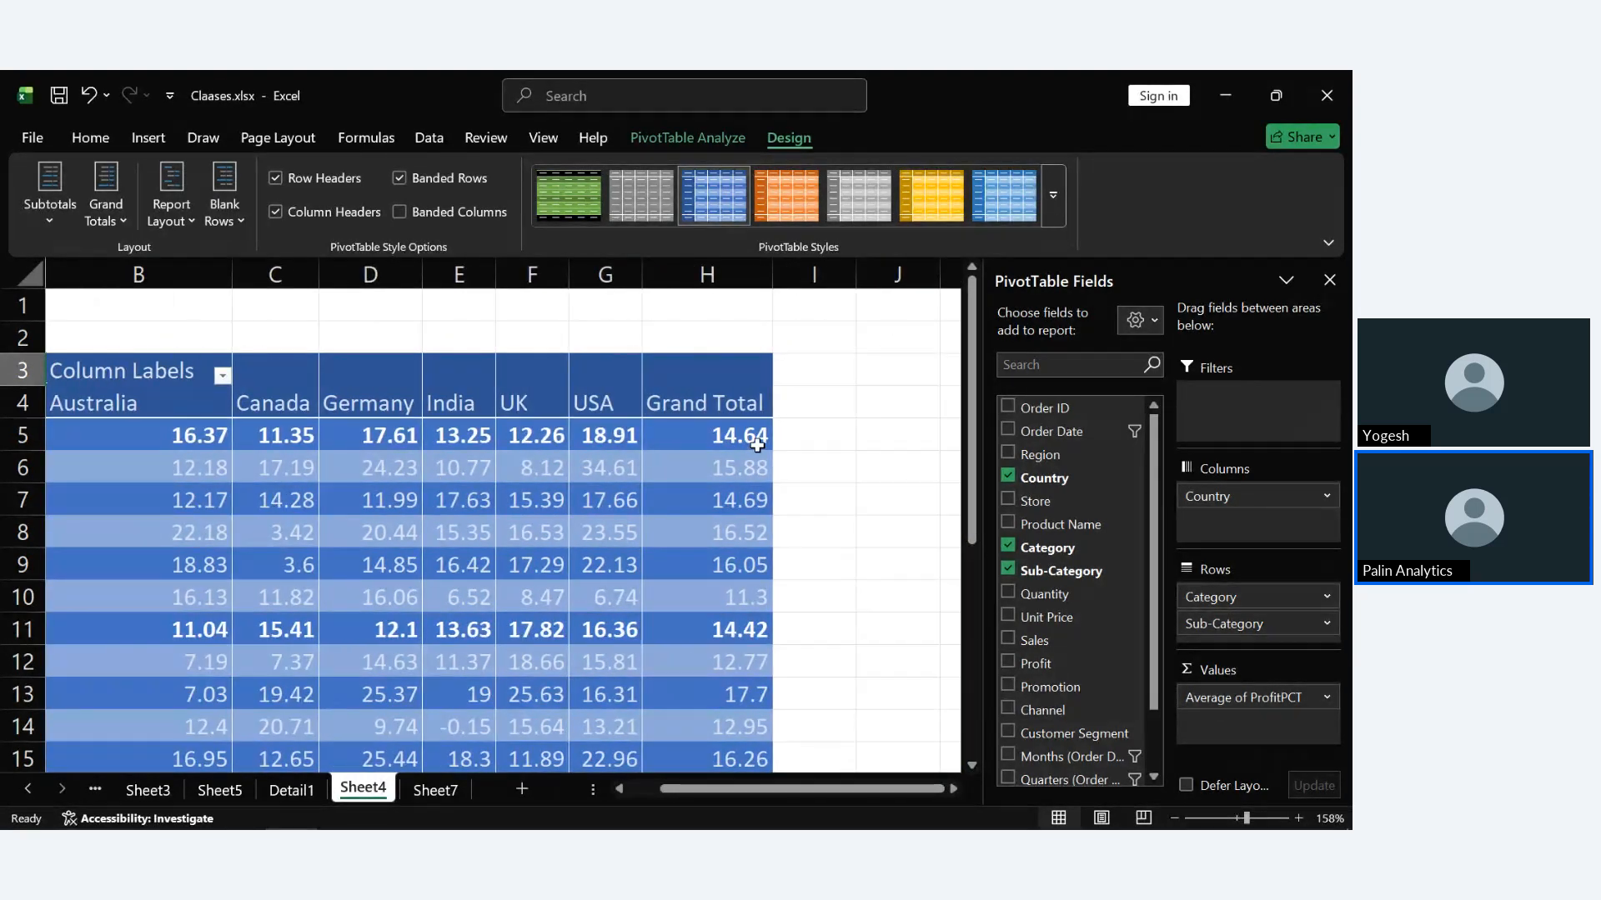
{"action": "mouse_move", "coordinate": [756, 444]}
{"action": "mouse_move", "coordinate": [172, 418]}
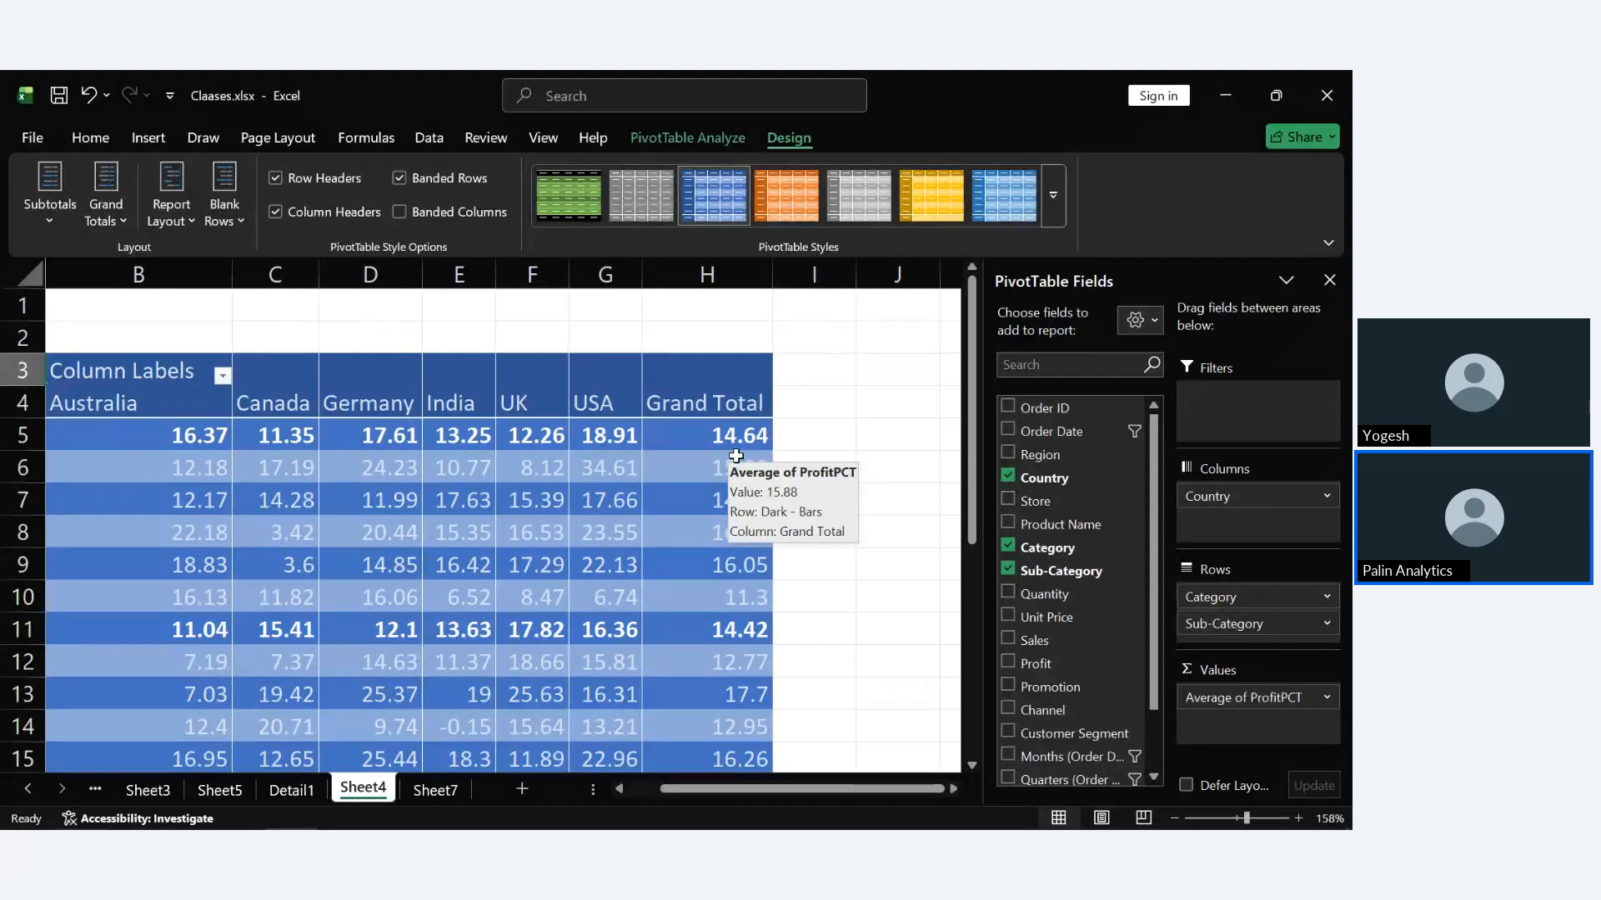
{"action": "scroll", "coordinate": [736, 456], "scroll_direction": "left", "scroll_amount": 2}
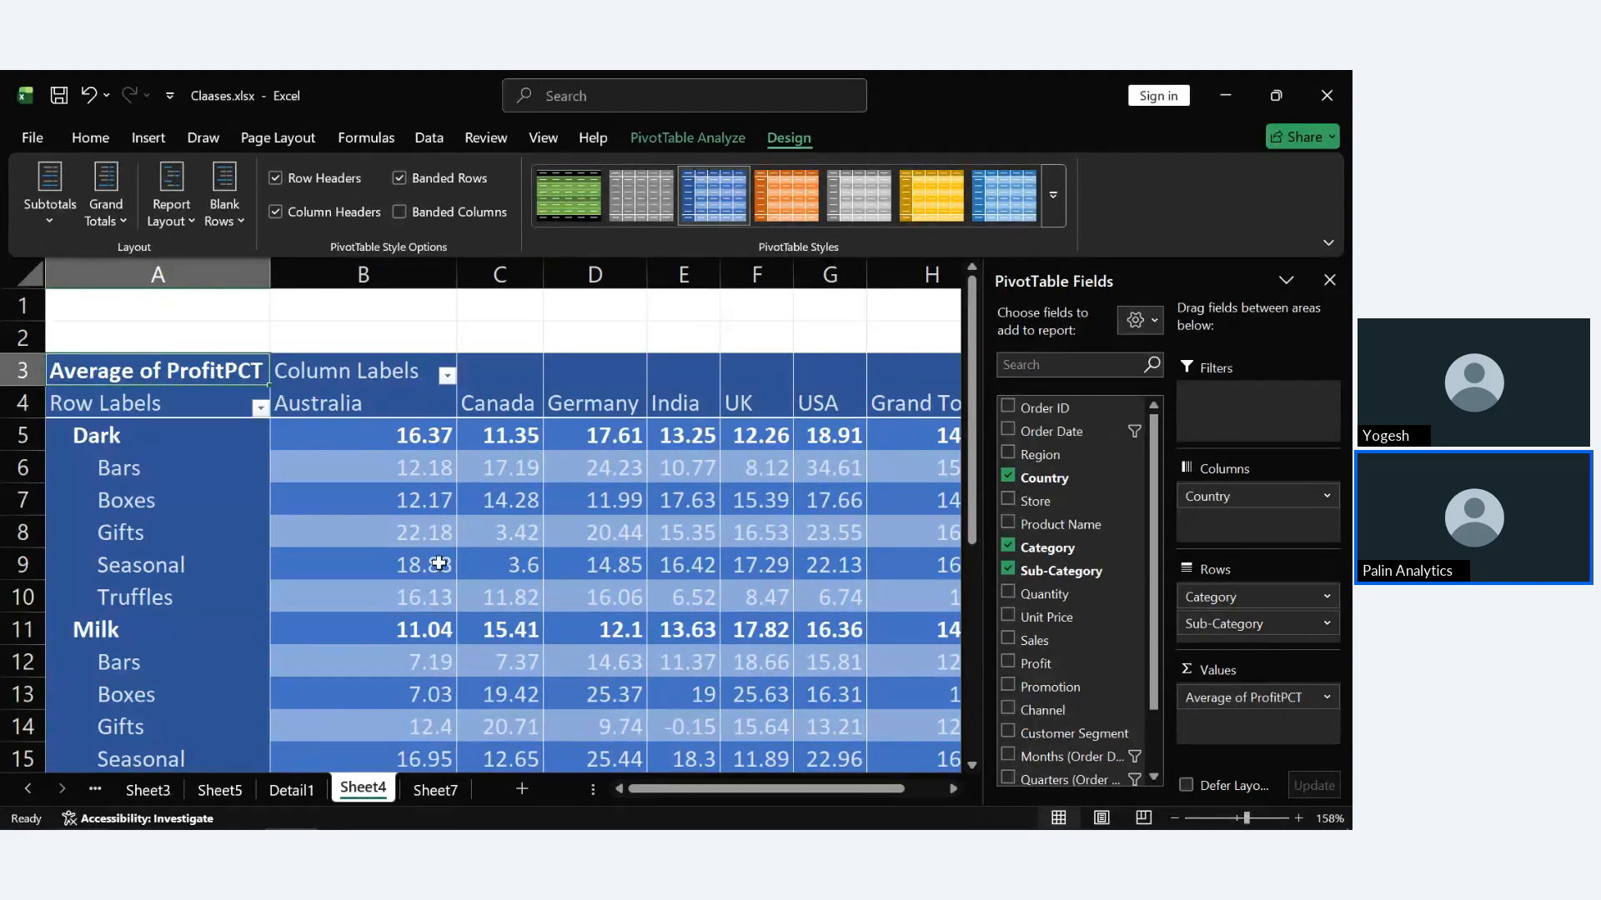
{"action": "mouse_move", "coordinate": [440, 601]}
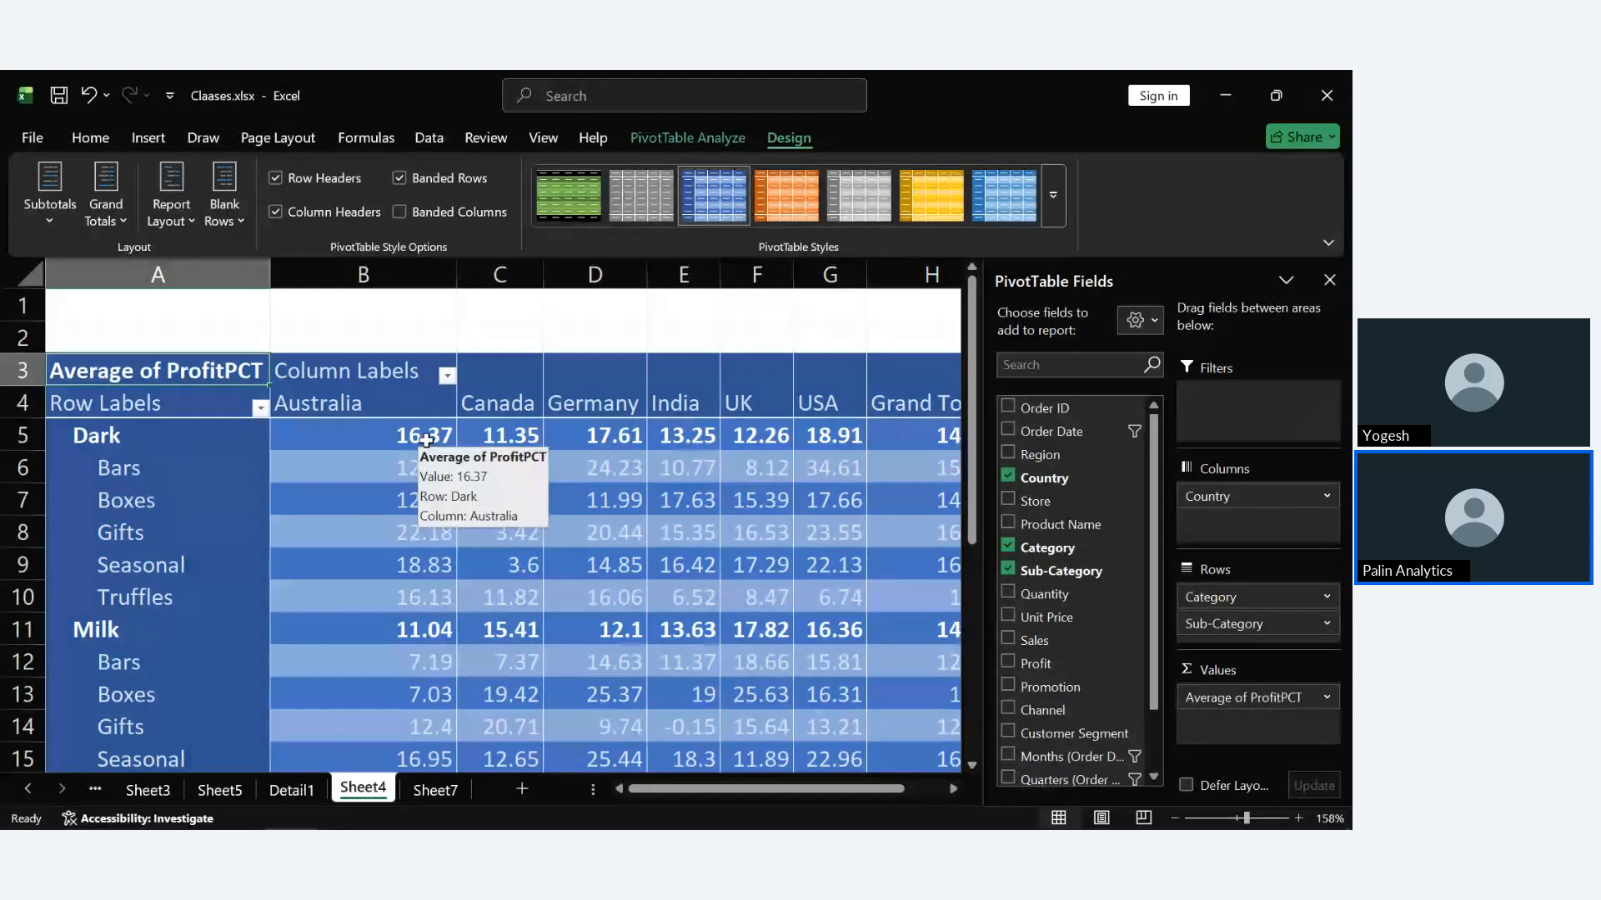
{"action": "scroll", "coordinate": [426, 441], "scroll_direction": "right", "scroll_amount": 2}
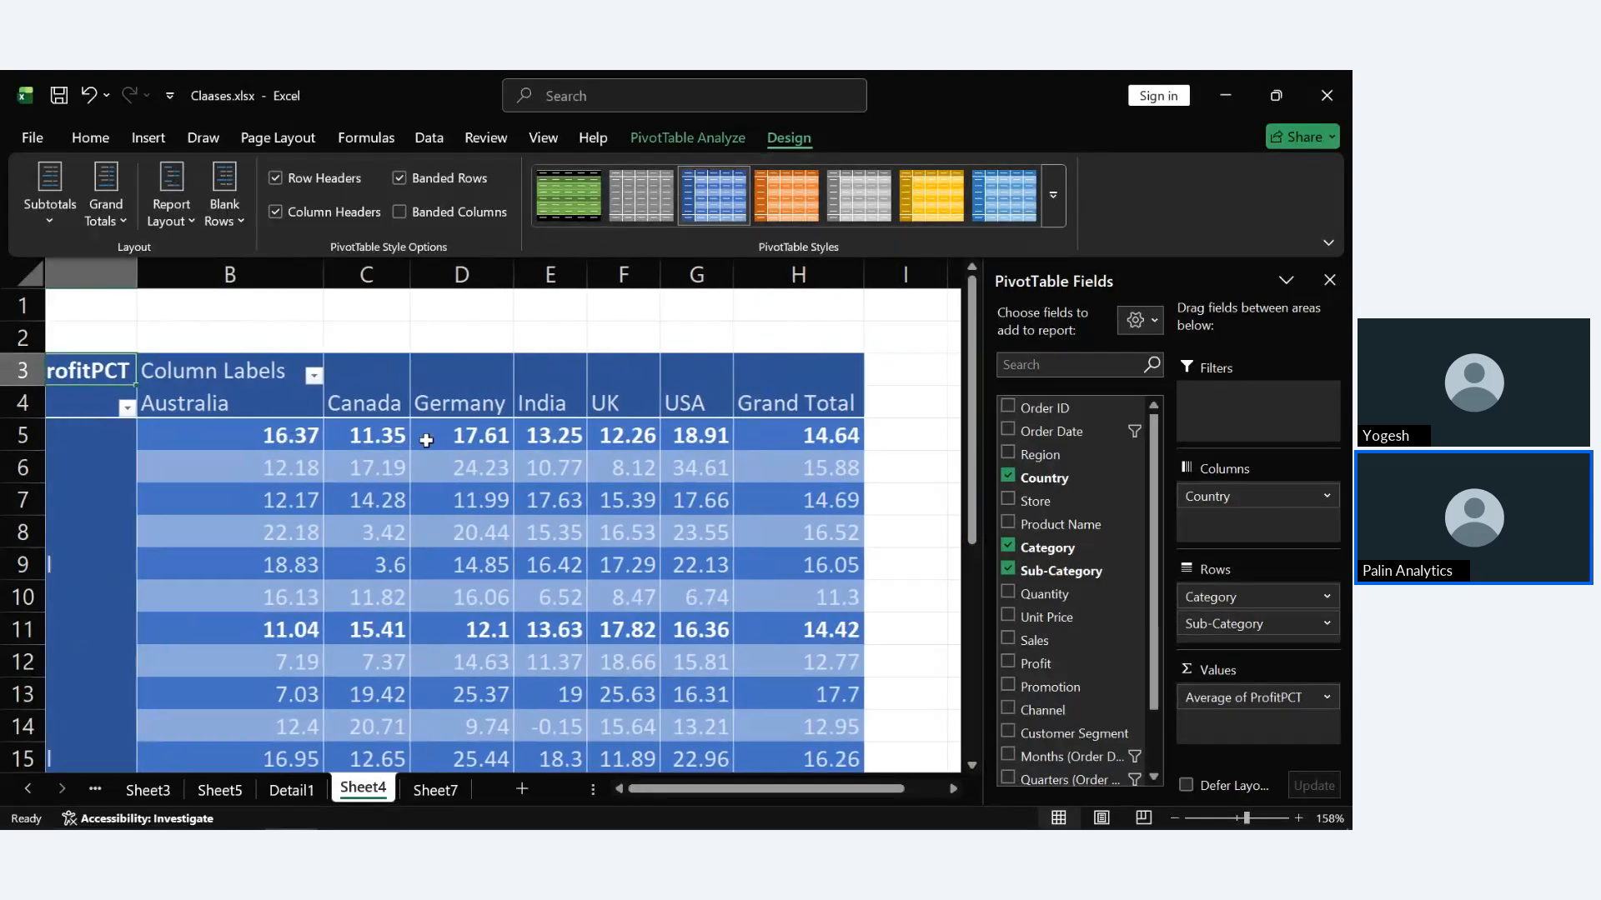
{"action": "mouse_move", "coordinate": [641, 446]}
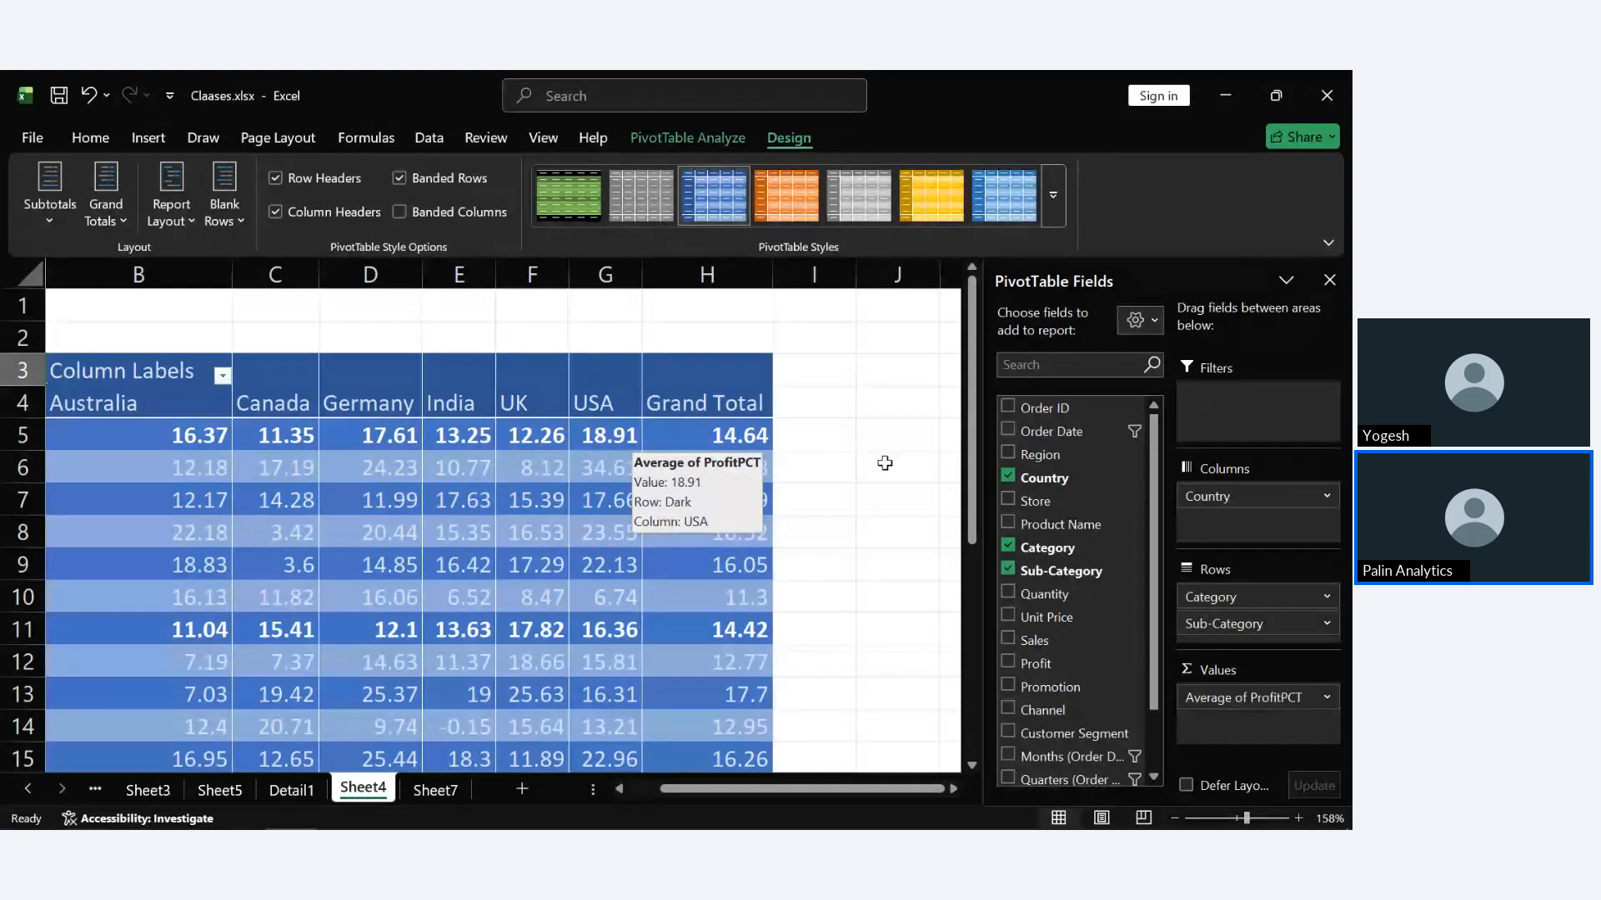
{"action": "mouse_move", "coordinate": [739, 440]}
{"action": "scroll", "coordinate": [739, 439], "scroll_direction": "left", "scroll_amount": 2}
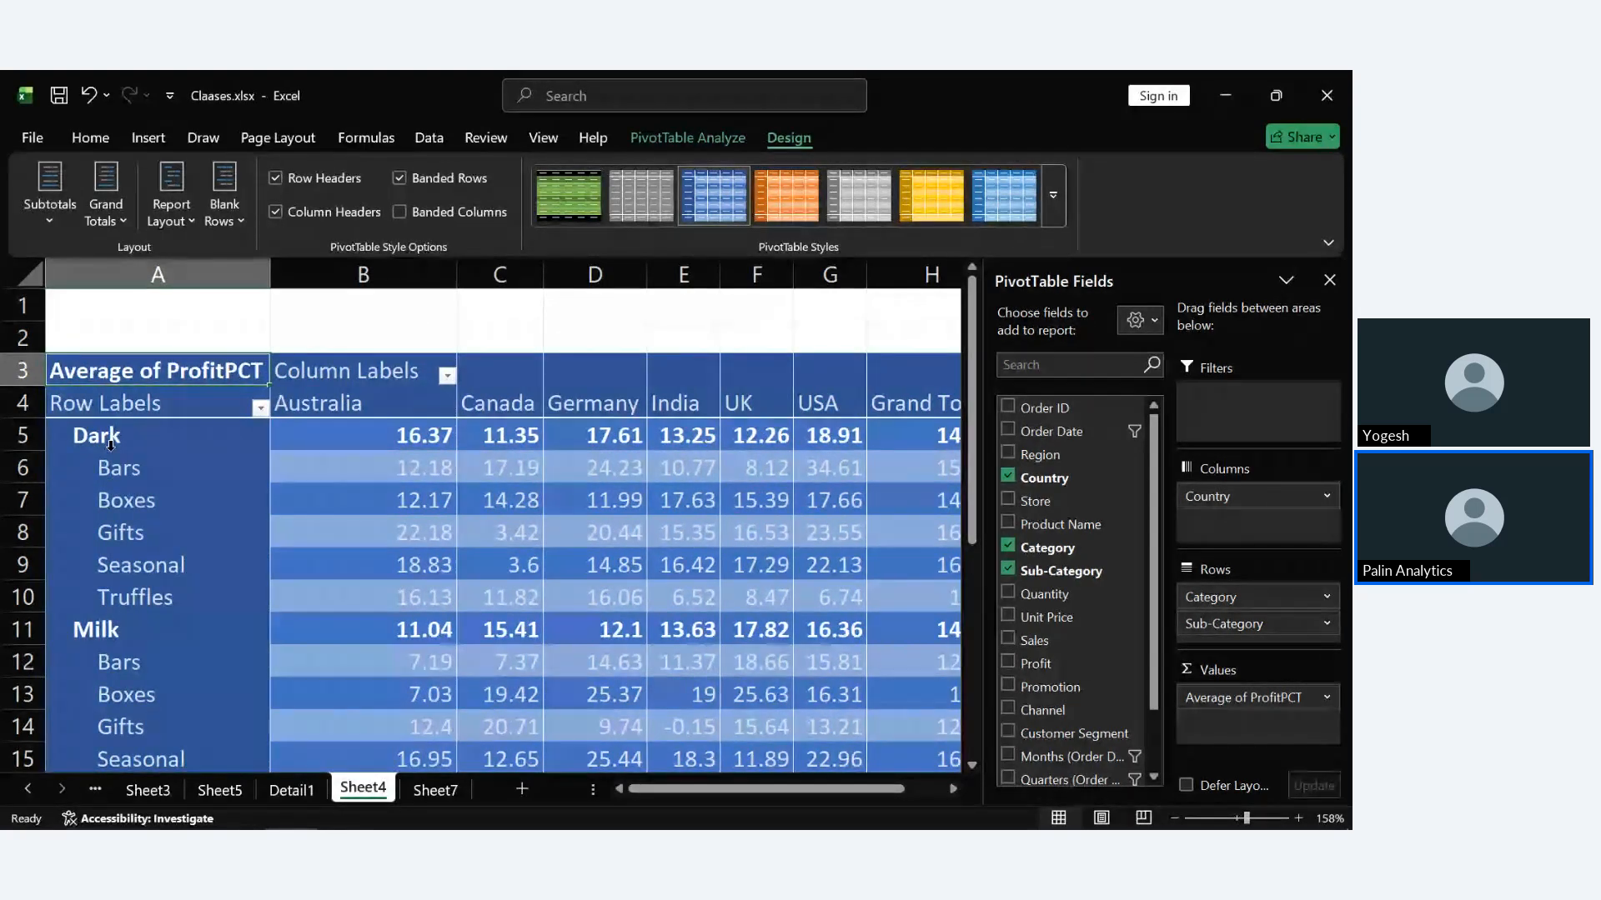
Examine the Grand Total row and the Grand Total column for all categories and countries.
{"action": "scroll", "coordinate": [110, 445], "scroll_direction": "down", "scroll_amount": 3}
{"action": "scroll", "coordinate": [111, 445], "scroll_direction": "down", "scroll_amount": 1}
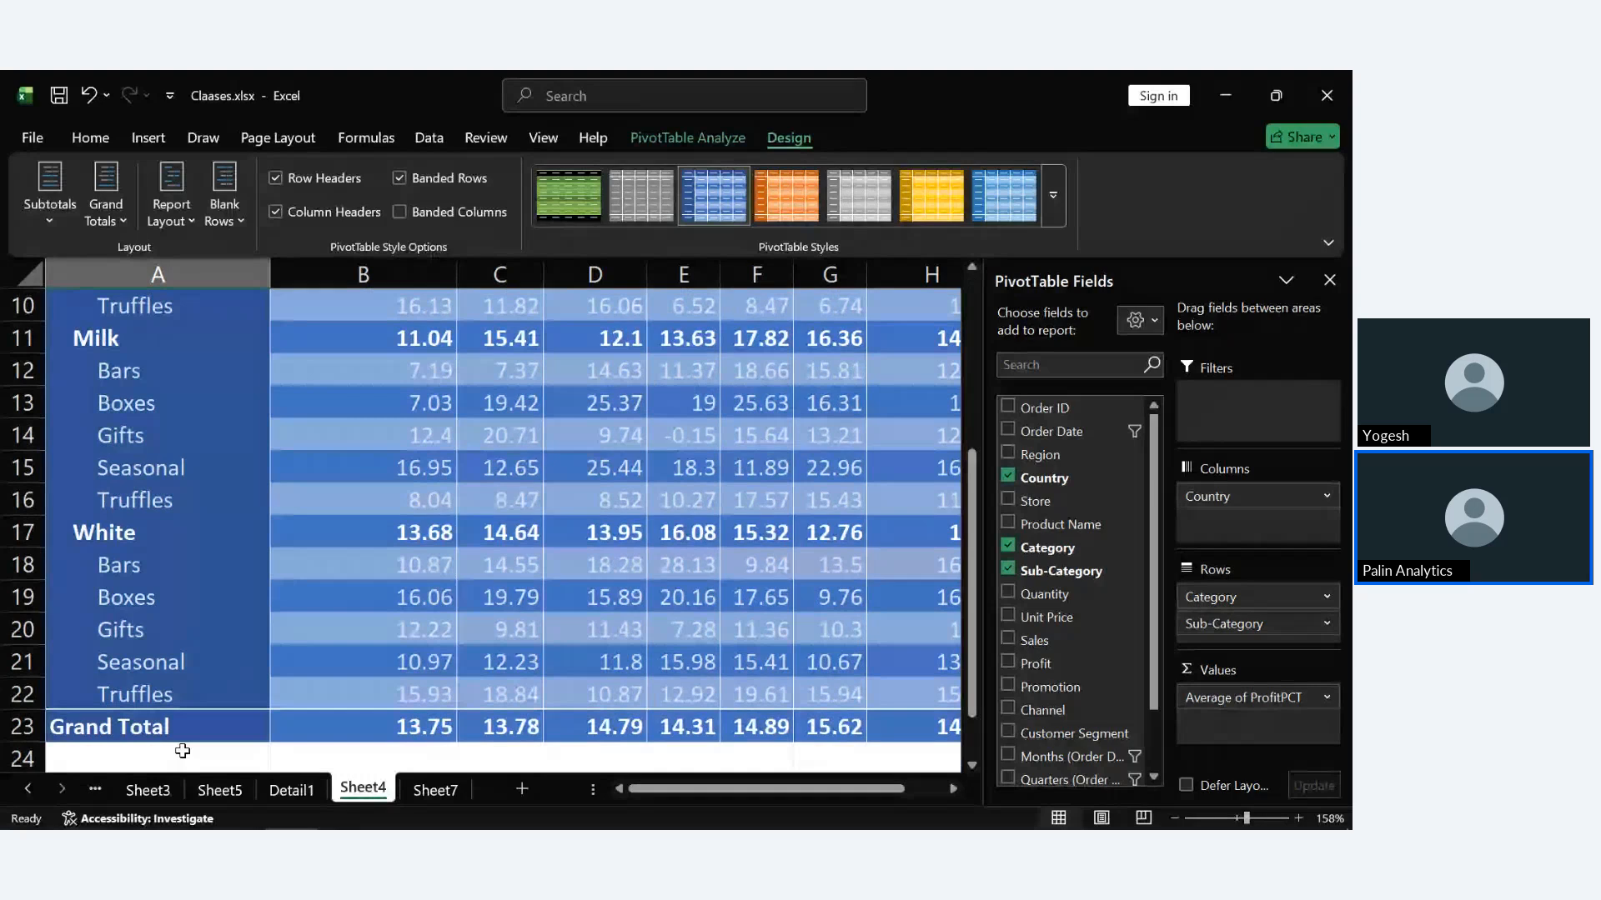
{"action": "scroll", "coordinate": [396, 666], "scroll_direction": "up", "scroll_amount": 3}
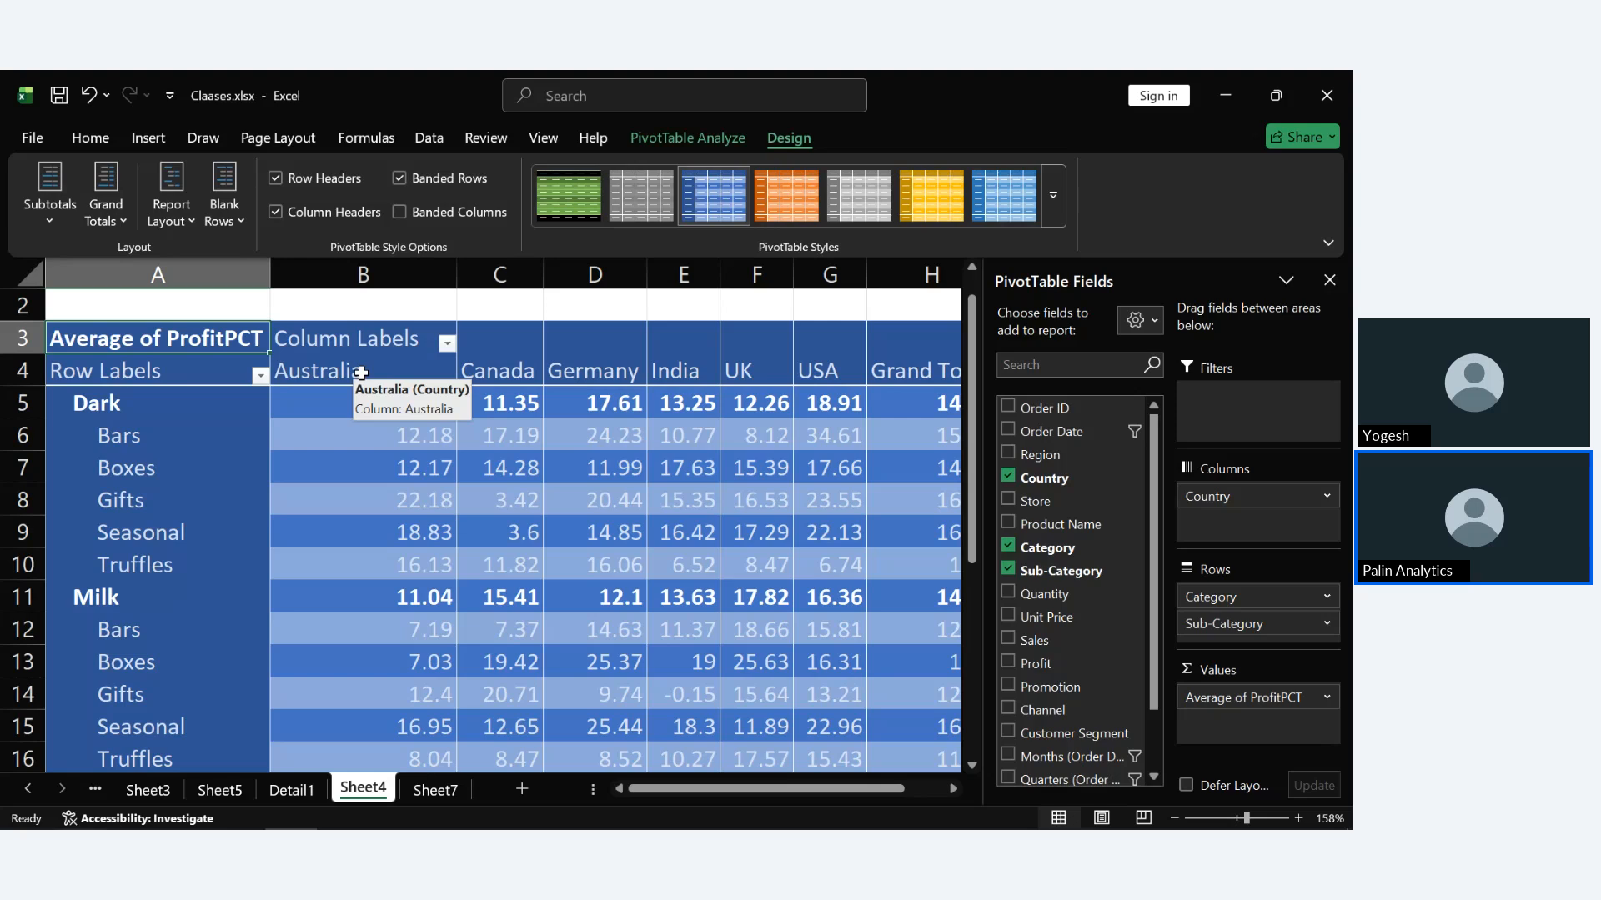
{"action": "scroll", "coordinate": [360, 372], "scroll_direction": "right", "scroll_amount": 3}
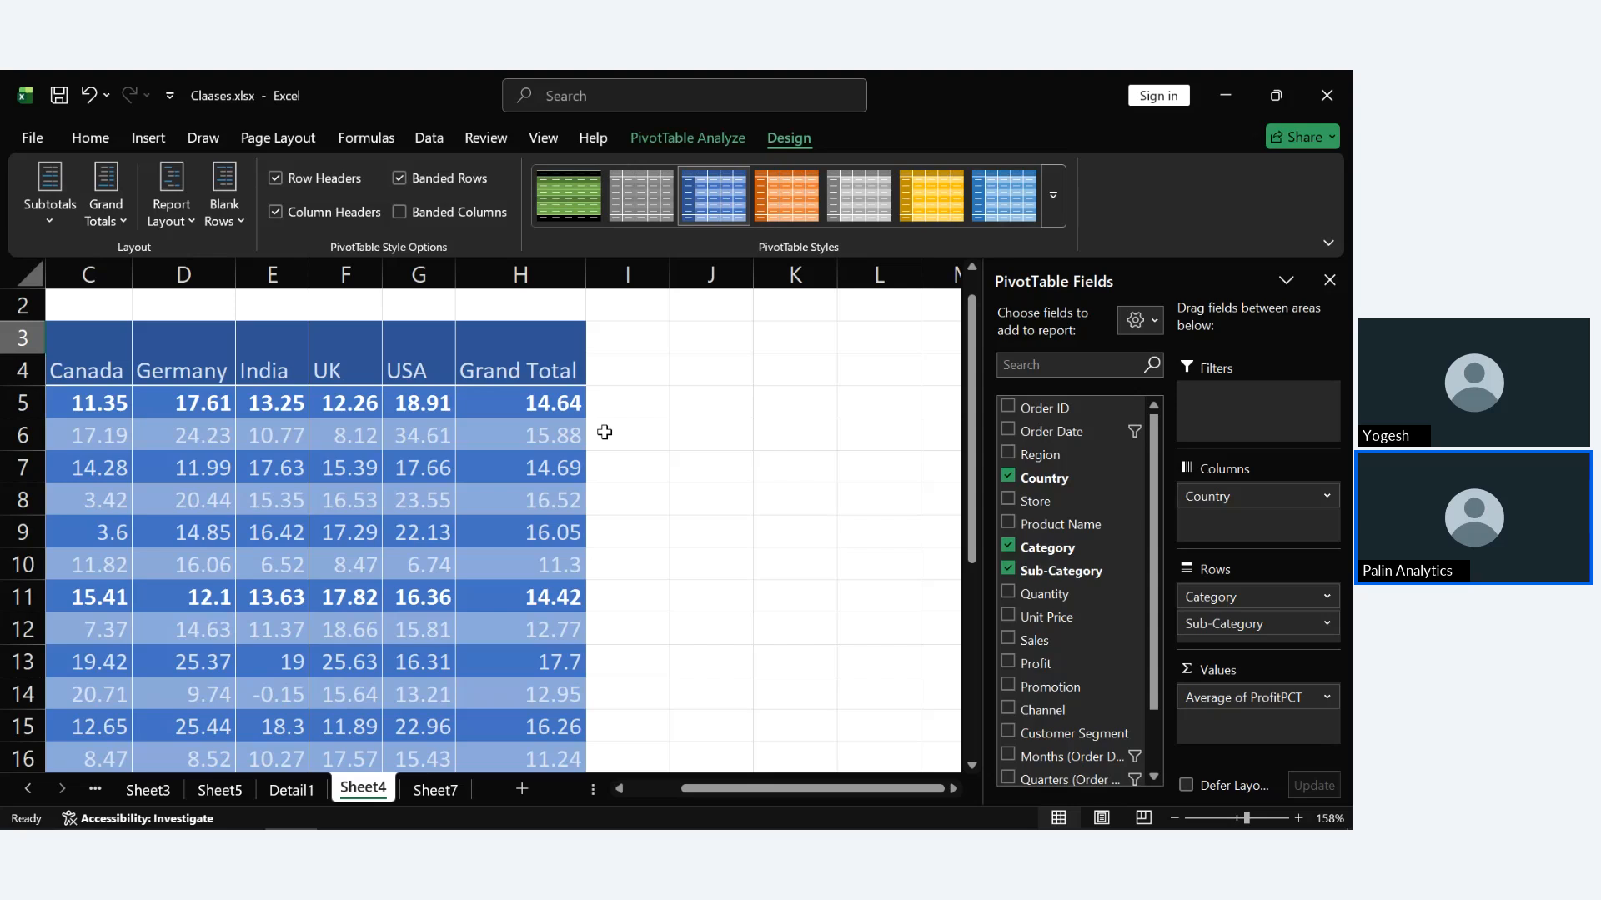
{"action": "scroll", "coordinate": [534, 446], "scroll_direction": "left", "scroll_amount": 2}
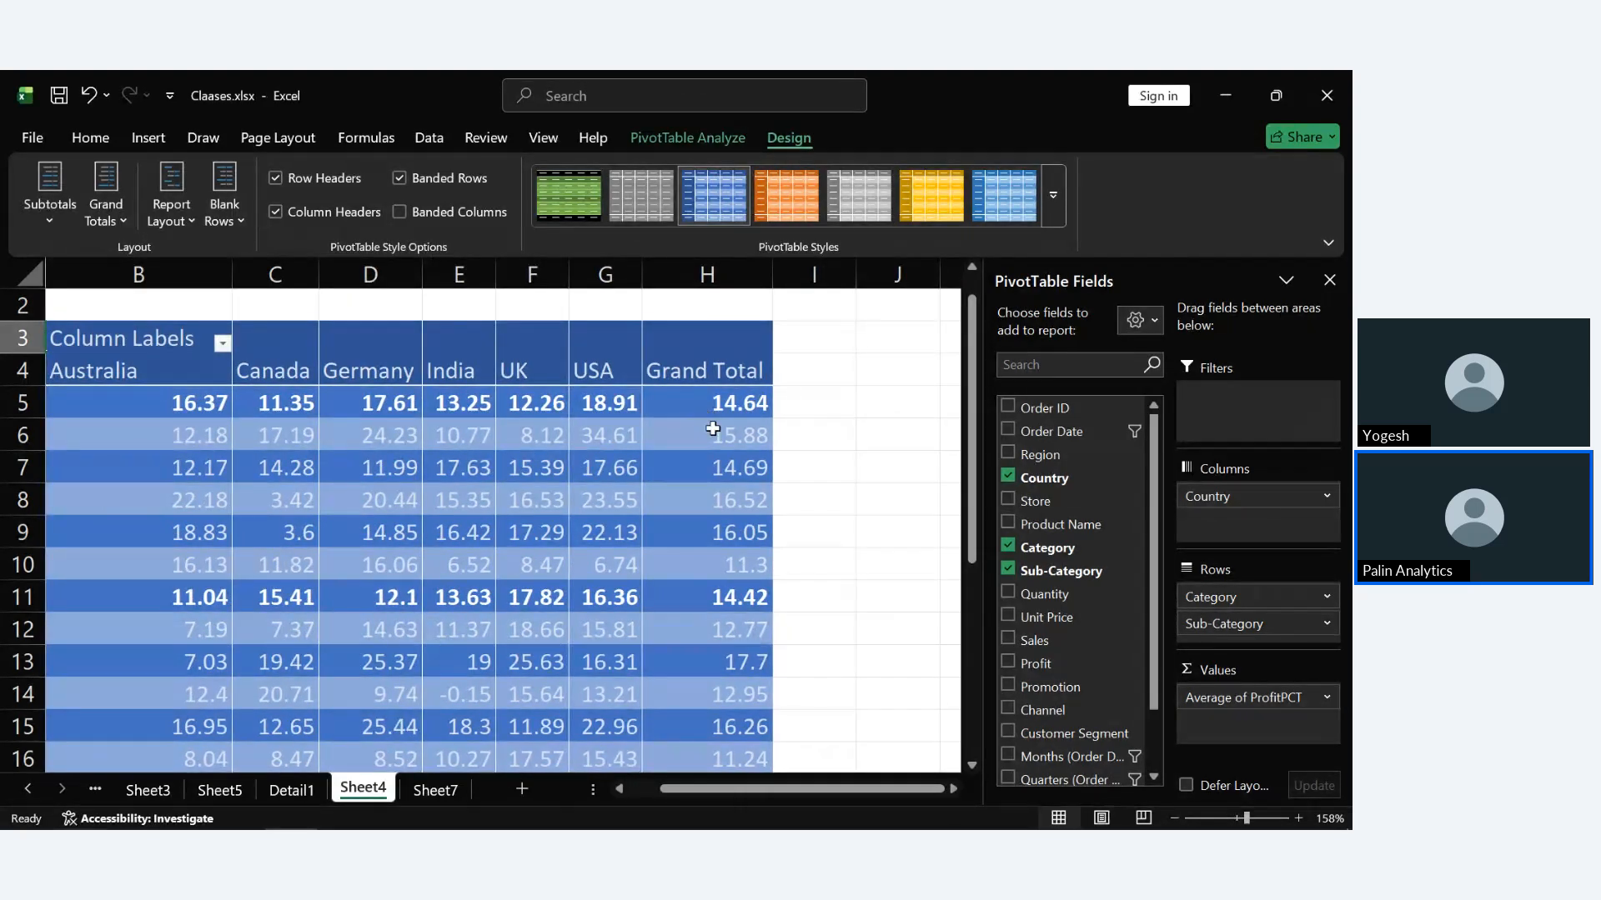
{"action": "scroll", "coordinate": [713, 429], "scroll_direction": "down", "scroll_amount": 2}
{"action": "scroll", "coordinate": [713, 428], "scroll_direction": "down", "scroll_amount": 4}
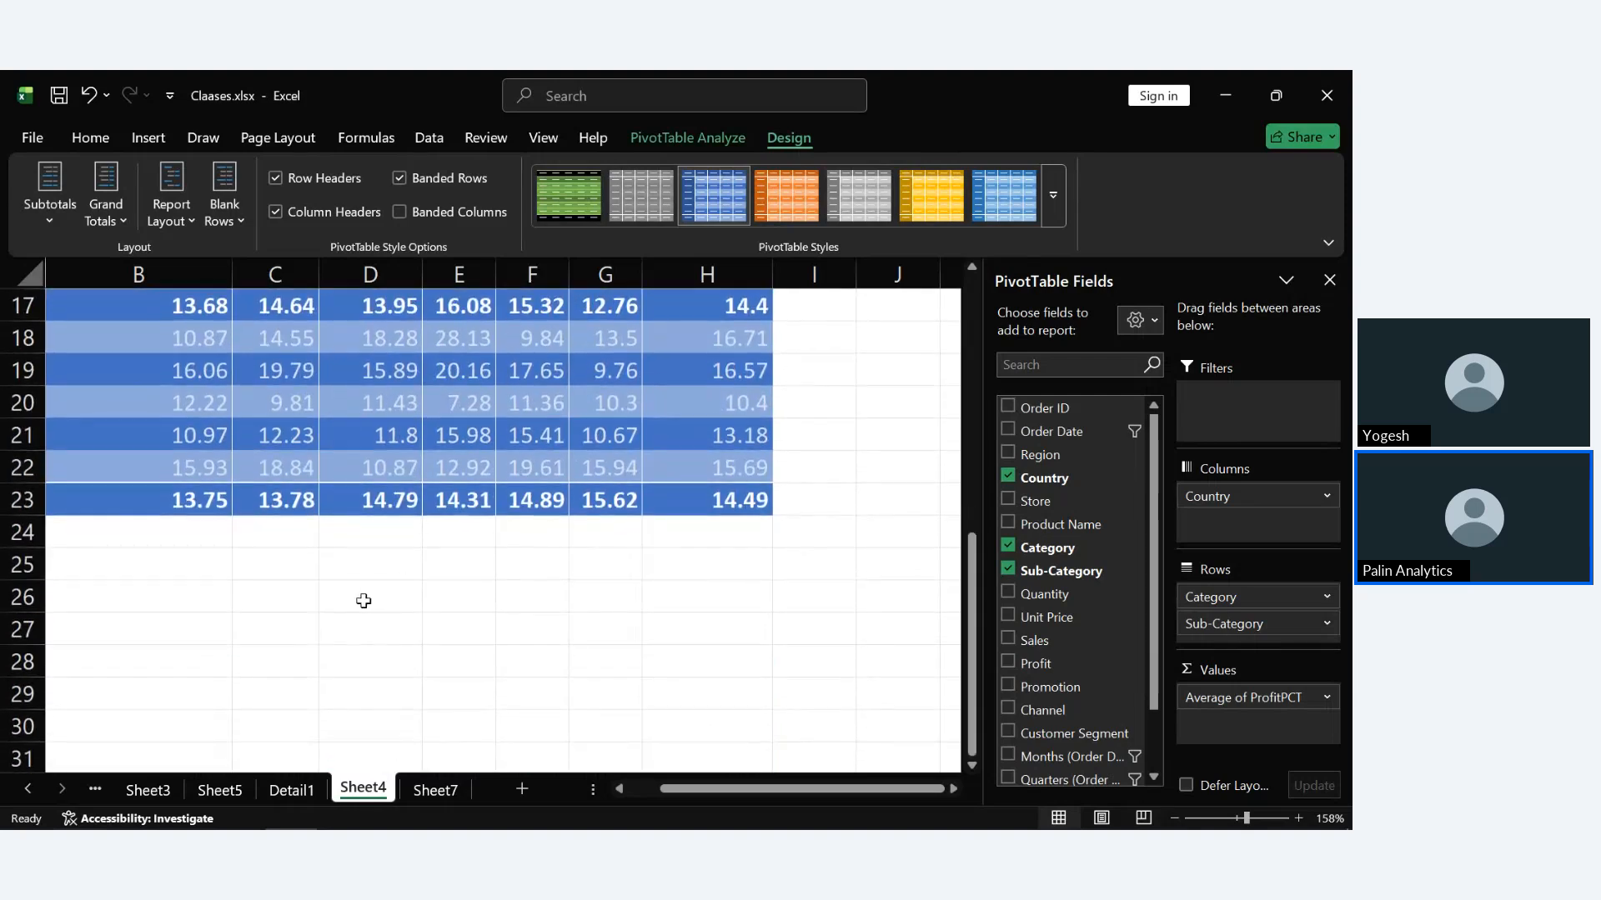
{"action": "scroll", "coordinate": [376, 622], "scroll_direction": "left", "scroll_amount": 2}
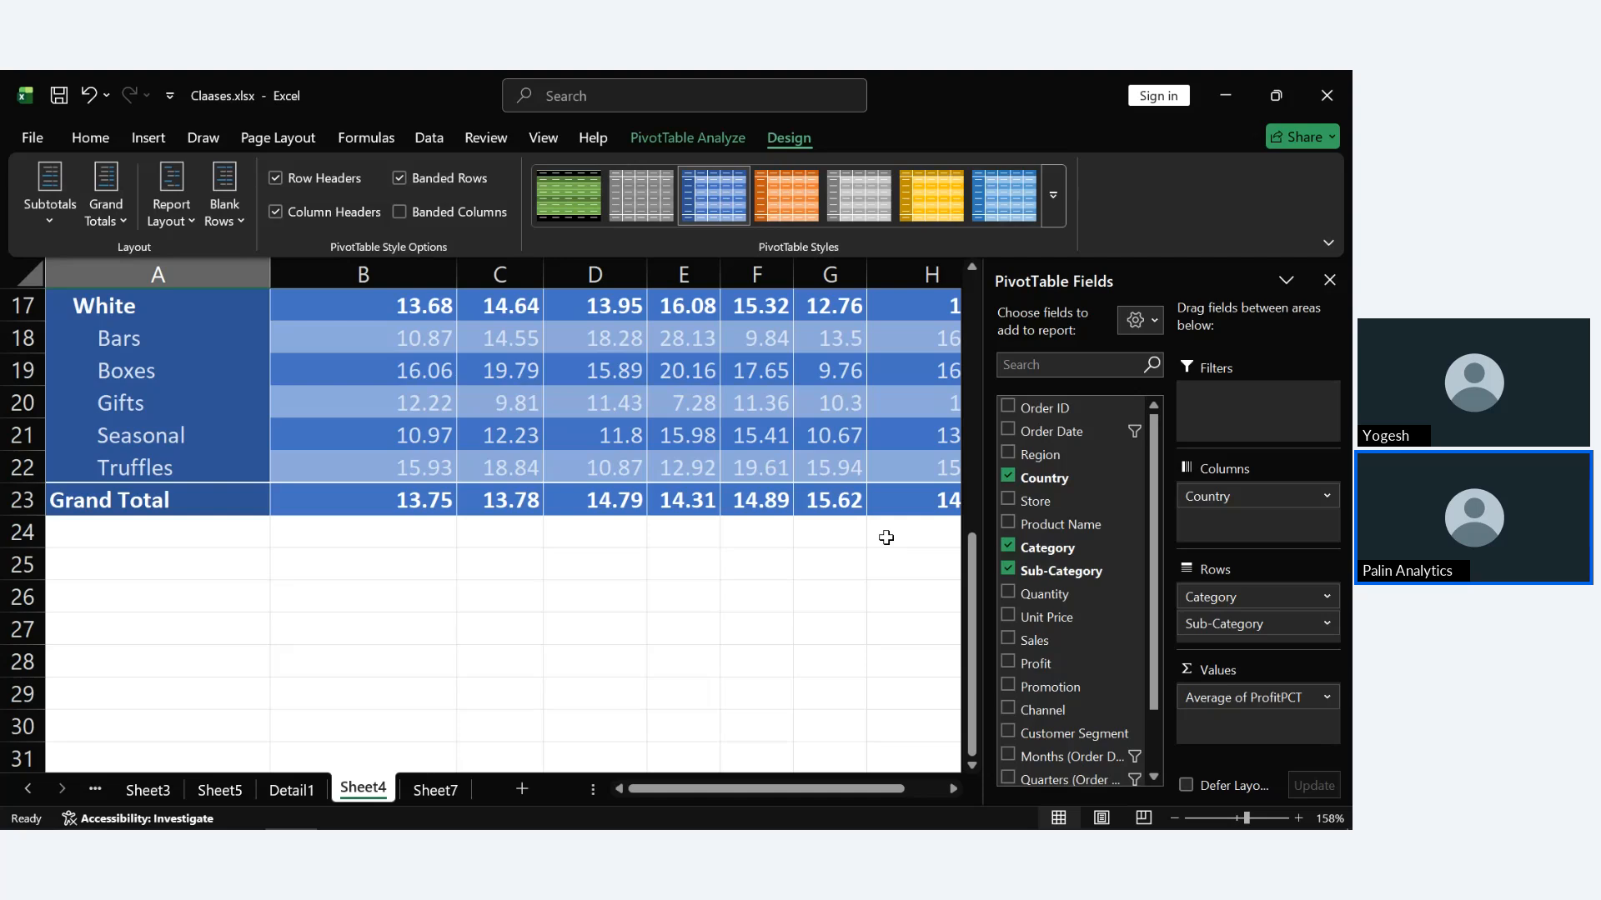
Set the PivotTable to Do Not Show Subtotals and inspect the category header rows.
{"action": "left_click", "coordinate": [58, 222]}
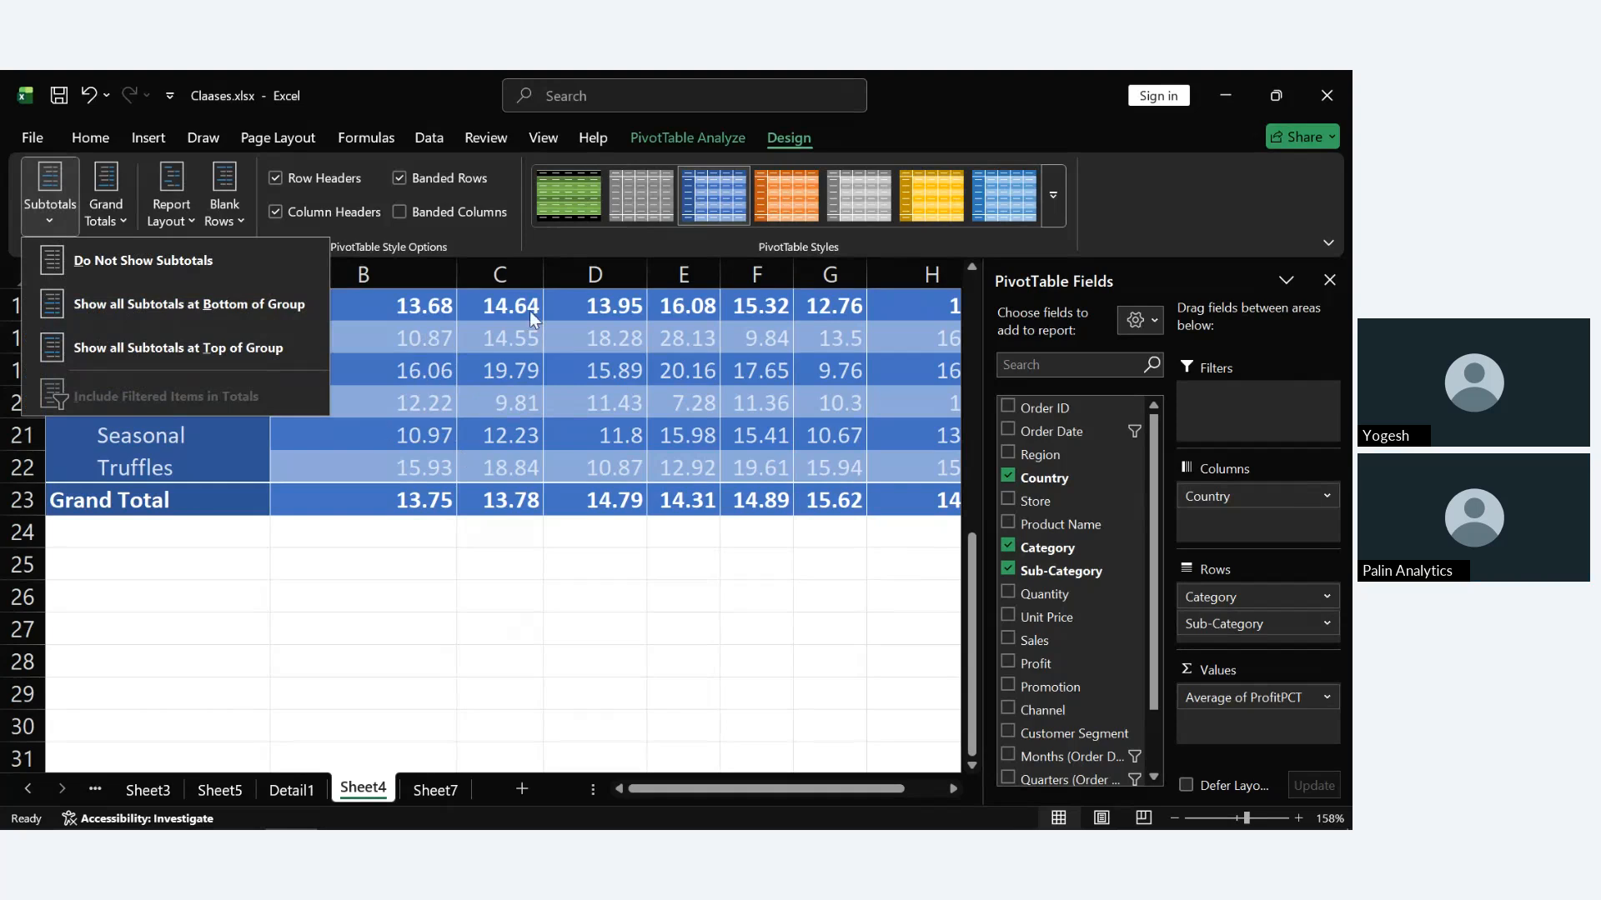
{"action": "left_click", "coordinate": [144, 261]}
{"action": "scroll", "coordinate": [630, 719], "scroll_direction": "up", "scroll_amount": 2}
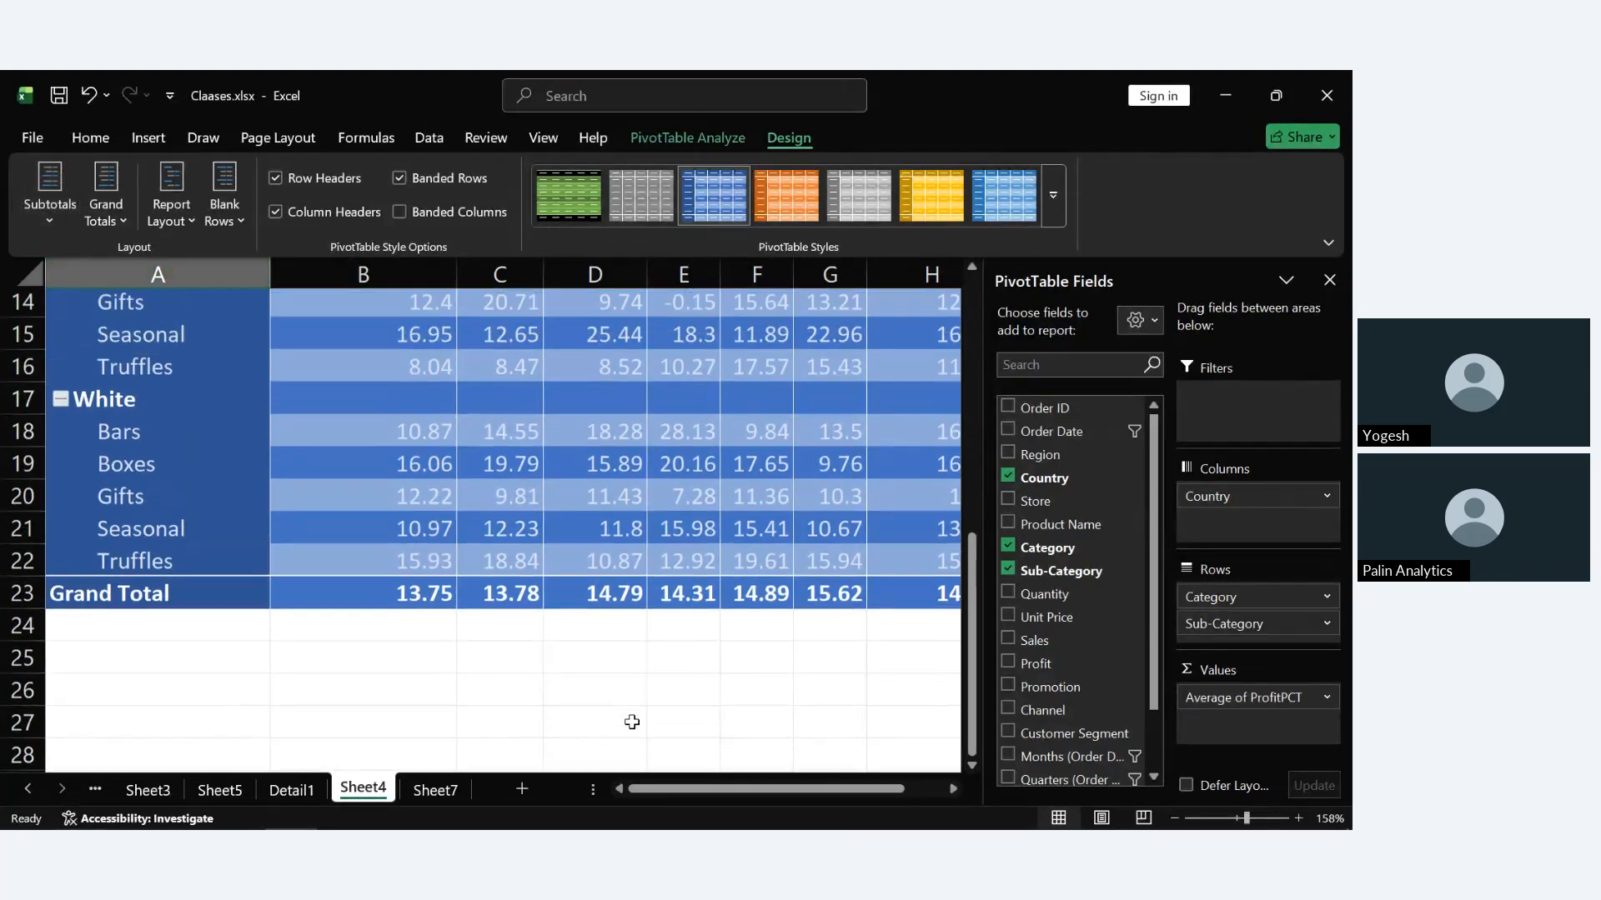
{"action": "scroll", "coordinate": [631, 722], "scroll_direction": "up", "scroll_amount": 3}
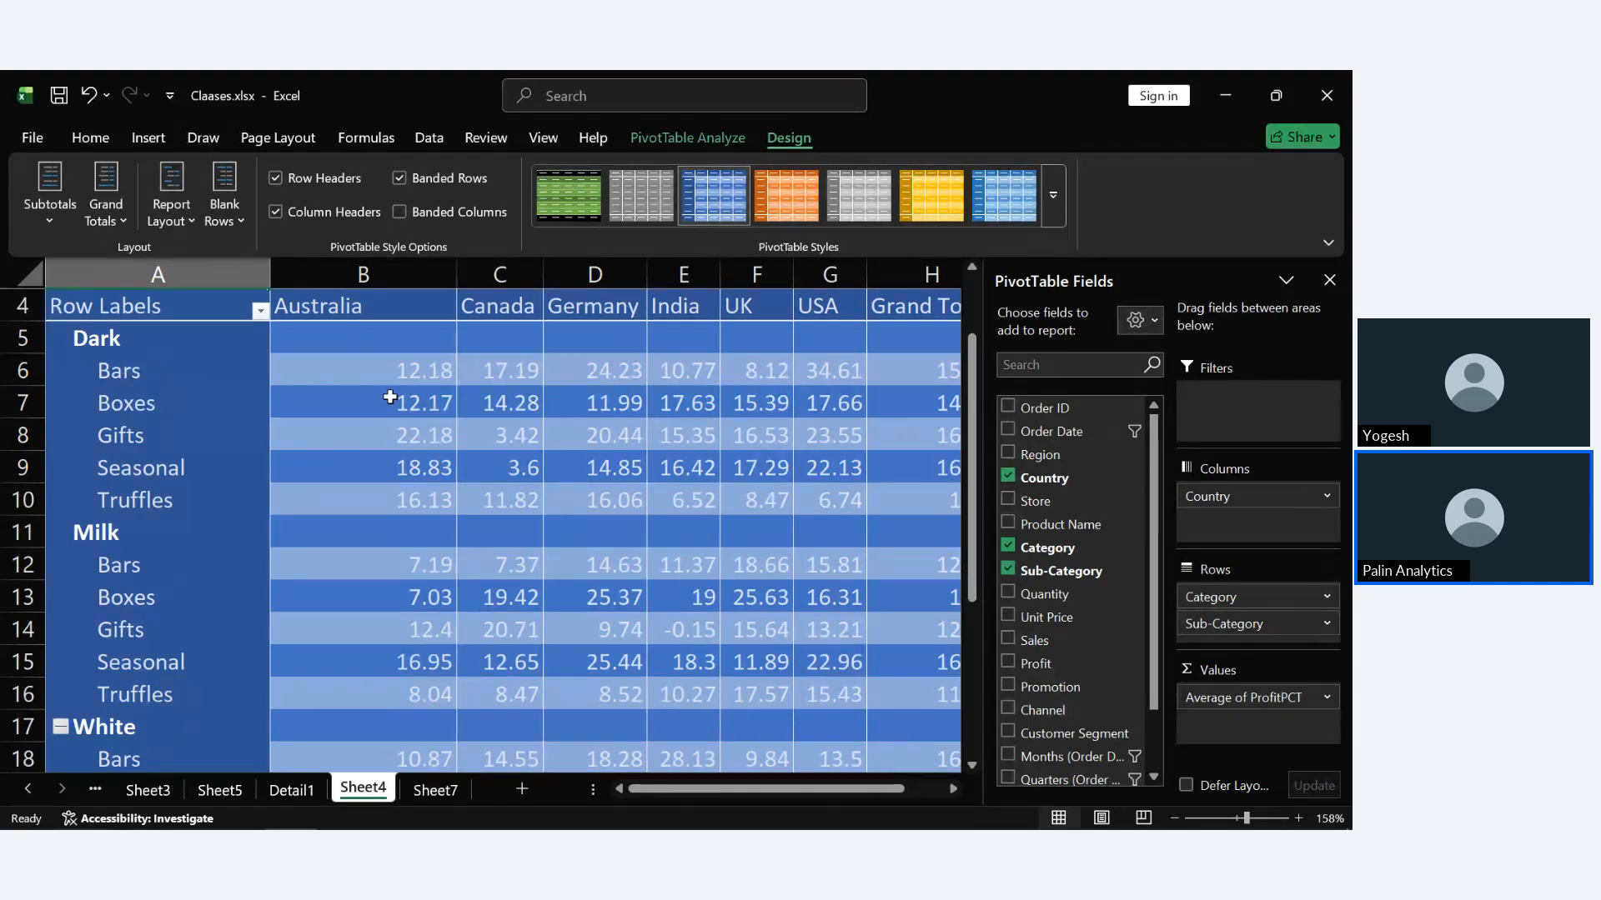
{"action": "mouse_move", "coordinate": [395, 392]}
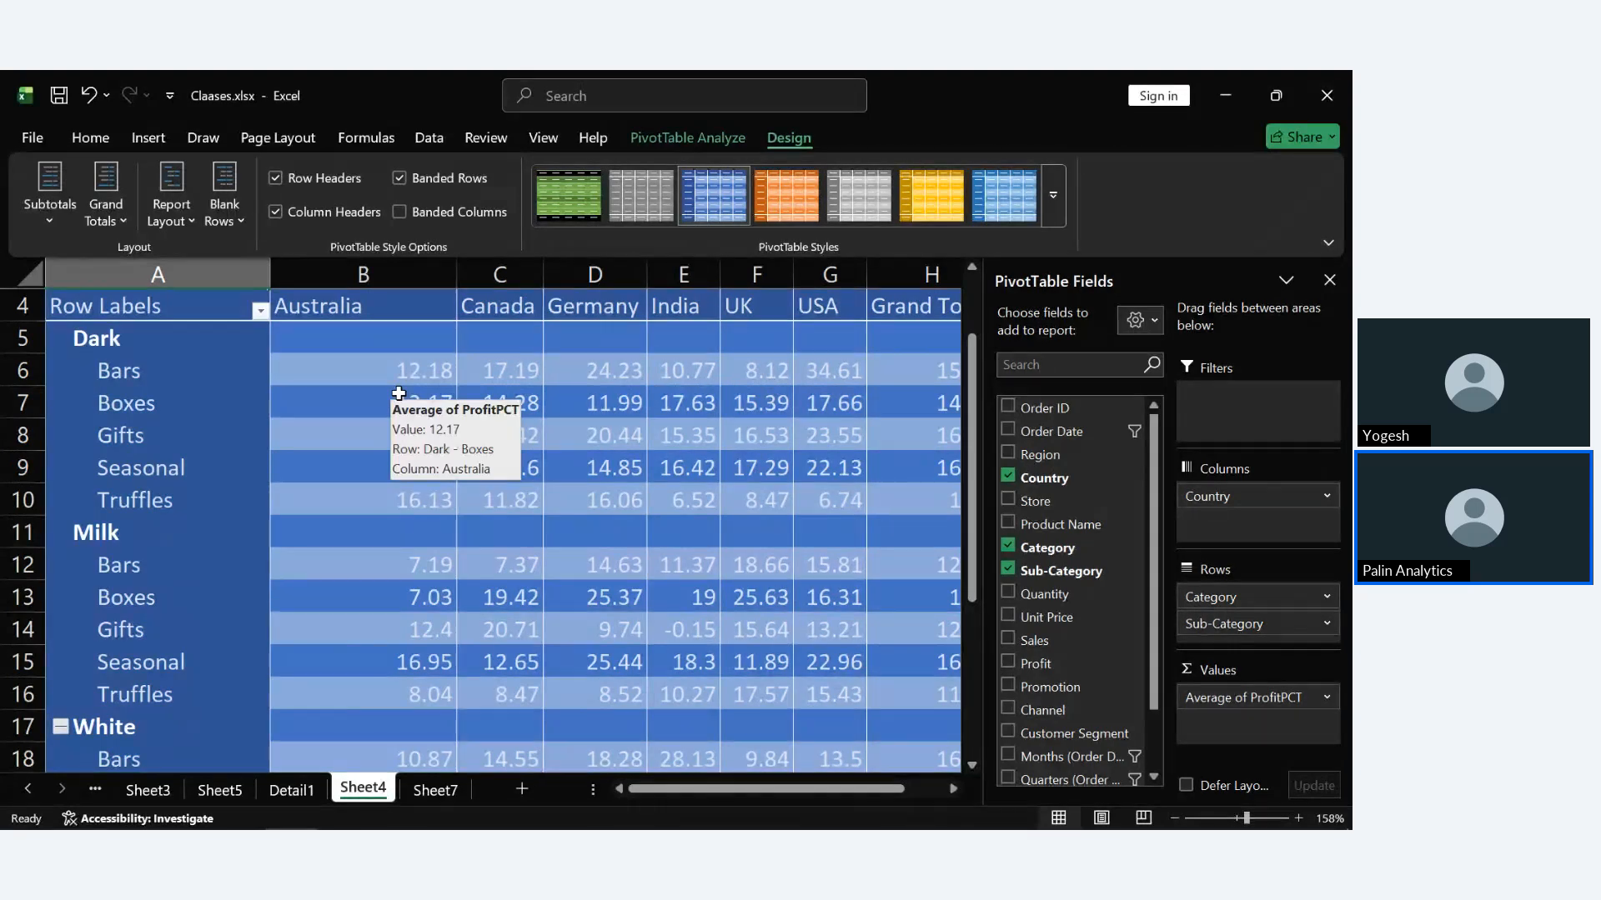
{"action": "mouse_move", "coordinate": [417, 354]}
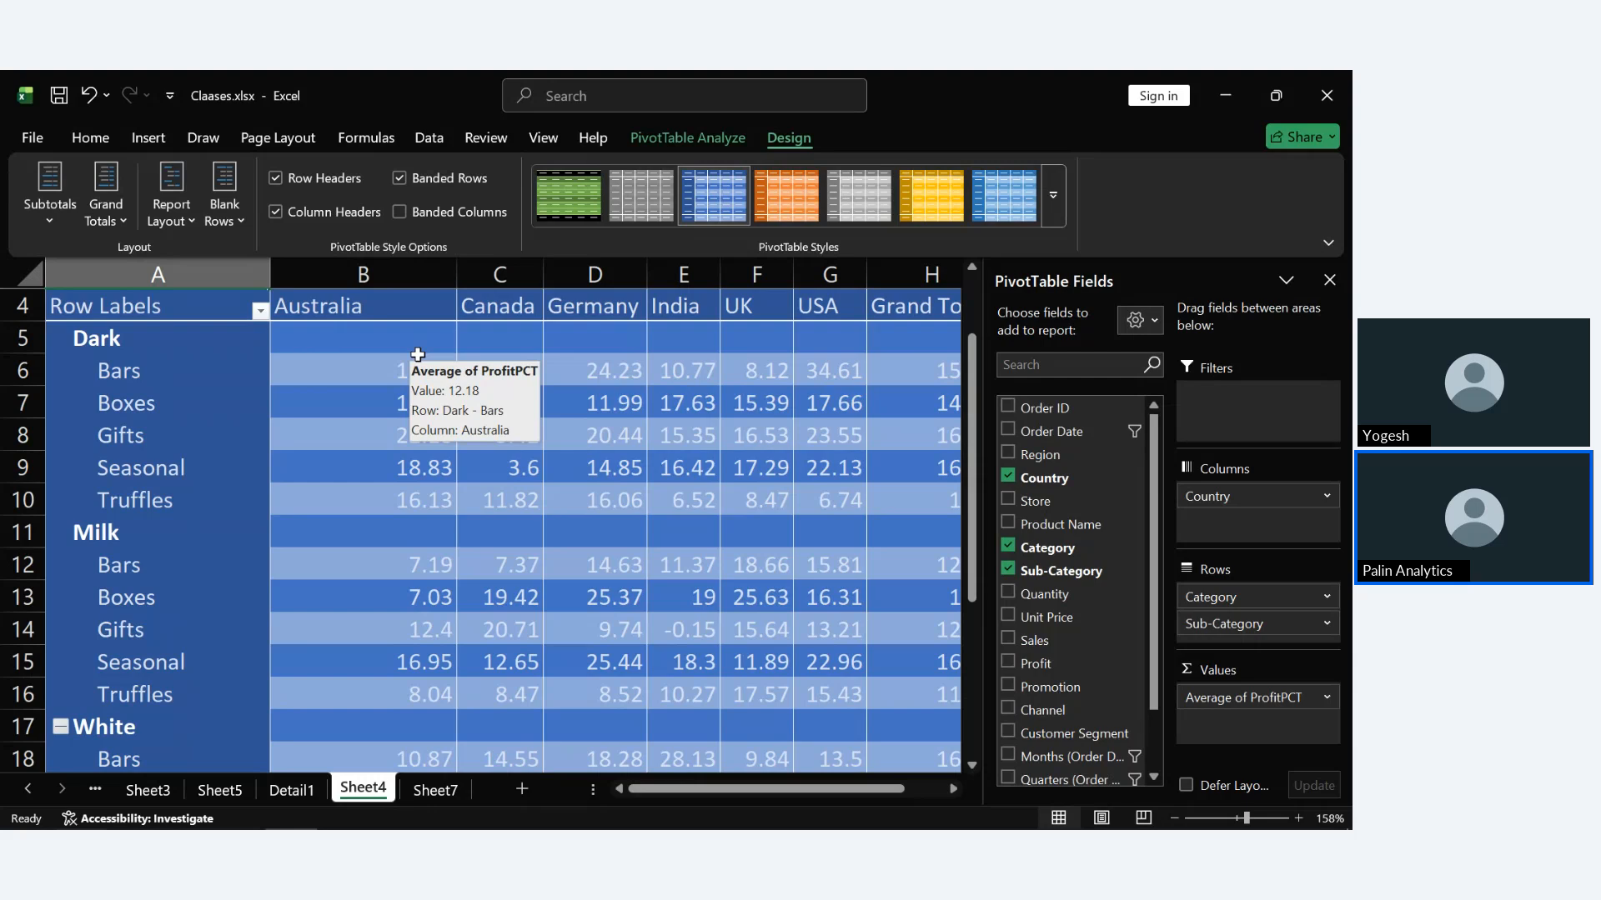
Show all subtotals at the top of each category group.
{"action": "left_click", "coordinate": [50, 219]}
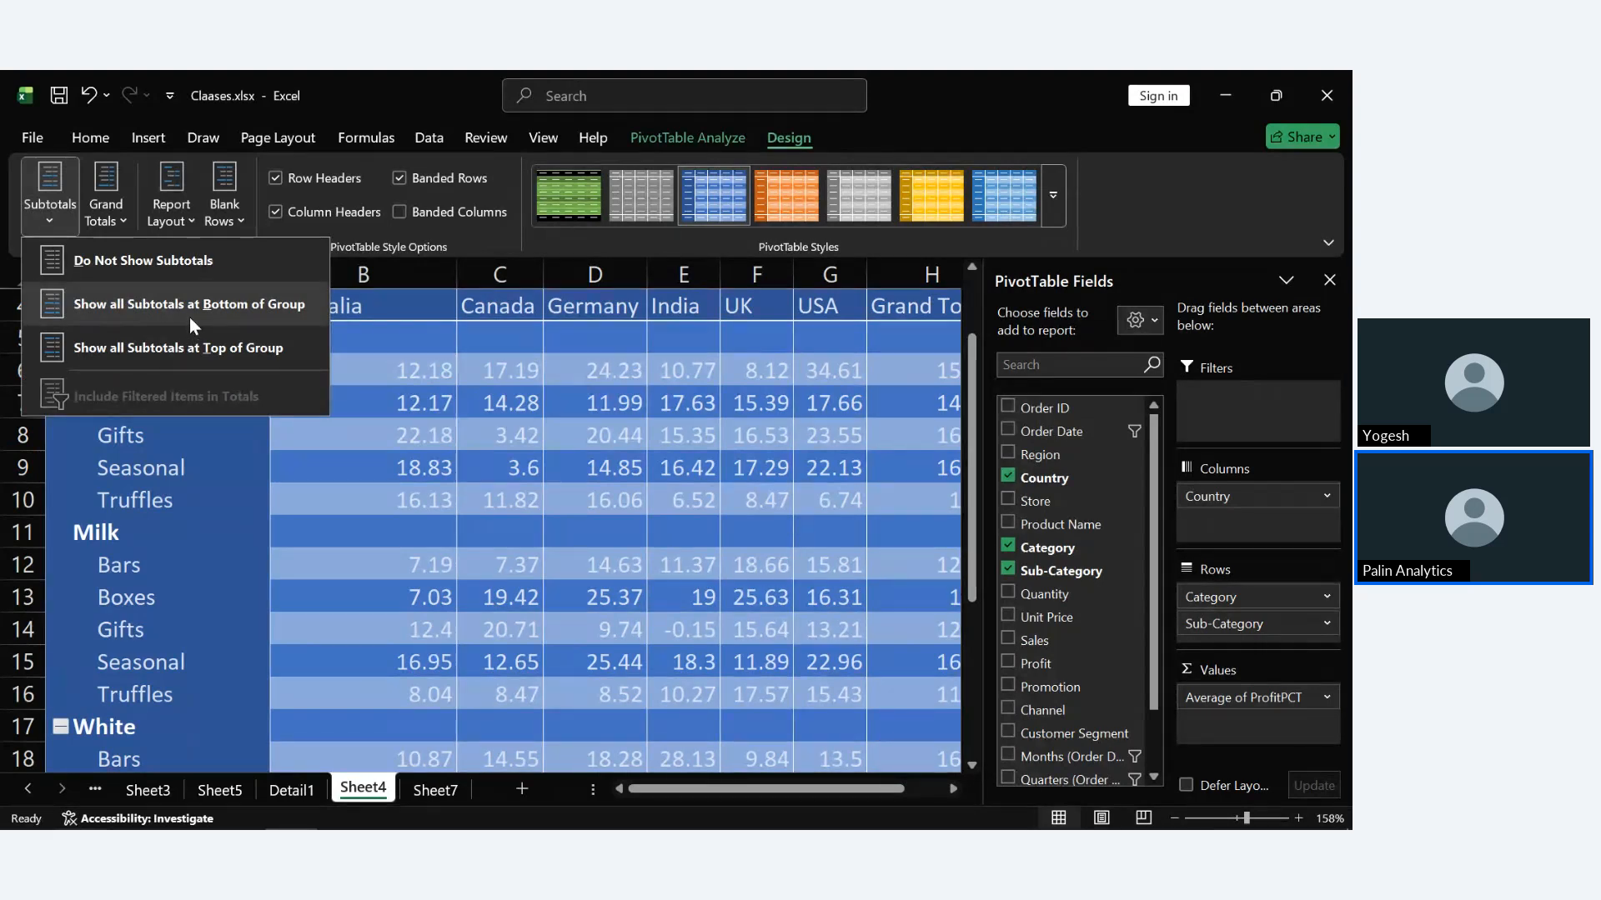
{"action": "left_click", "coordinate": [200, 348]}
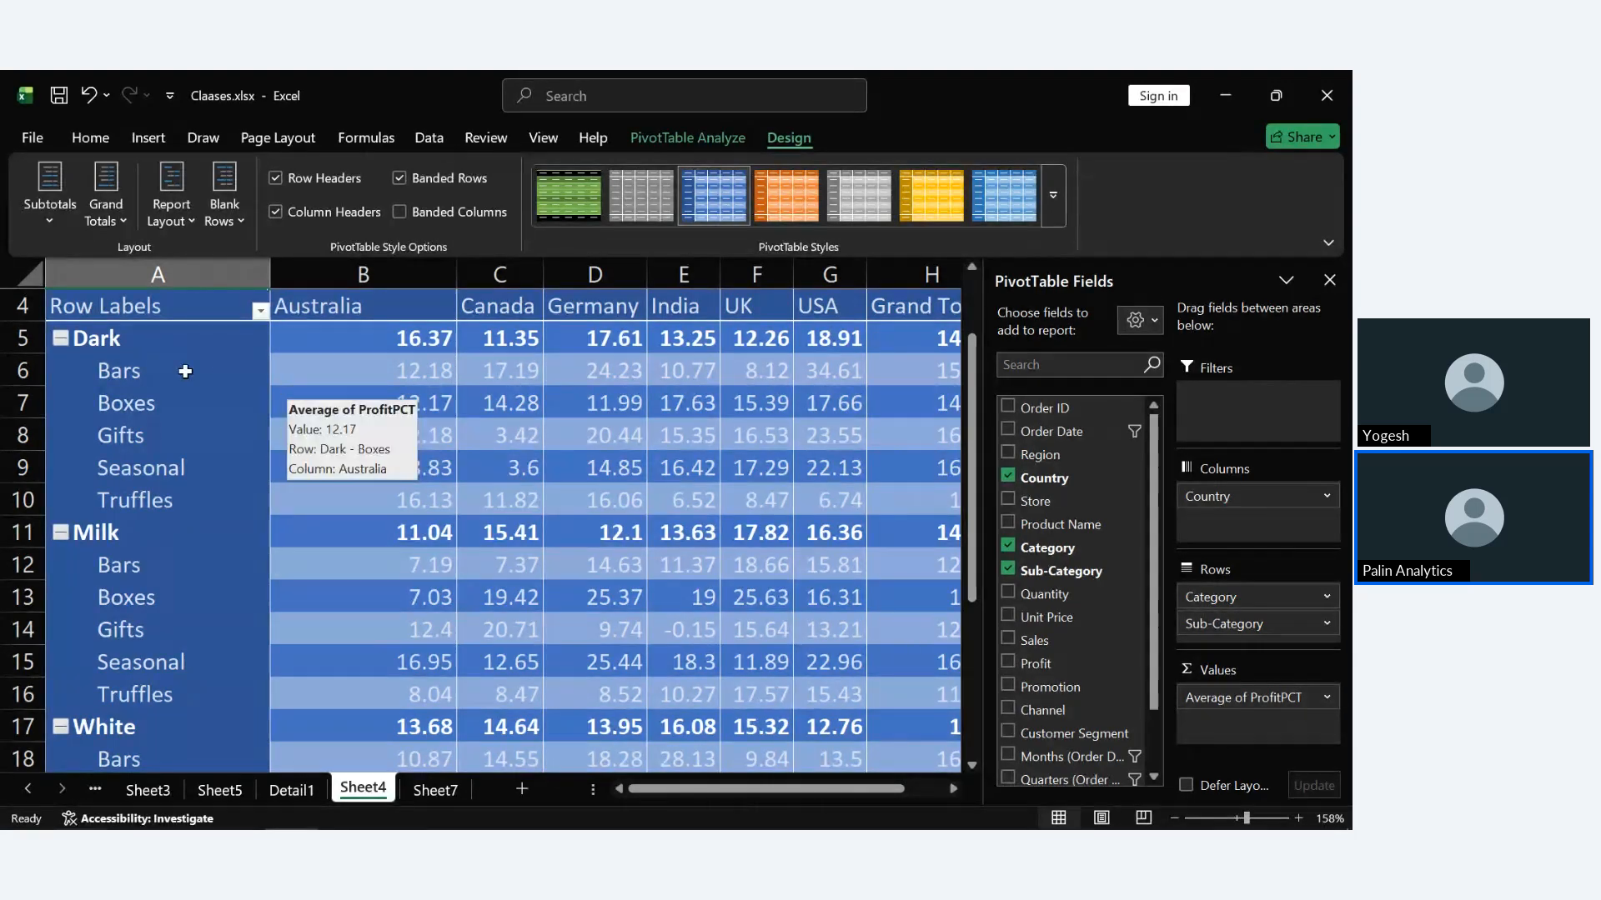
{"action": "mouse_move", "coordinate": [387, 344]}
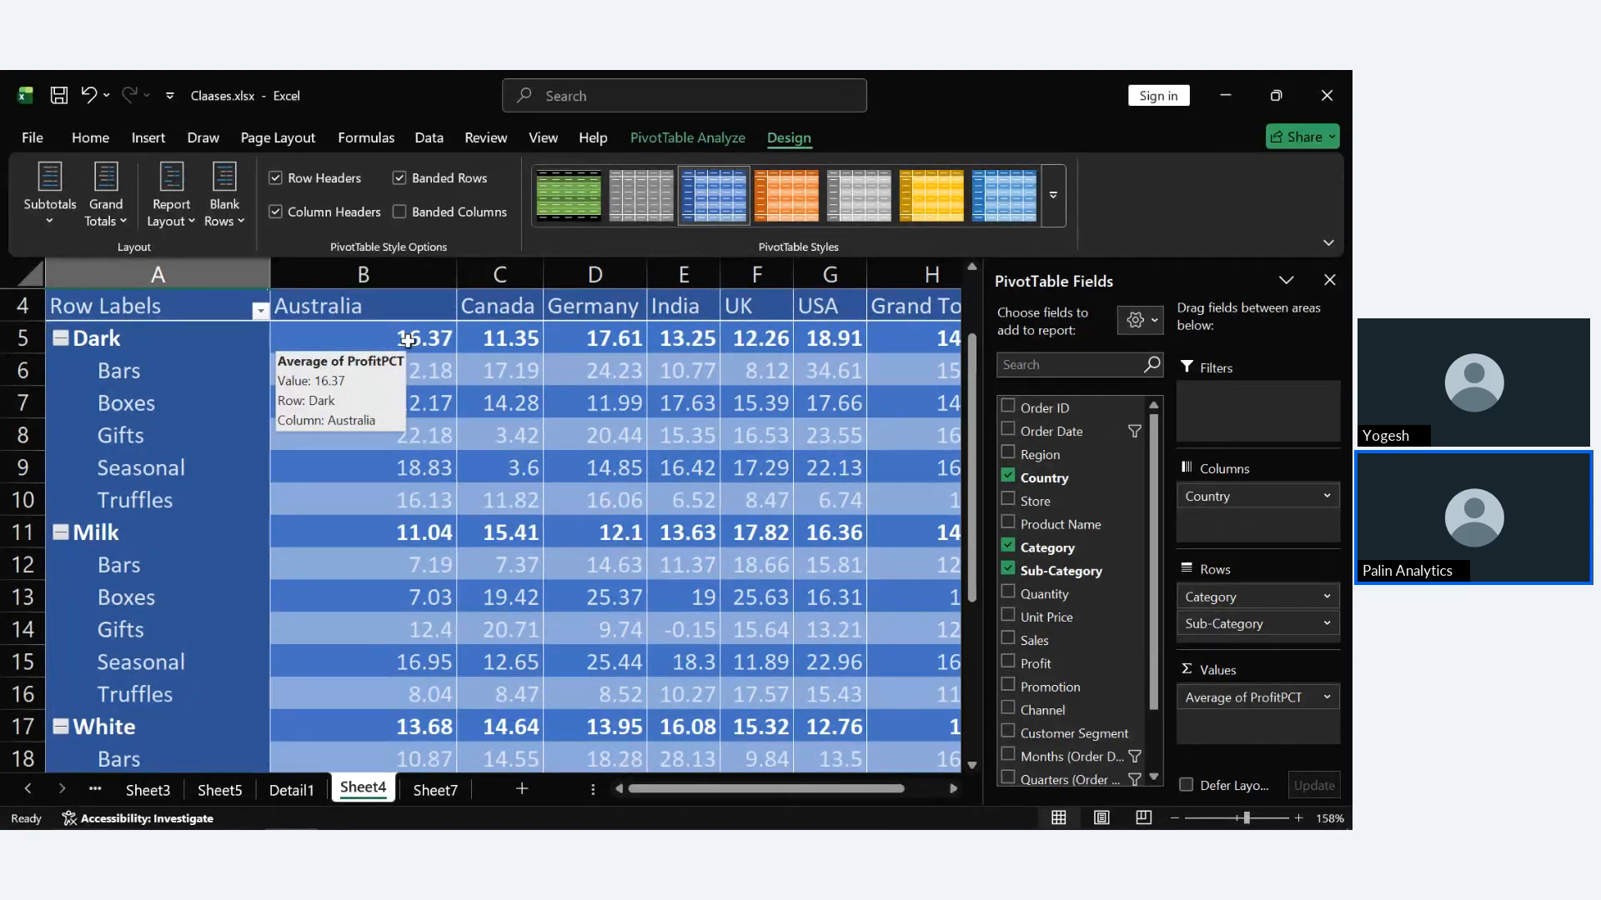
Show all subtotals at the bottom of each group for comparison, and return them to the top.
{"action": "left_click", "coordinate": [61, 230]}
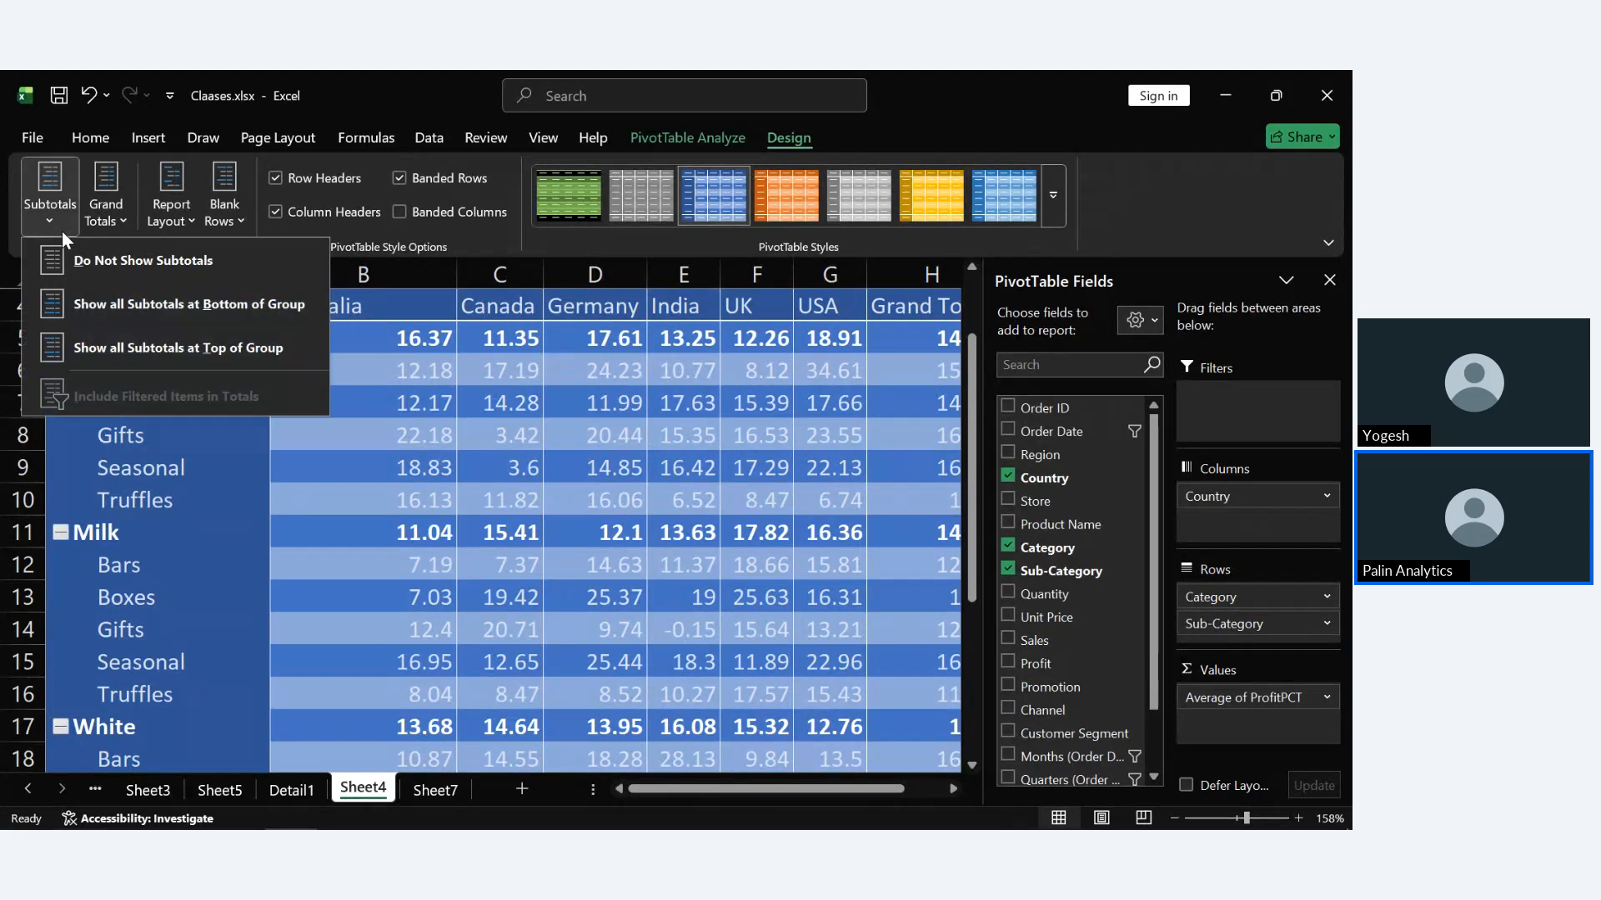
{"action": "left_click", "coordinate": [160, 309]}
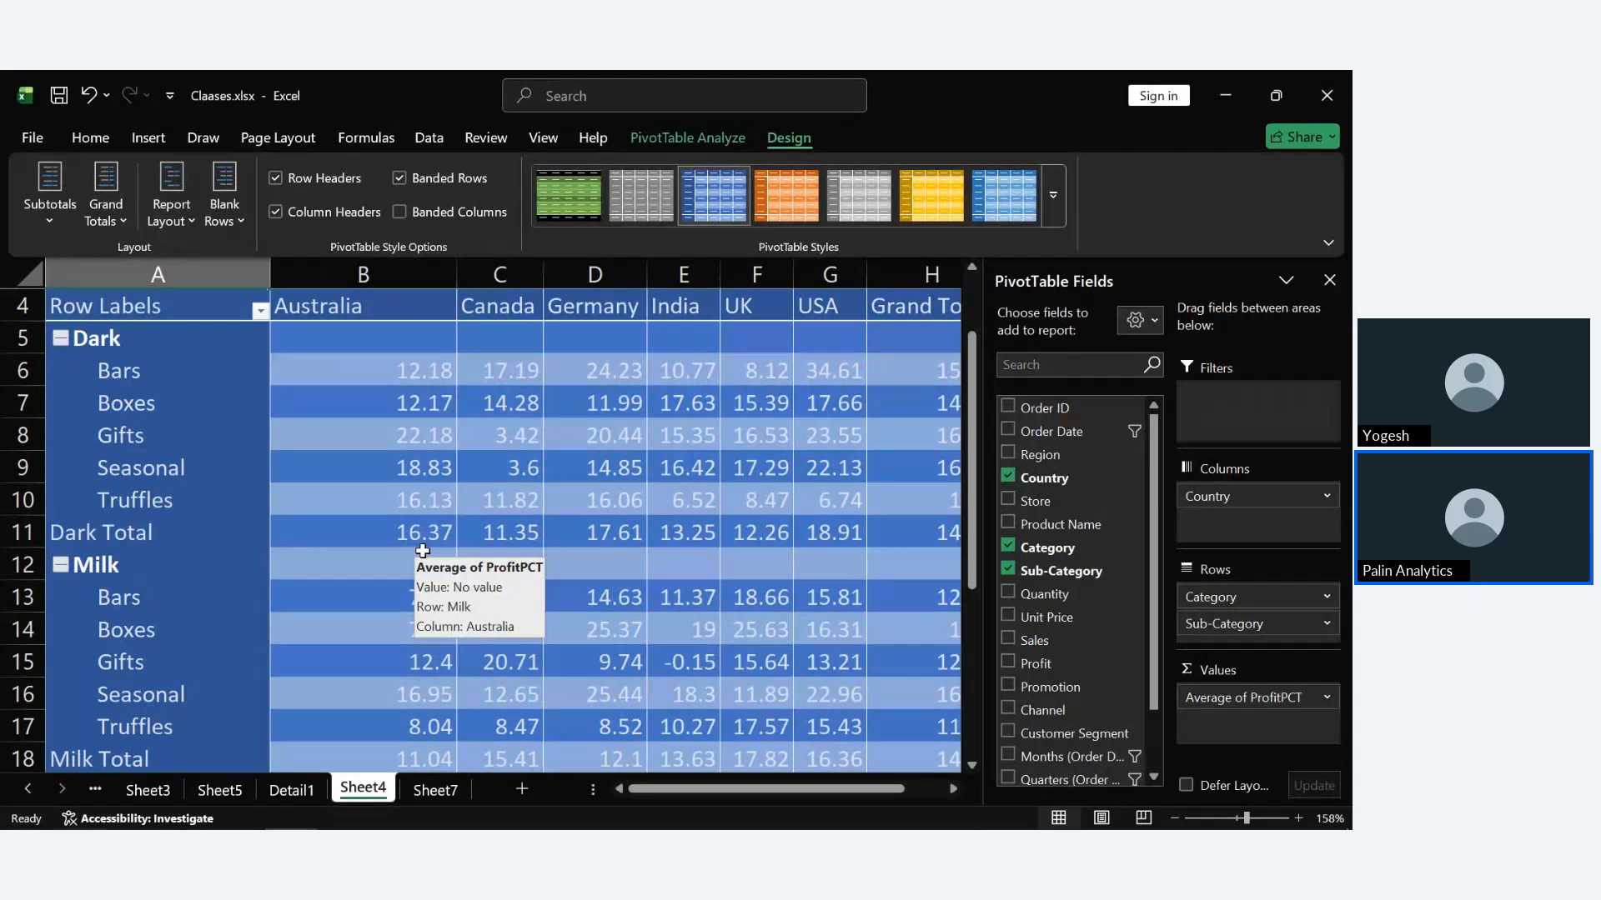
{"action": "left_click", "coordinate": [50, 196]}
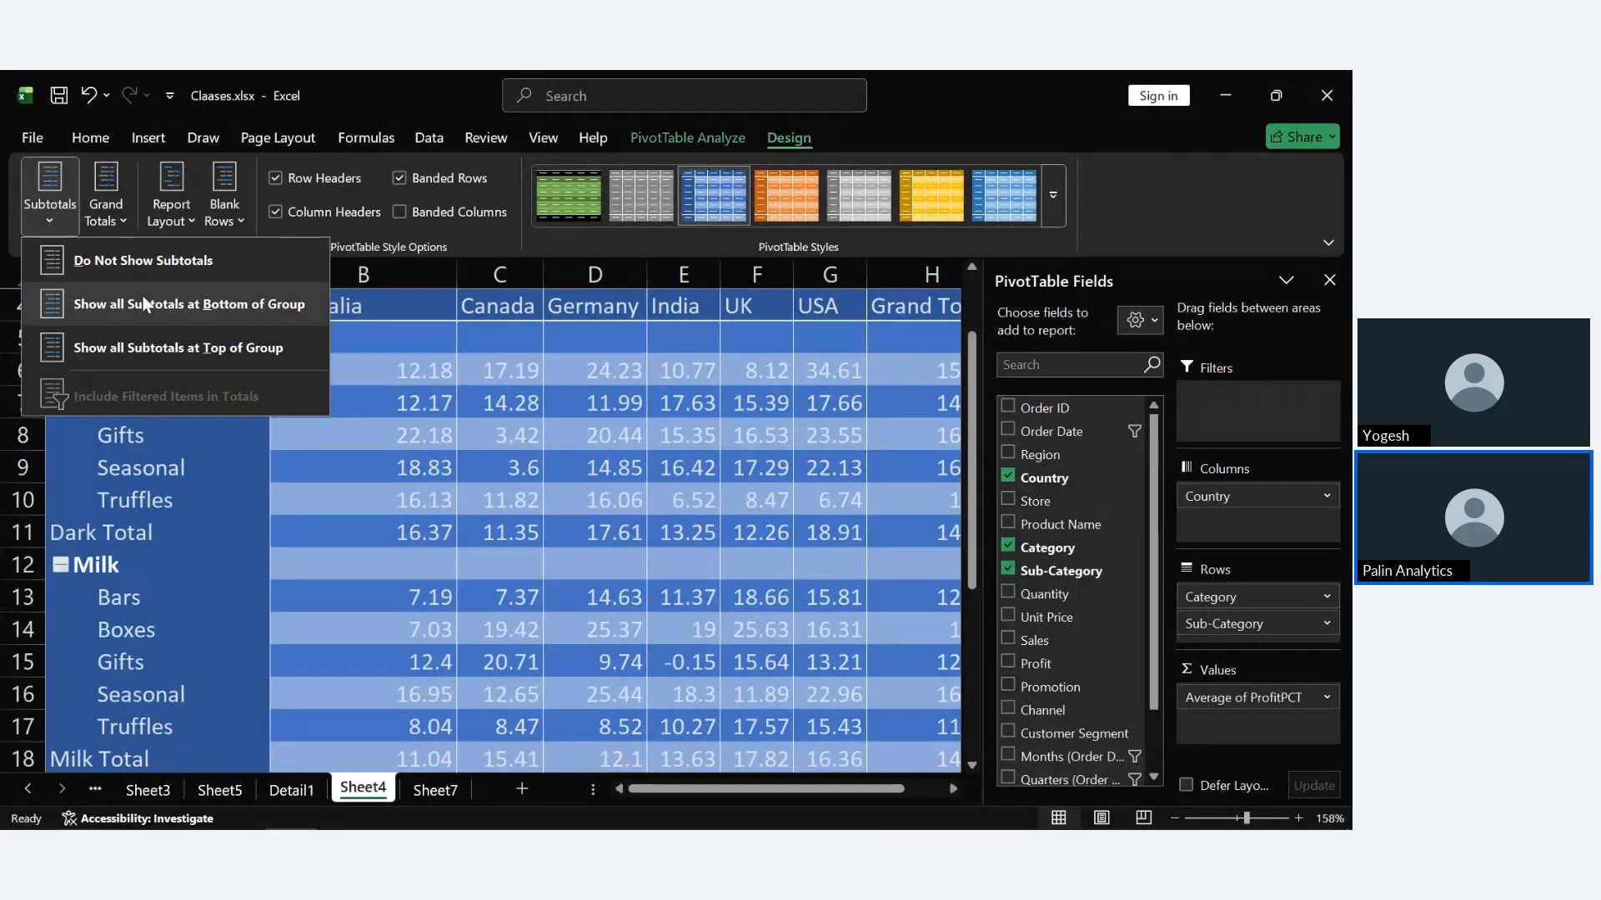
{"action": "left_click", "coordinate": [190, 346]}
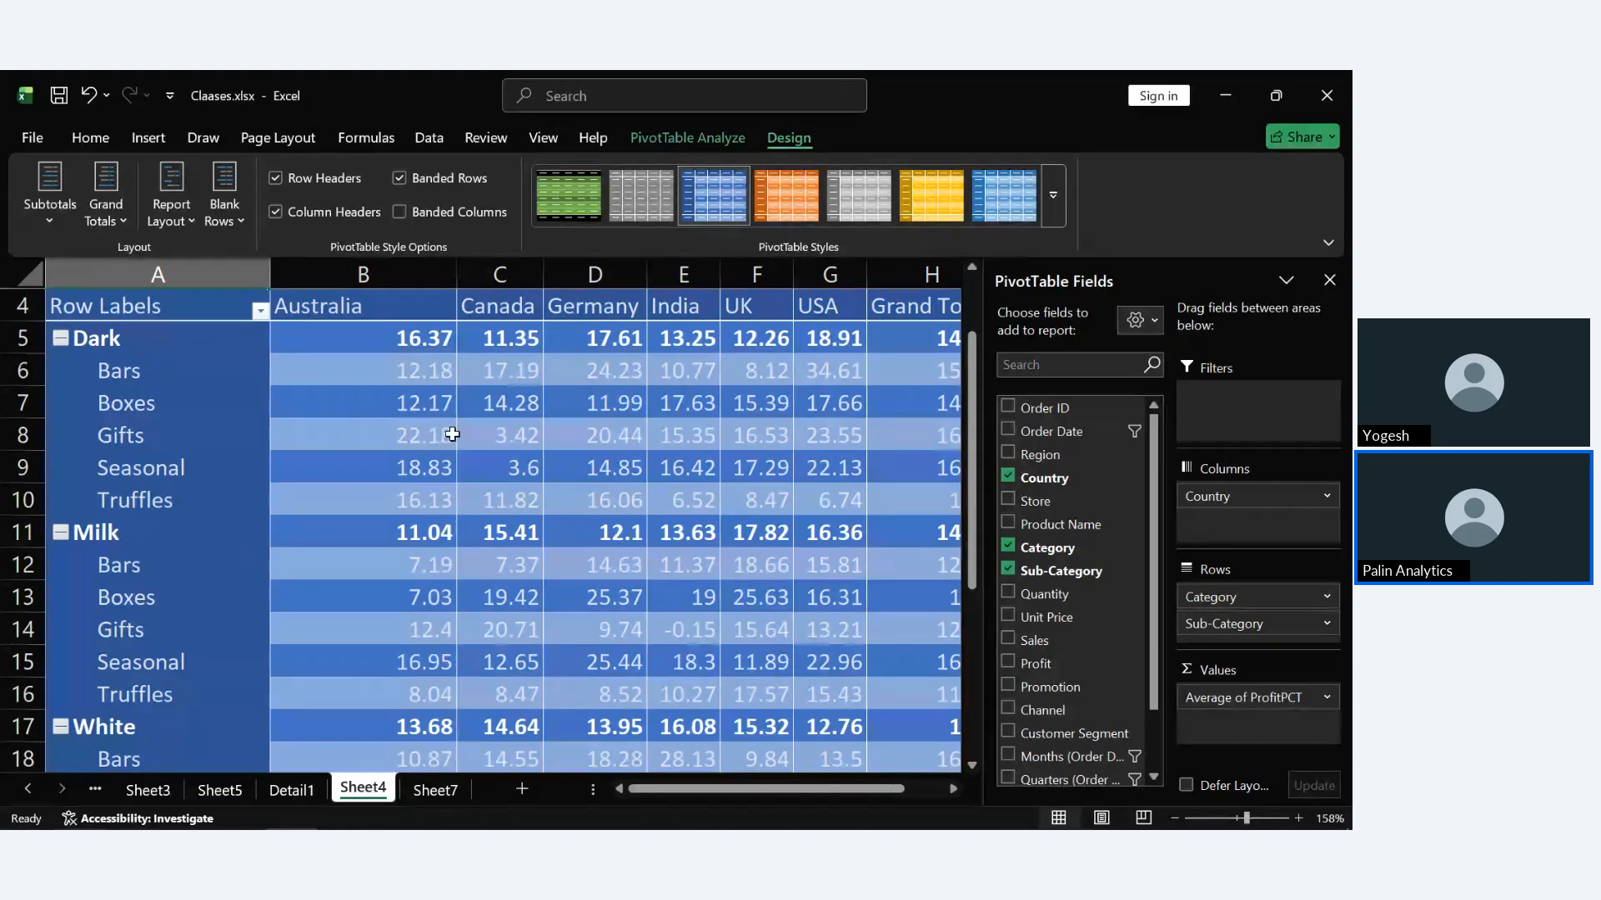
{"action": "mouse_move", "coordinate": [450, 433]}
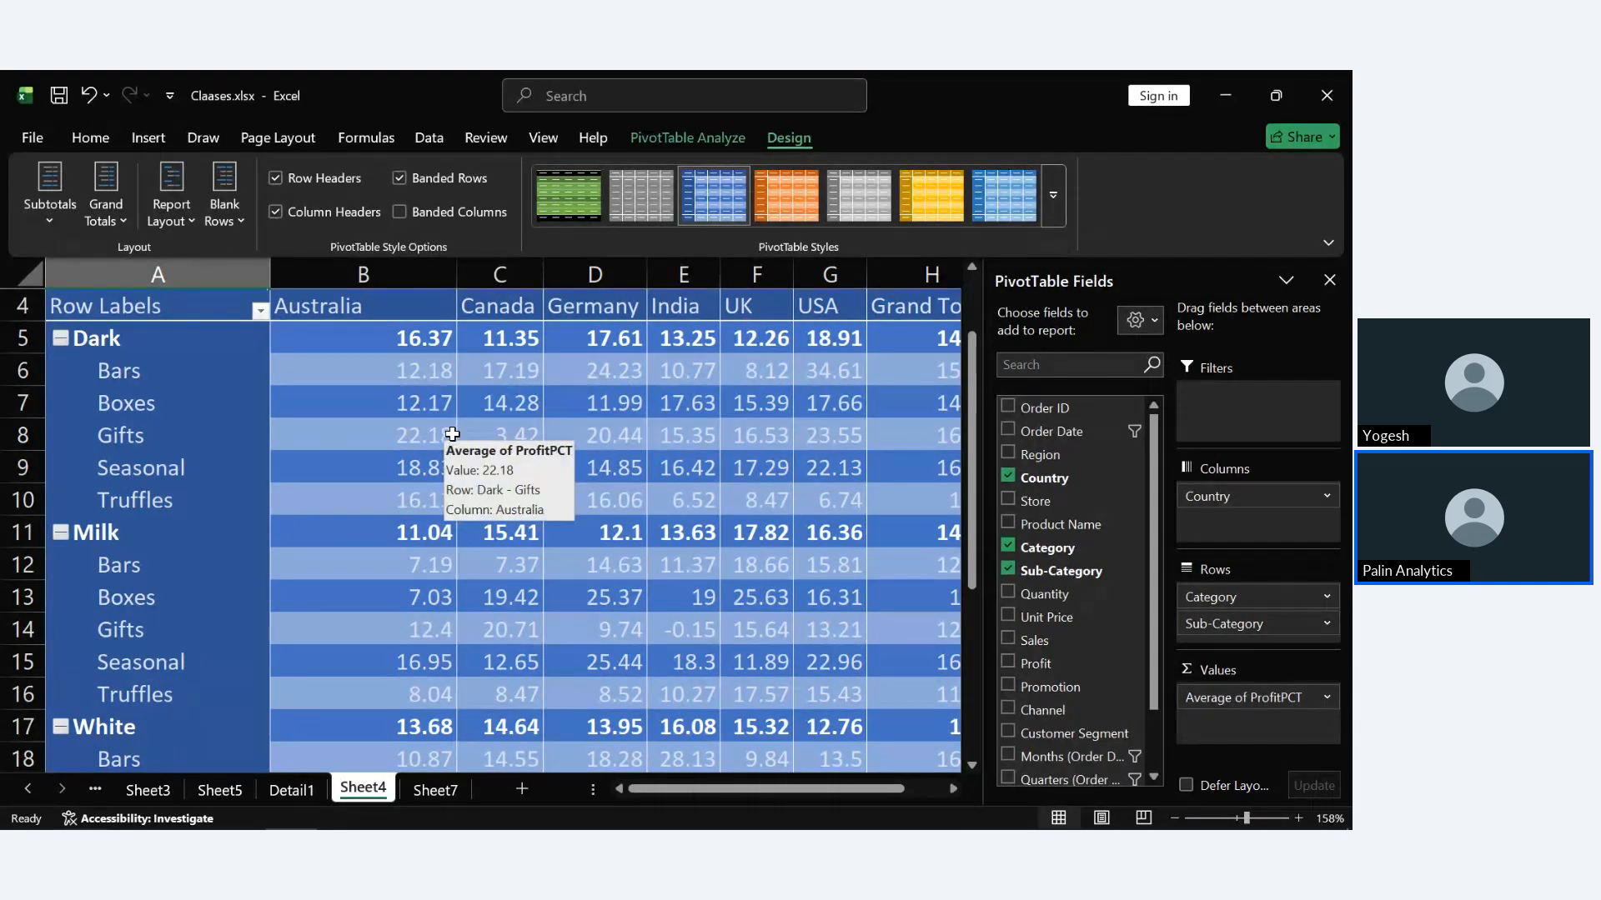
Turn off the PivotTable's grand totals for both rows and columns and check the table's end.
{"action": "left_click", "coordinate": [96, 210]}
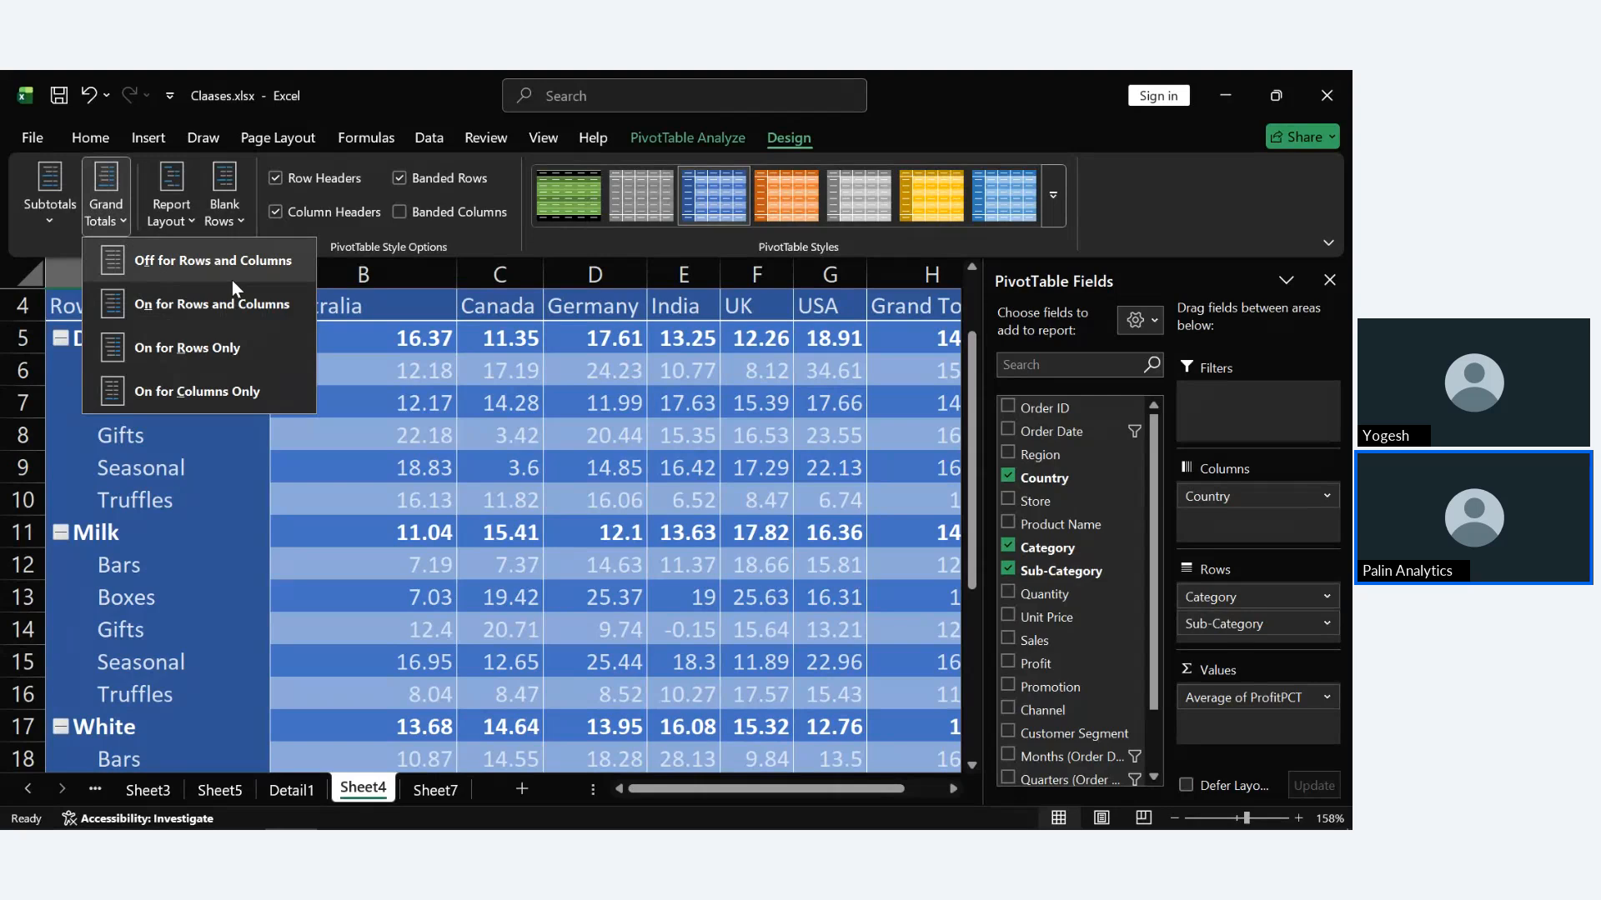
{"action": "left_click", "coordinate": [250, 272]}
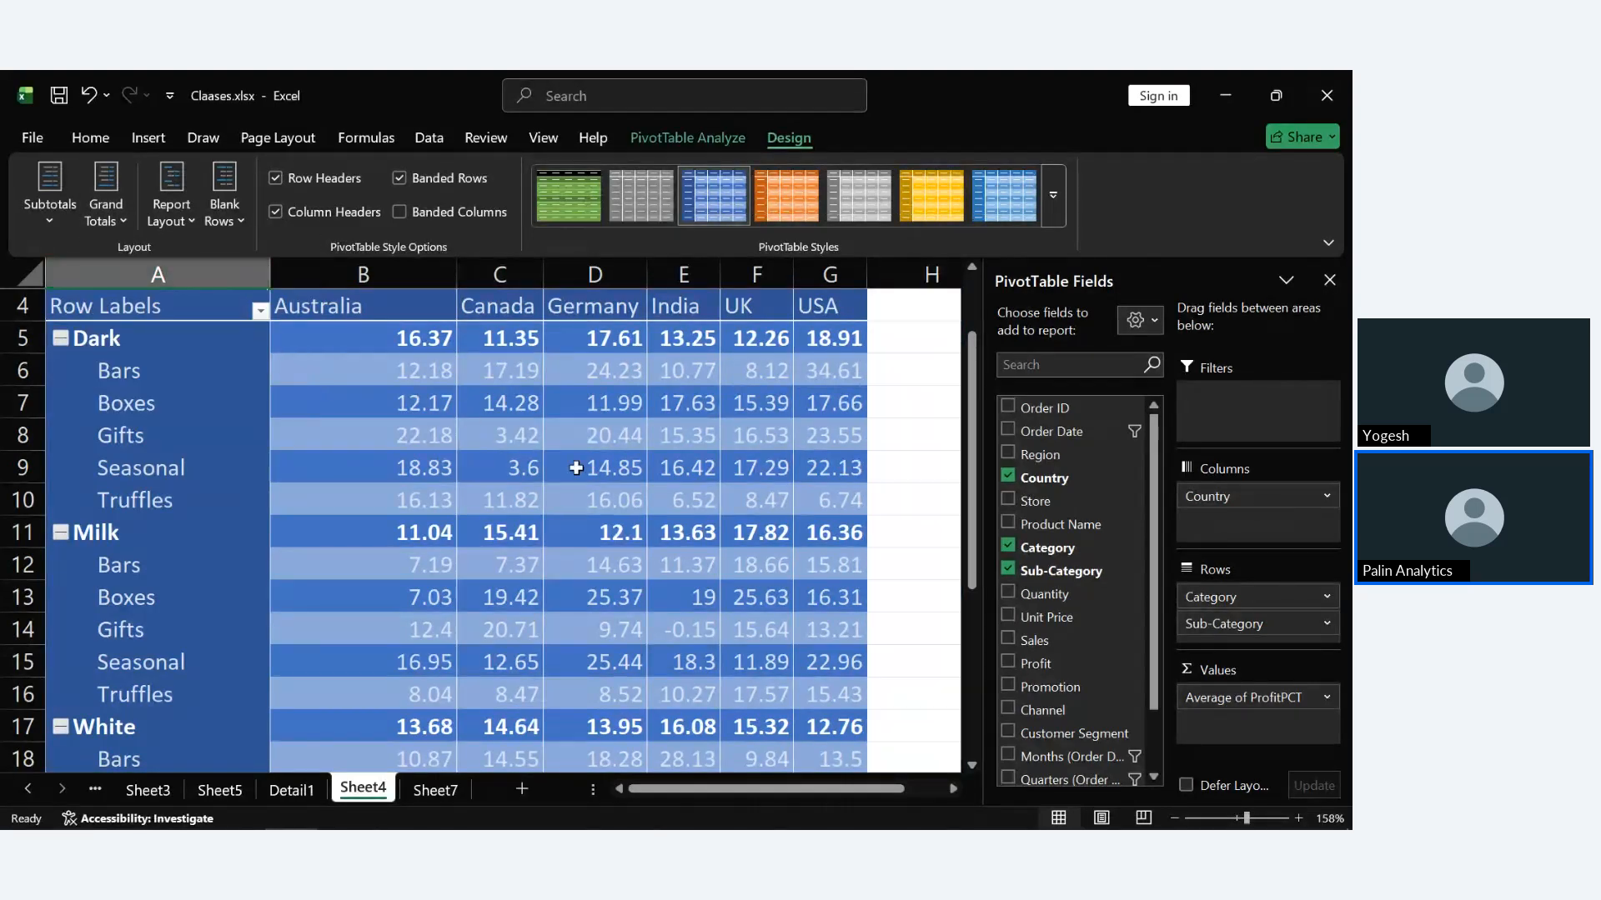
{"action": "scroll", "coordinate": [576, 467], "scroll_direction": "down", "scroll_amount": 3}
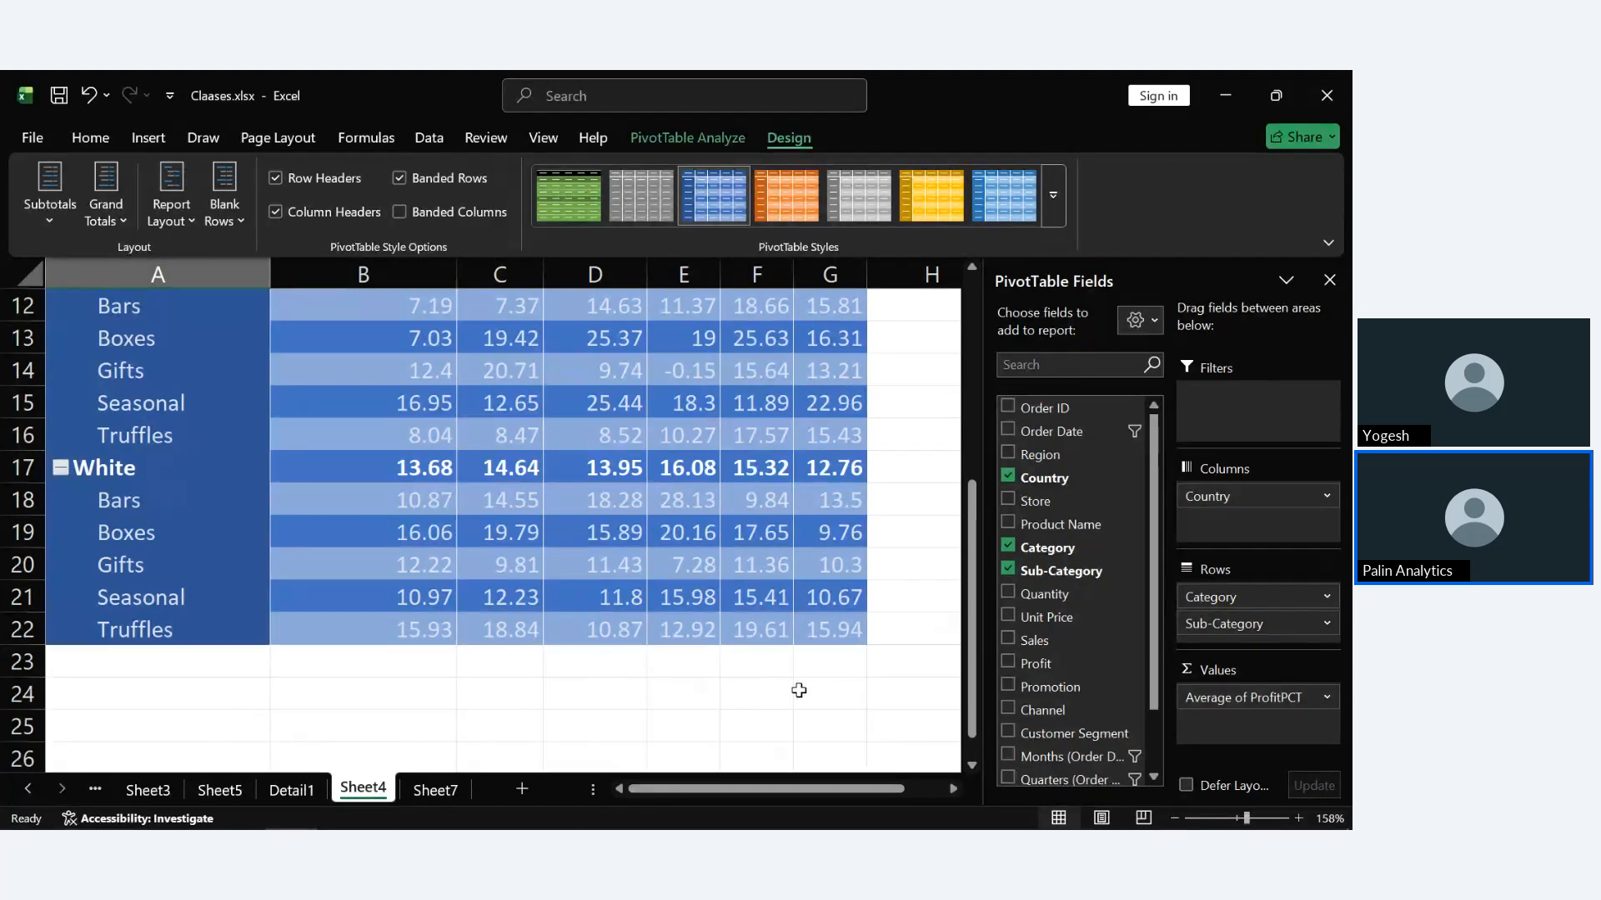
Turn on the PivotTable's grand totals for rows and columns, and limit them to rows only for comparison.
{"action": "left_click", "coordinate": [123, 224]}
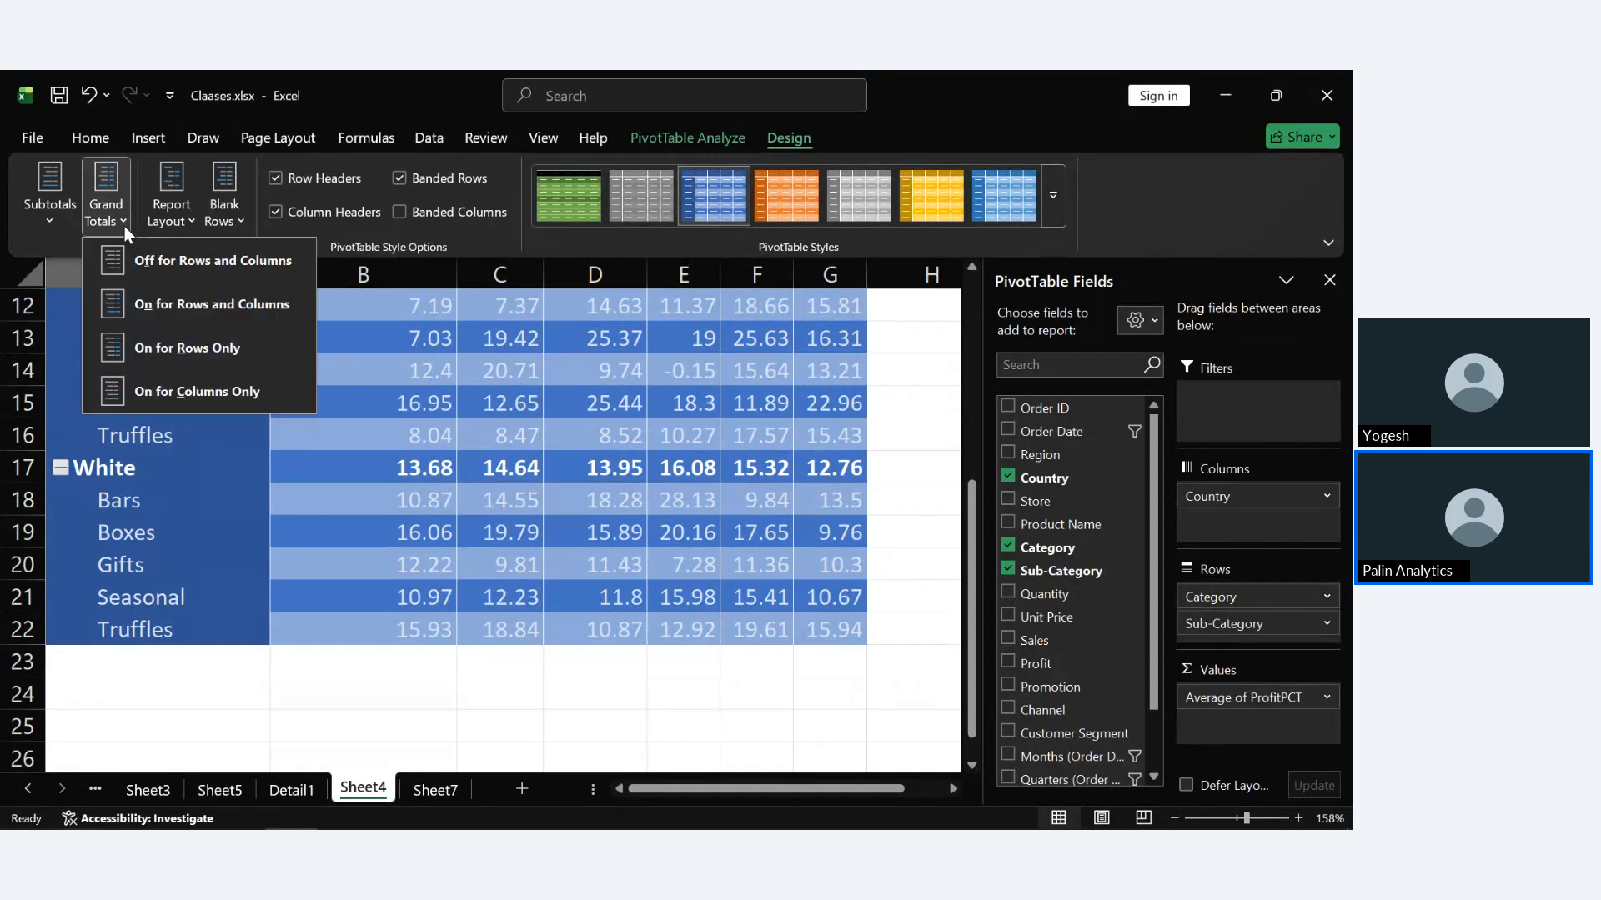
{"action": "left_click", "coordinate": [231, 321]}
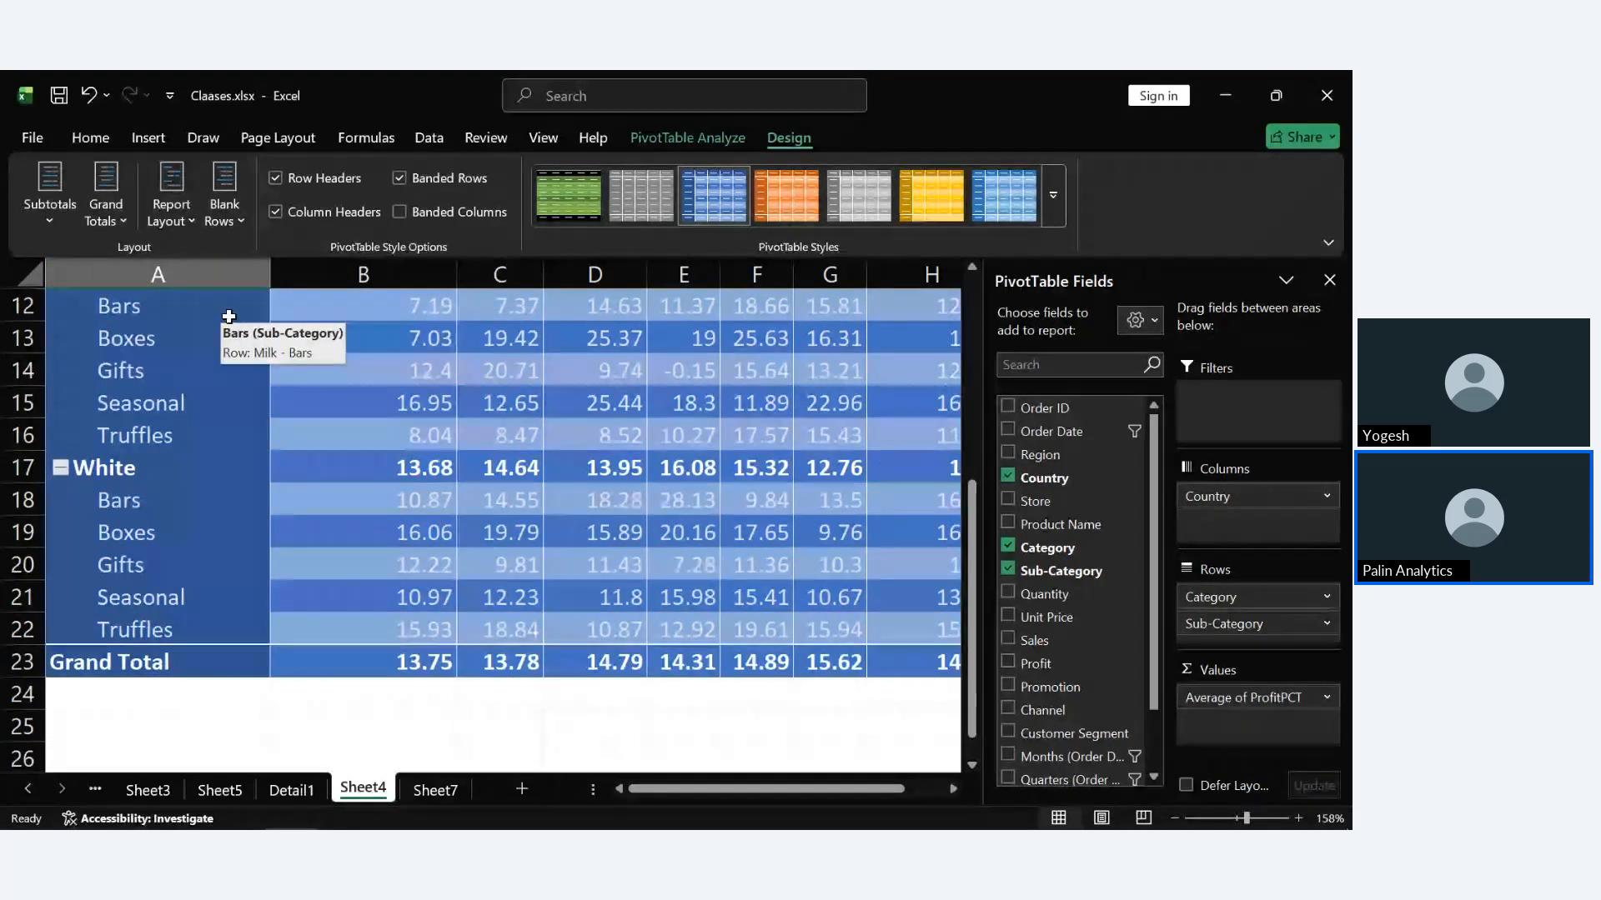
{"action": "left_click", "coordinate": [111, 214]}
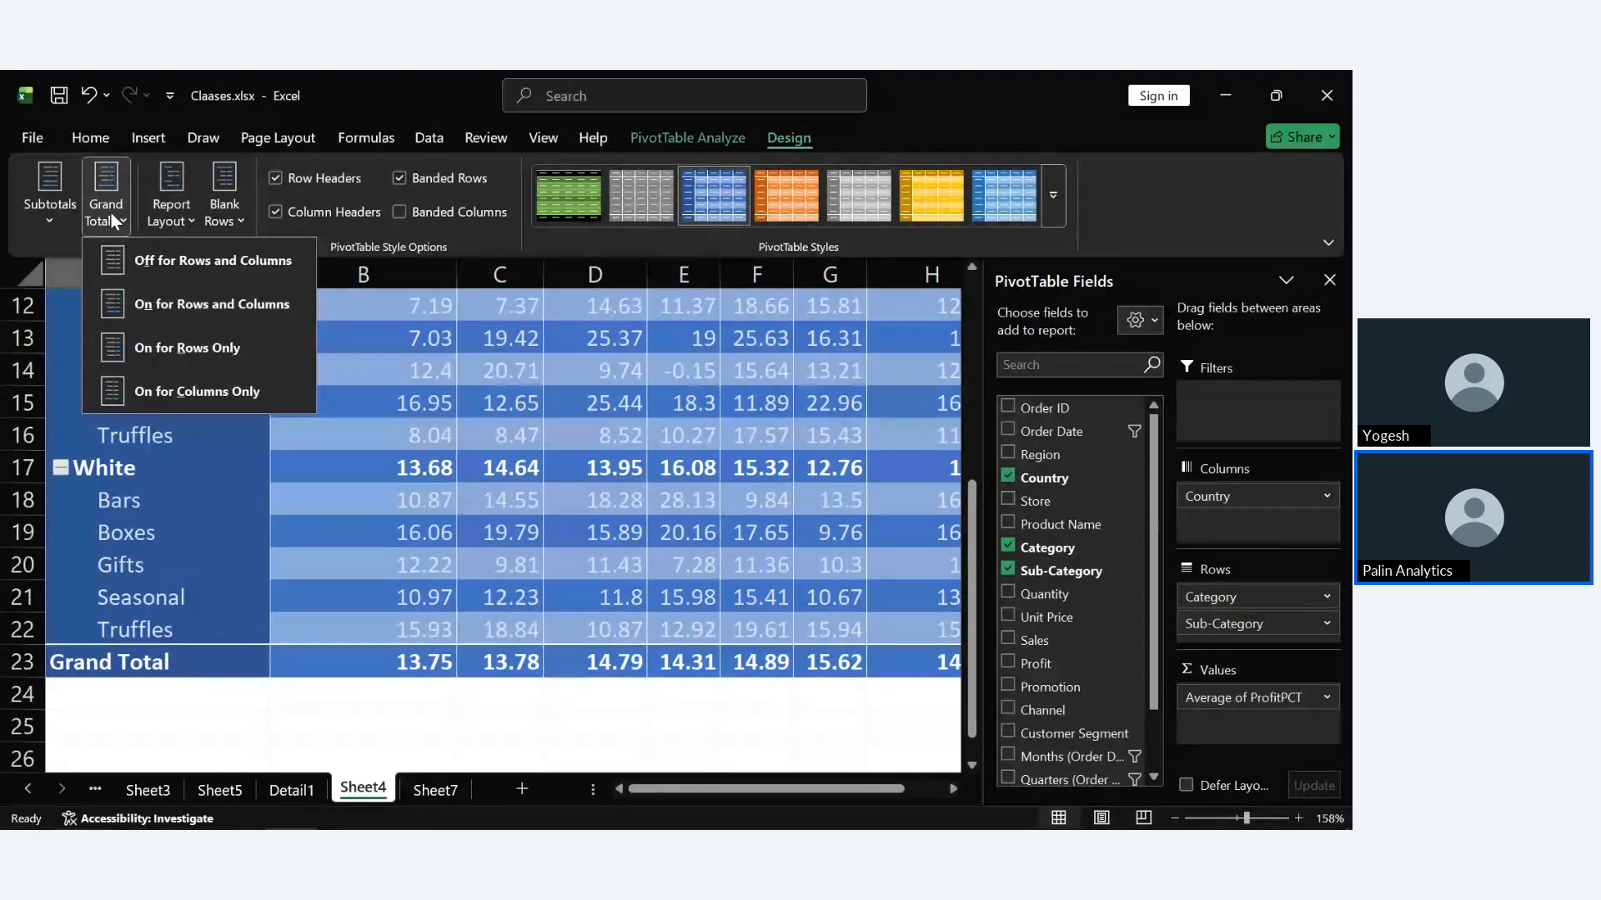
{"action": "left_click", "coordinate": [222, 363]}
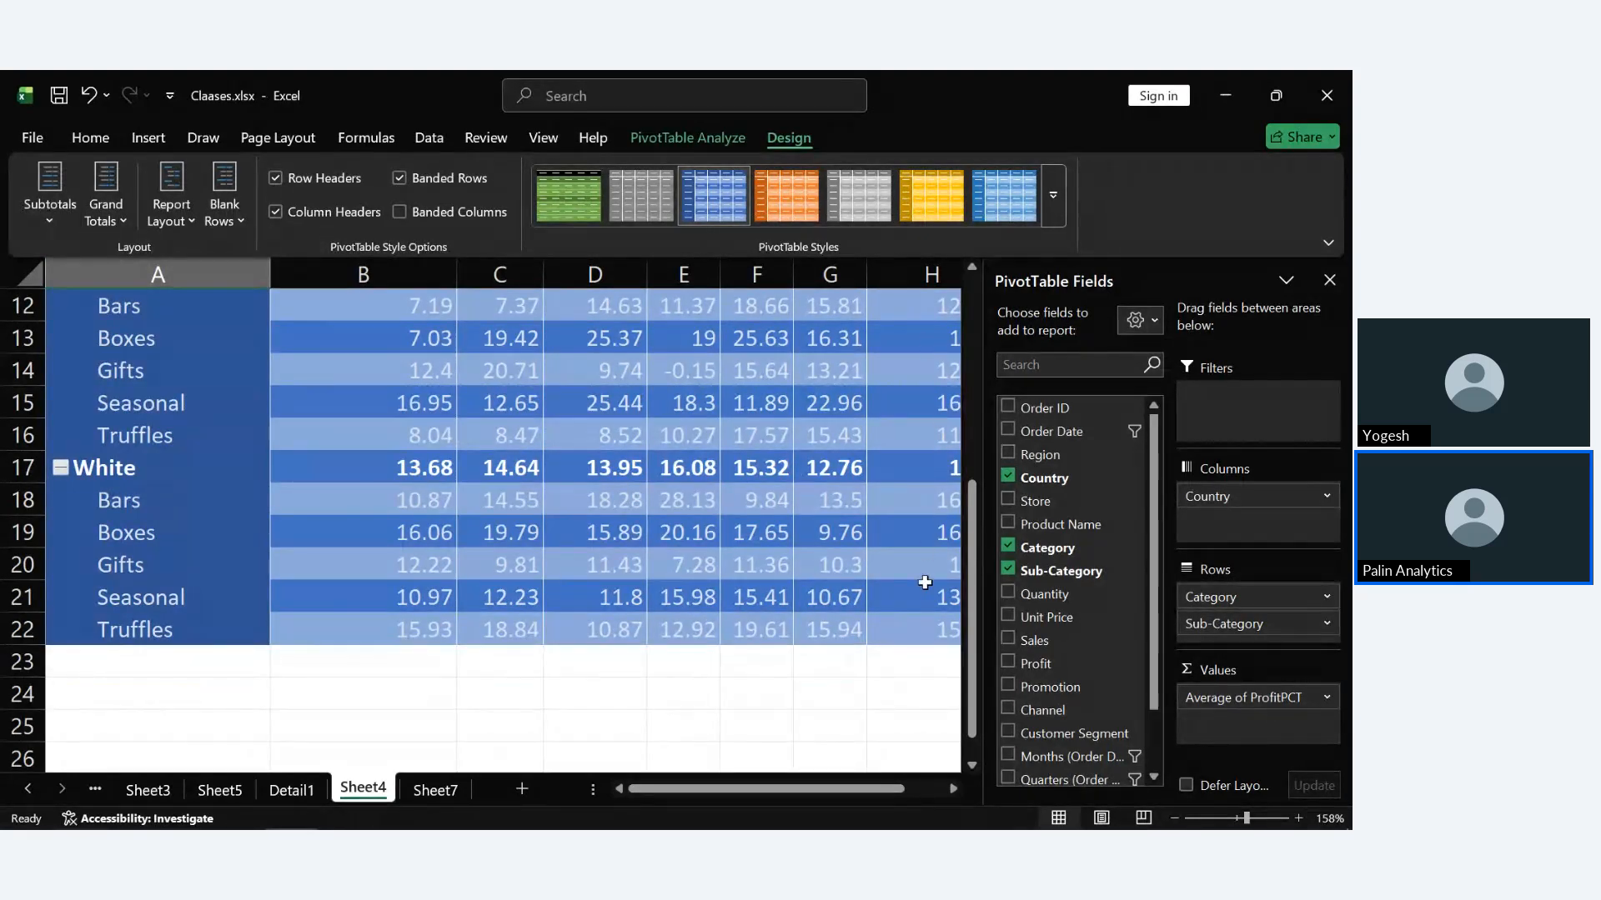
{"action": "scroll", "coordinate": [925, 584], "scroll_direction": "right", "scroll_amount": 2}
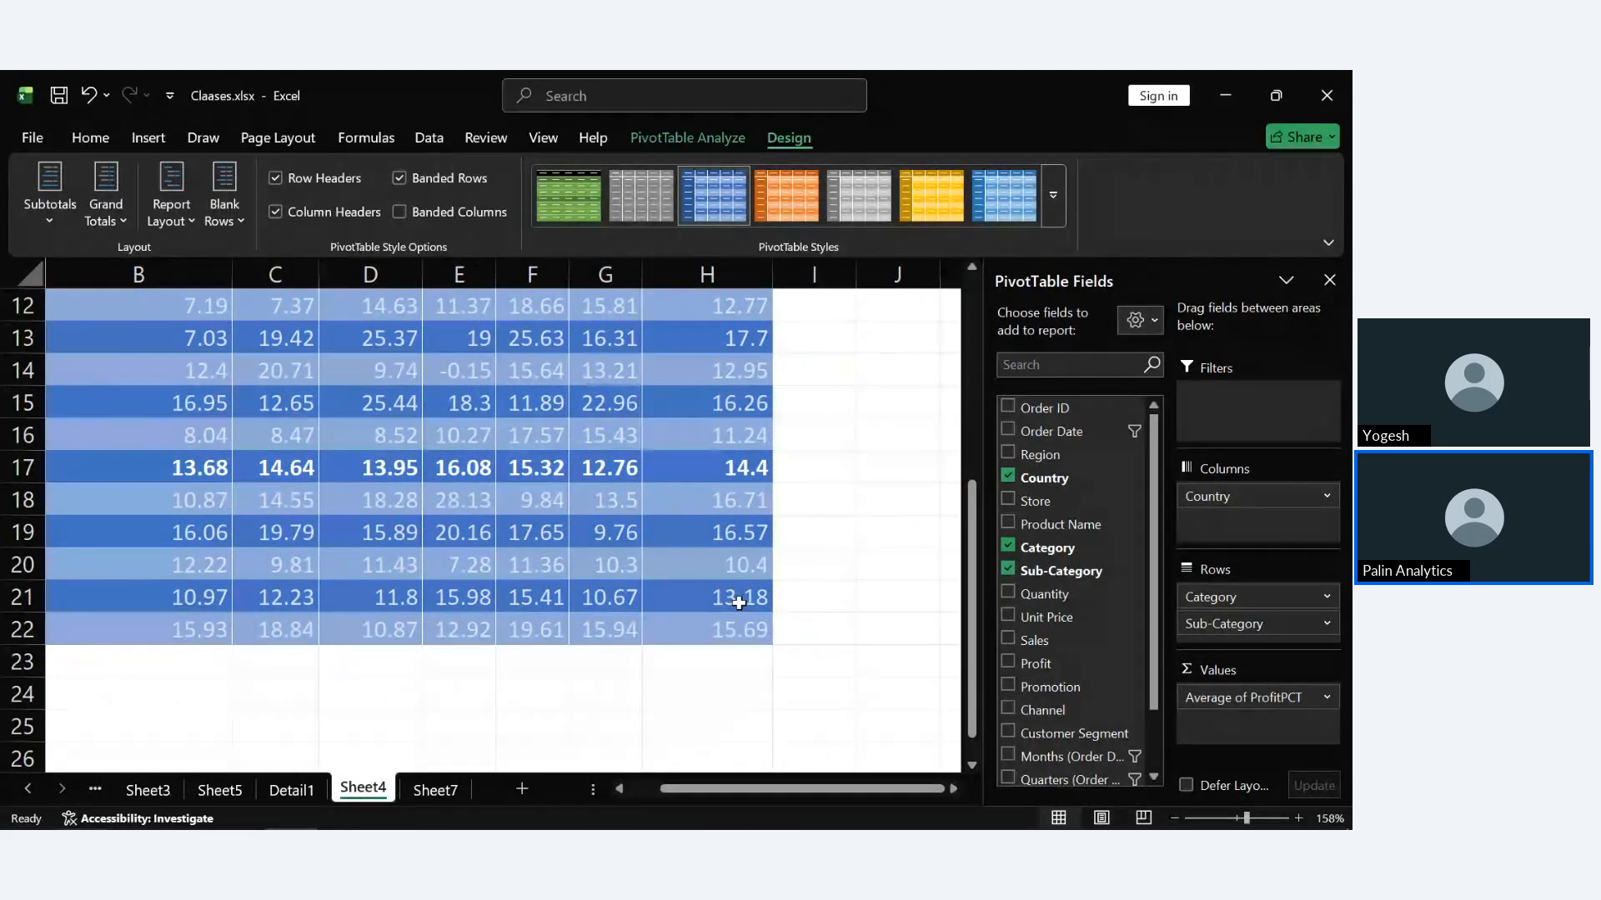
Show grand totals for columns only and set the report layout to compact form.
{"action": "left_click", "coordinate": [117, 208]}
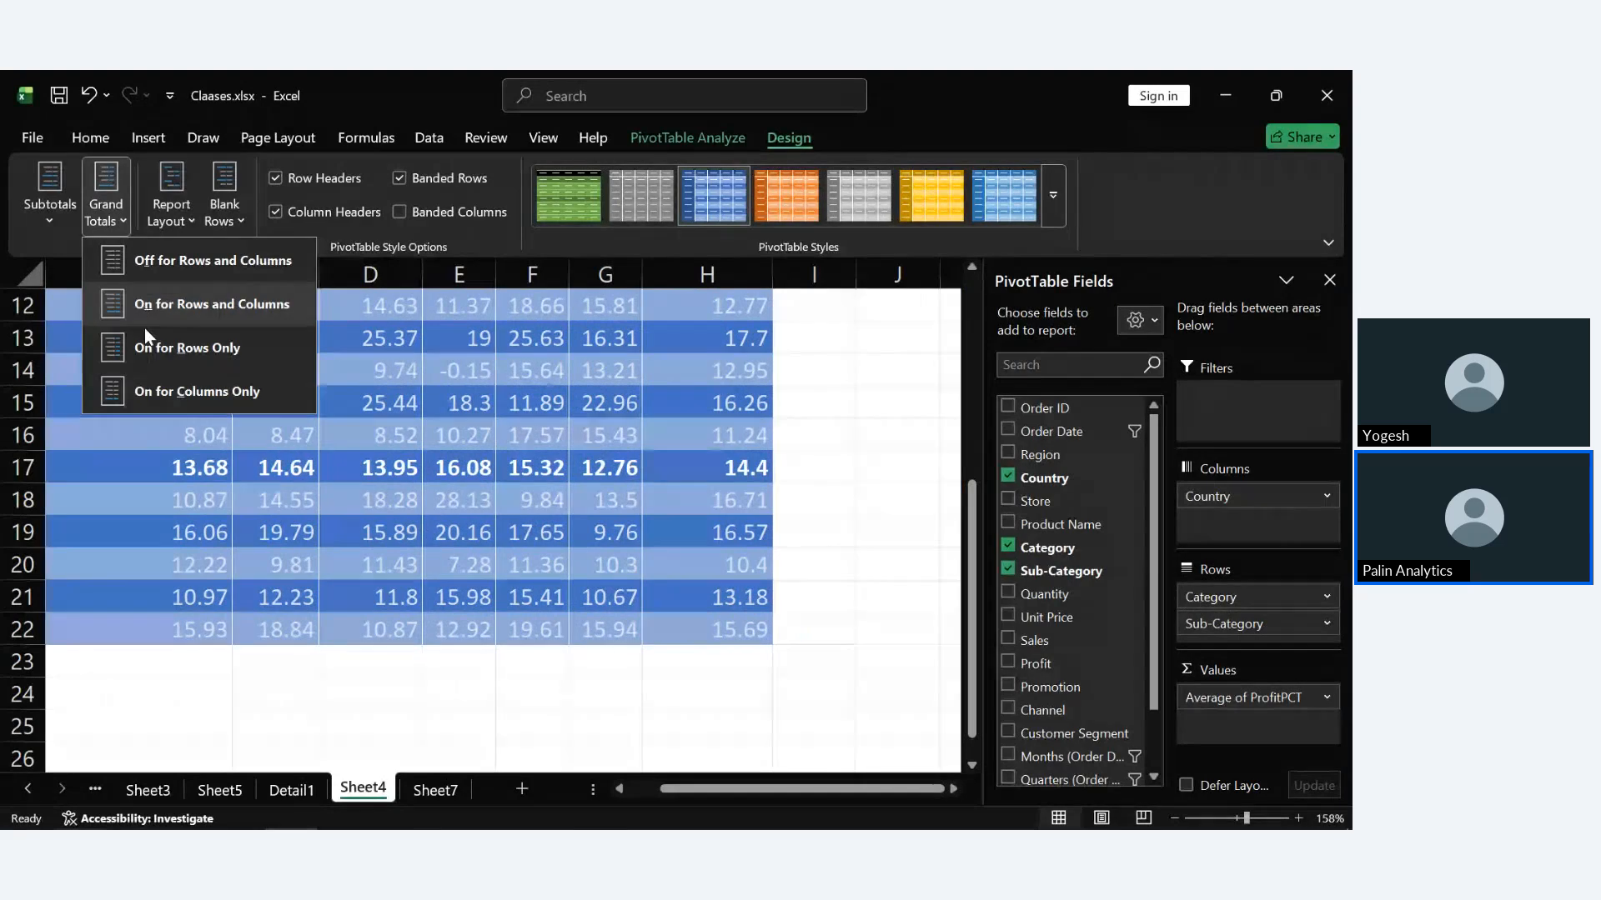
{"action": "left_click", "coordinate": [203, 405]}
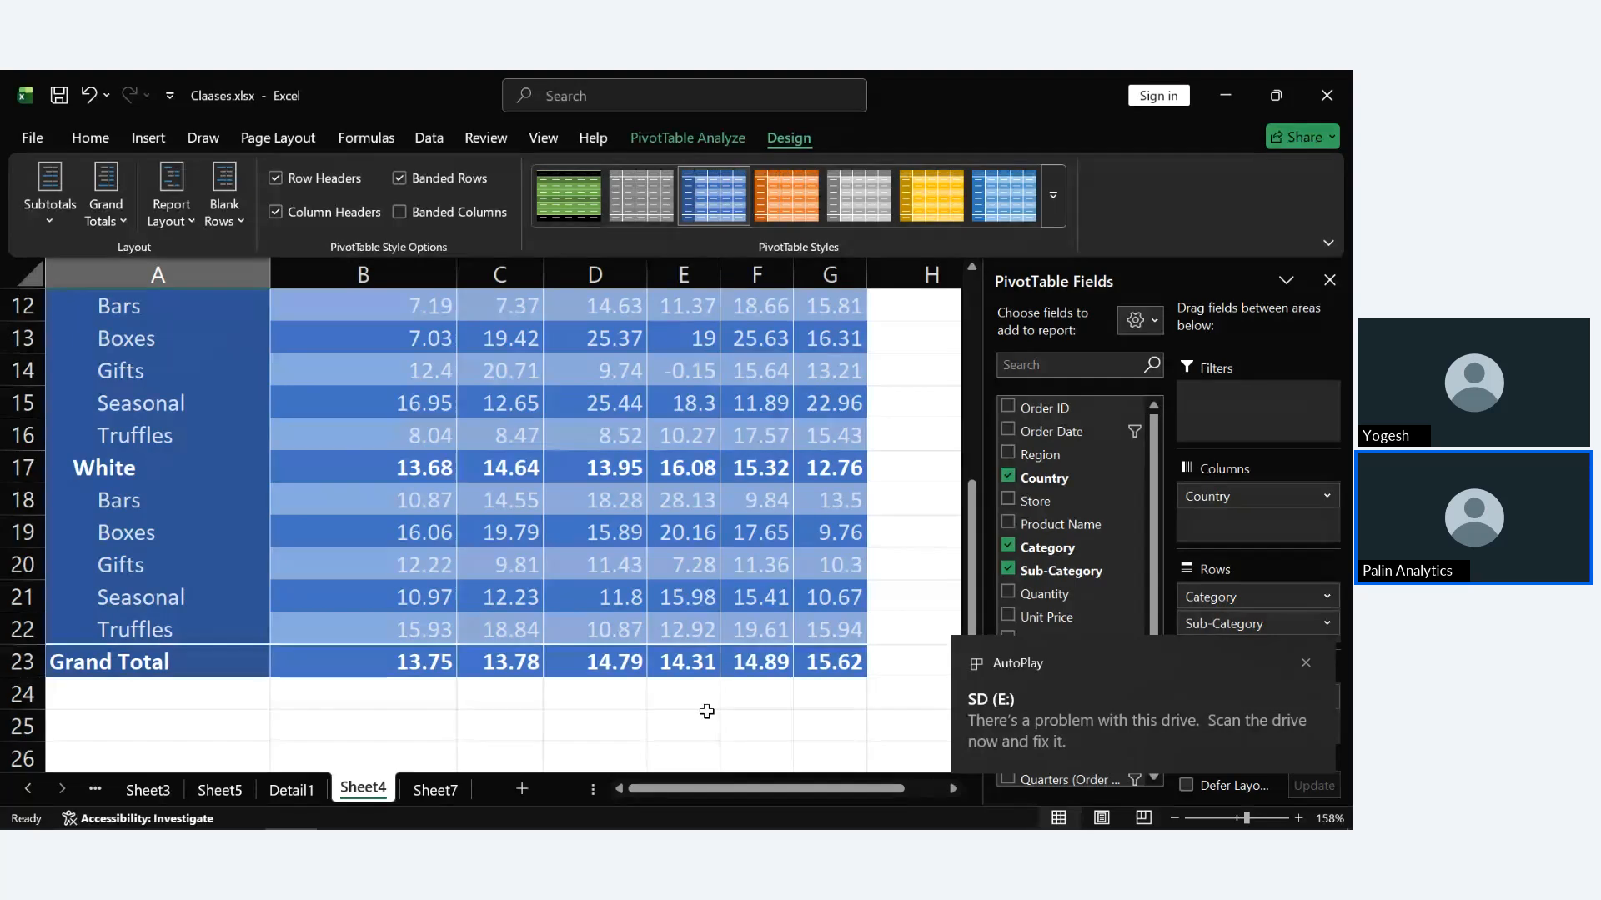
{"action": "left_click", "coordinate": [175, 219]}
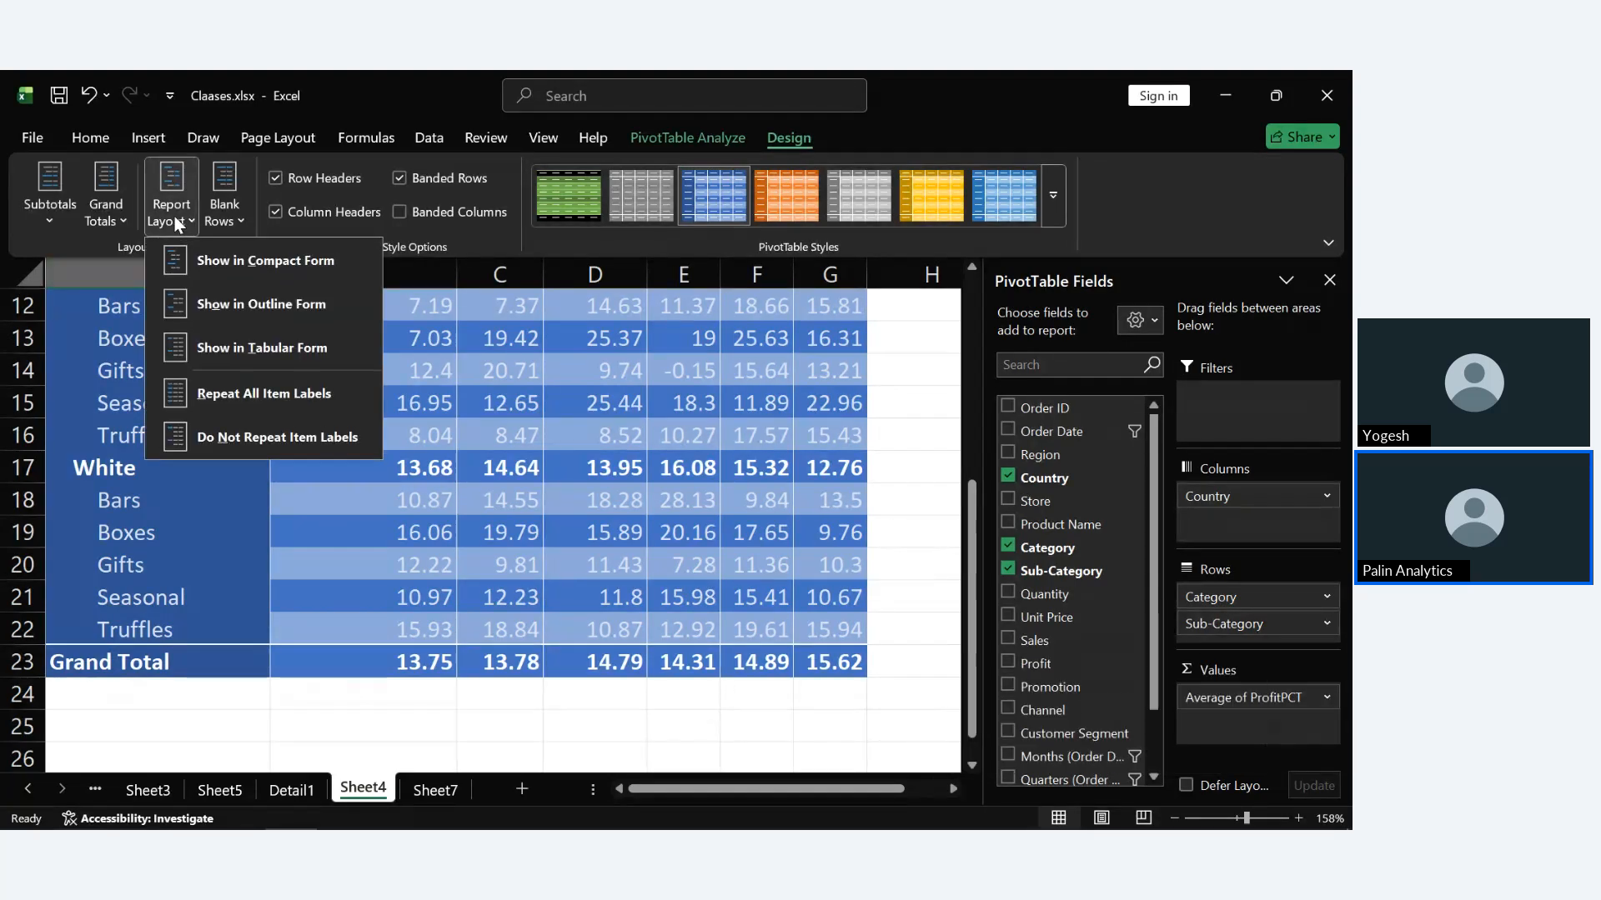
{"action": "left_click", "coordinate": [251, 259]}
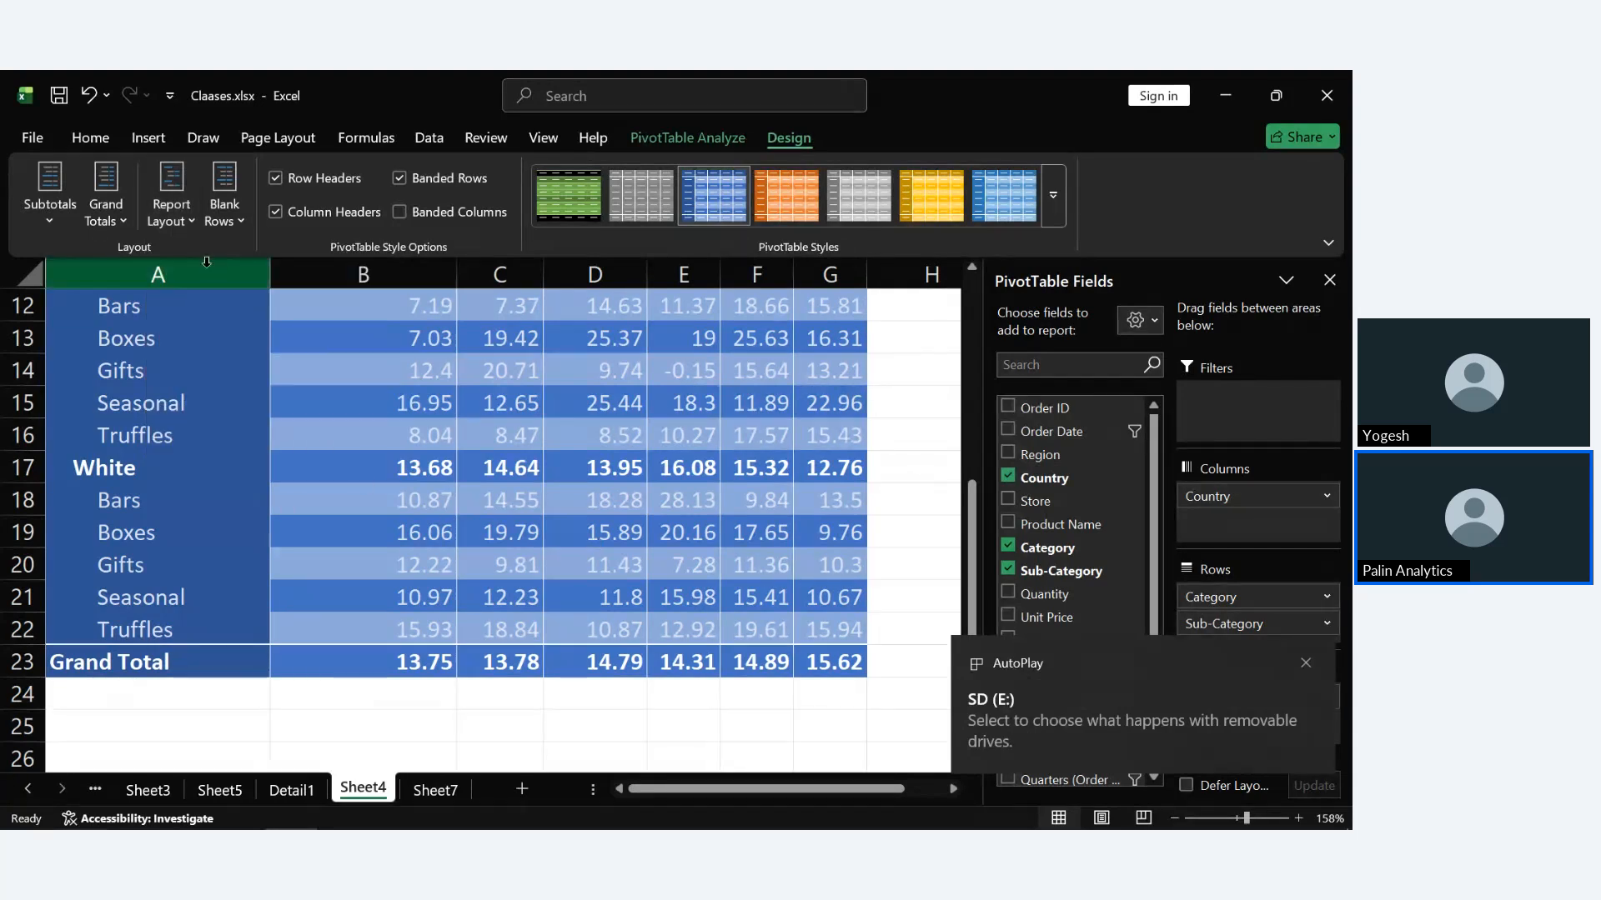
Show the PivotTable in outline form and review the separate Category and Sub-Category columns.
{"action": "left_click", "coordinate": [182, 228]}
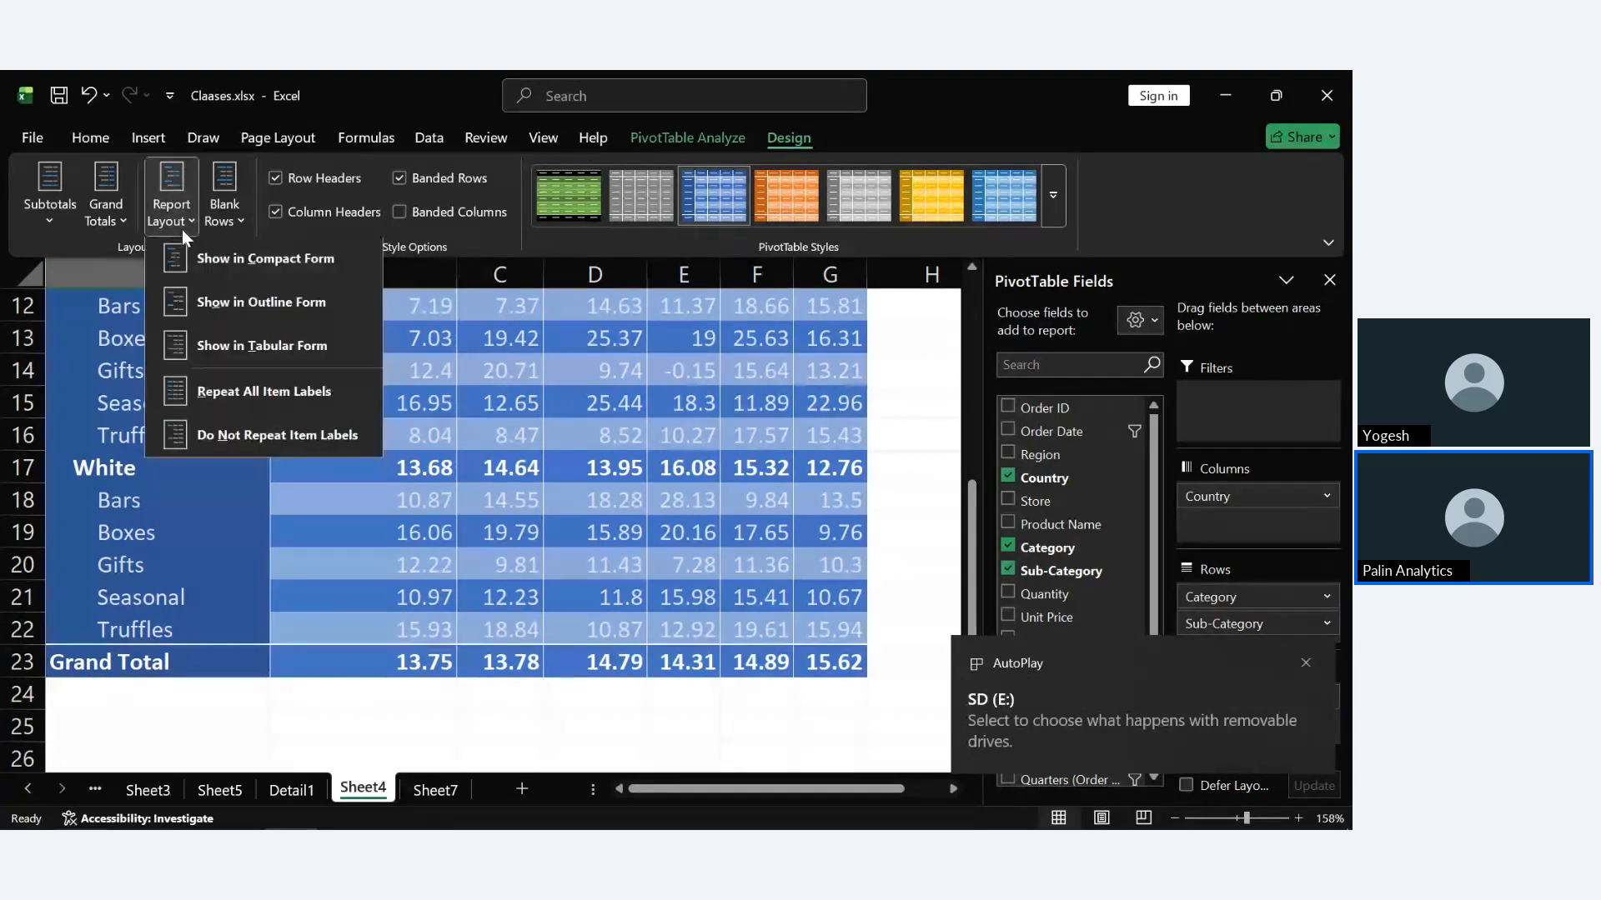
{"action": "left_click", "coordinate": [308, 309]}
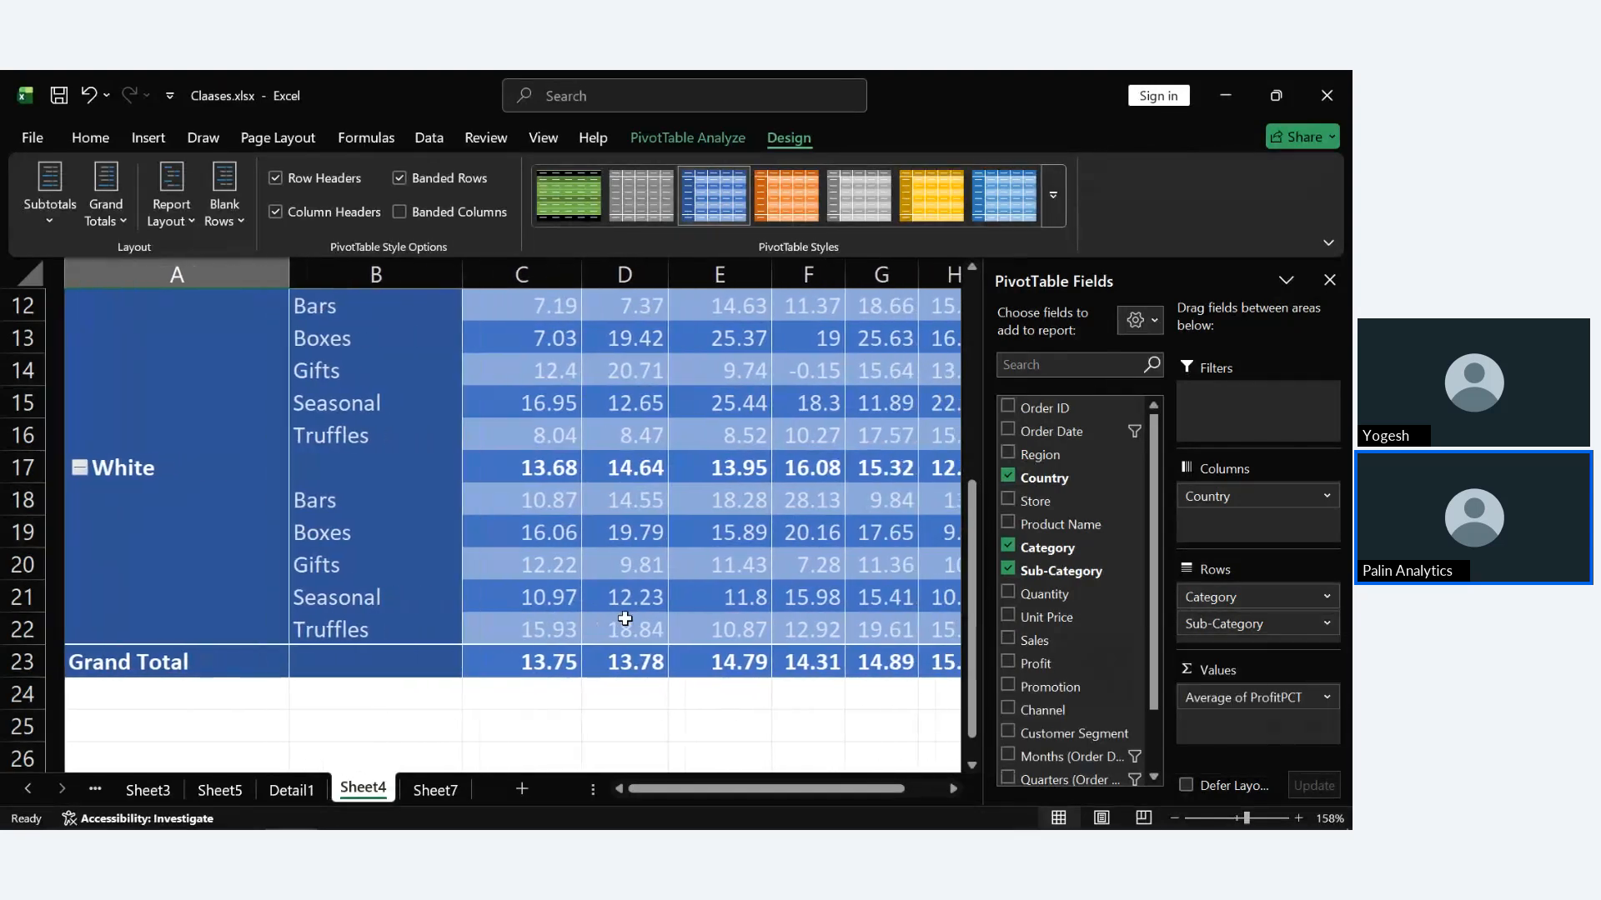
{"action": "scroll", "coordinate": [625, 618], "scroll_direction": "up", "scroll_amount": 2}
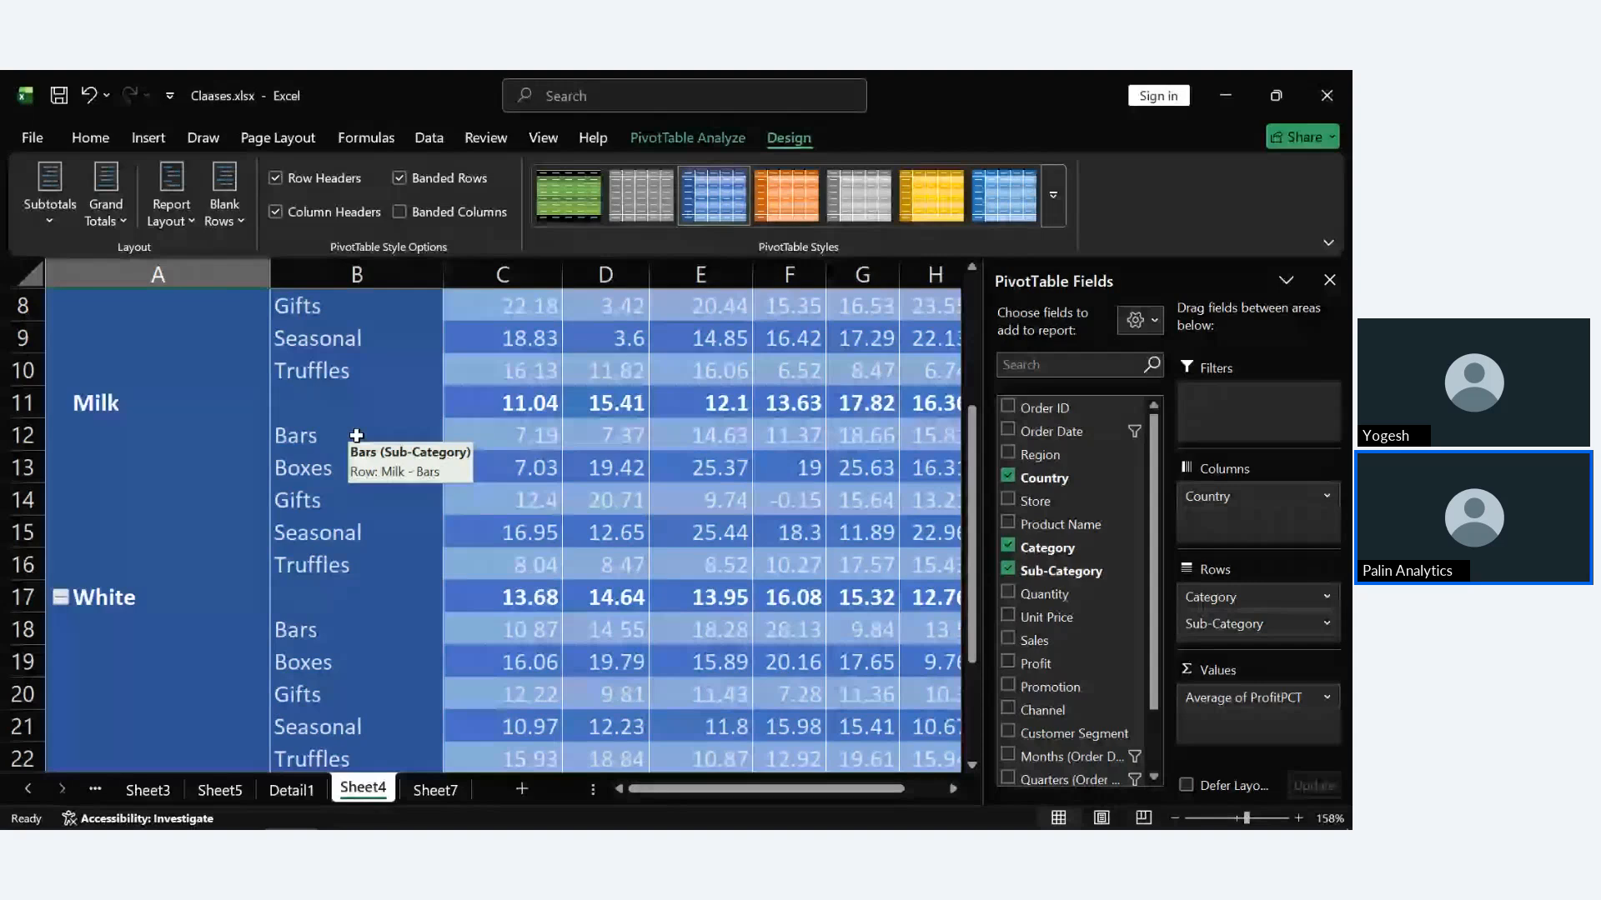
{"action": "scroll", "coordinate": [356, 436], "scroll_direction": "down", "scroll_amount": 4, "text": "ctrl"}
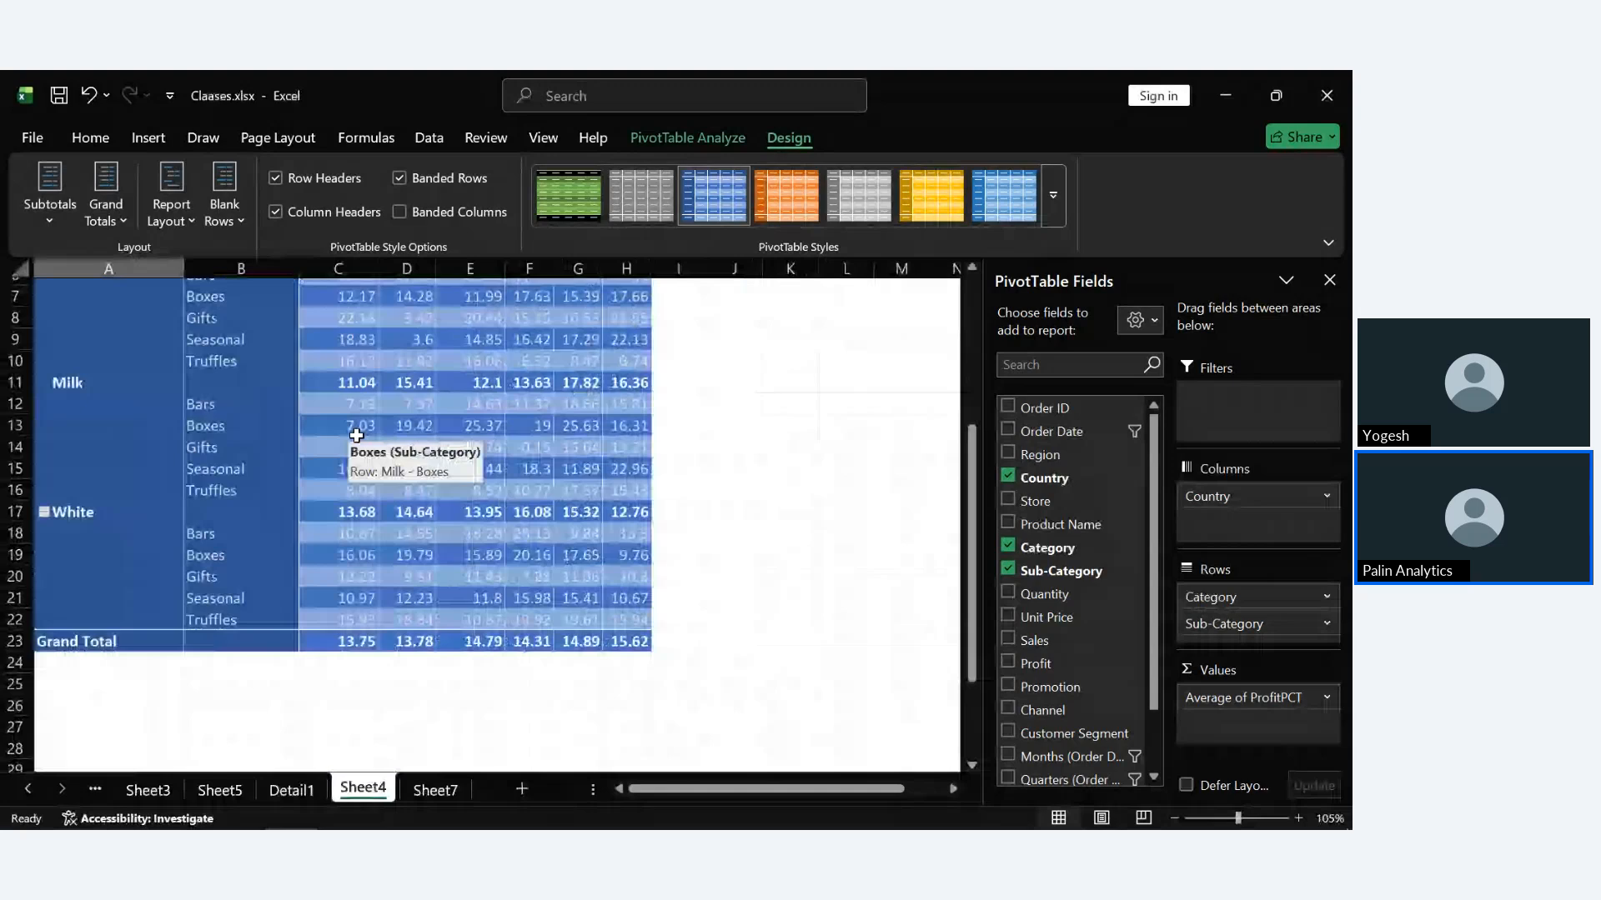
{"action": "scroll", "coordinate": [356, 435], "scroll_direction": "up", "scroll_amount": 2}
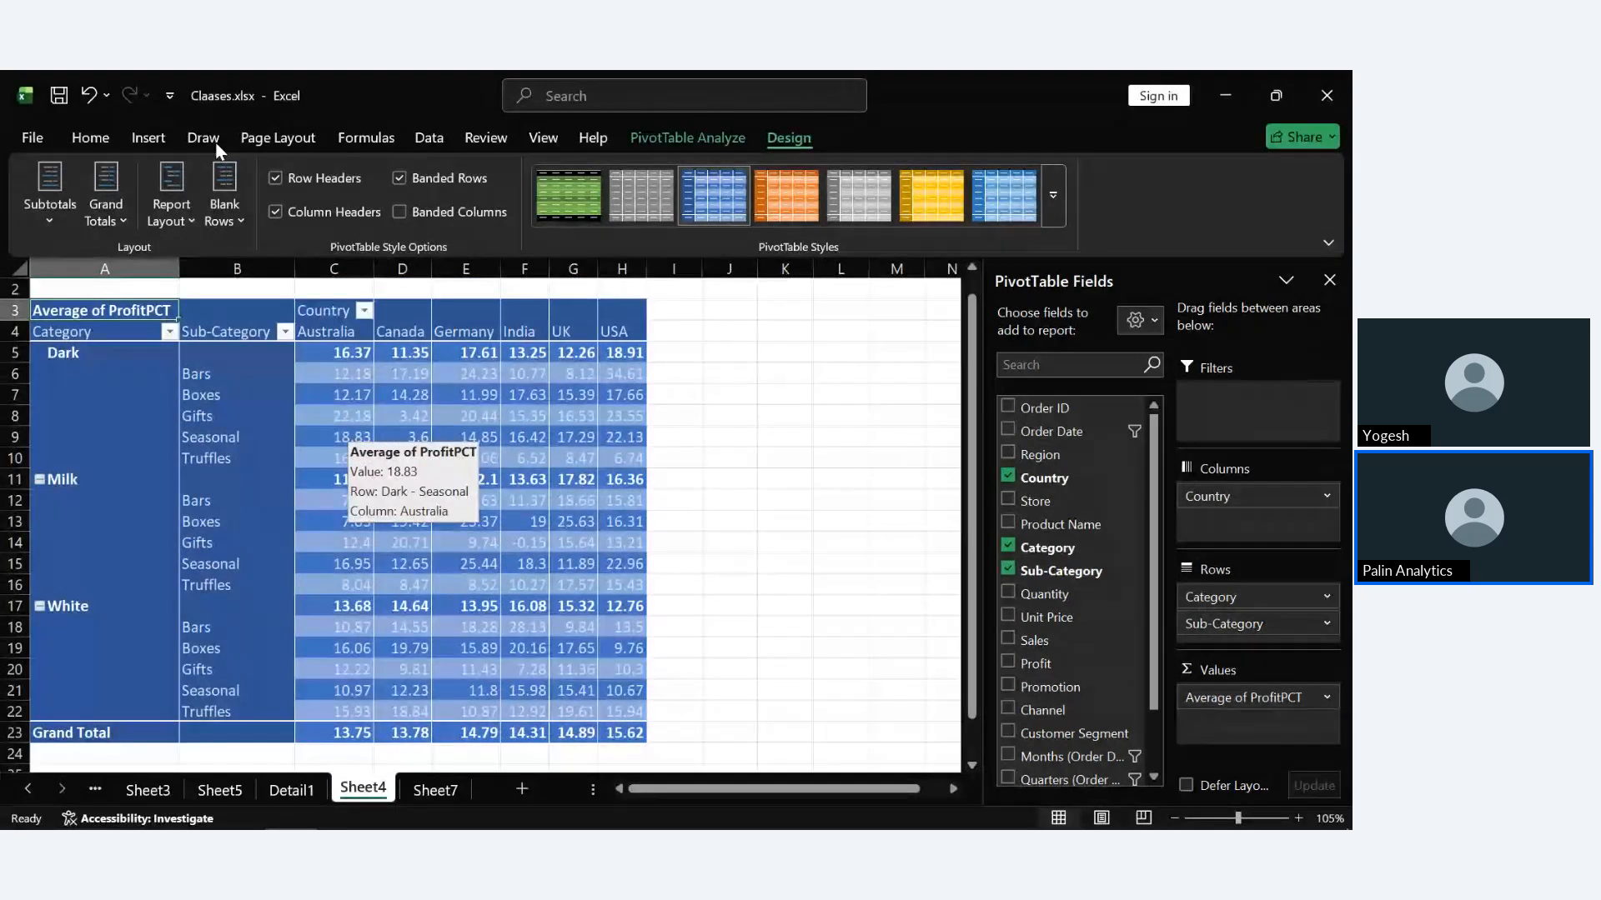
Switch the report layout to tabular form and repeat all item labels in the Category column.
{"action": "left_click", "coordinate": [171, 200]}
{"action": "left_click", "coordinate": [278, 353]}
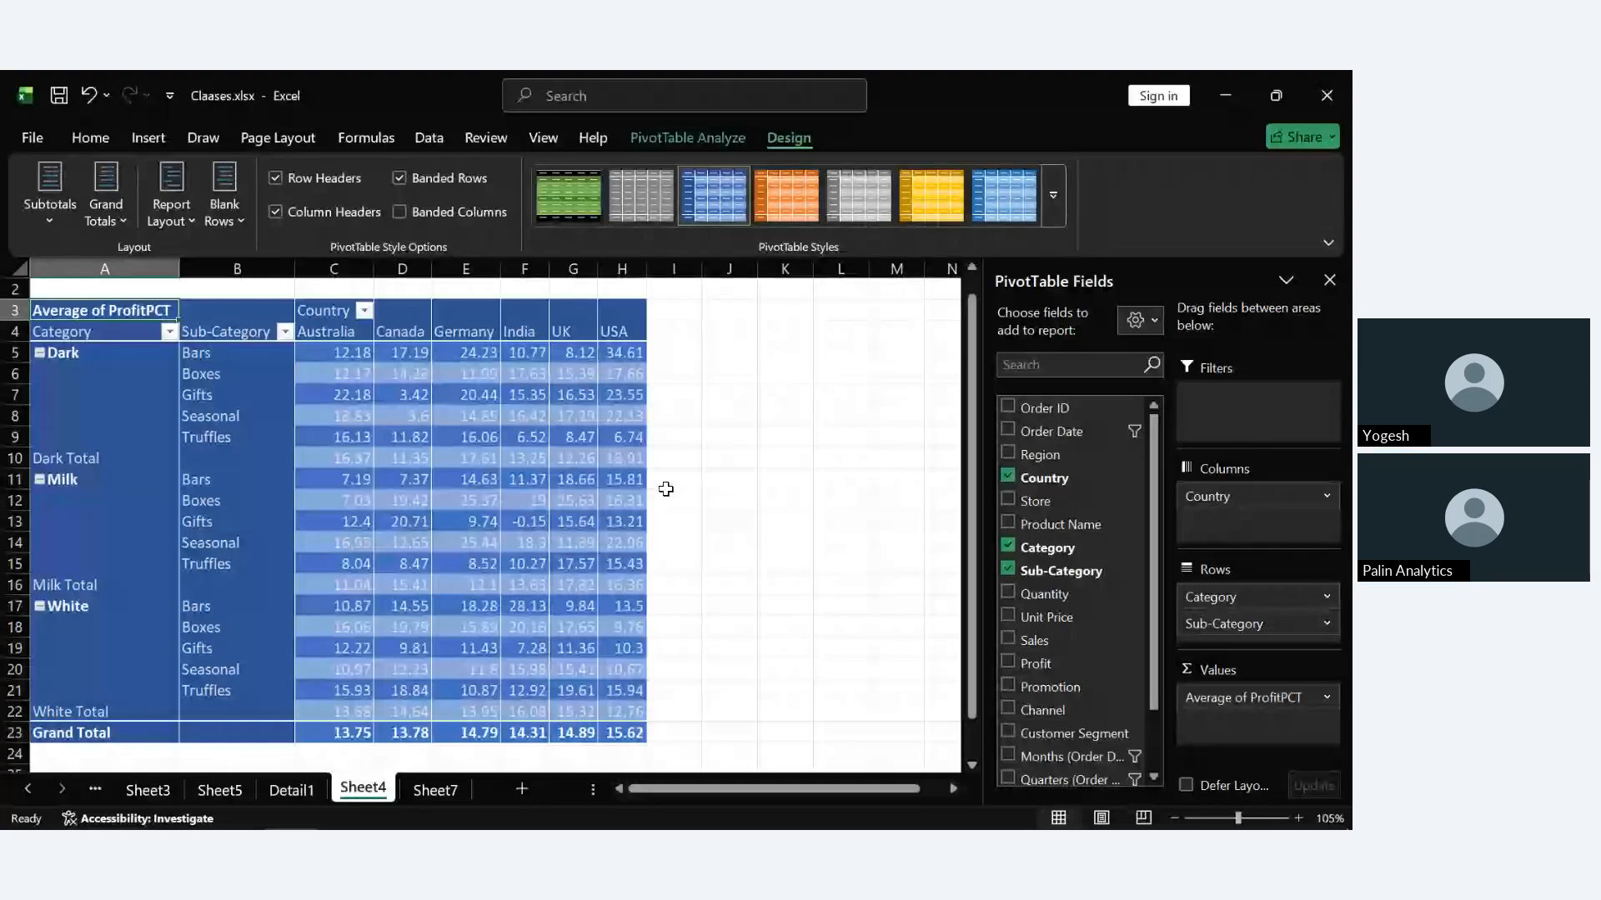
{"action": "left_click", "coordinate": [228, 222]}
{"action": "left_click", "coordinate": [171, 208]}
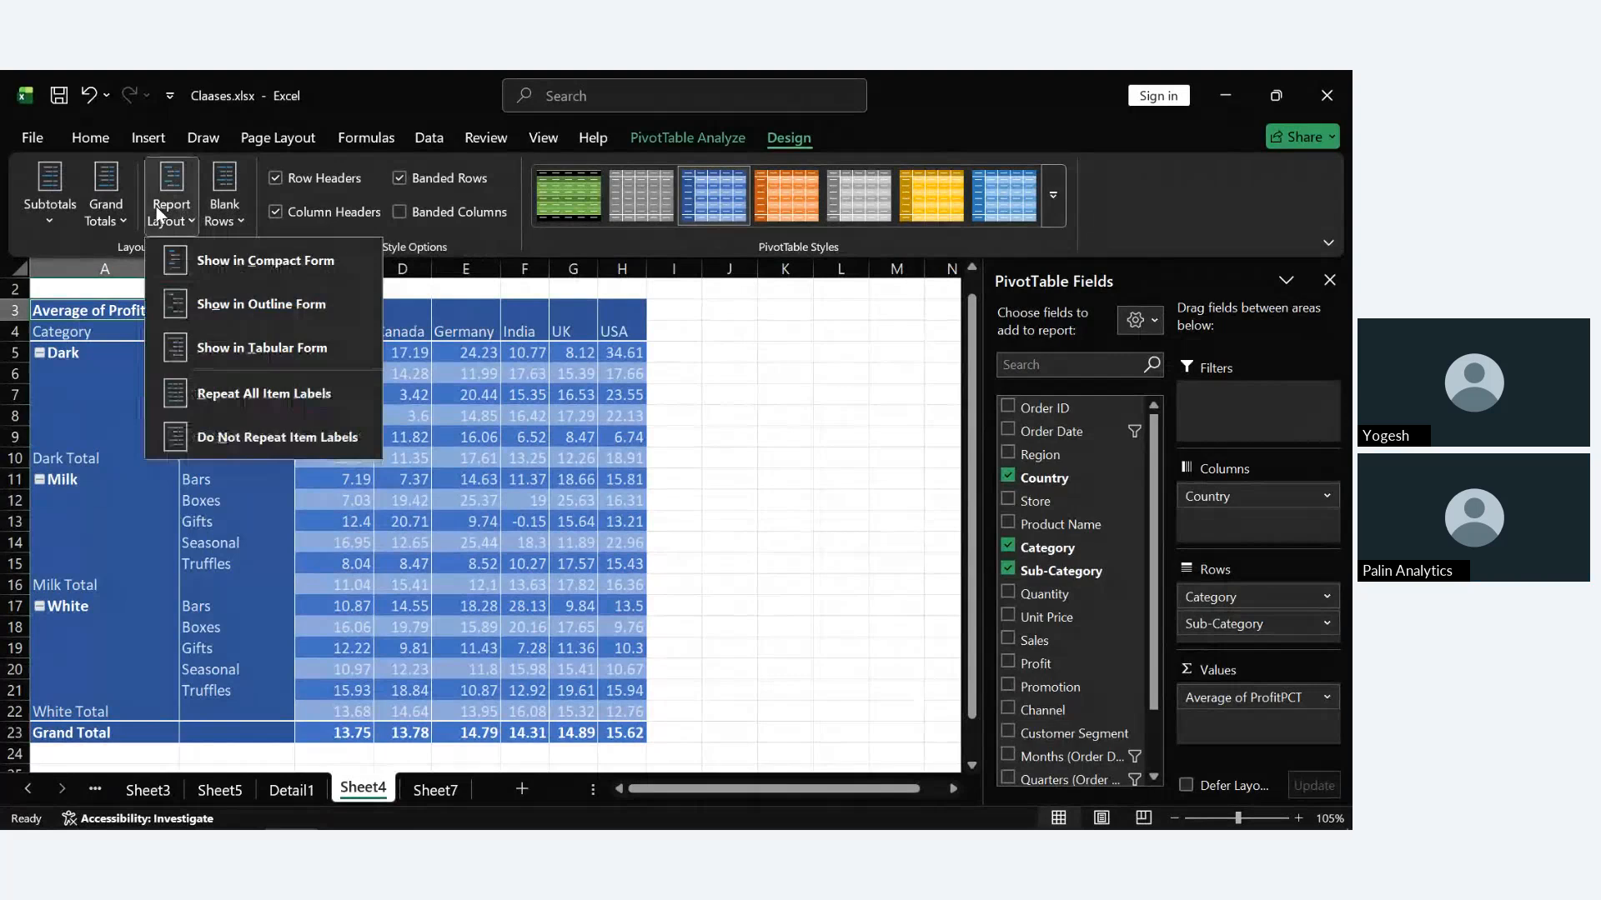
{"action": "left_click", "coordinate": [275, 399]}
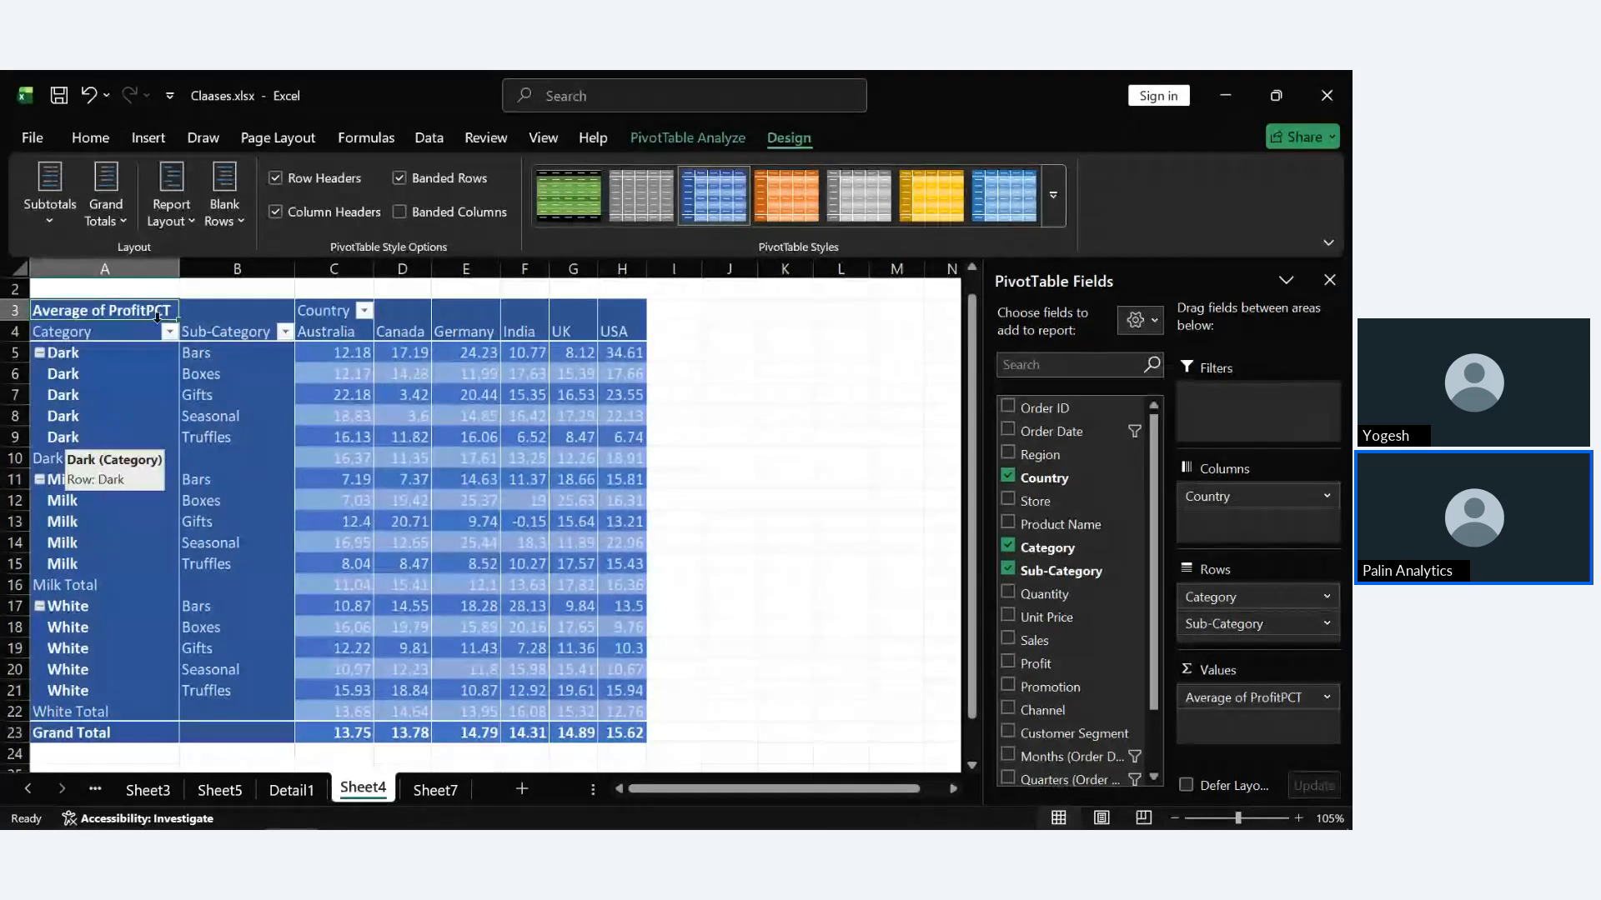
Stop repeating the item labels and return the PivotTable to compact form.
{"action": "left_click", "coordinate": [171, 208]}
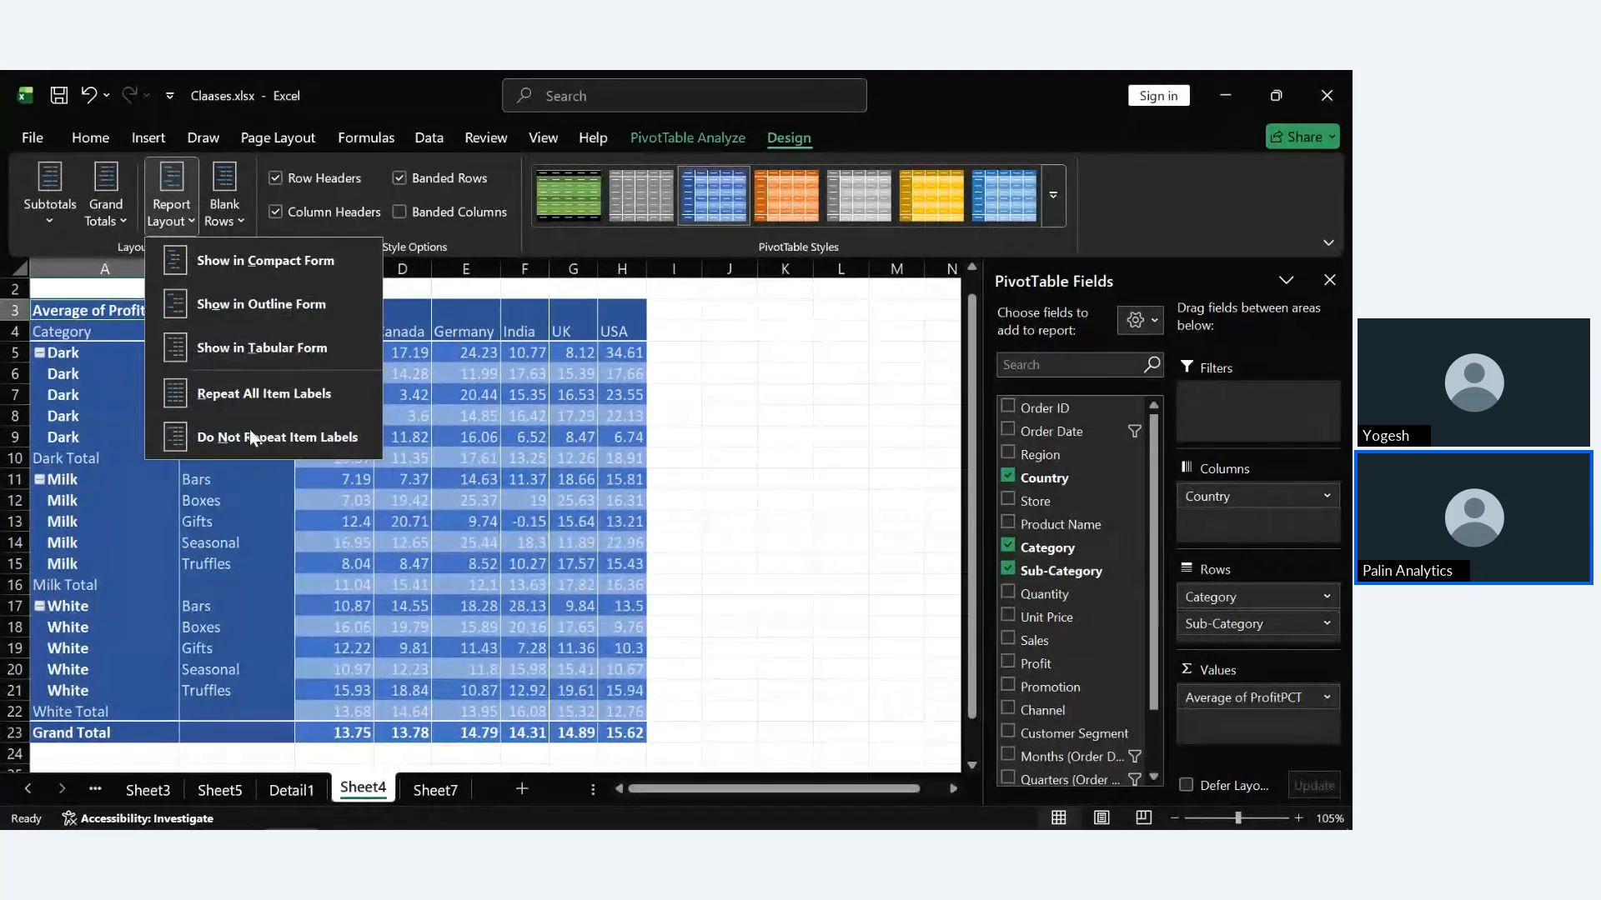
{"action": "left_click", "coordinate": [303, 434]}
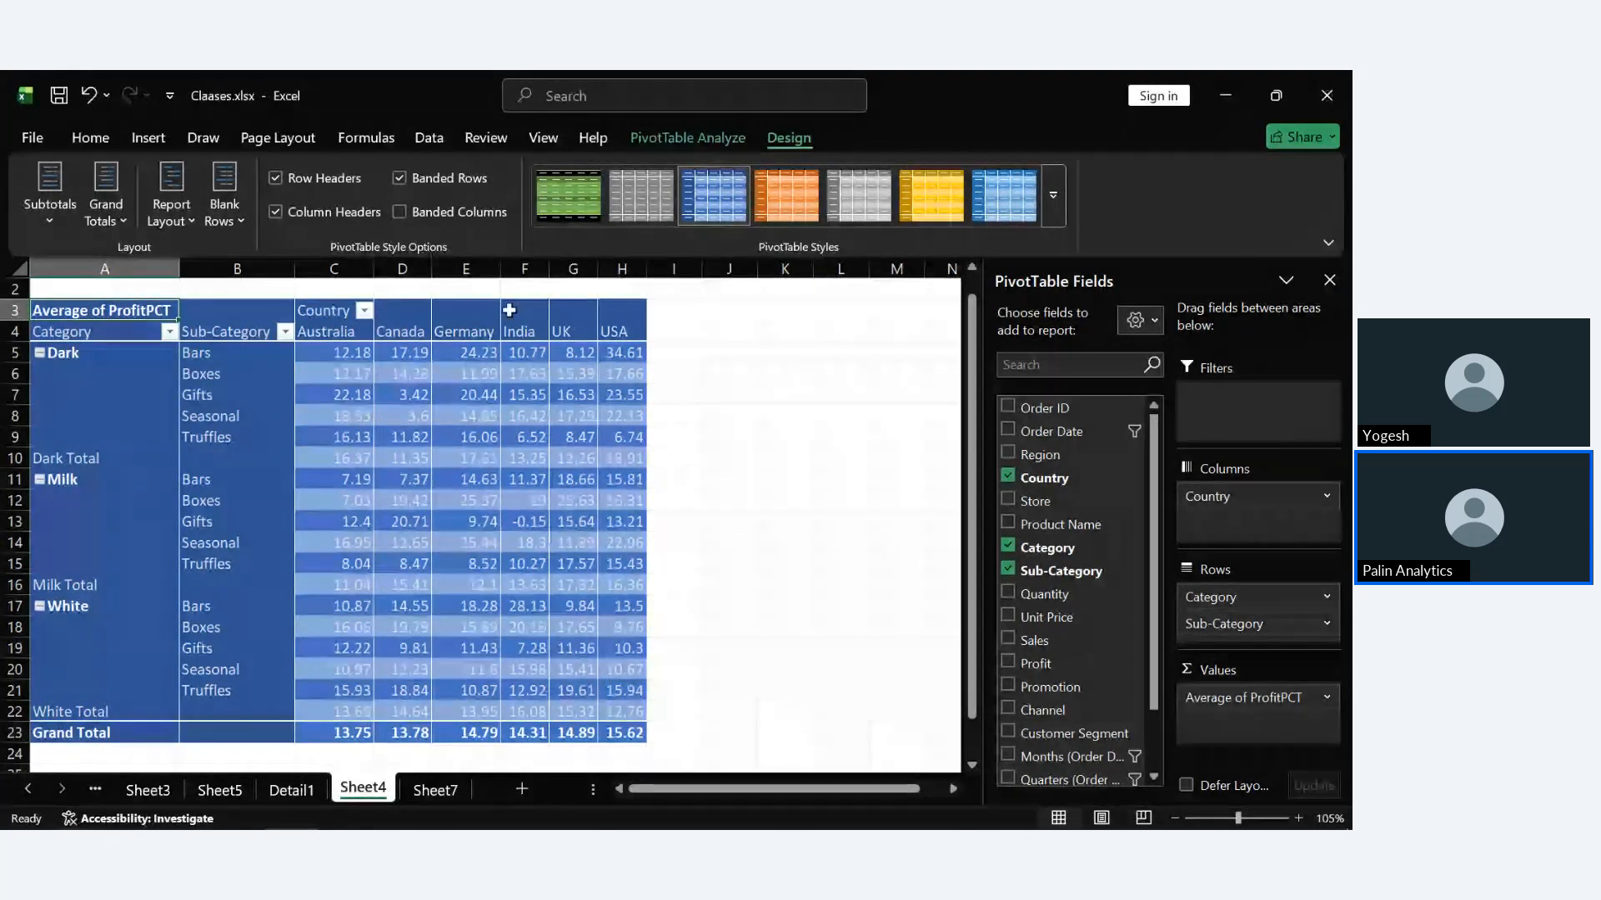
{"action": "left_click", "coordinate": [174, 183]}
{"action": "left_click", "coordinate": [284, 269]}
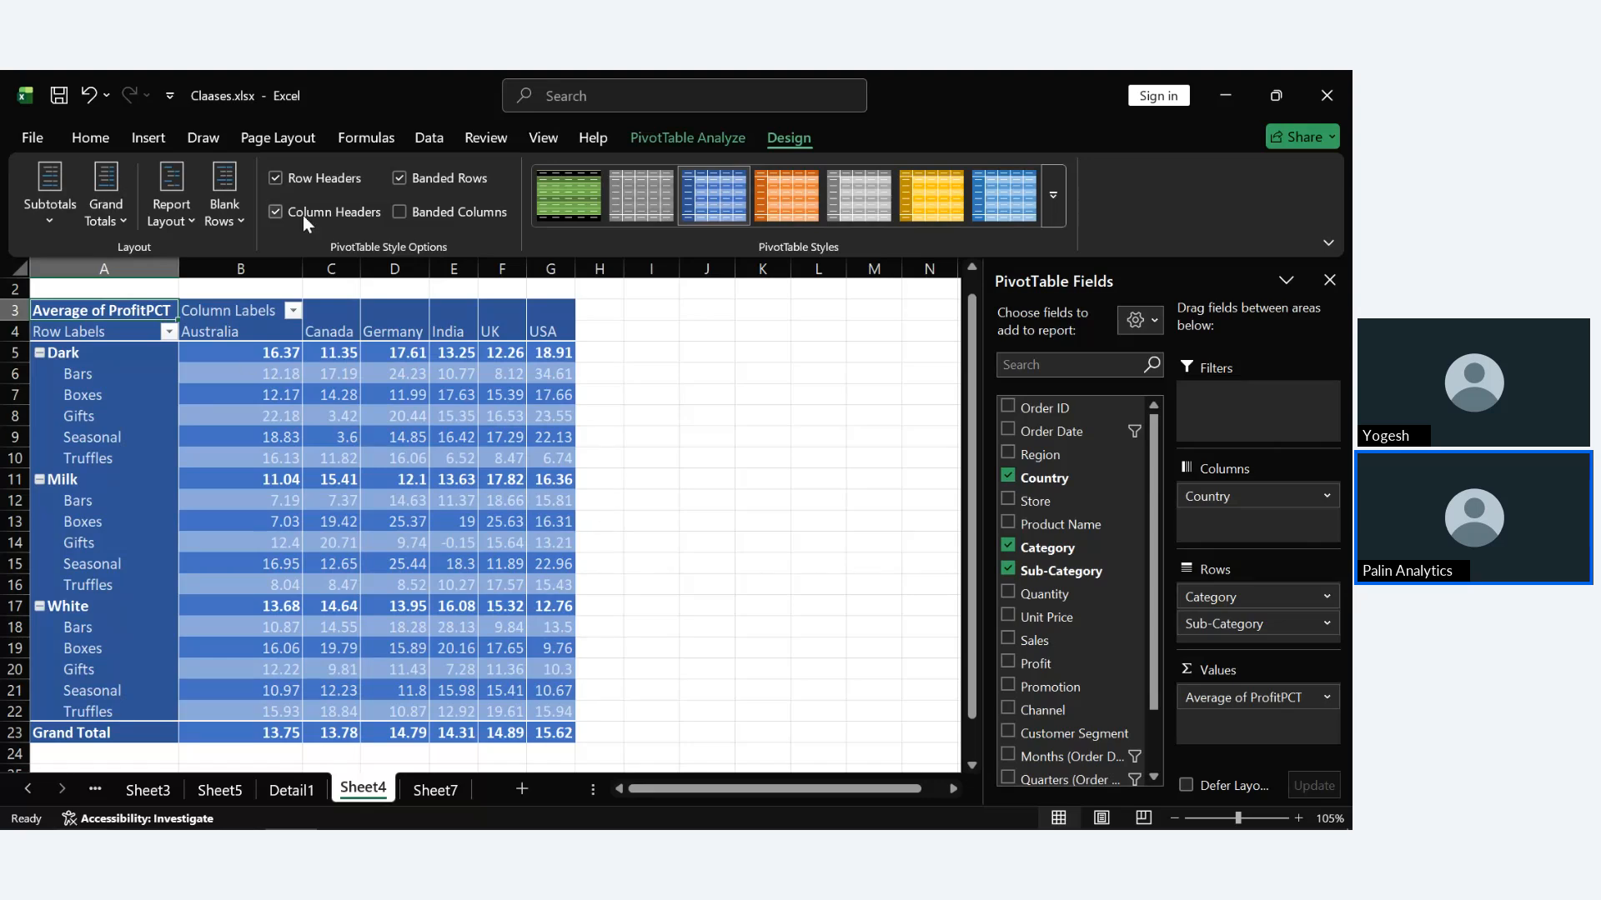
Insert a blank line after each item in the PivotTable.
{"action": "left_click", "coordinate": [219, 207]}
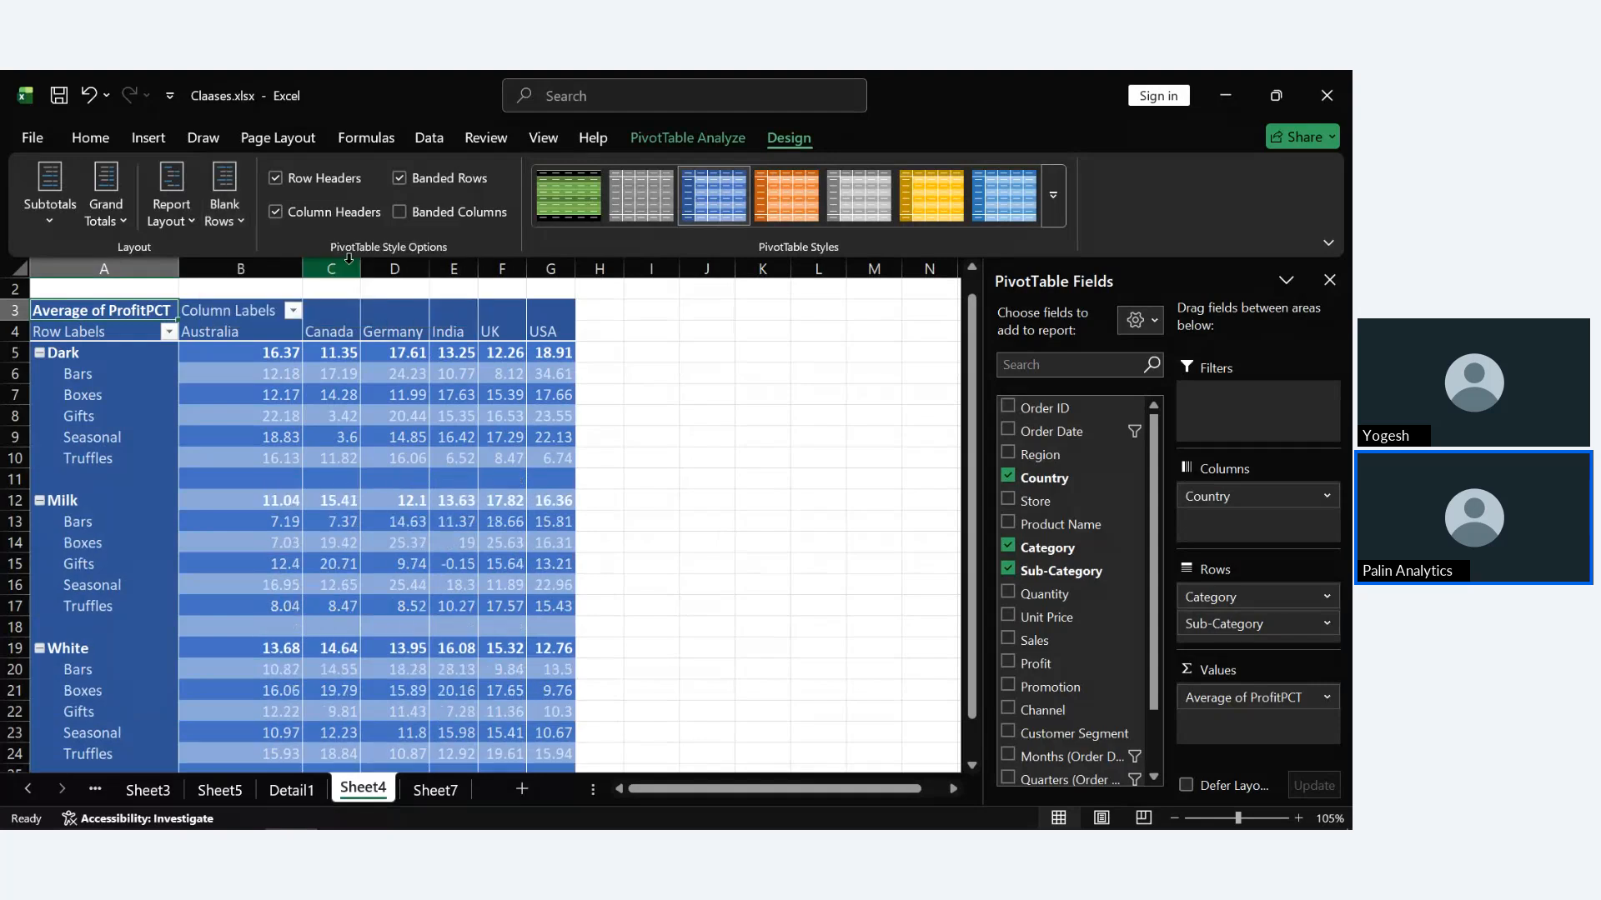
{"action": "left_click", "coordinate": [348, 264]}
Collapse the Dark, Milk and White categories and remove the blank line after each item.
{"action": "left_click", "coordinate": [40, 354]}
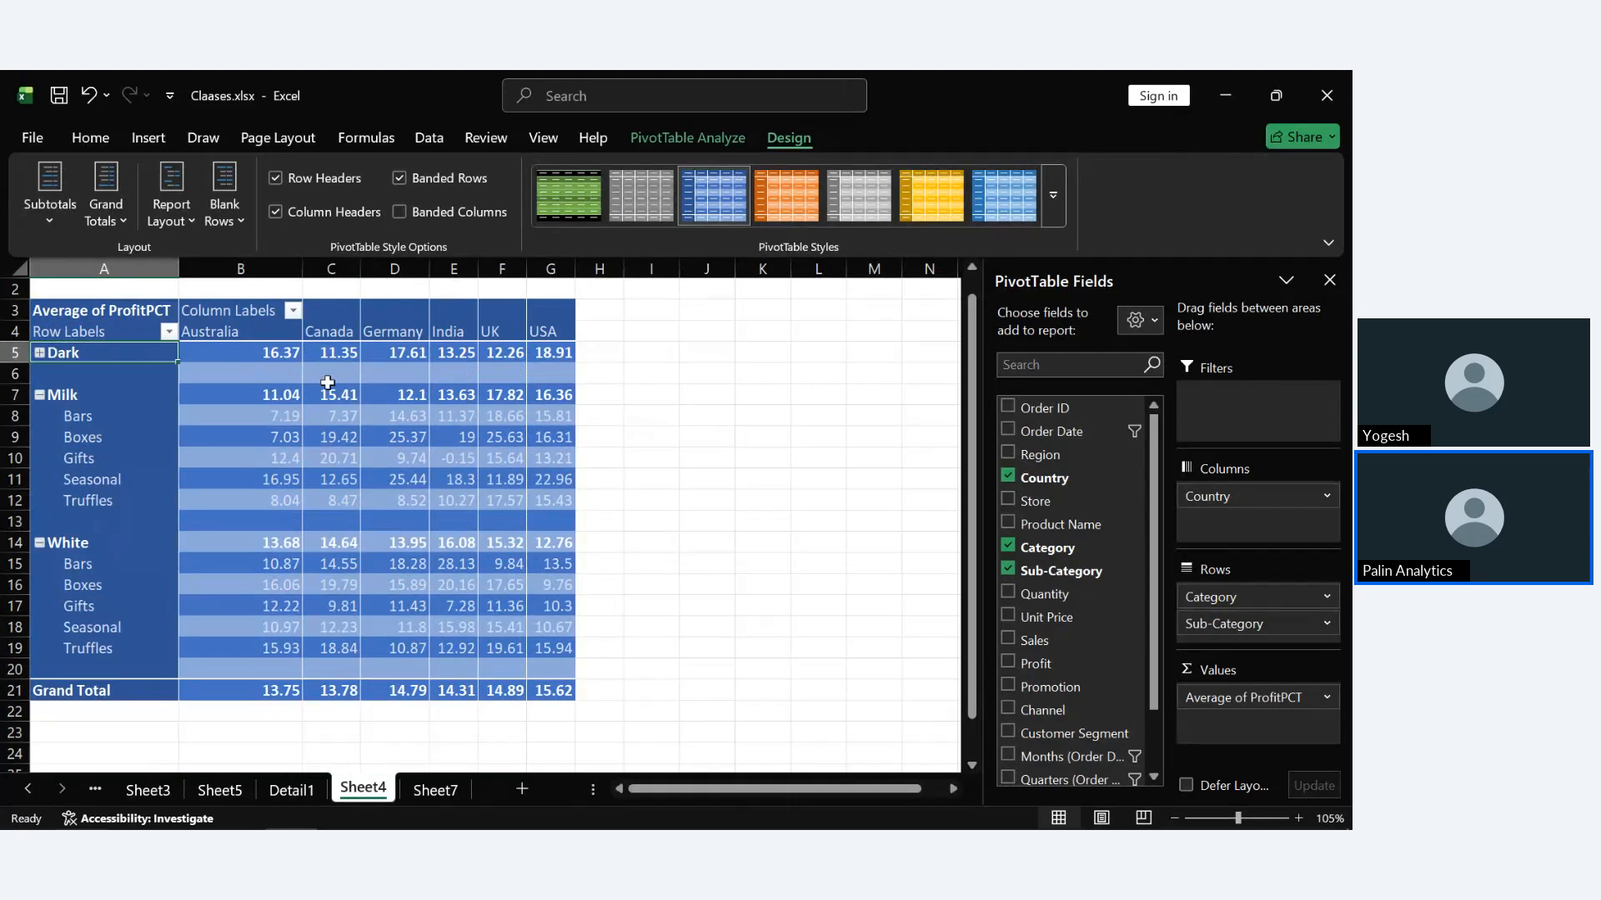
{"action": "mouse_move", "coordinate": [321, 385]}
{"action": "left_click", "coordinate": [39, 396]}
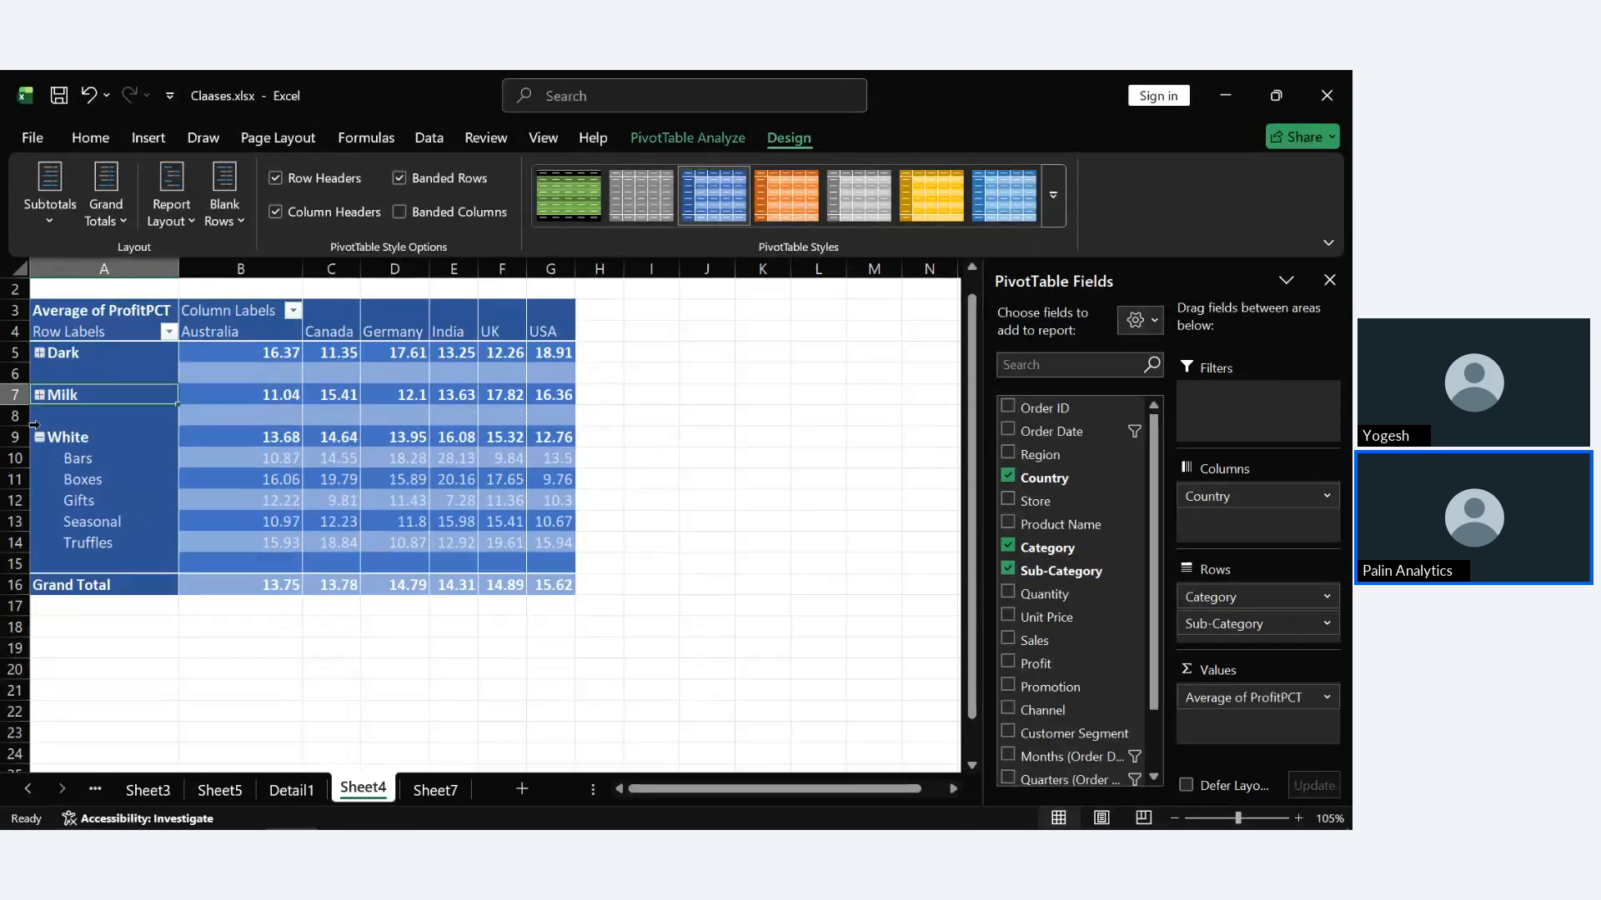
{"action": "left_click", "coordinate": [40, 436]}
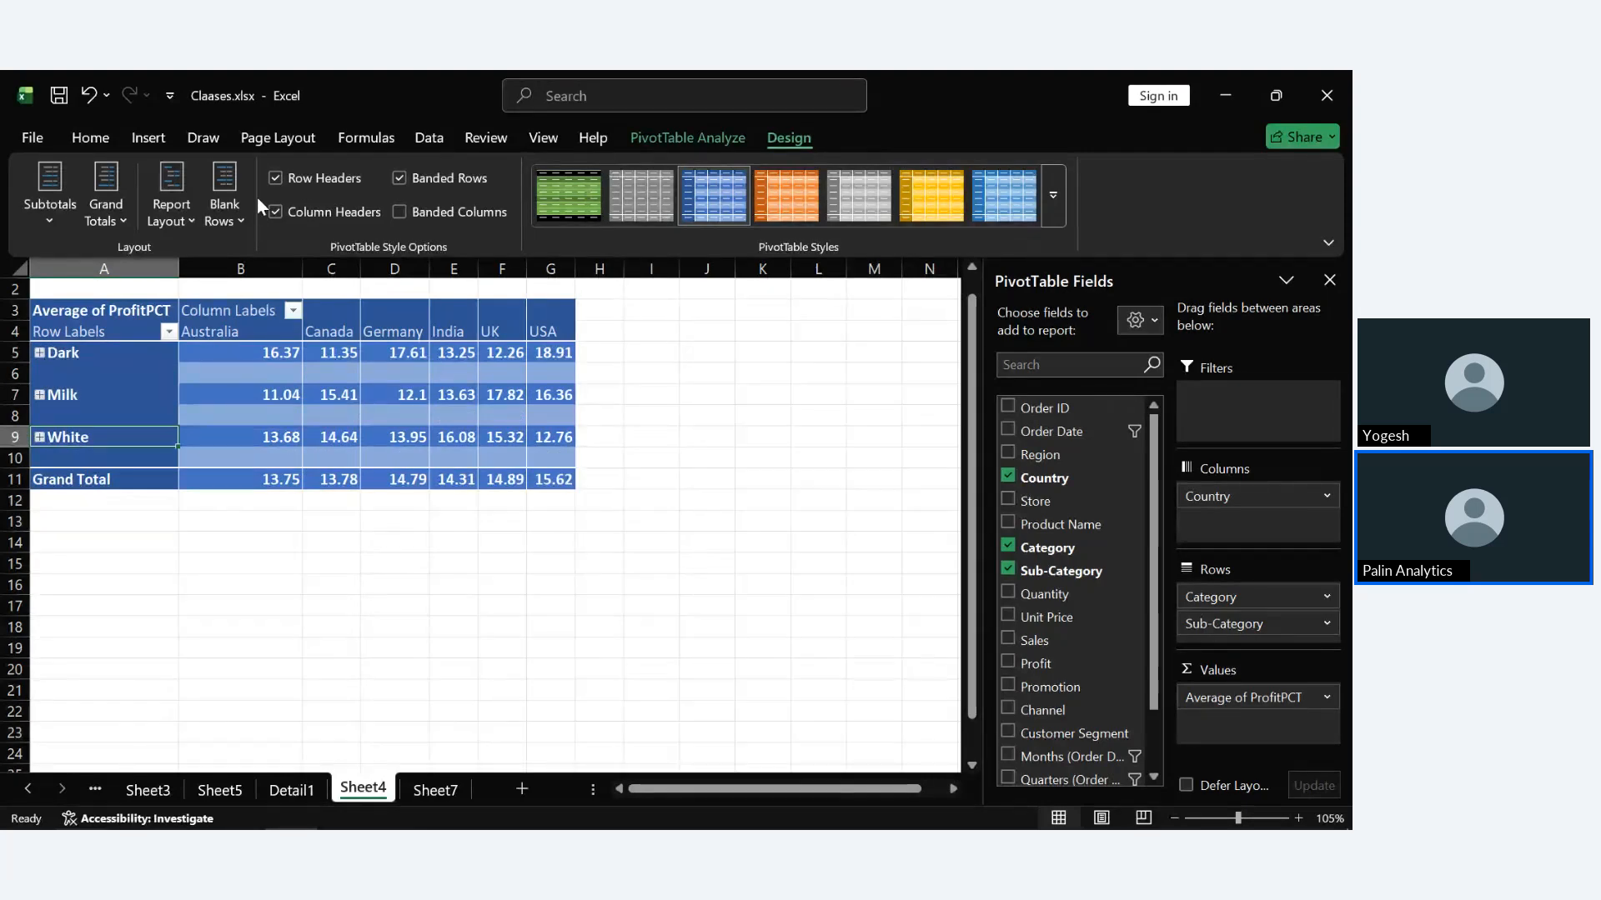
{"action": "left_click", "coordinate": [238, 210]}
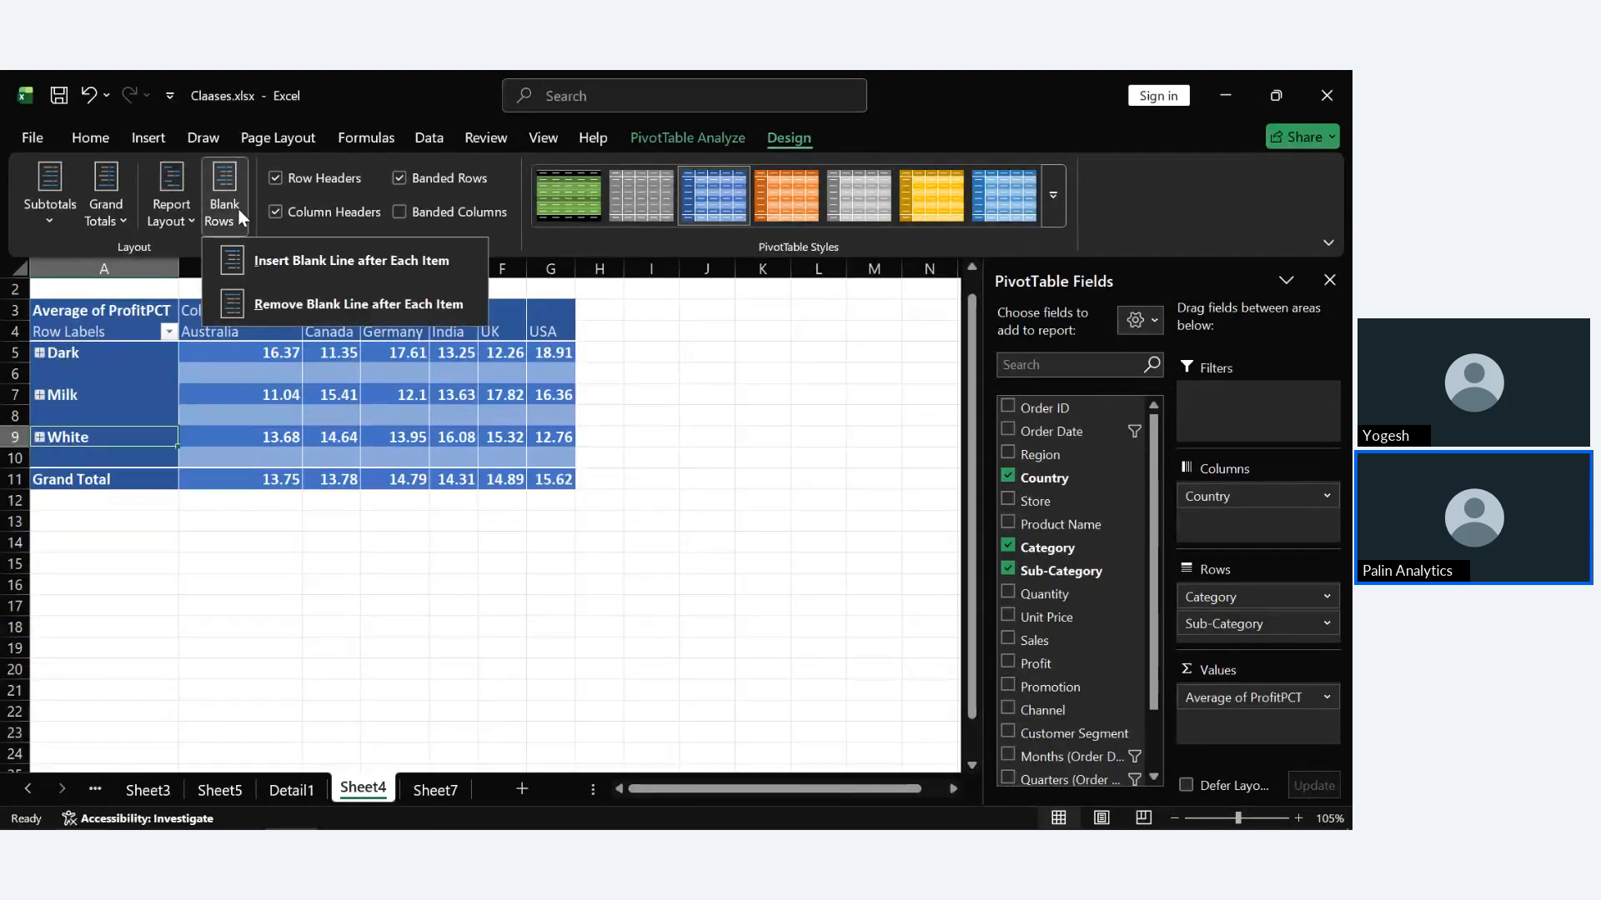
{"action": "left_click", "coordinate": [403, 308]}
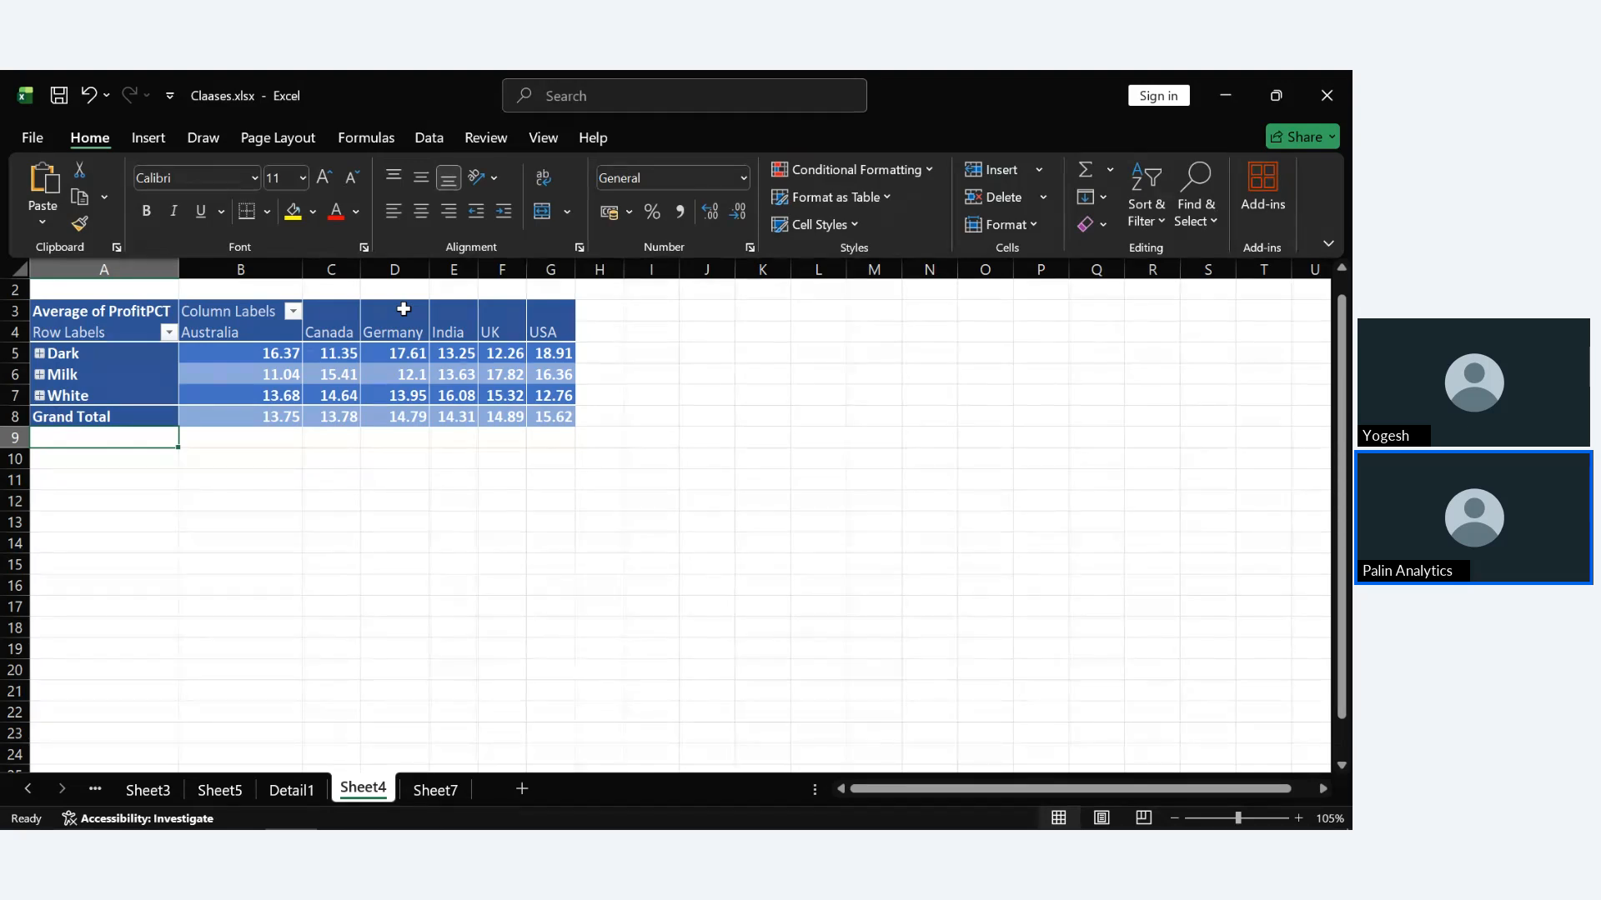
Clear all fields and formatting from the PivotTable, and undo the clearing.
{"action": "left_click", "coordinate": [412, 396]}
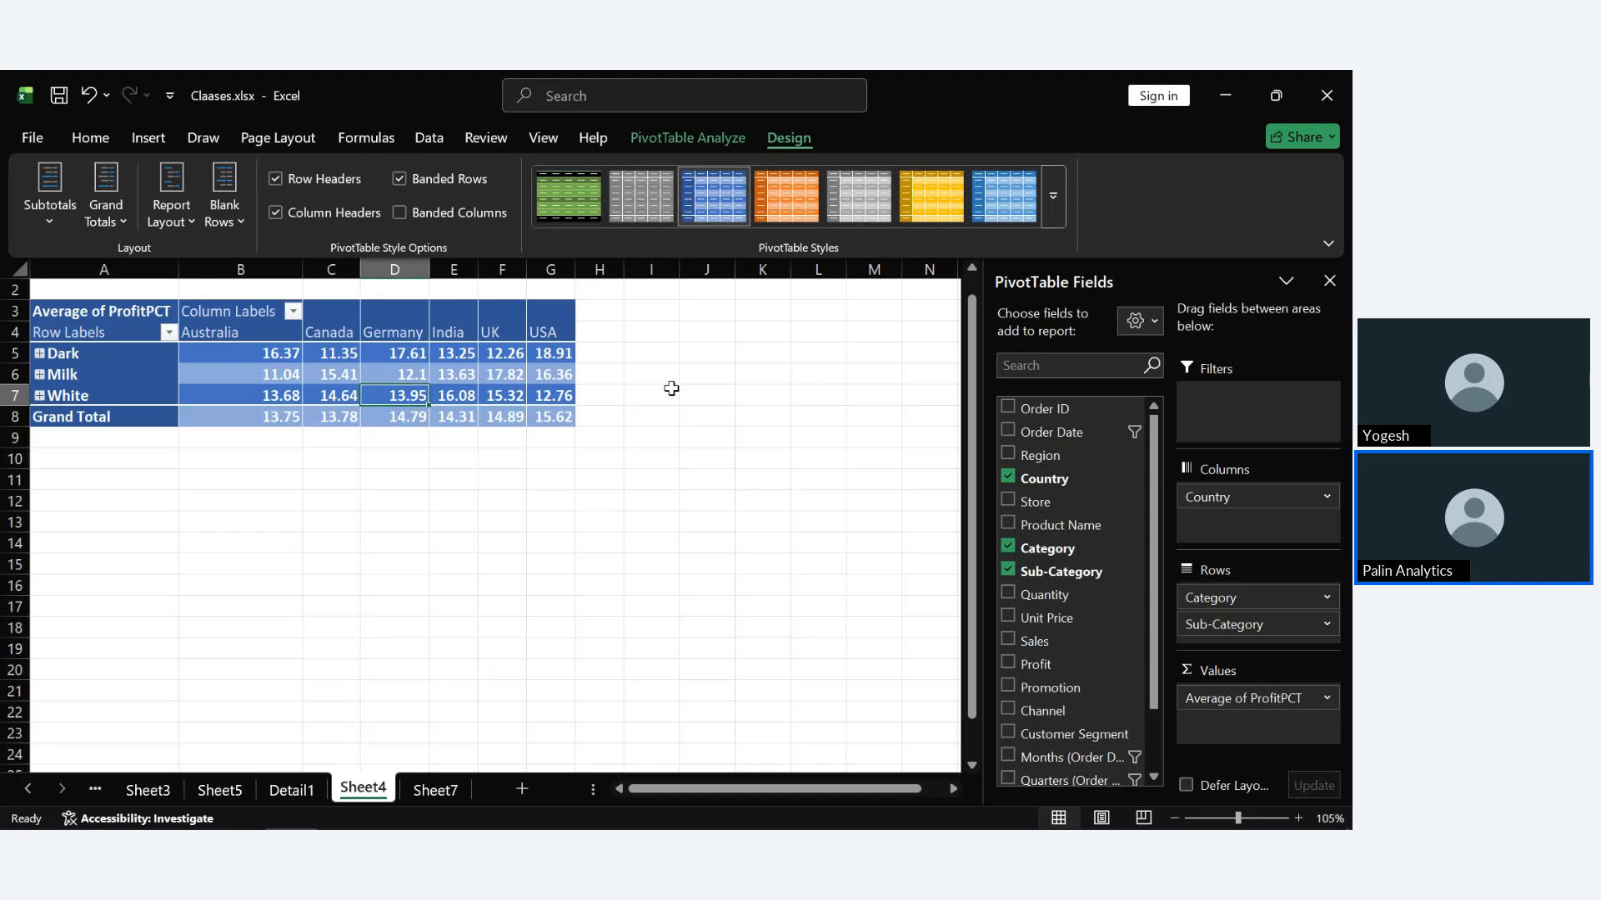
{"action": "left_click", "coordinate": [684, 136]}
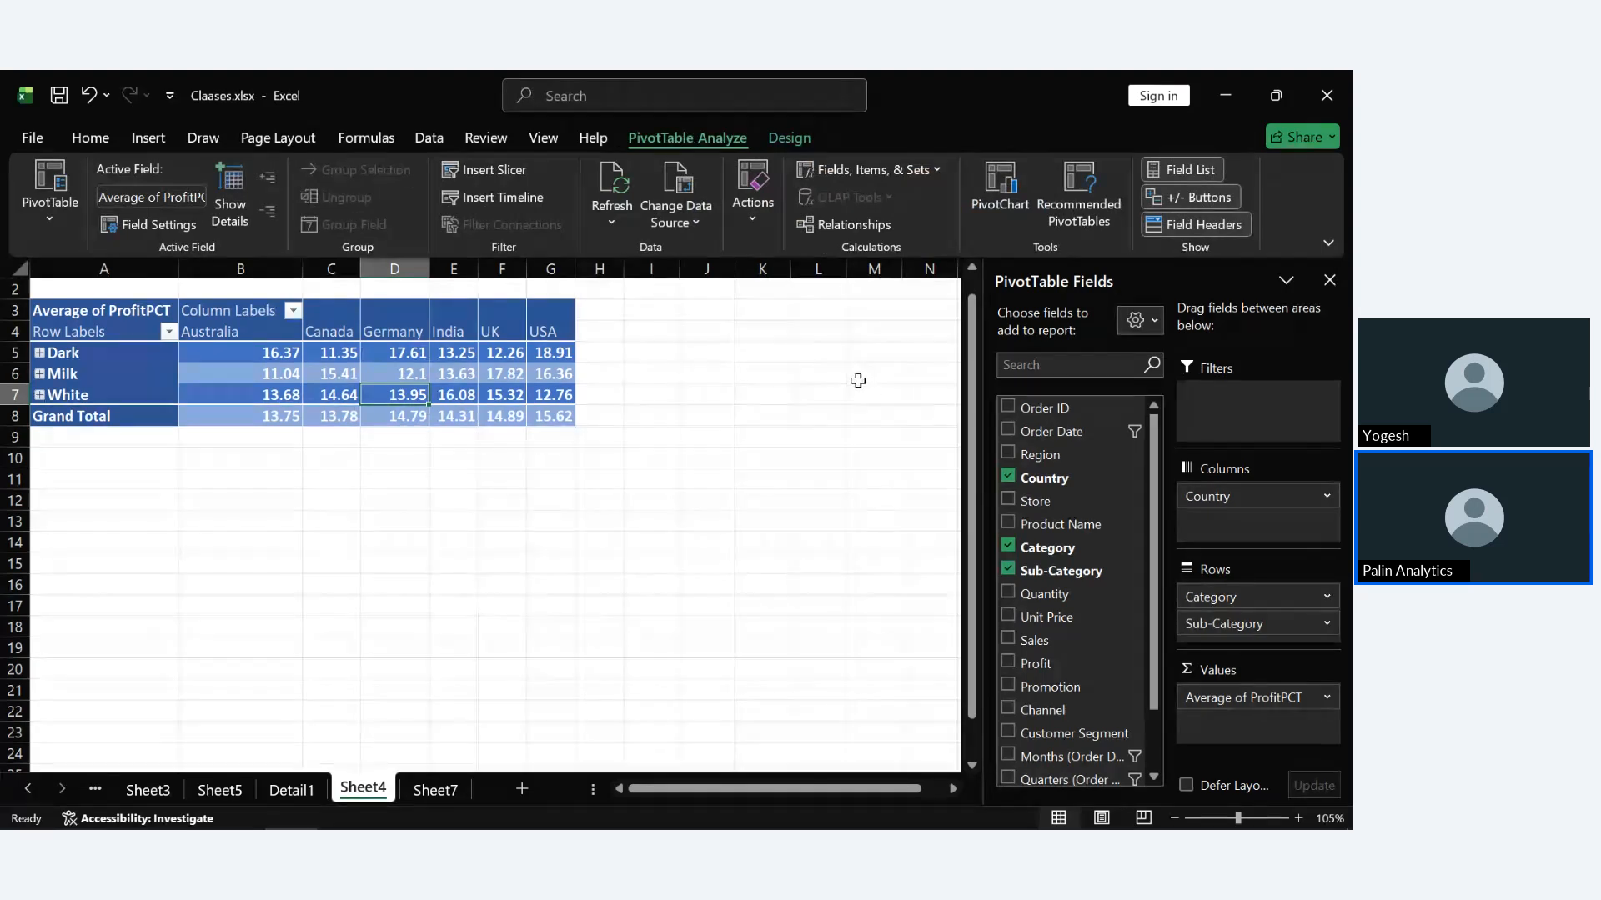
{"action": "left_click", "coordinate": [755, 218]}
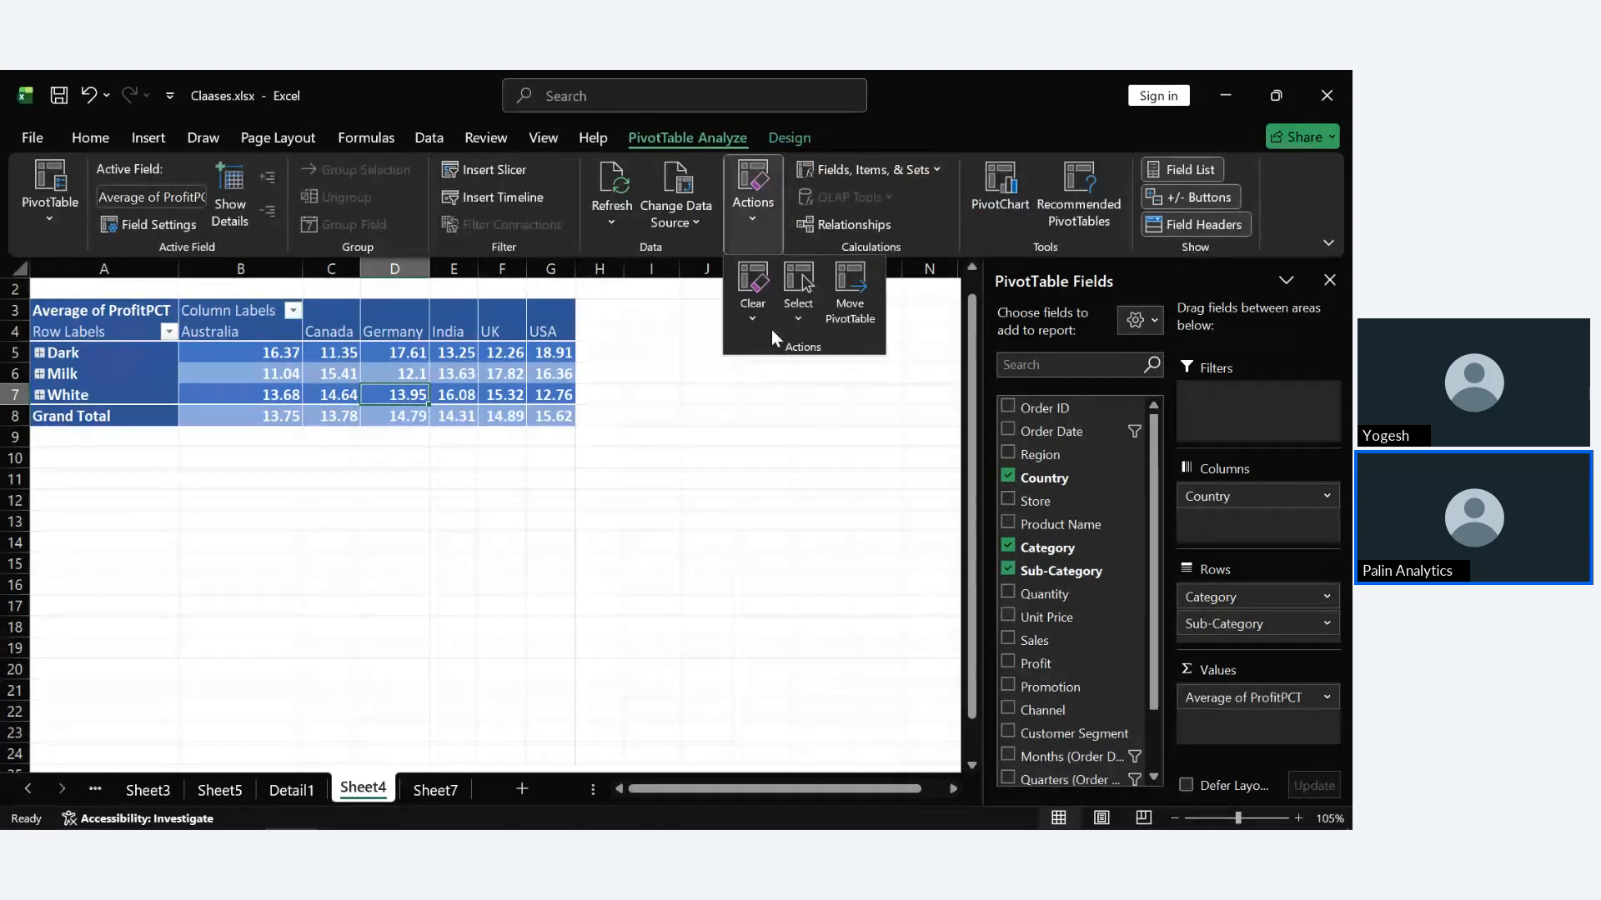
{"action": "left_click", "coordinate": [753, 292]}
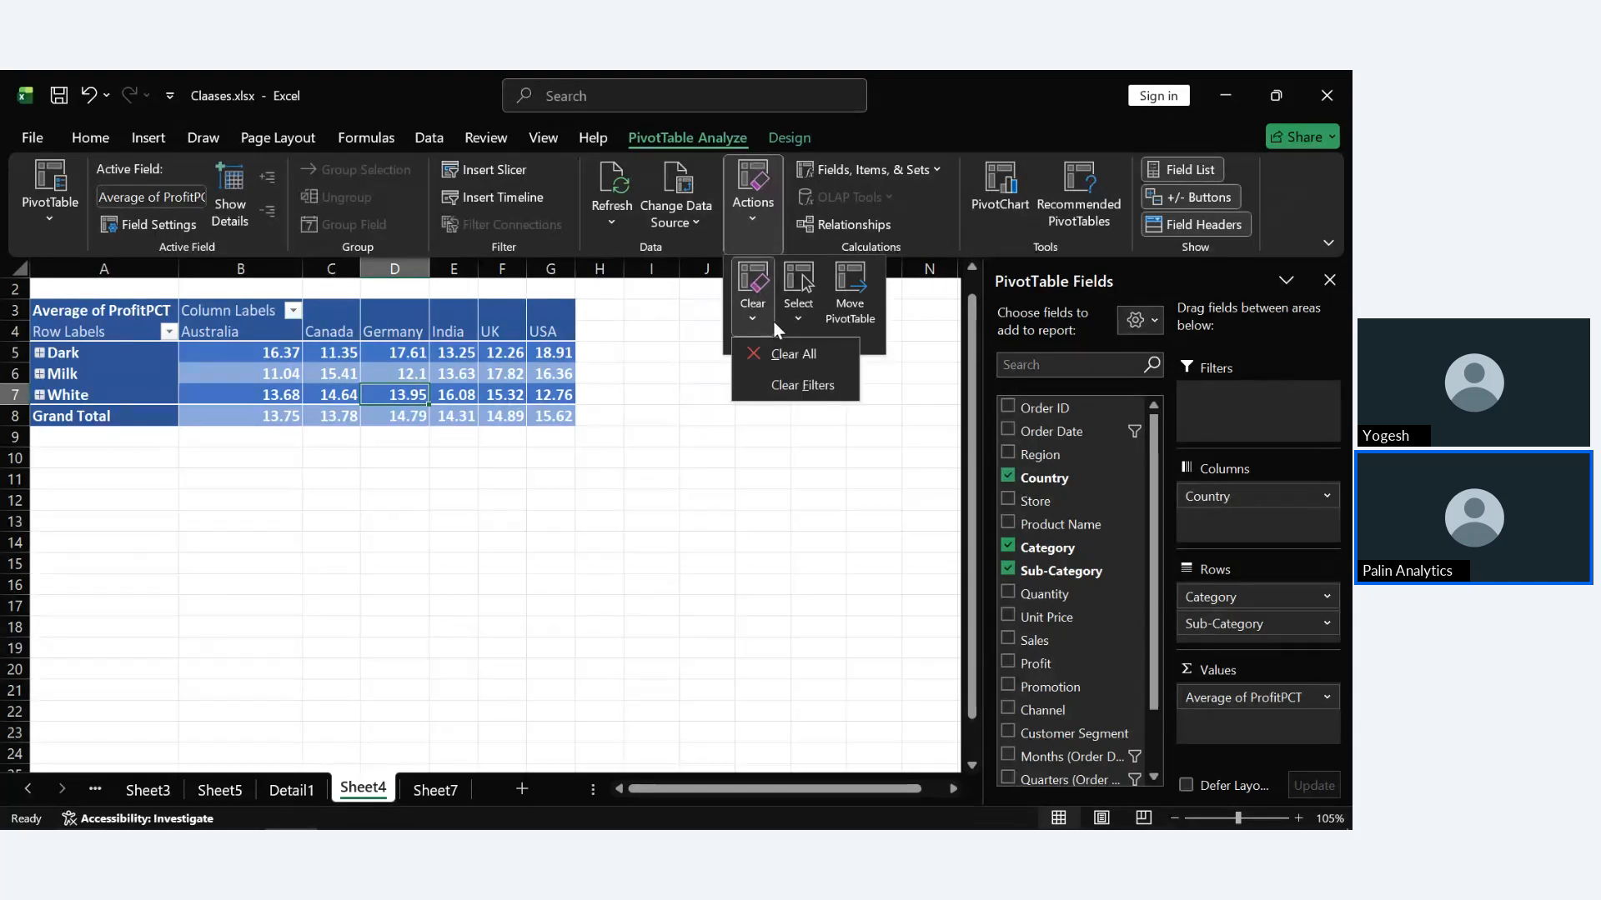
{"action": "left_click", "coordinate": [789, 356]}
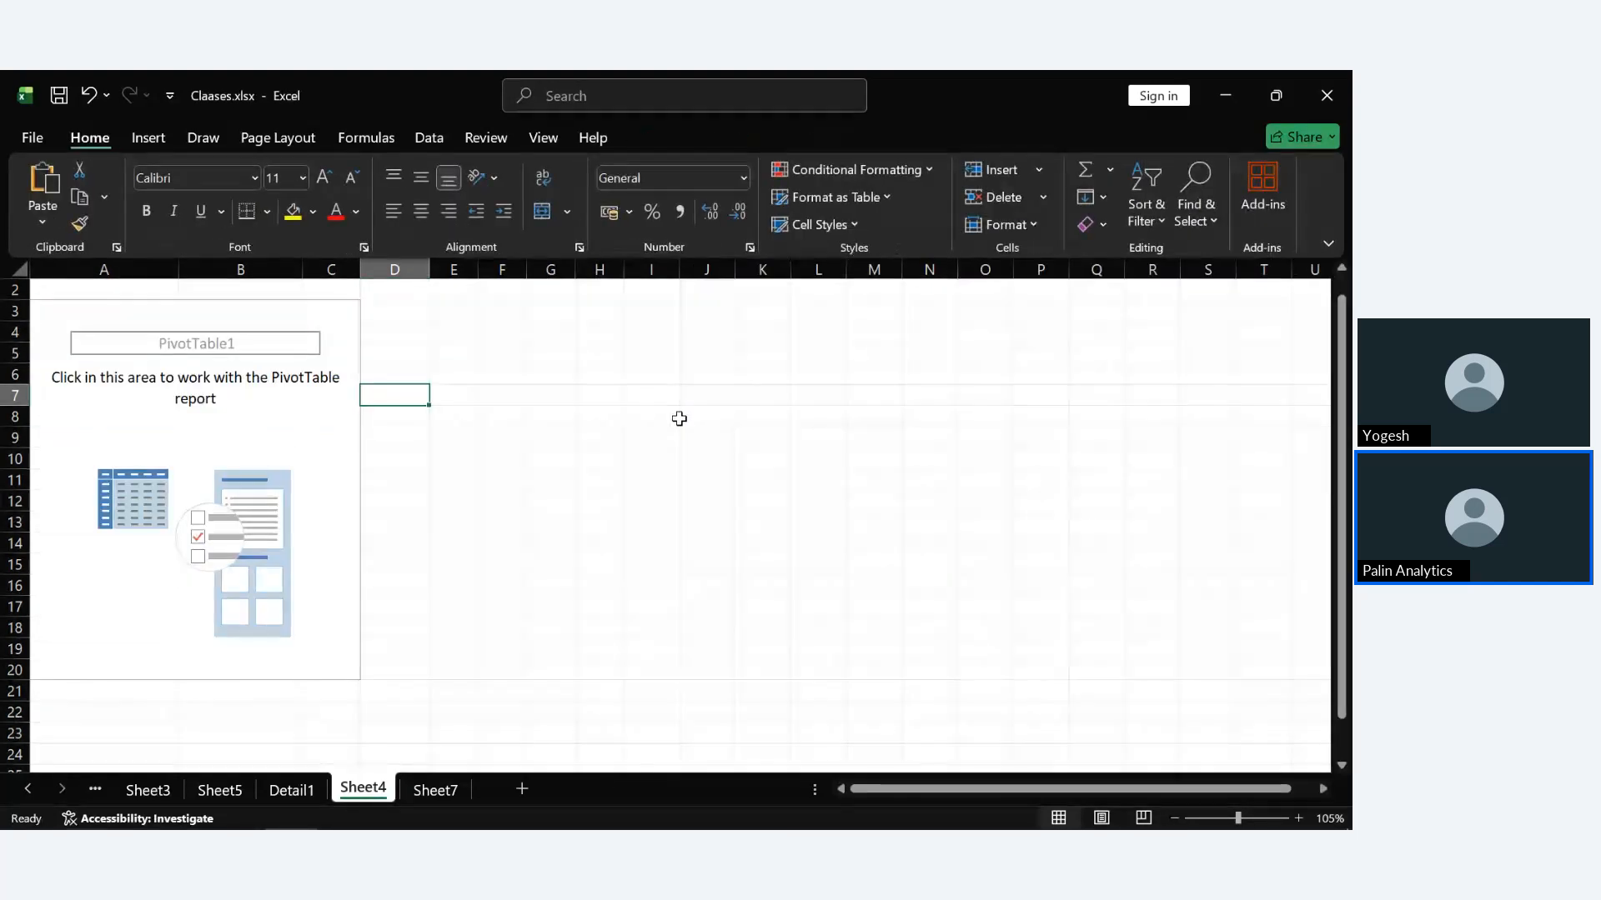
{"action": "key", "text": "ctrl+z"}
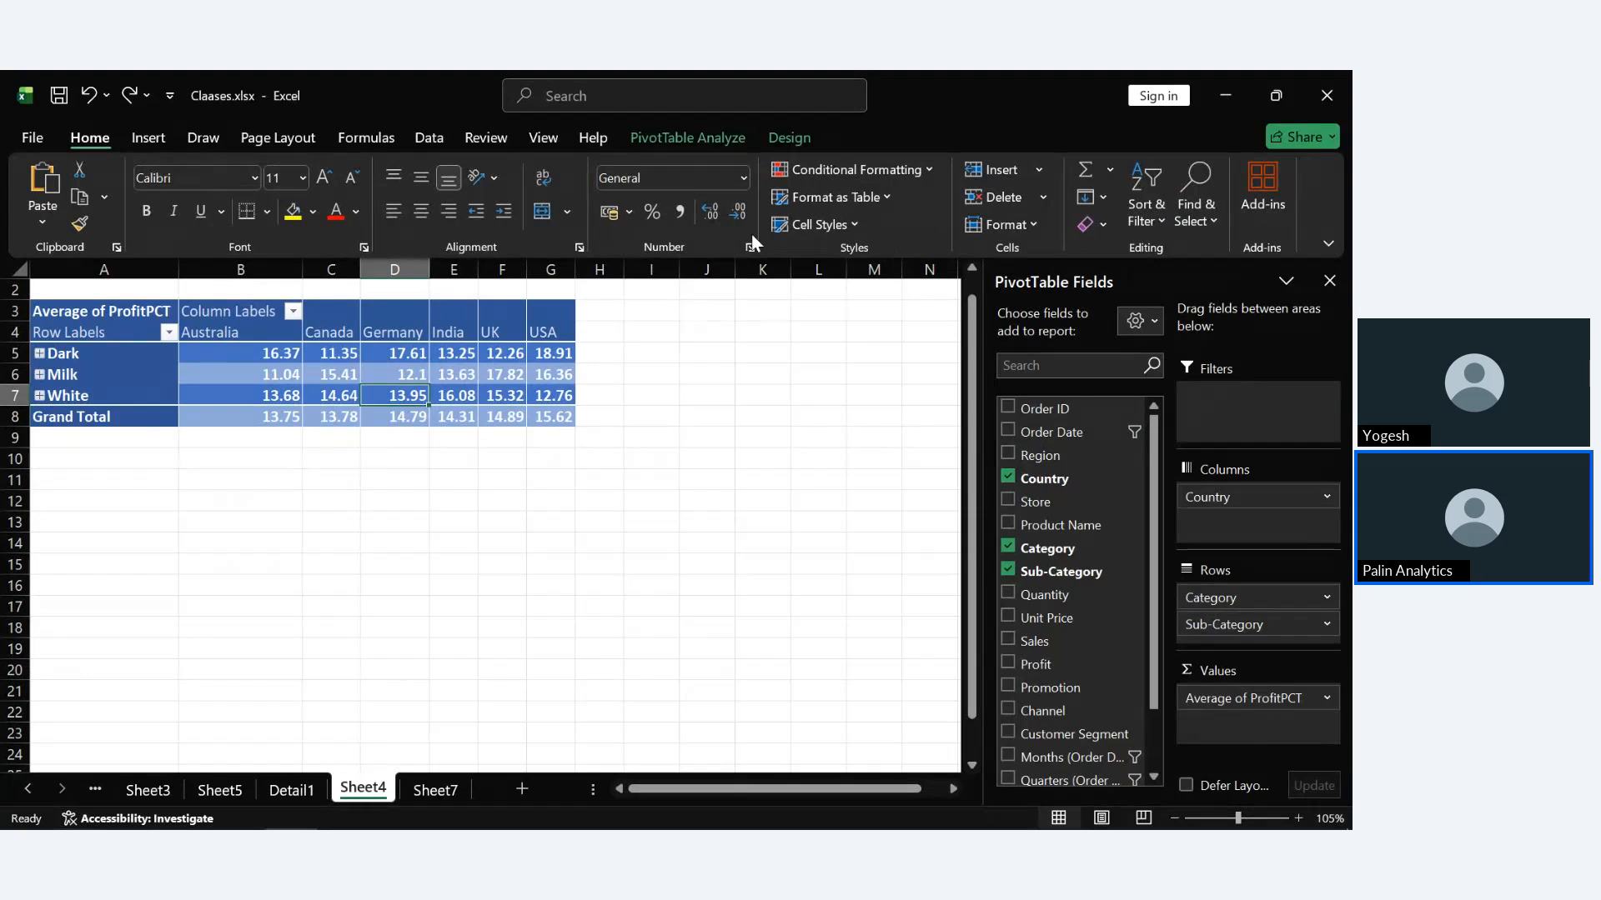
Hide the PivotTable's expand/collapse (+/-) buttons and show them again.
{"action": "left_click", "coordinate": [704, 142]}
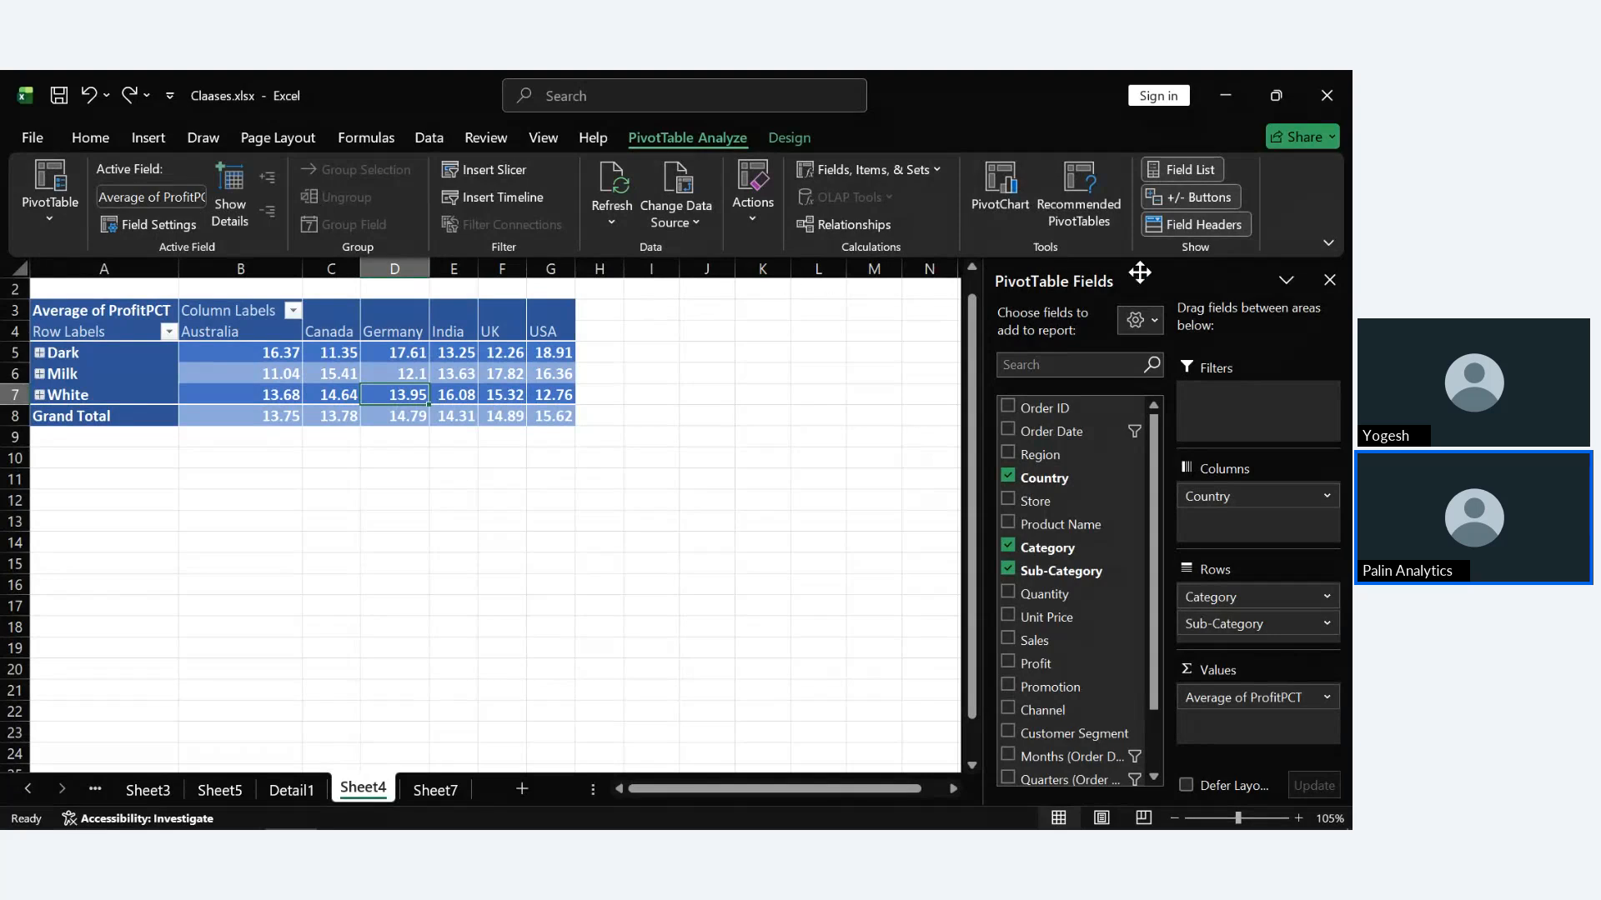
{"action": "left_click", "coordinate": [1207, 202]}
{"action": "left_click", "coordinate": [1207, 201]}
{"action": "left_click", "coordinate": [757, 208]}
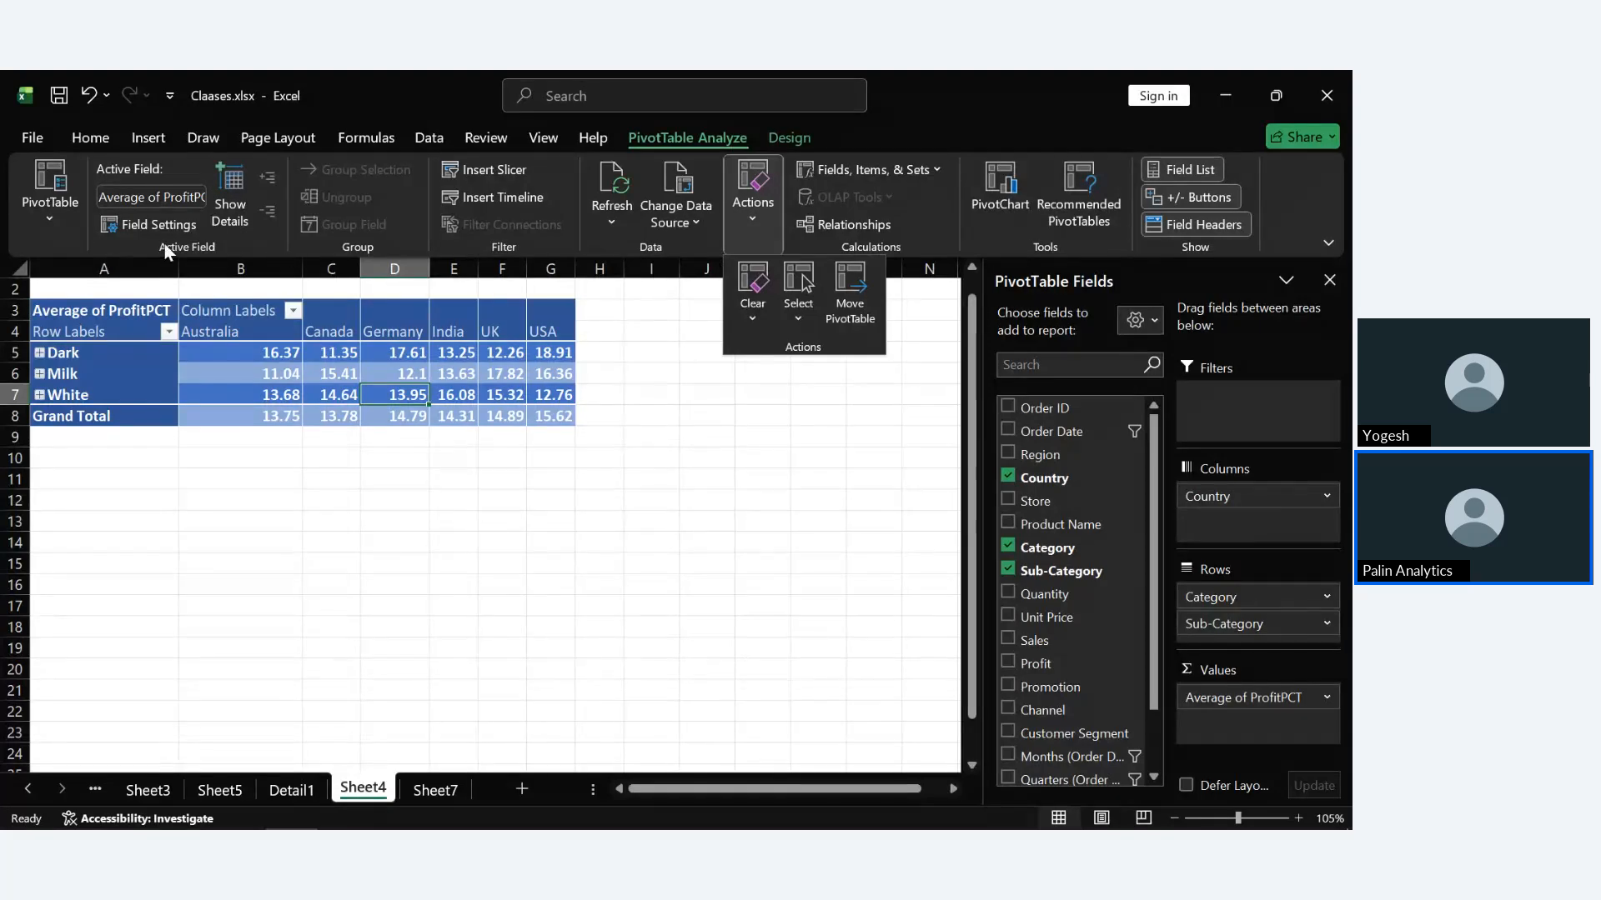
{"action": "left_click", "coordinate": [270, 174]}
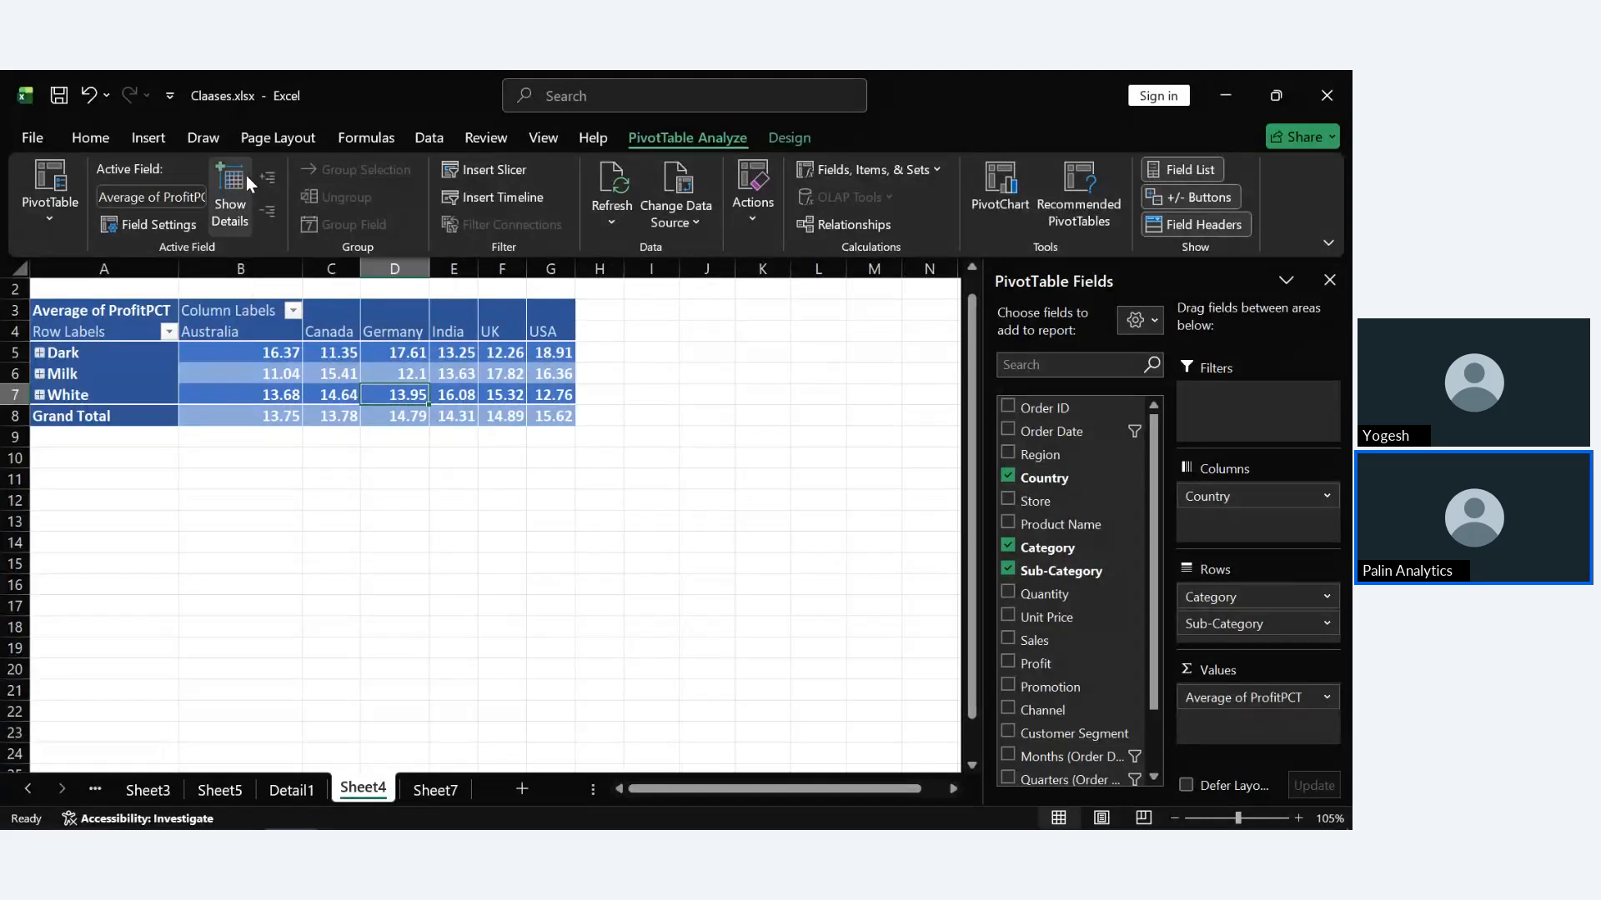
Show the detail records behind the White category's Germany value on a new sheet, and return to the PivotTable on Sheet4.
{"action": "left_click", "coordinate": [247, 175]}
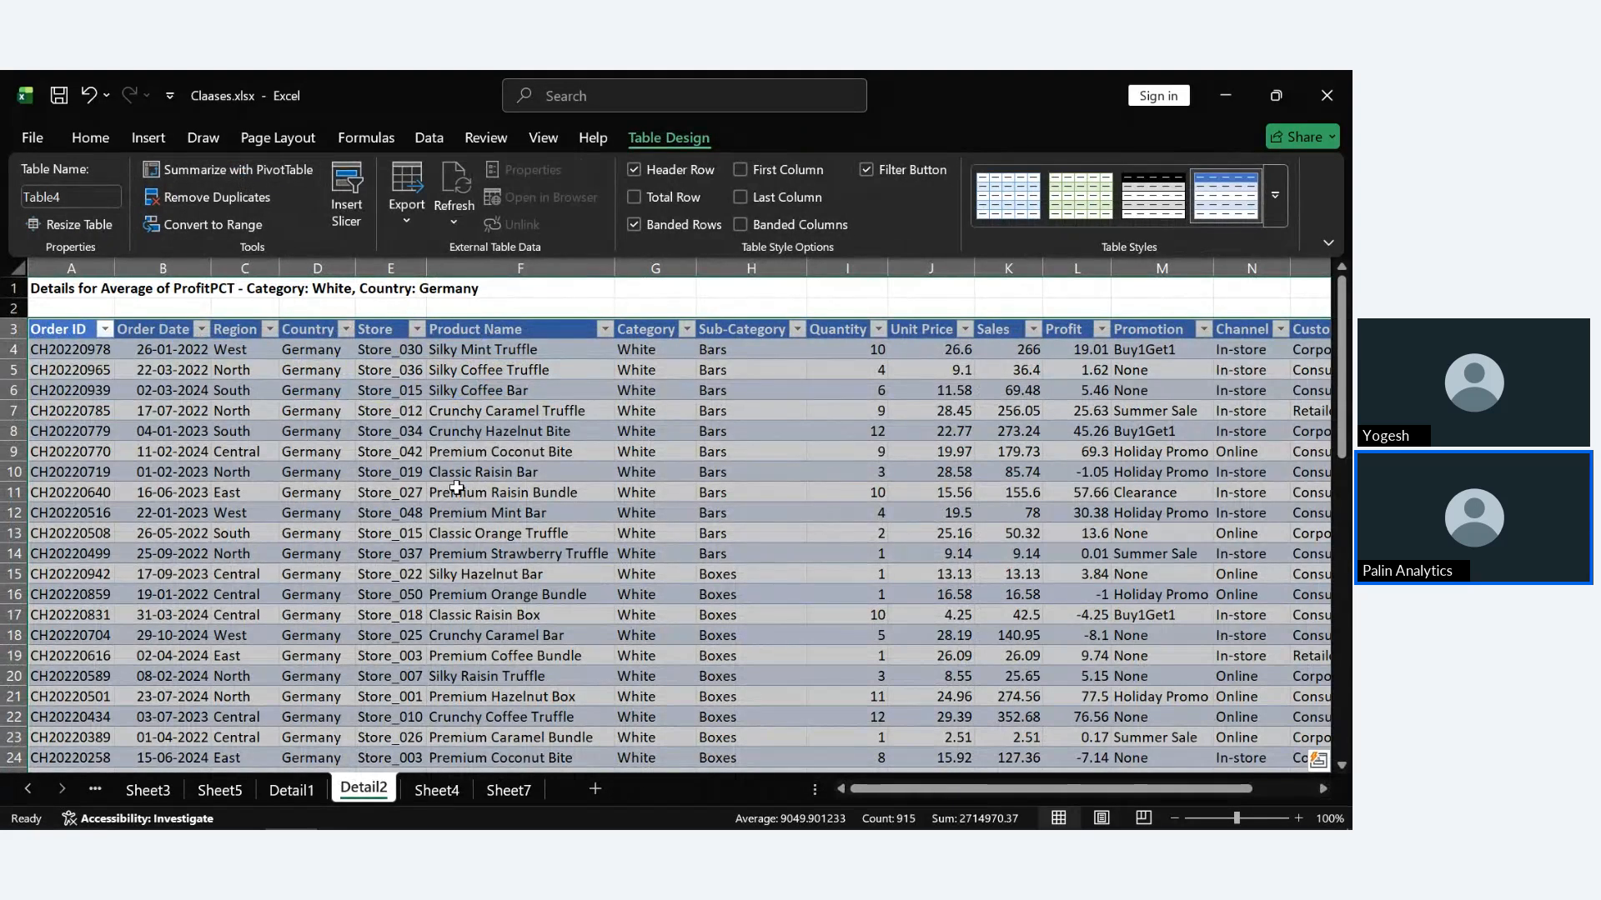
{"action": "left_click", "coordinate": [288, 792]}
{"action": "left_click", "coordinate": [426, 790]}
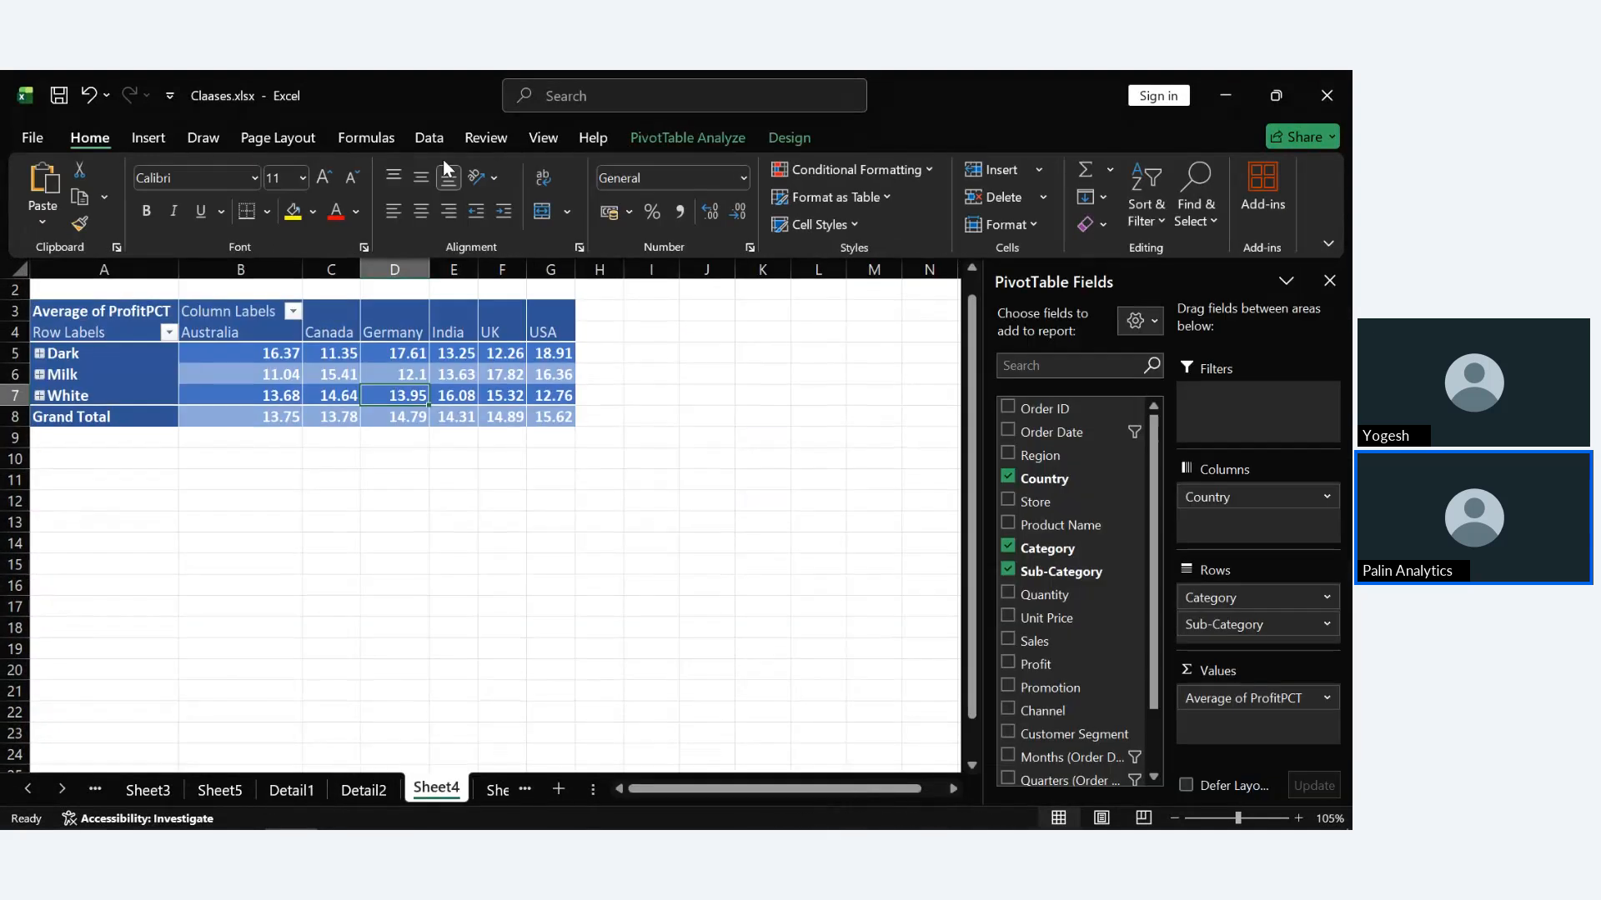
Expand the entire Category field in the PivotTable to show the sub-categories, and collapse the entire field again.
{"action": "left_click", "coordinate": [673, 137]}
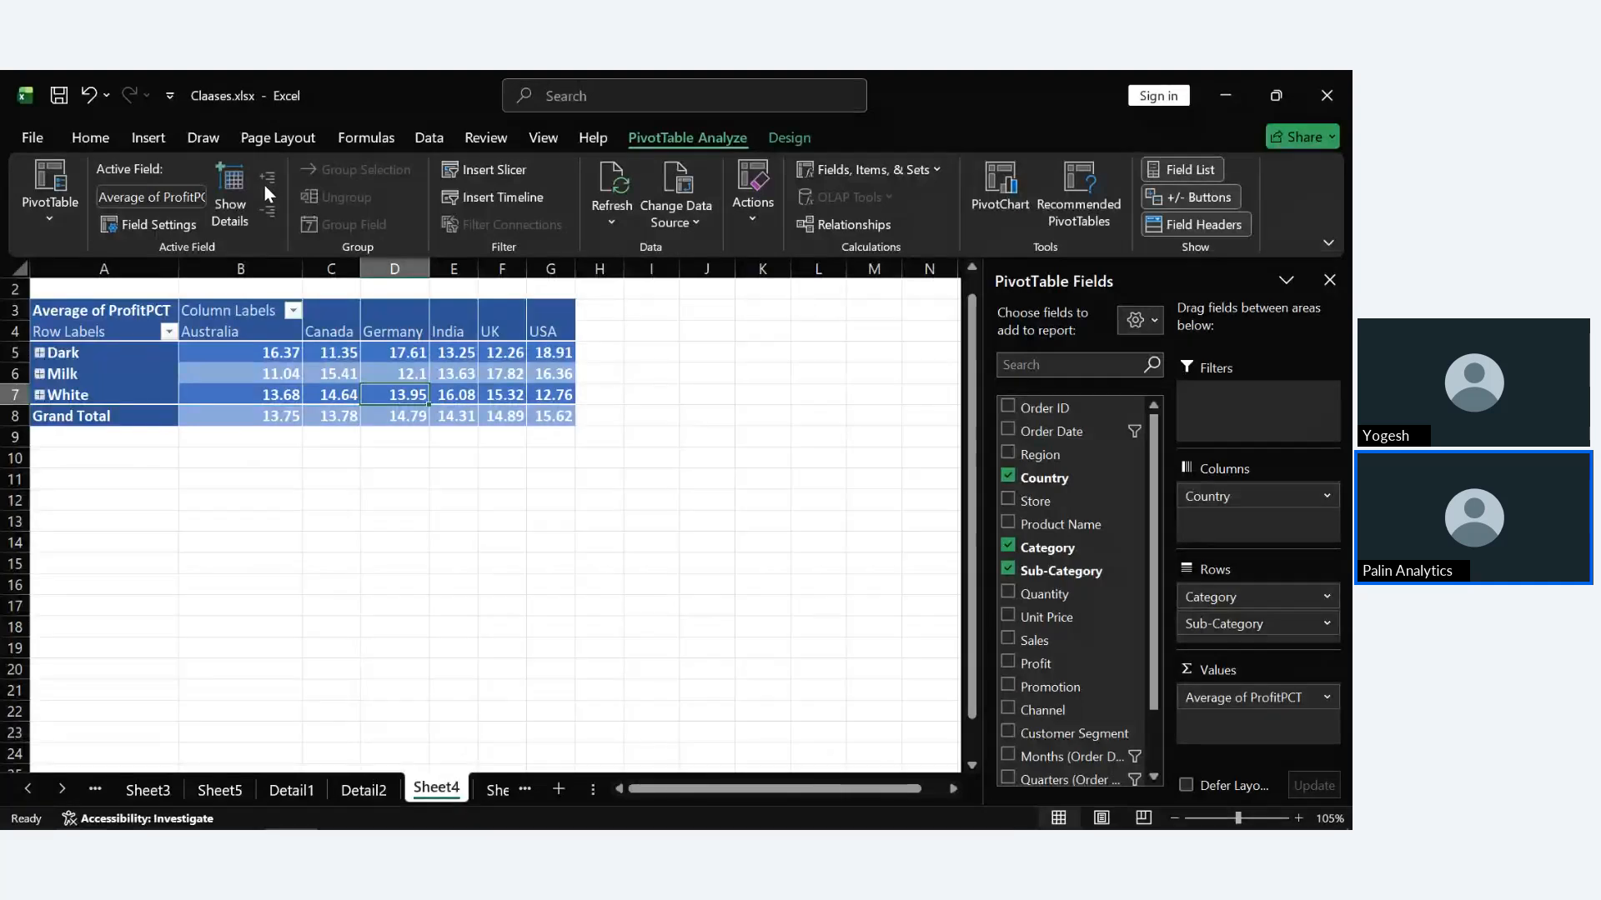
{"action": "left_click", "coordinate": [87, 361]}
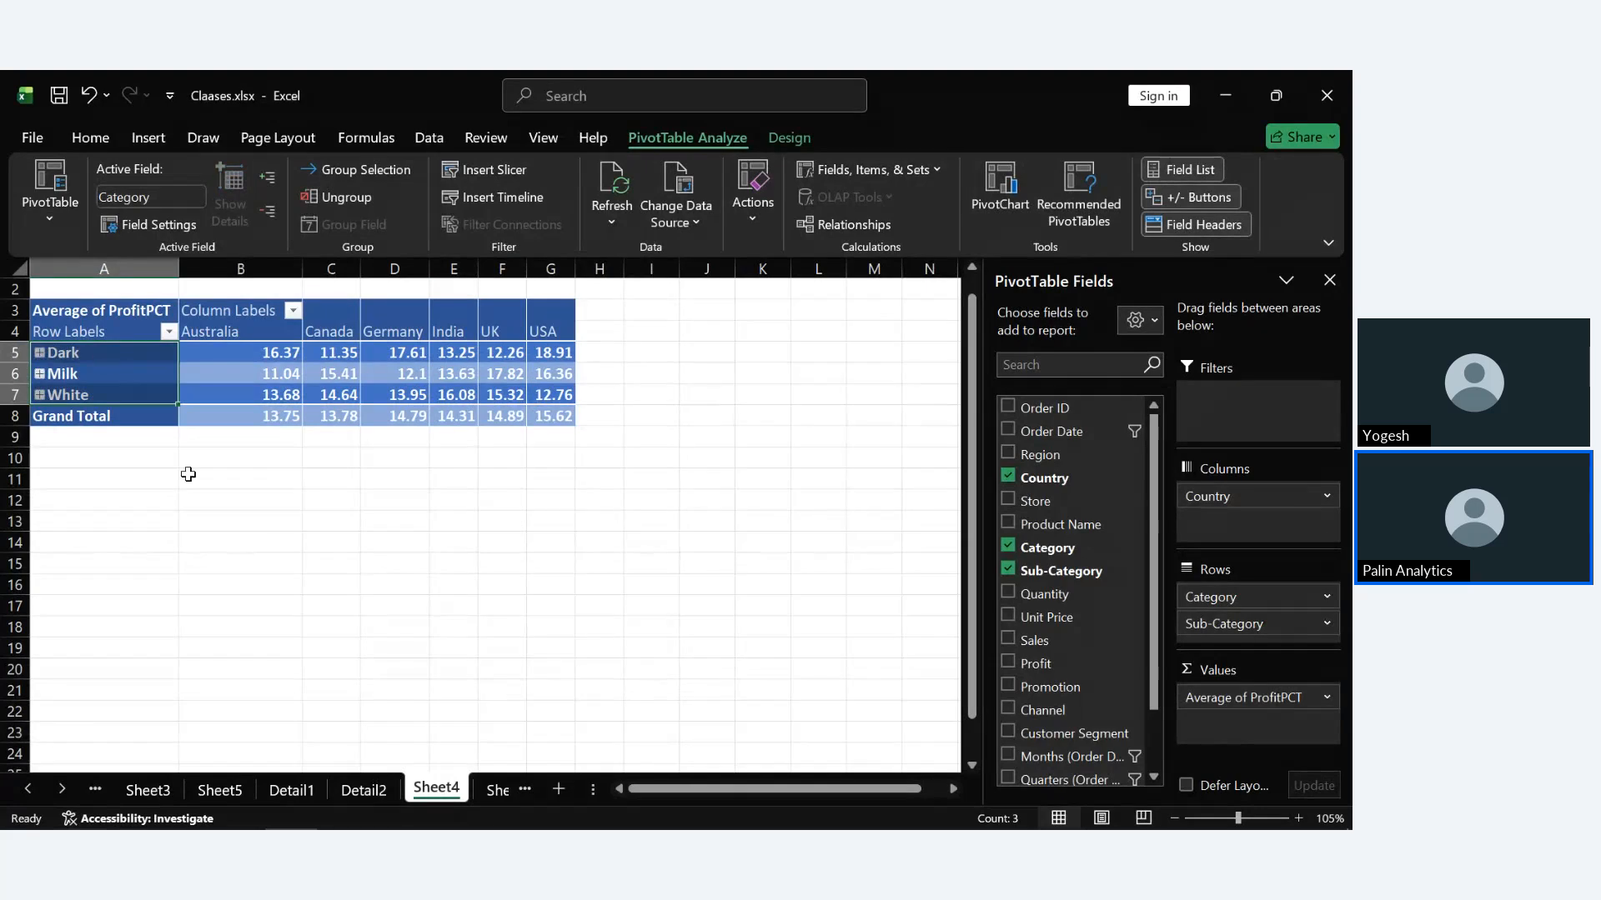
{"action": "left_click", "coordinate": [195, 519]}
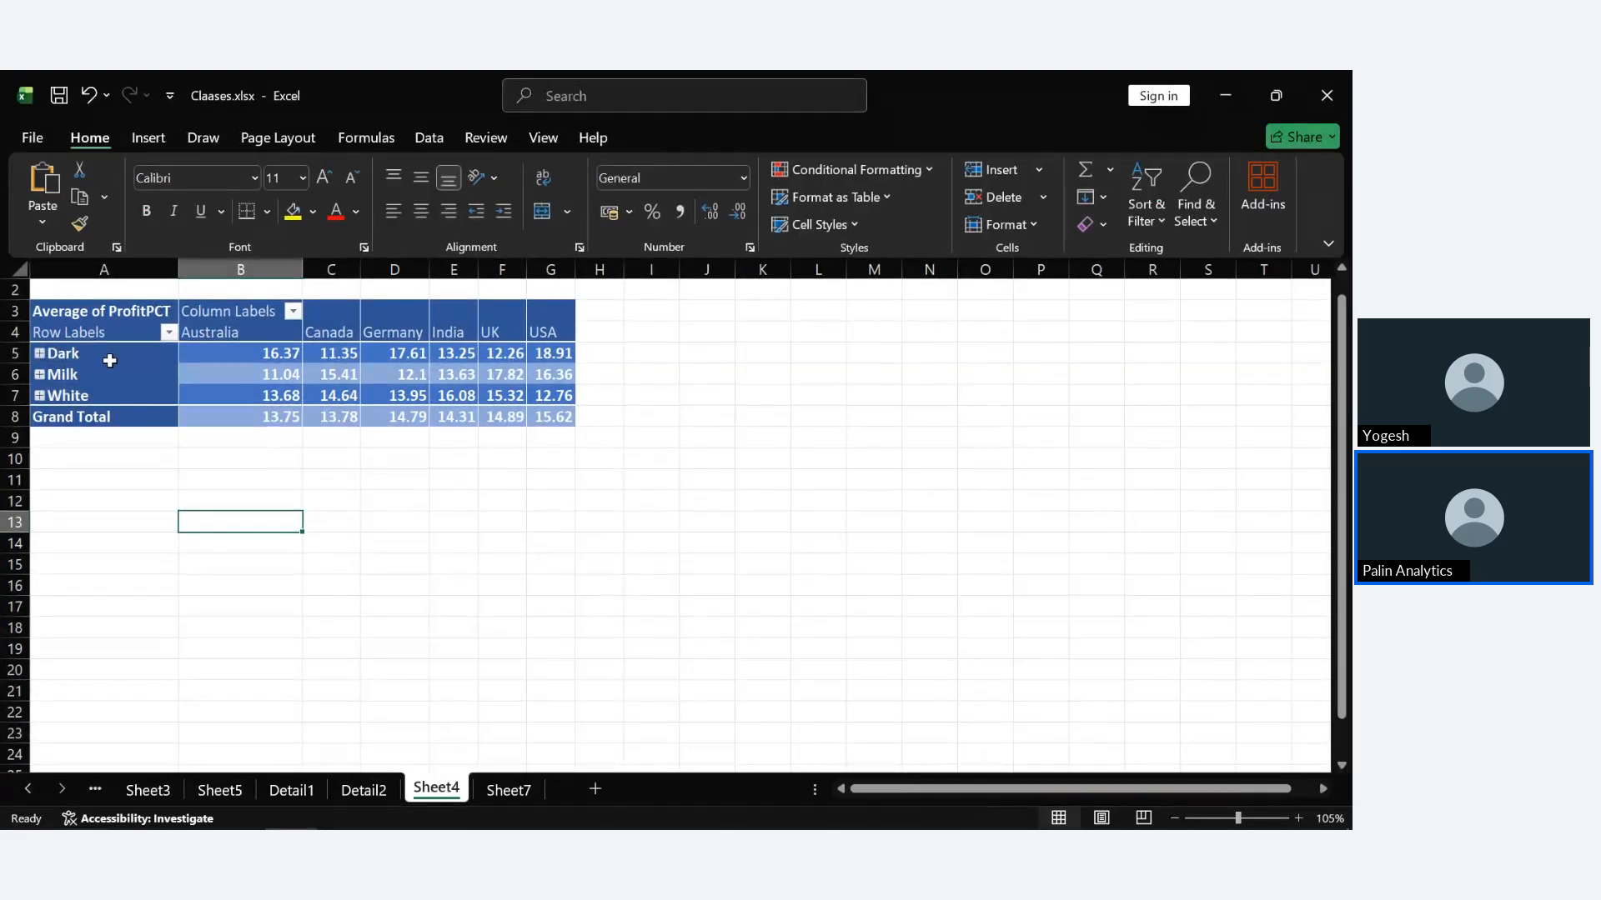
{"action": "left_click", "coordinate": [111, 361]}
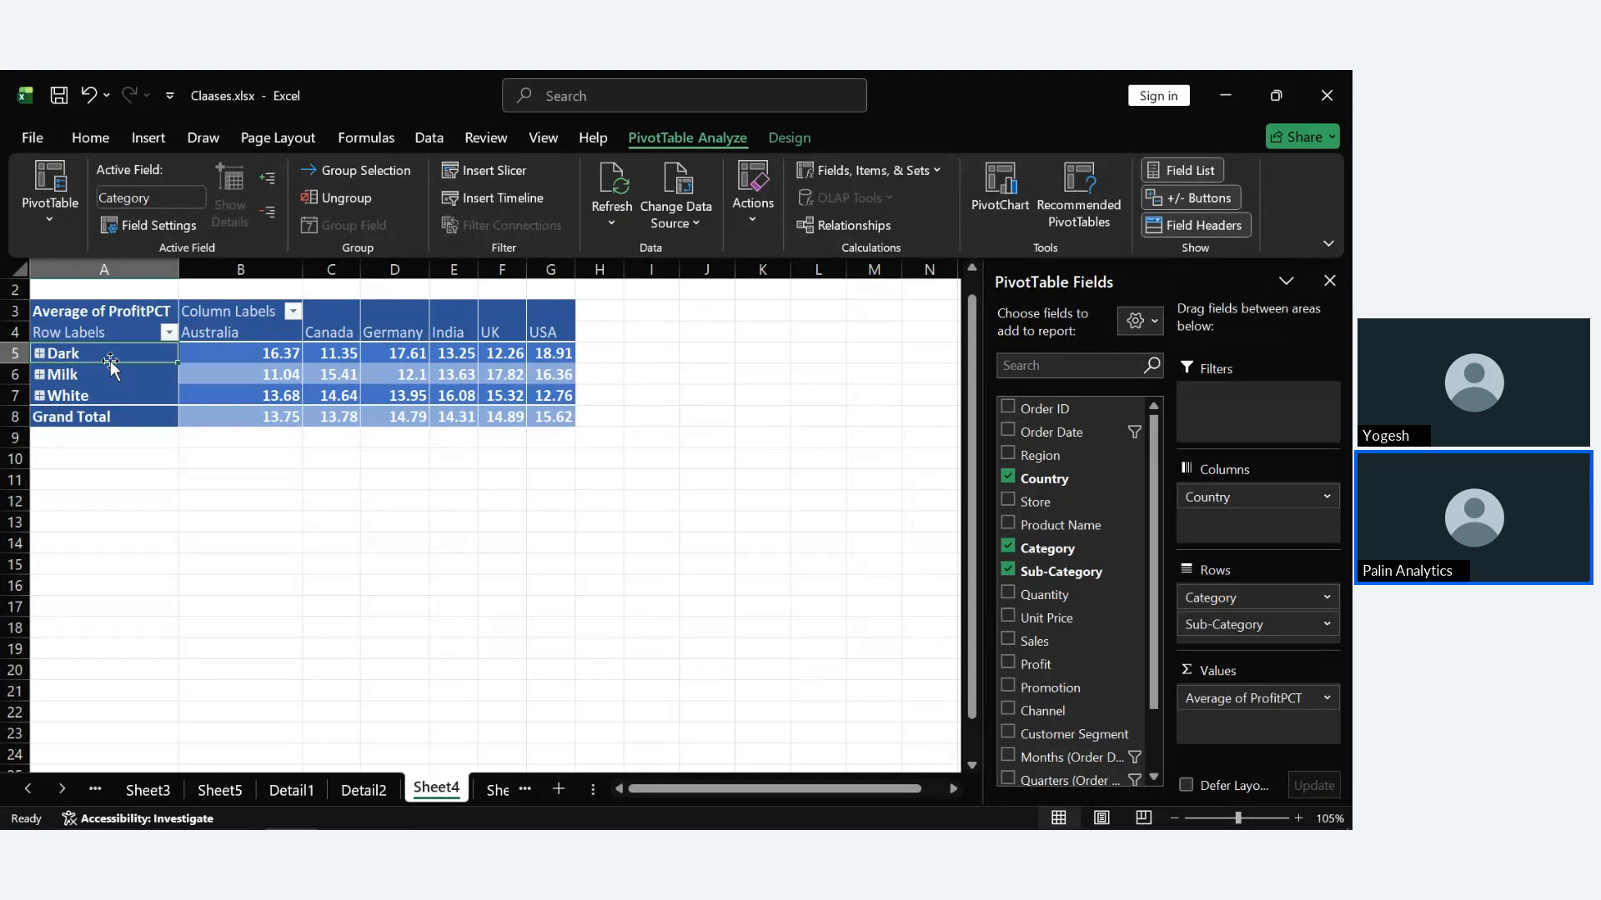
{"action": "left_click", "coordinate": [269, 177]}
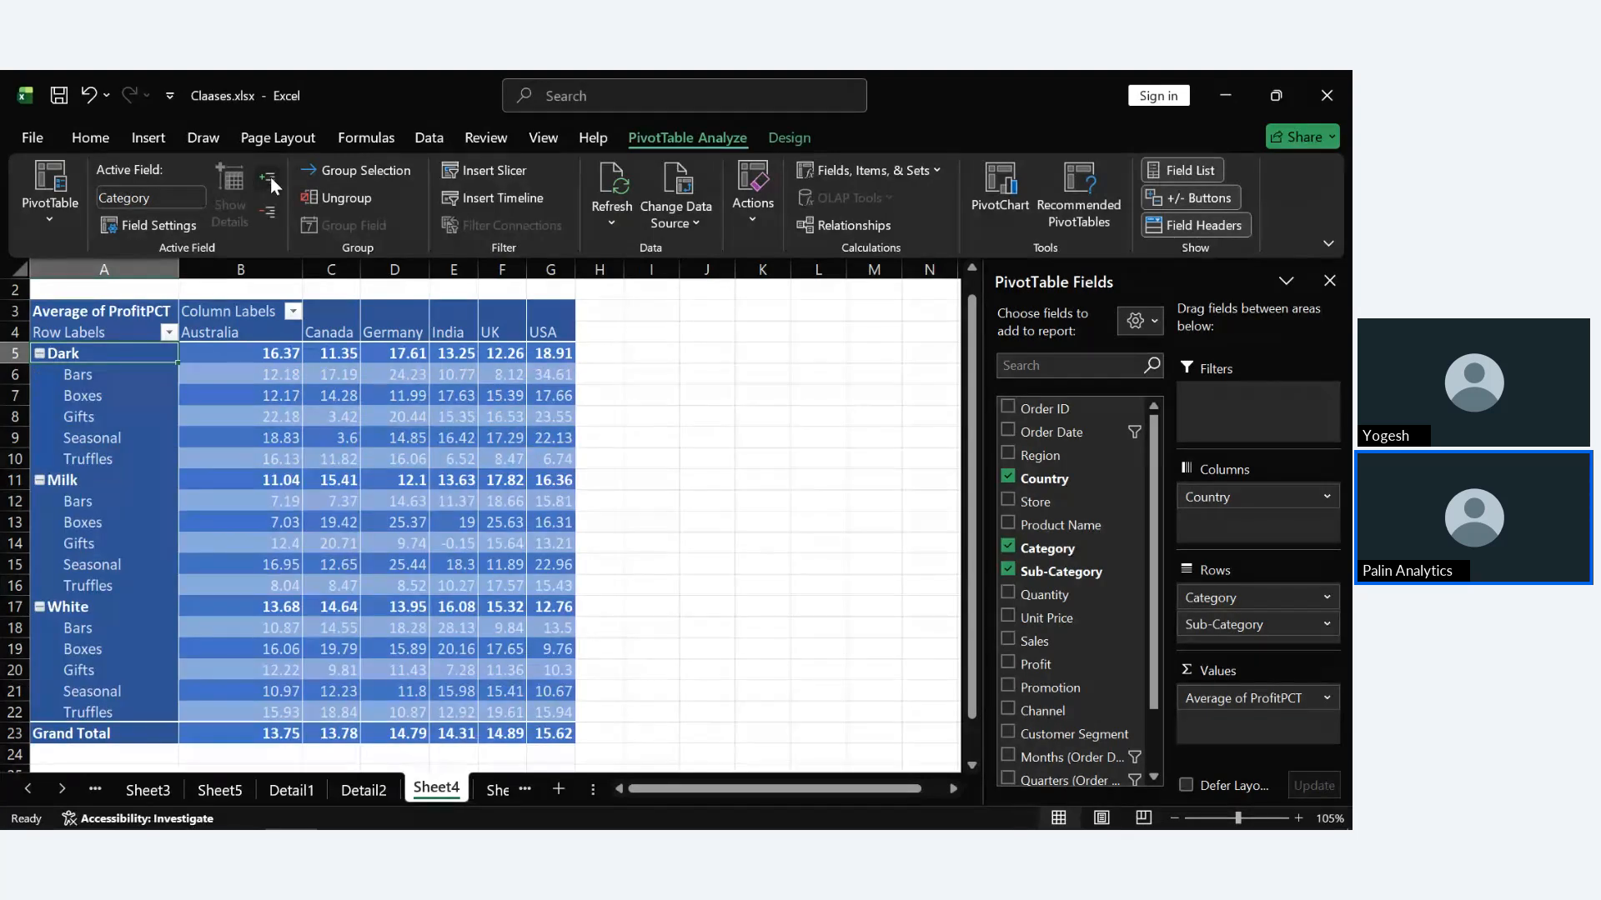
{"action": "left_click", "coordinate": [268, 207]}
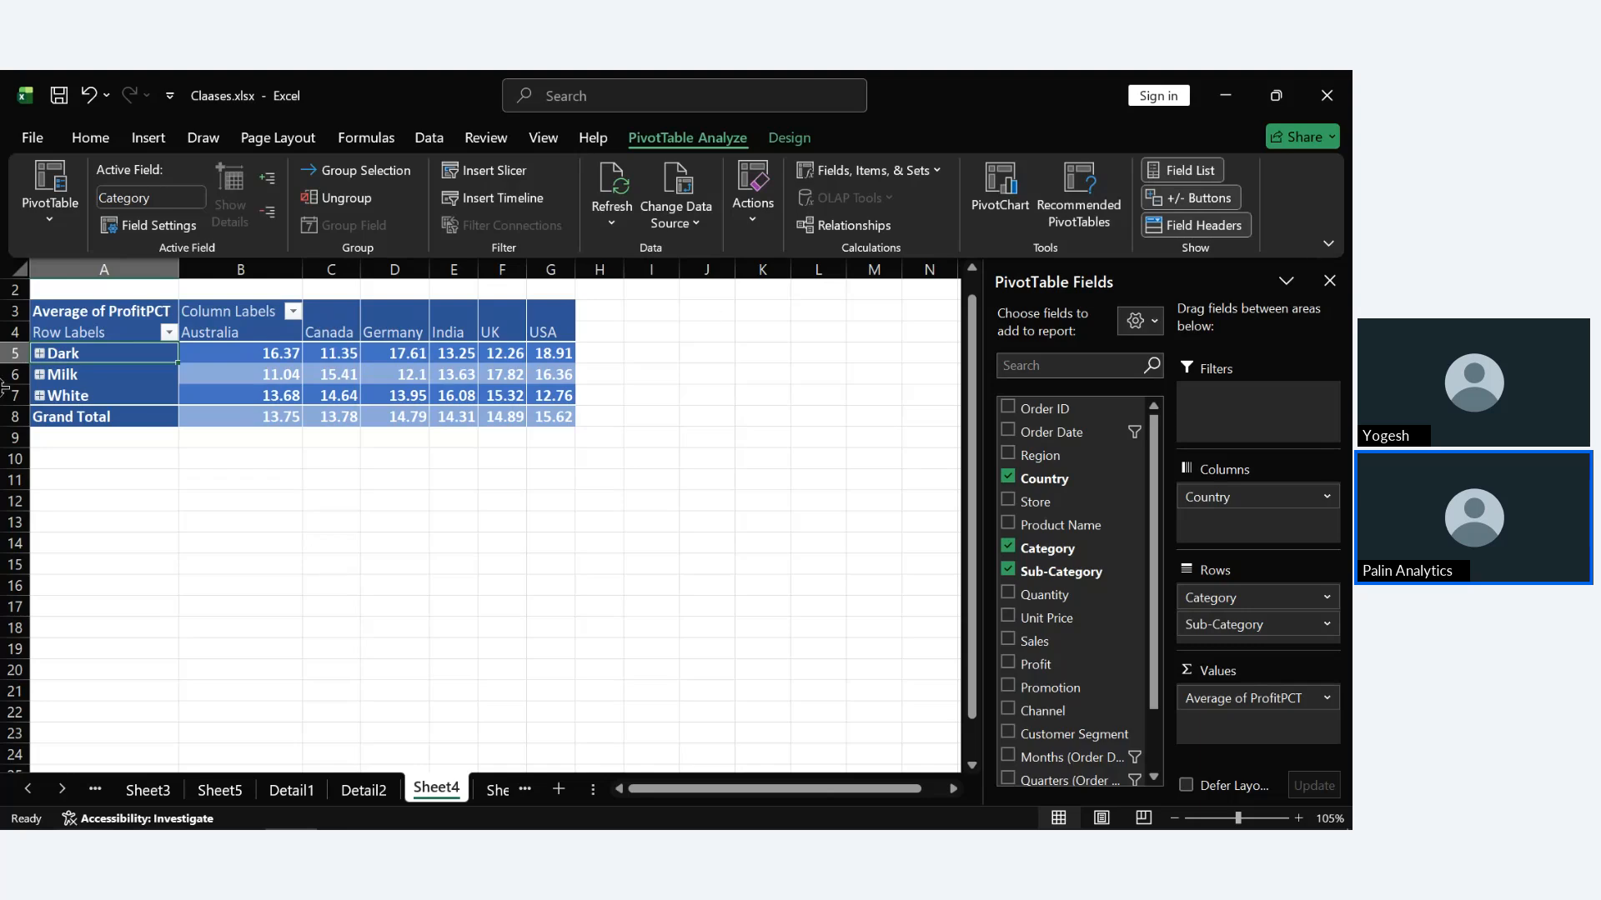
Expand only the Dark category, and hide the PivotTable's field headers and show them again.
{"action": "left_click", "coordinate": [41, 354]}
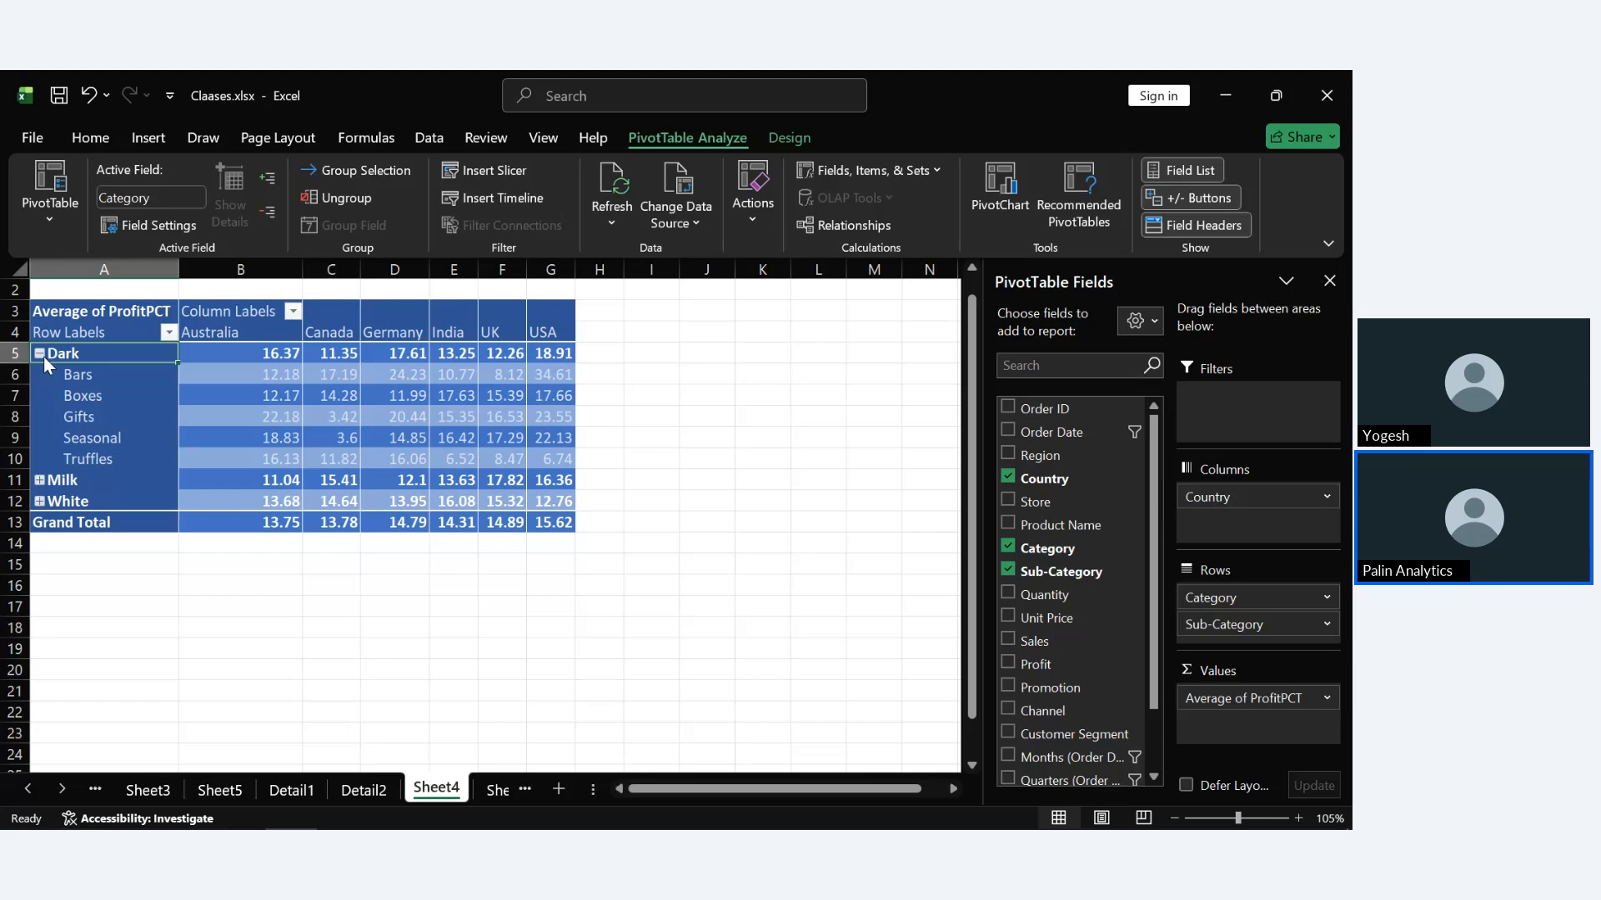
{"action": "left_click", "coordinate": [1206, 231]}
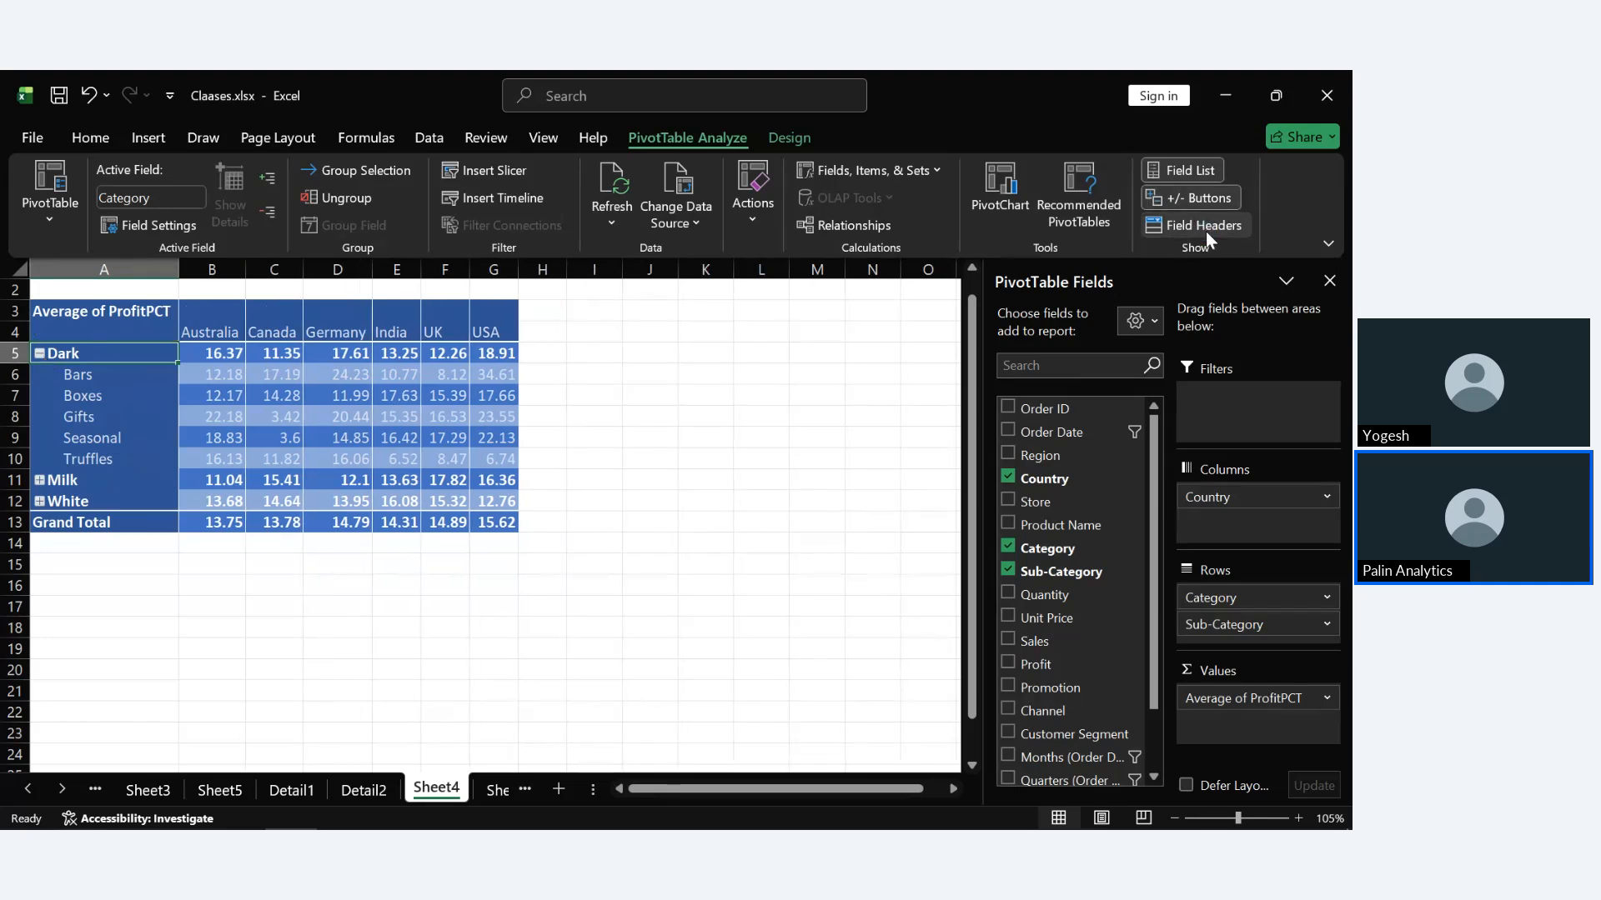
{"action": "left_click", "coordinate": [1205, 232]}
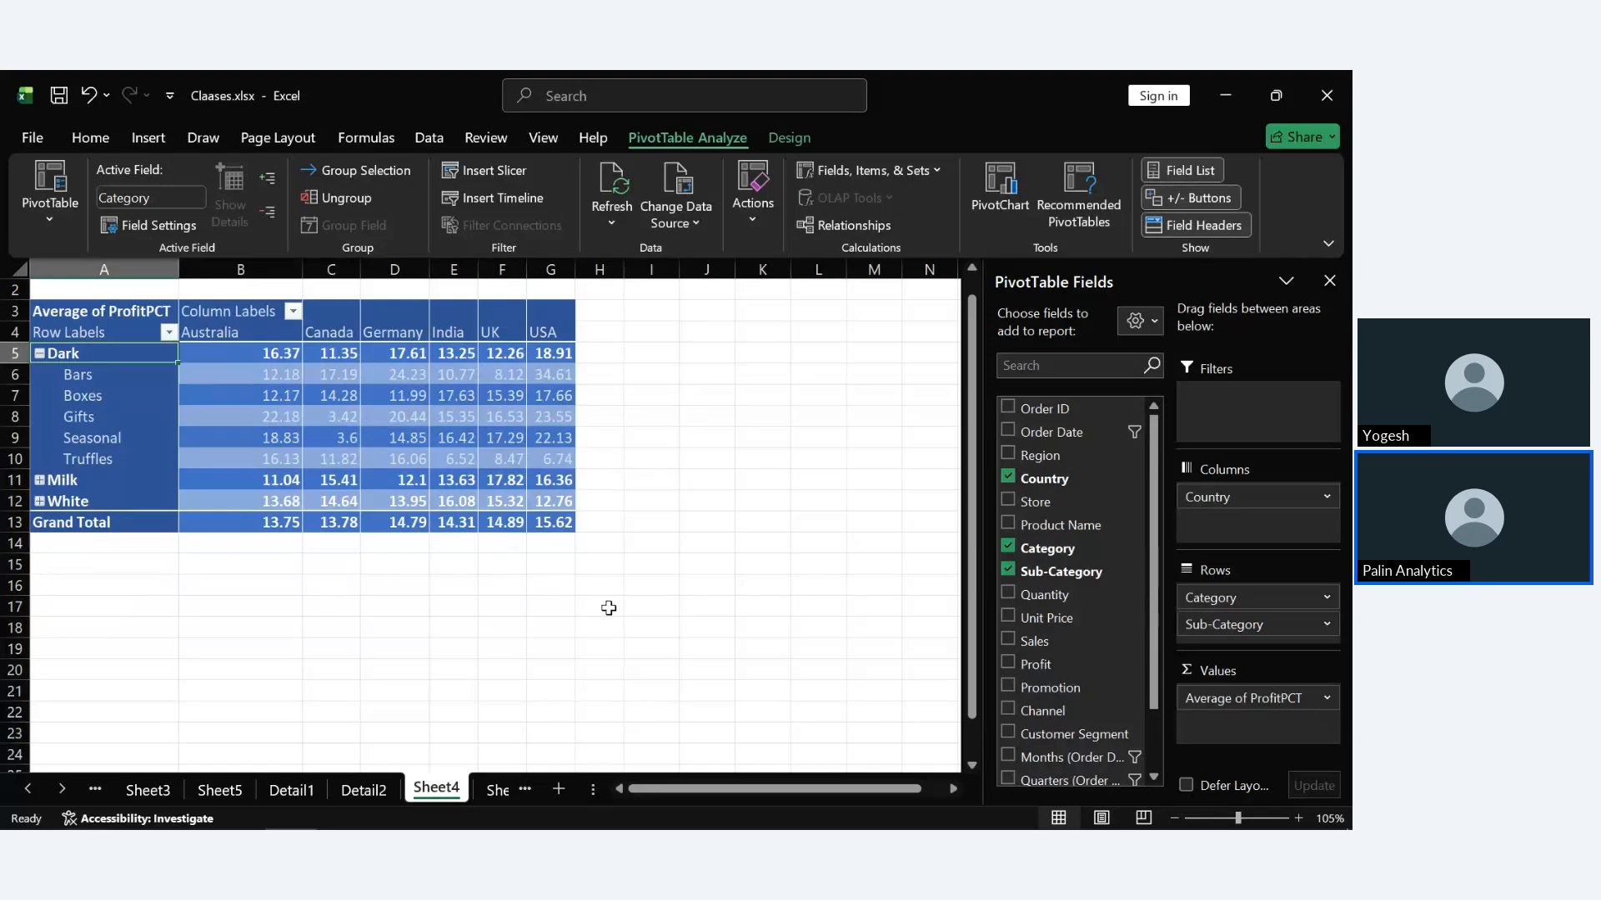
Examine the order records on Sheet7 that feed the PivotTable on Sheet4, alongside the PivotTable's refresh option.
{"action": "left_click", "coordinate": [795, 138]}
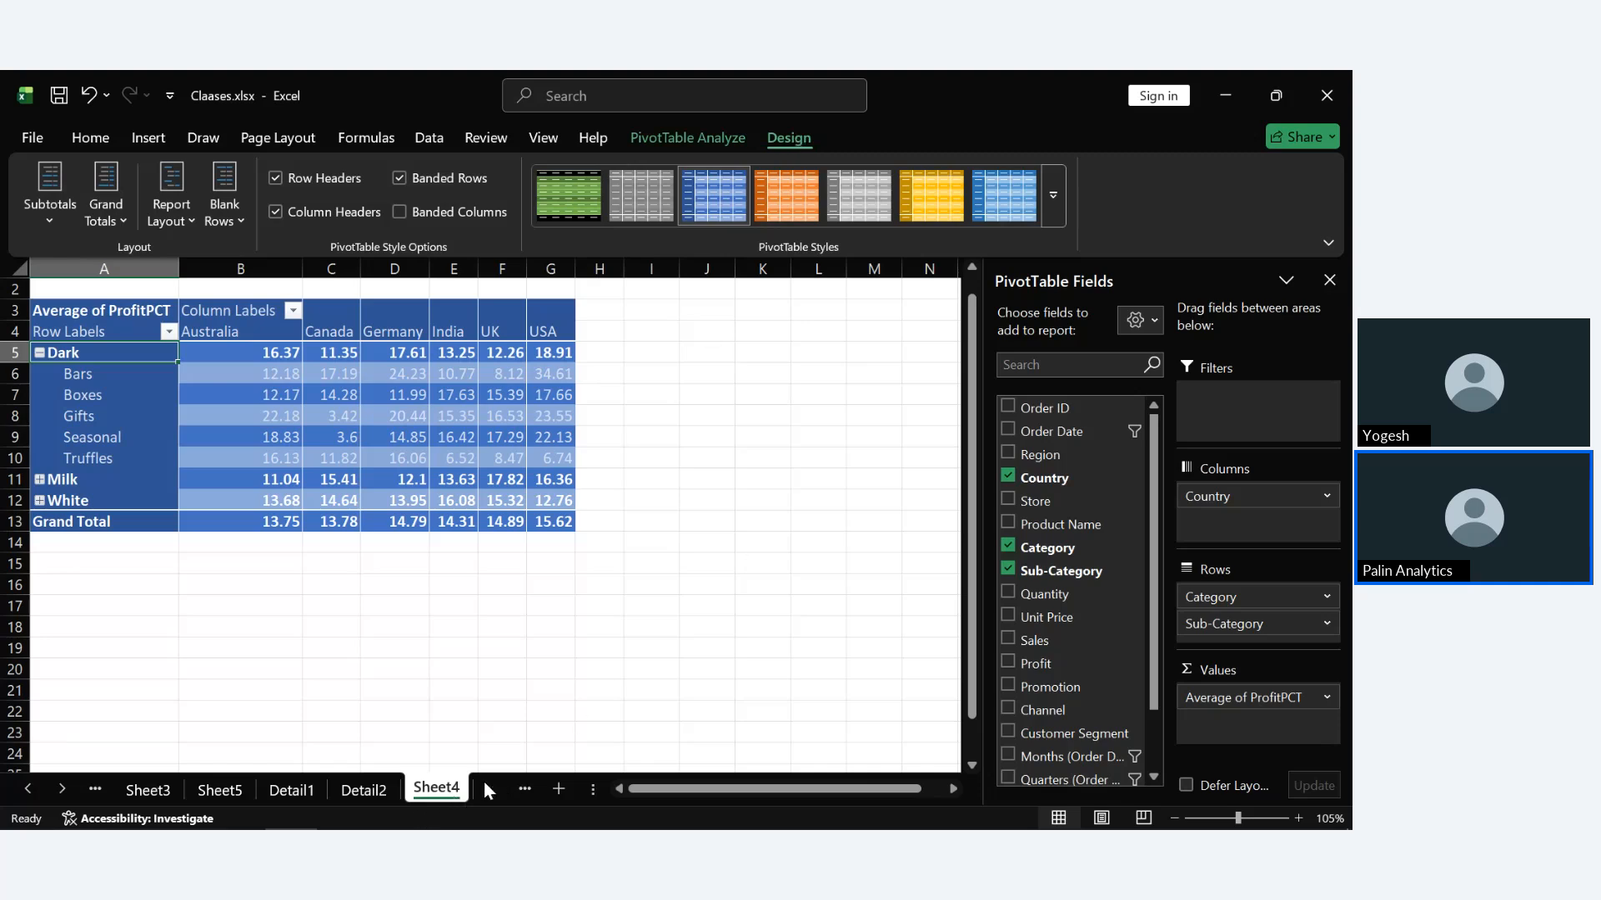
{"action": "left_click", "coordinate": [484, 782]}
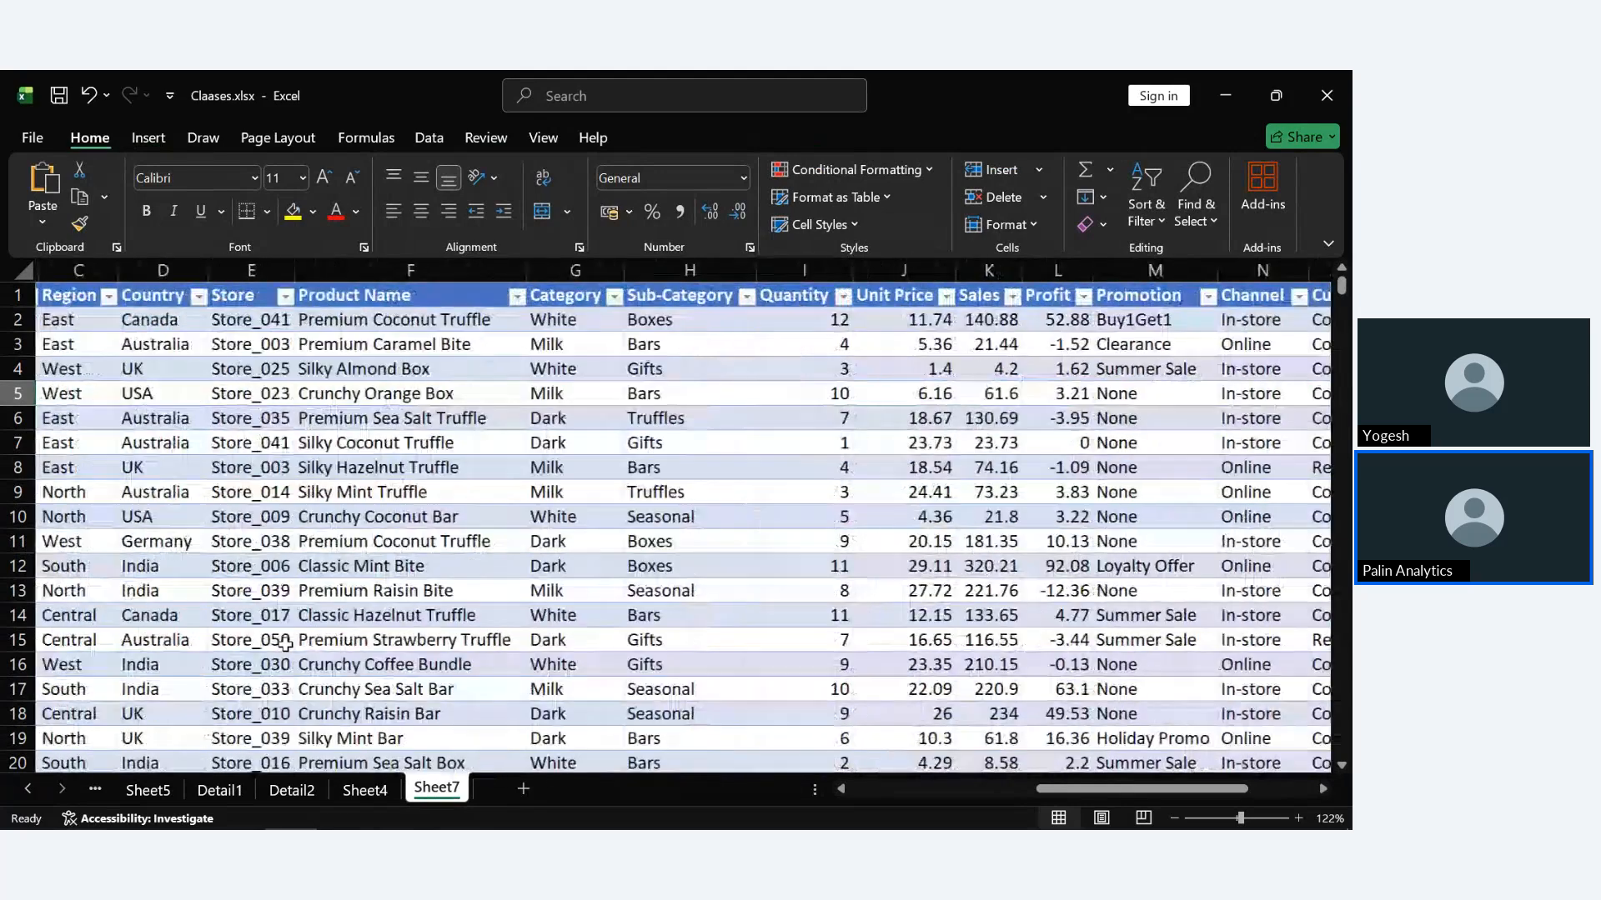
{"action": "scroll", "coordinate": [284, 643], "scroll_direction": "left", "scroll_amount": 3}
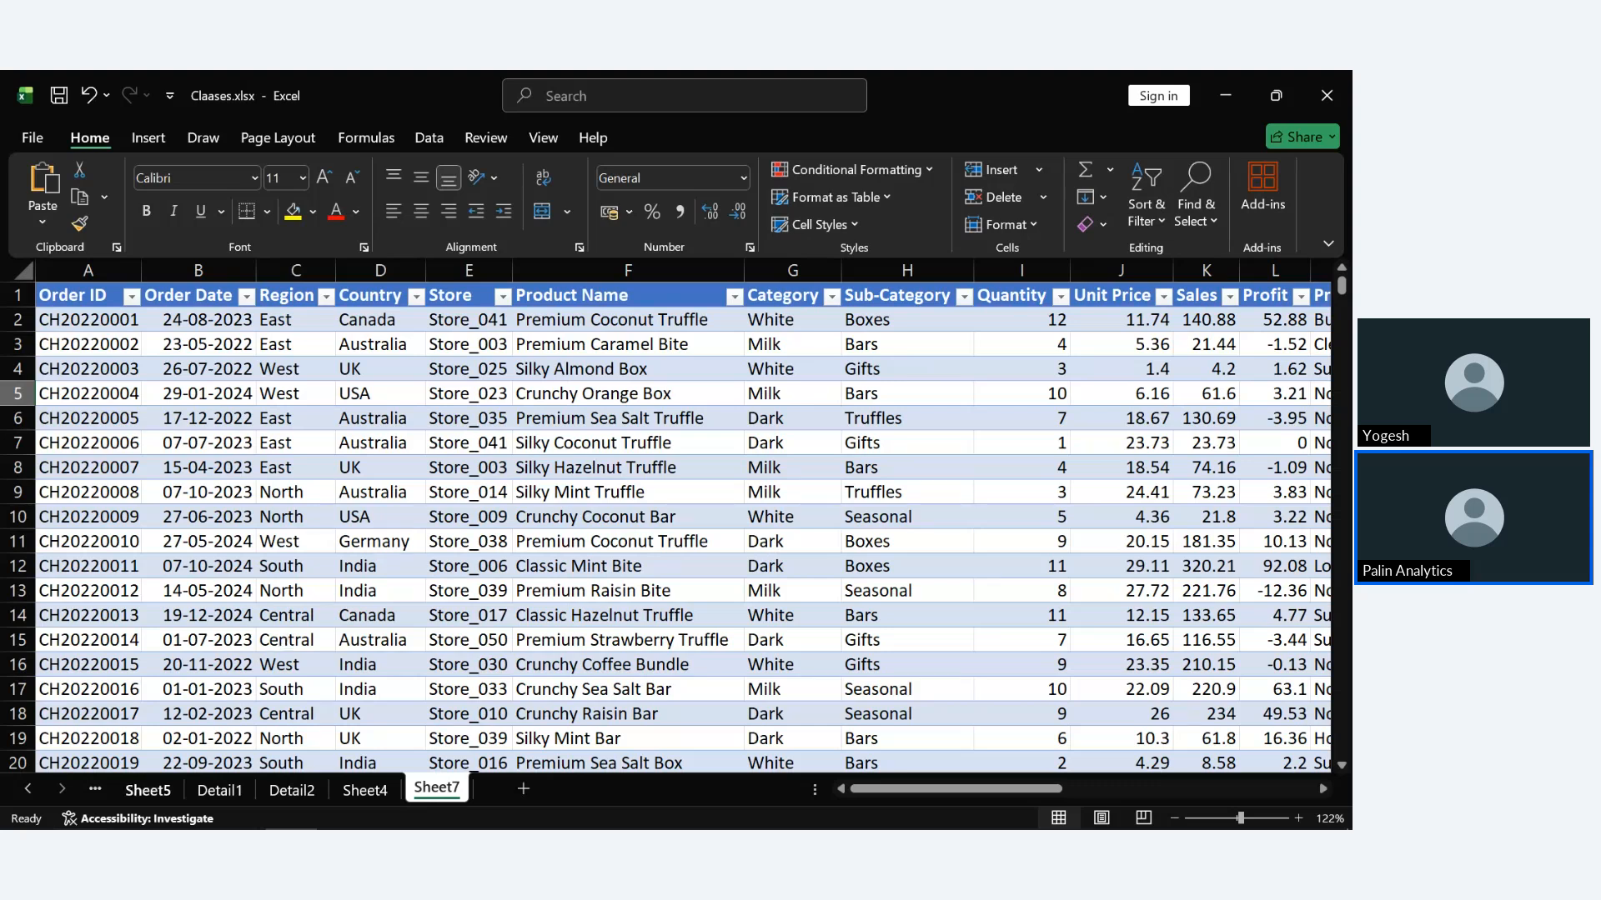
{"action": "left_click", "coordinate": [376, 787]}
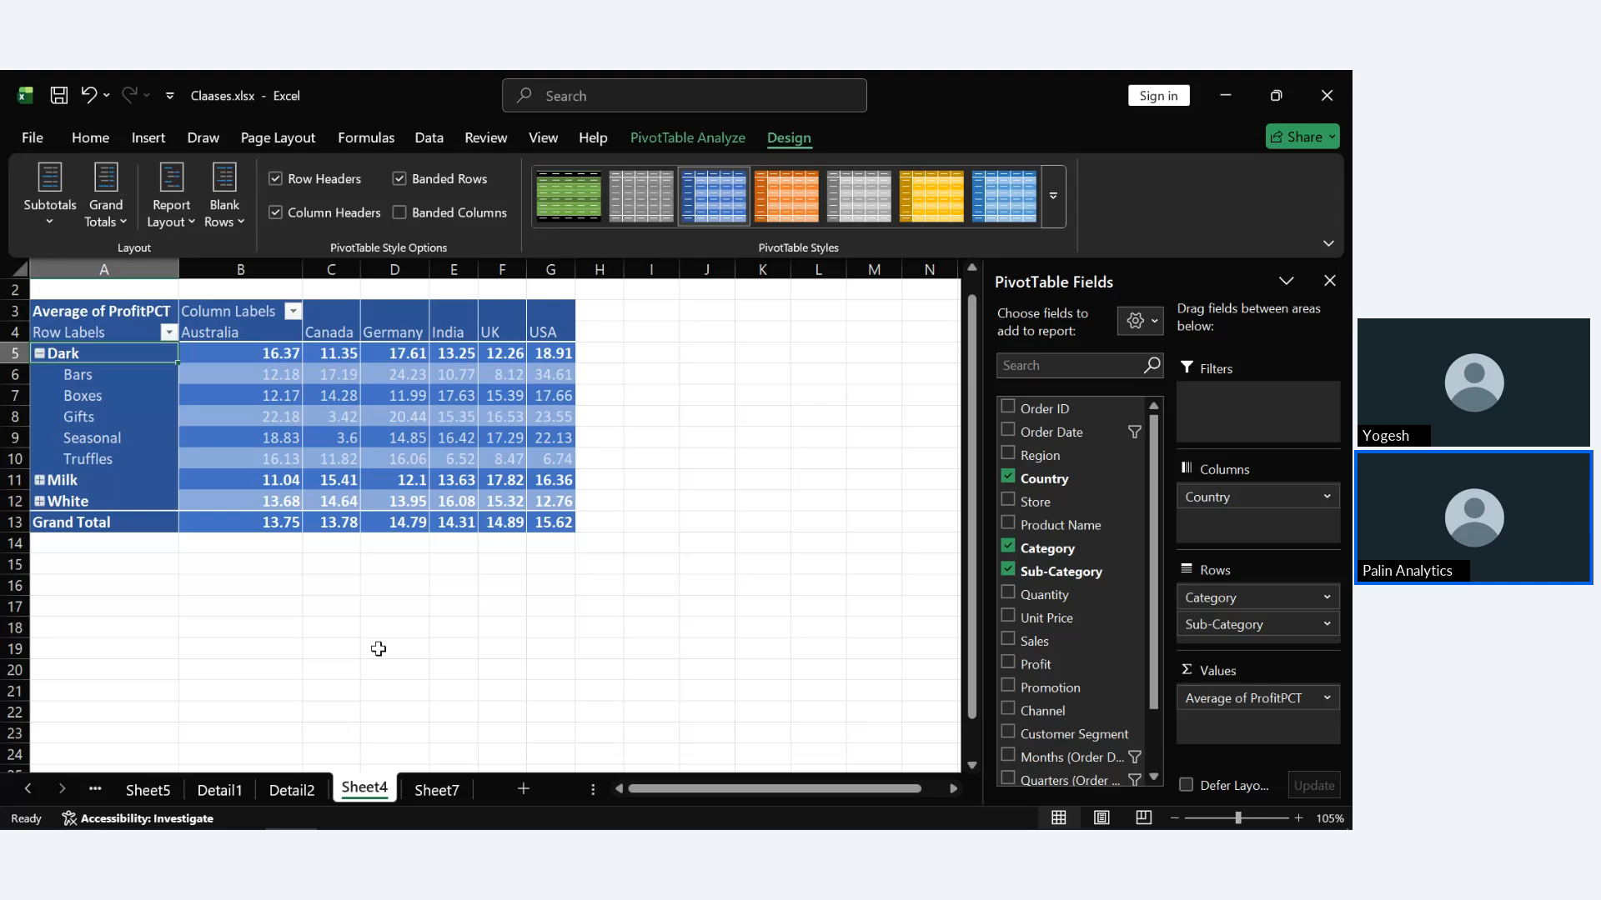
{"action": "left_click", "coordinate": [665, 142]}
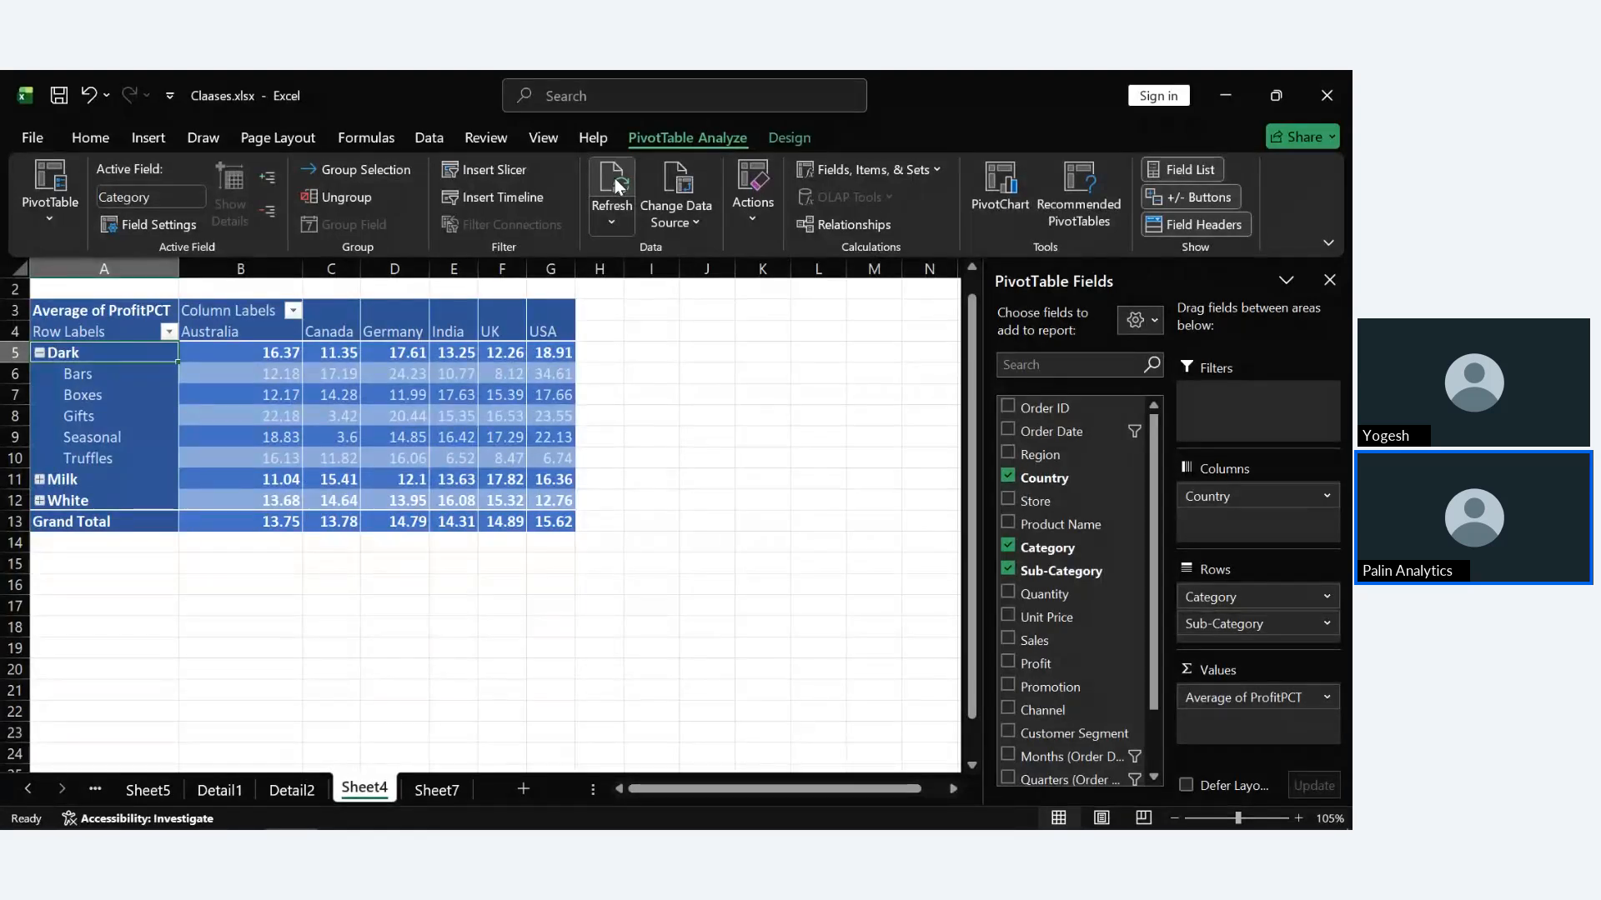
{"action": "left_click", "coordinate": [437, 789]}
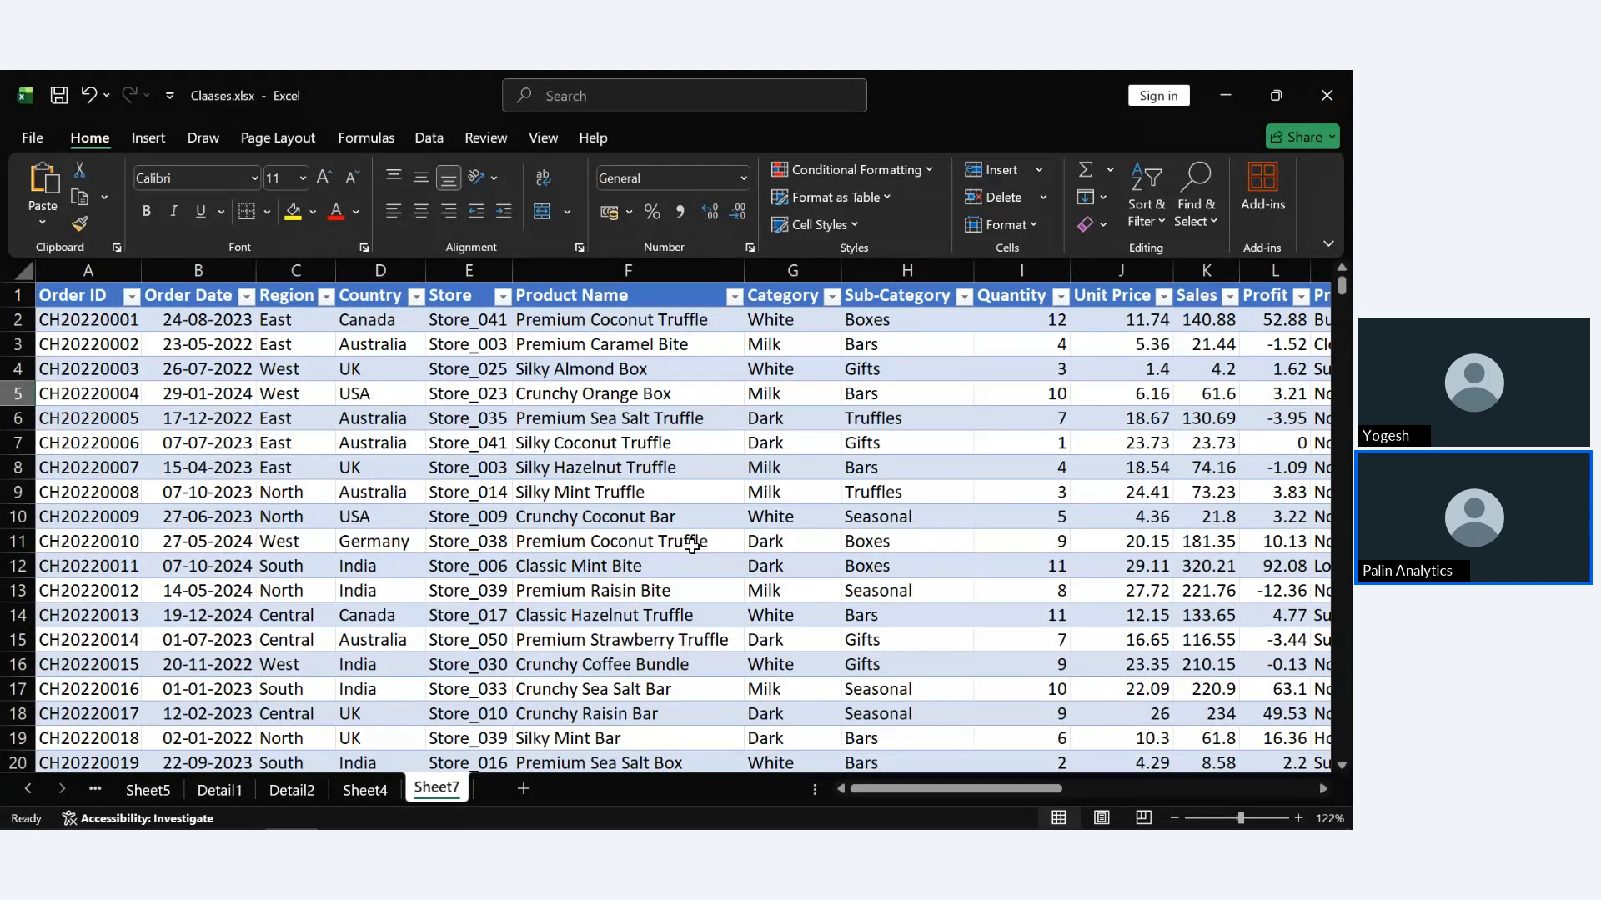
{"action": "left_click", "coordinate": [371, 790]}
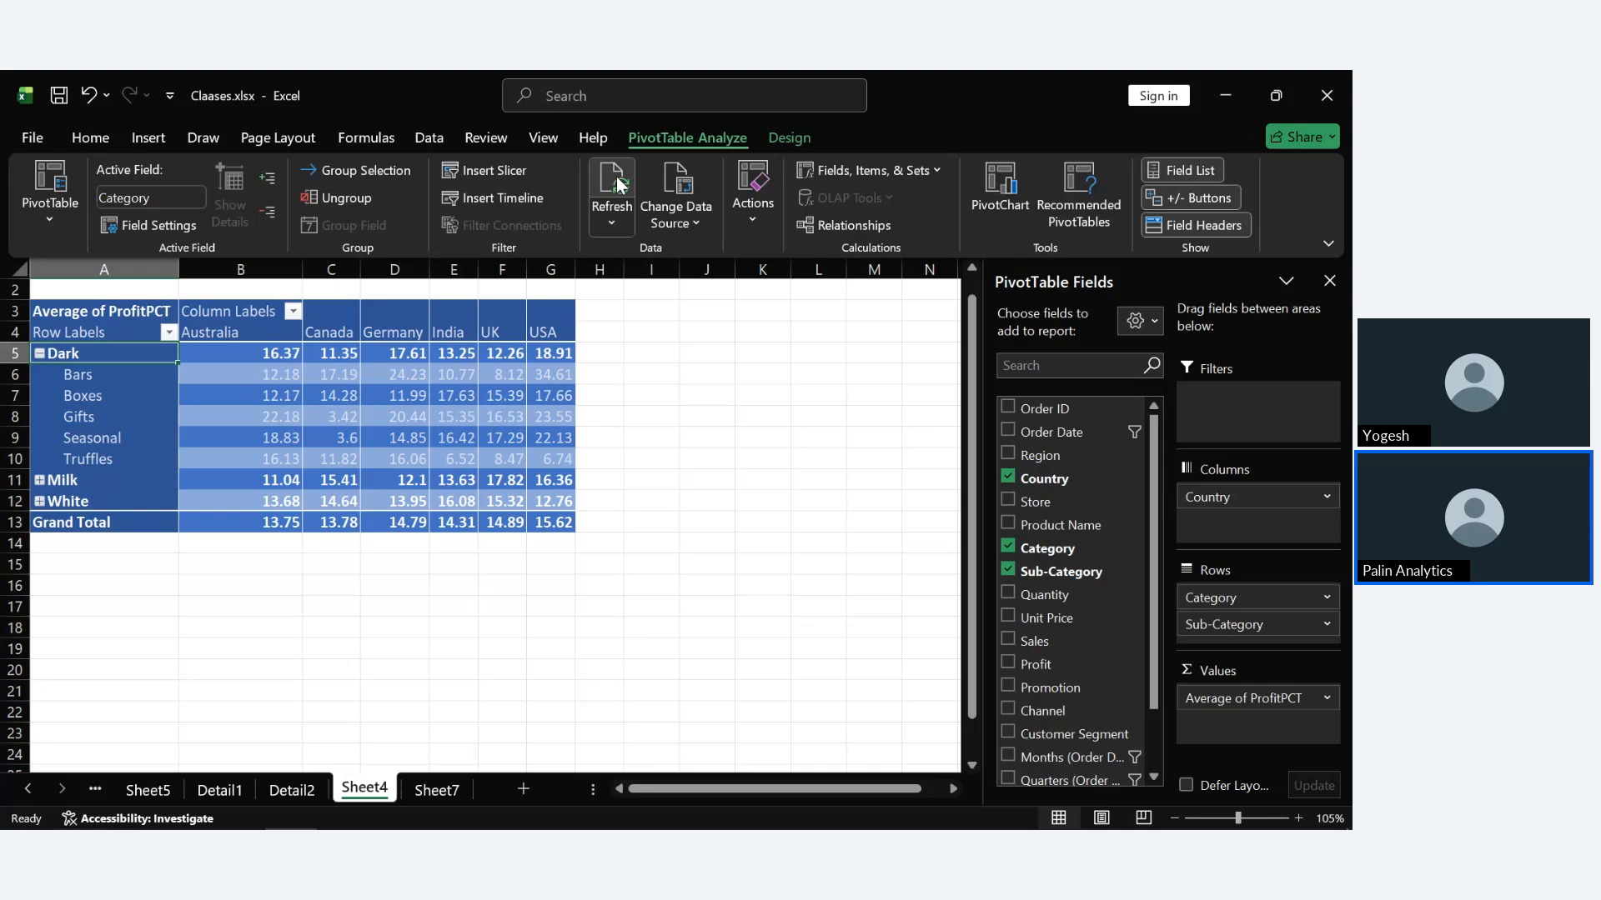
{"action": "left_click", "coordinate": [443, 792]}
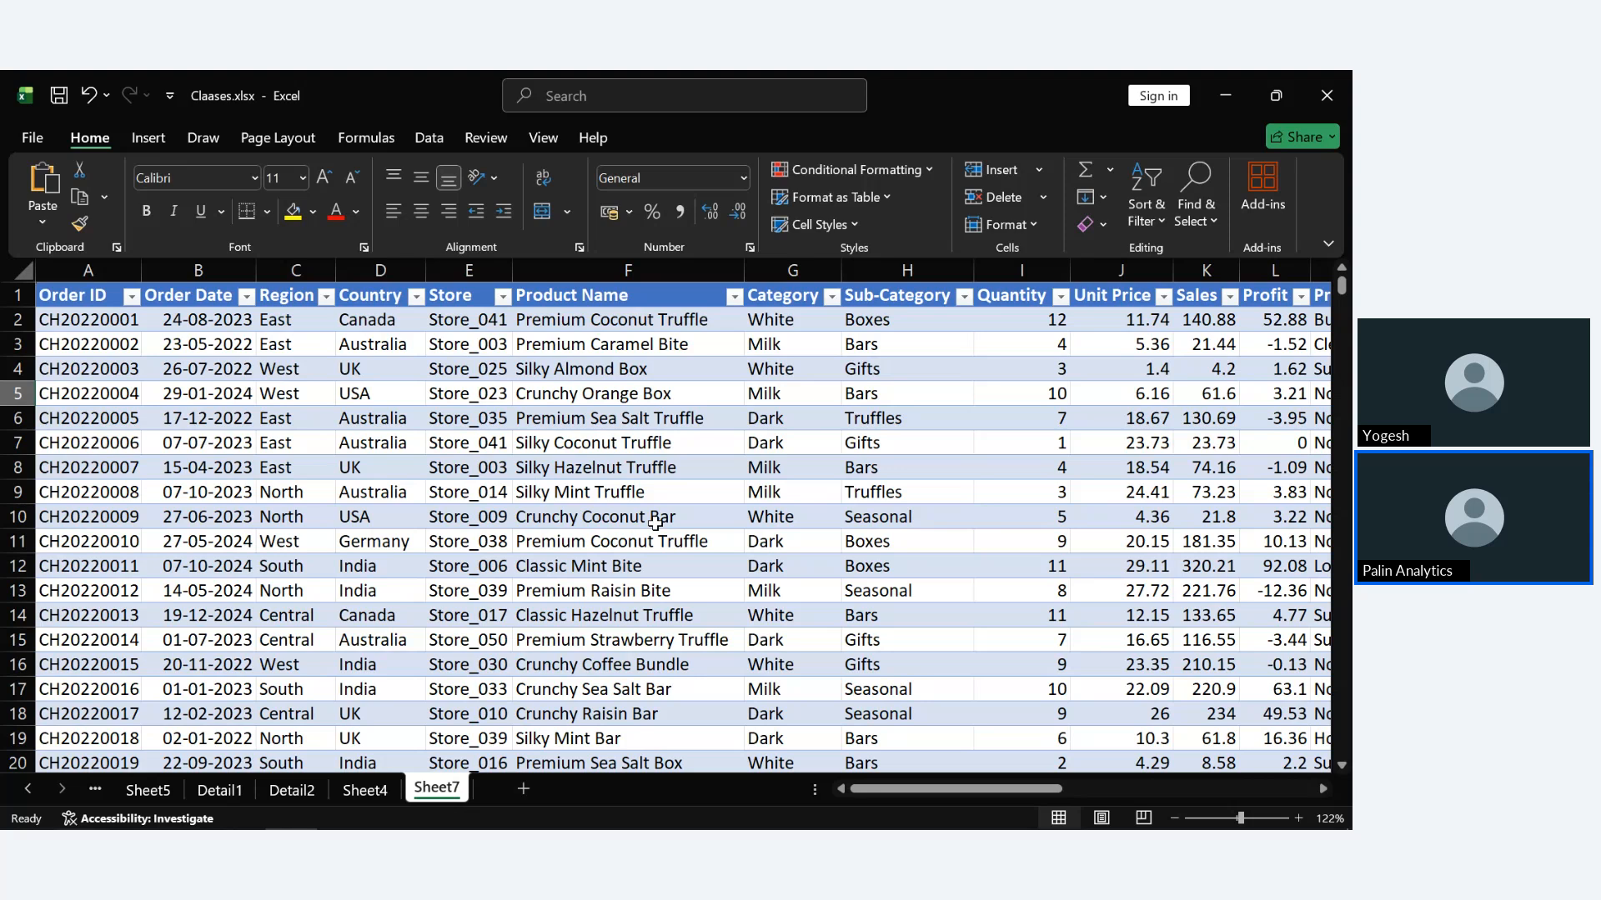
Check the data source of the PivotTable on Sheet4 and accept the existing source table.
{"action": "left_click", "coordinate": [365, 789]}
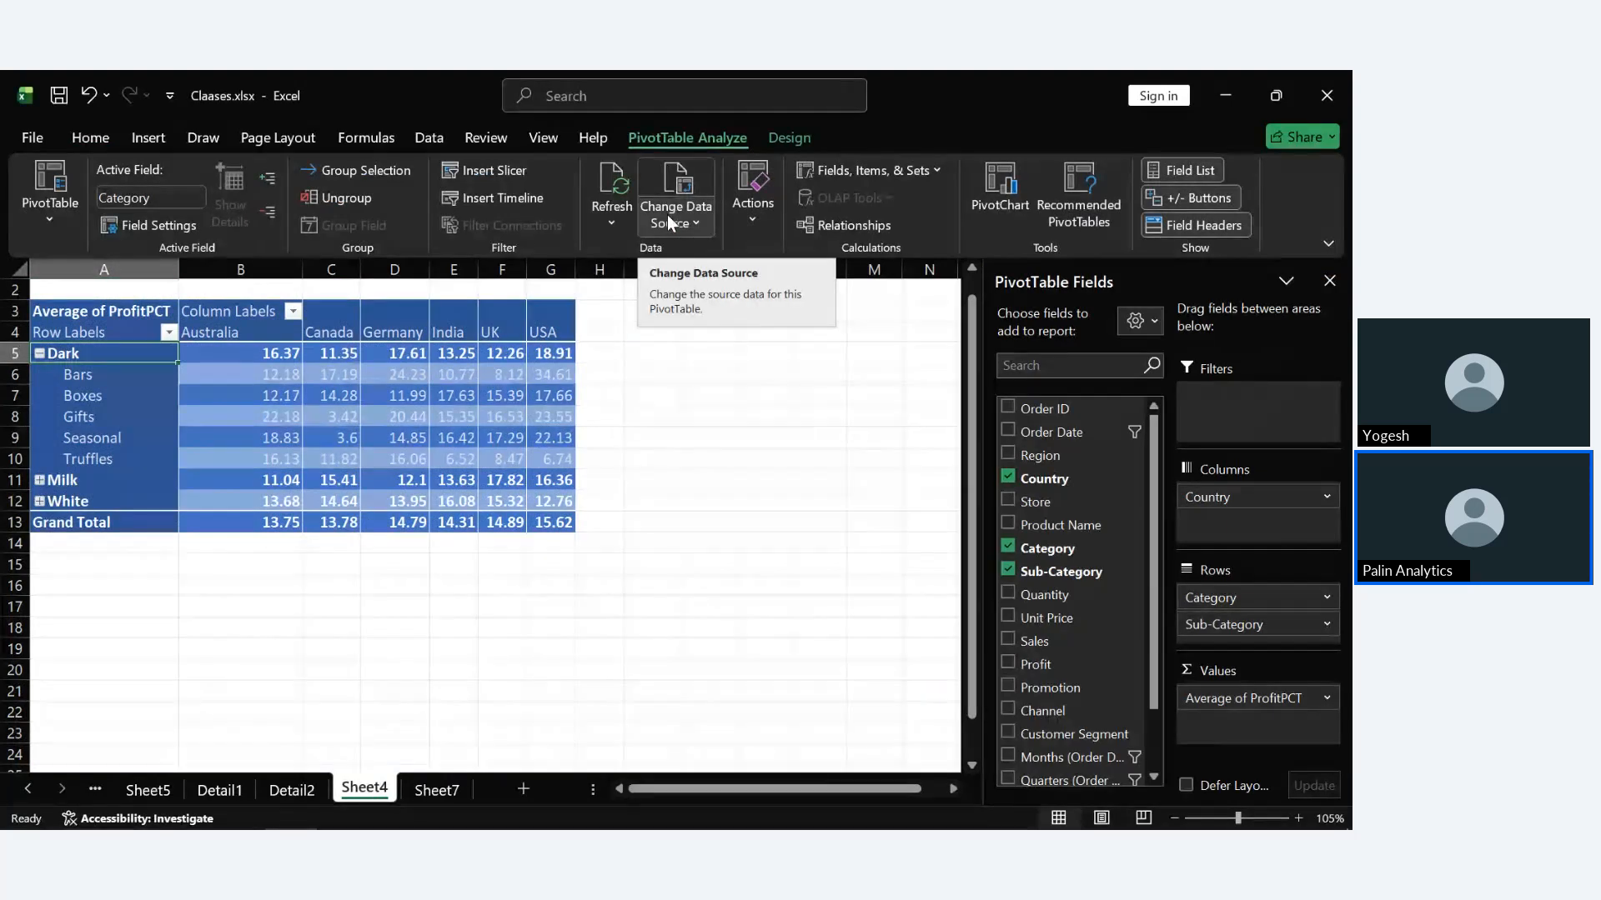
{"action": "left_click", "coordinate": [667, 213]}
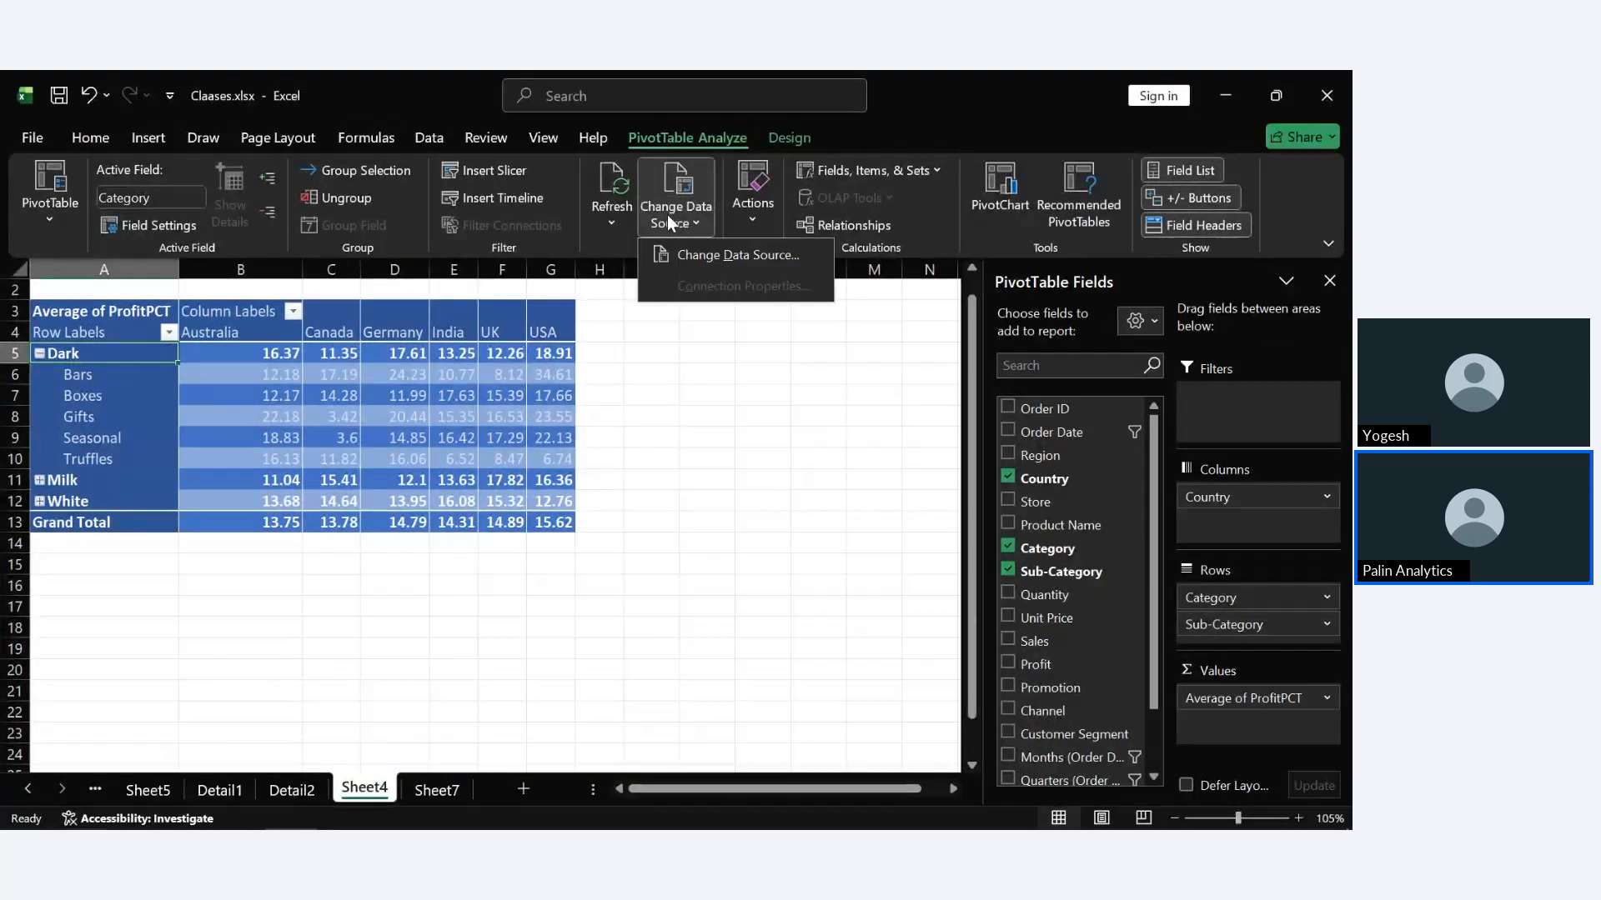
{"action": "left_click", "coordinate": [786, 265]}
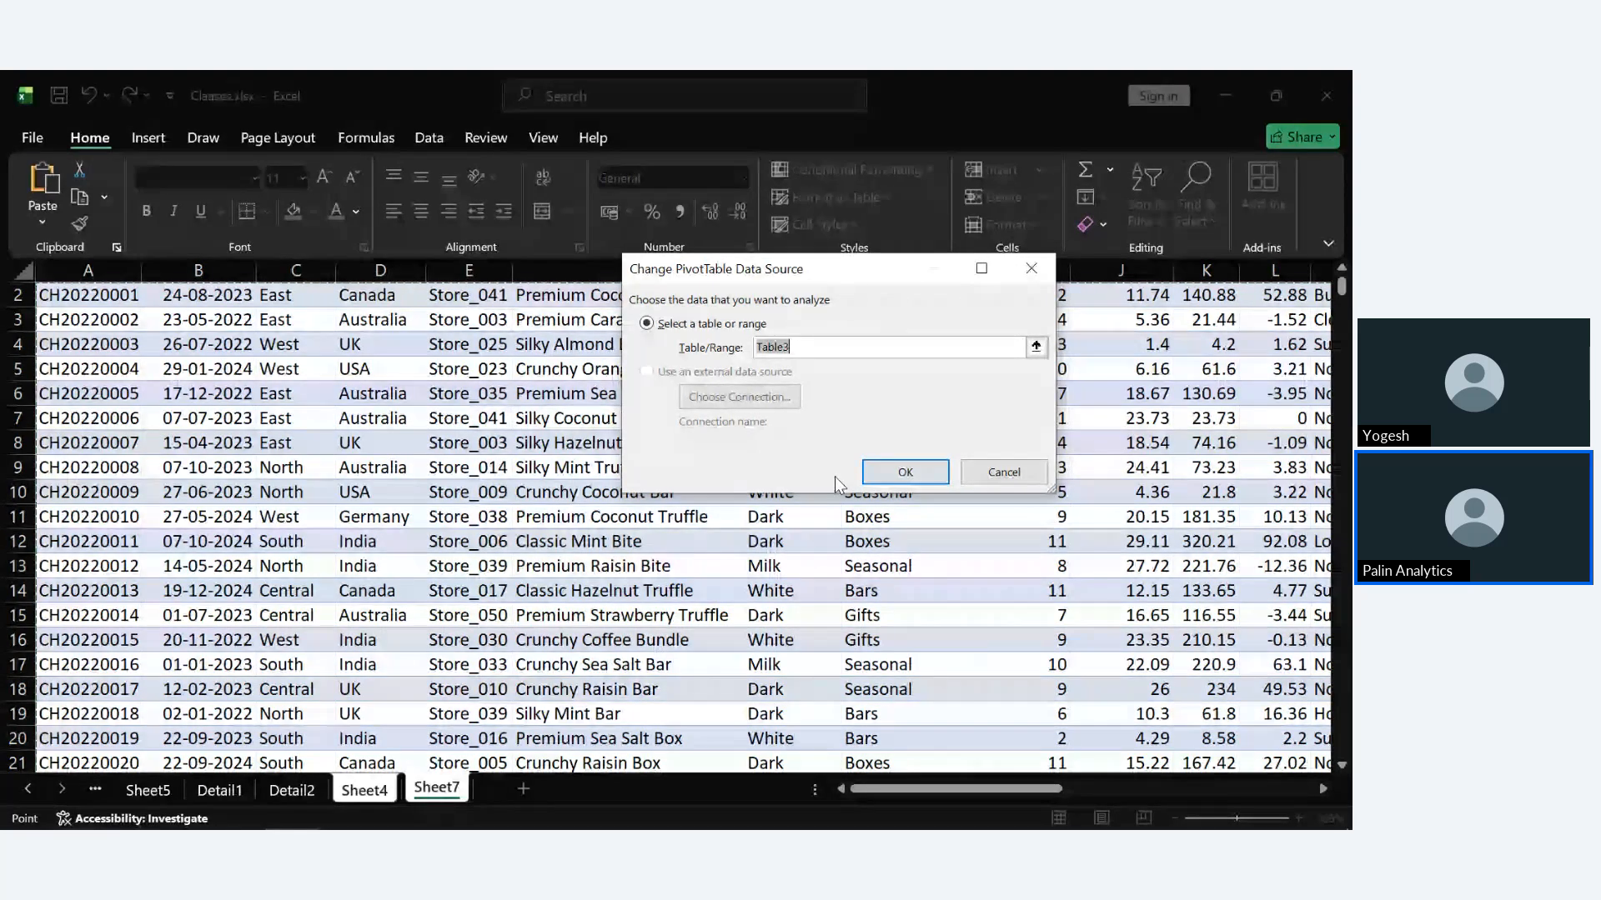
{"action": "scroll", "coordinate": [474, 426], "scroll_direction": "up", "scroll_amount": 1}
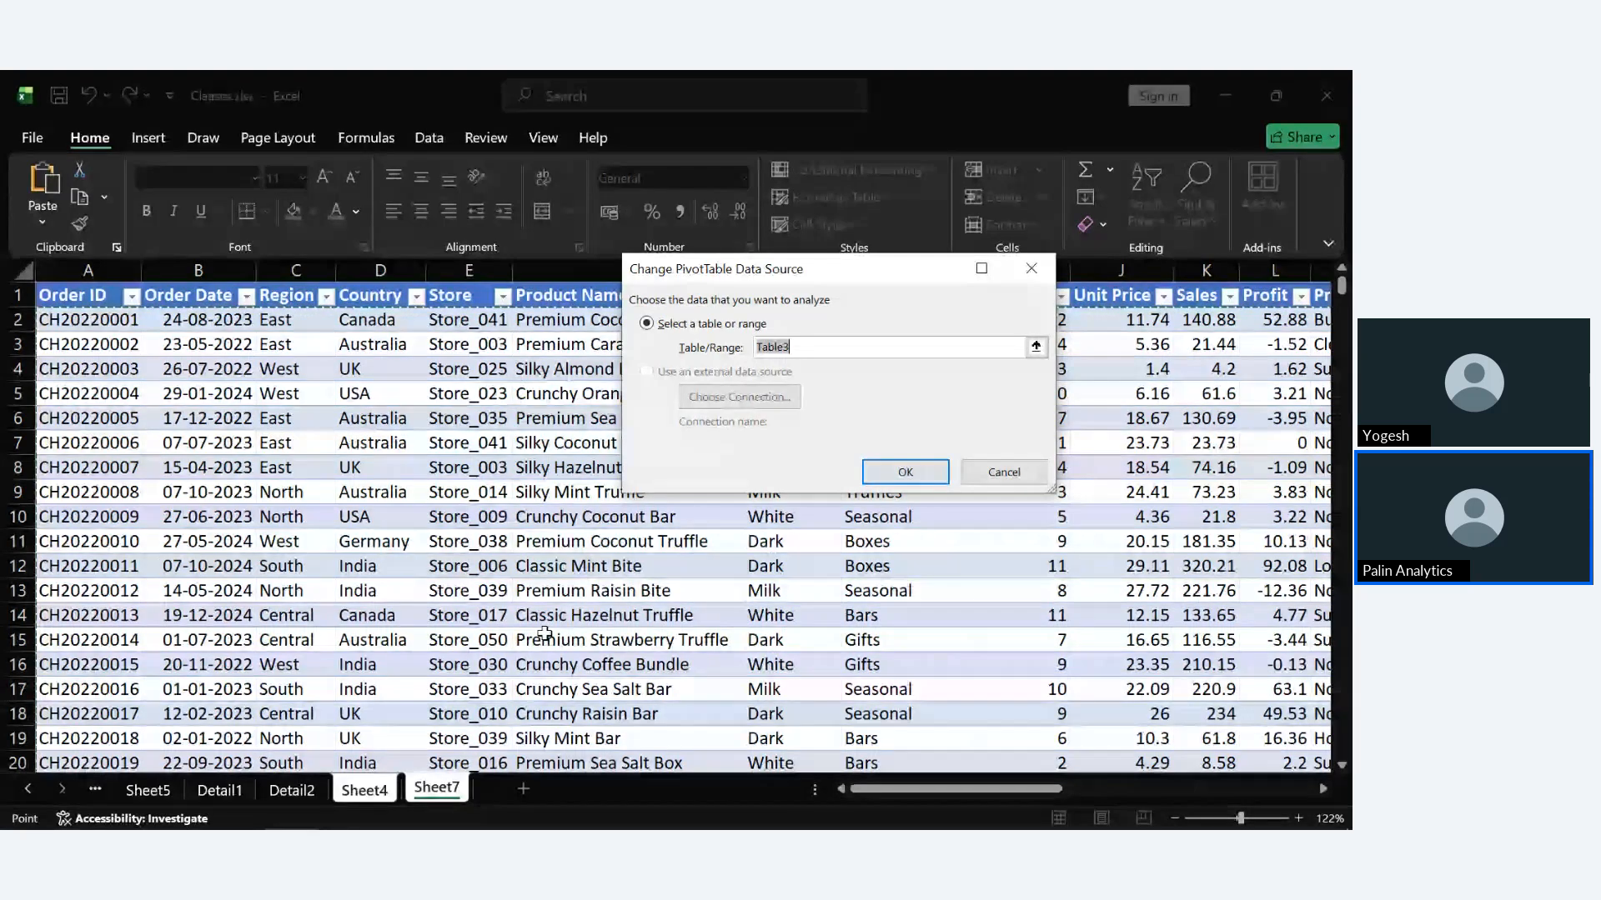
{"action": "left_click", "coordinate": [934, 474]}
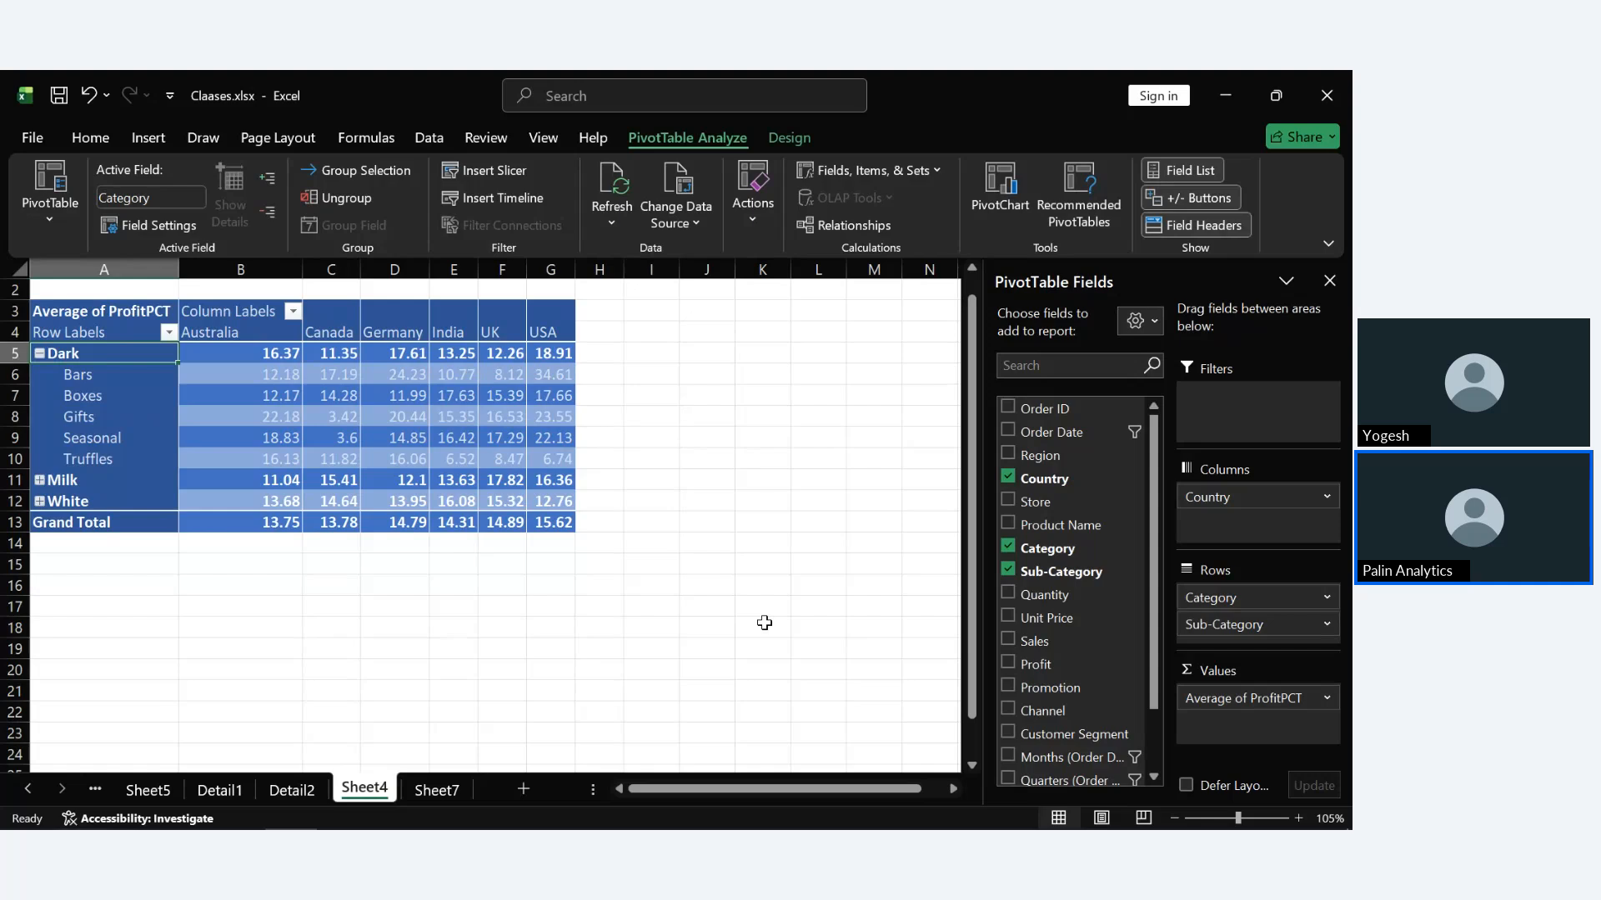
Look at the source records on Sheet7 again and reconfirm Table3 as the PivotTable's data source.
{"action": "left_click", "coordinate": [438, 790]}
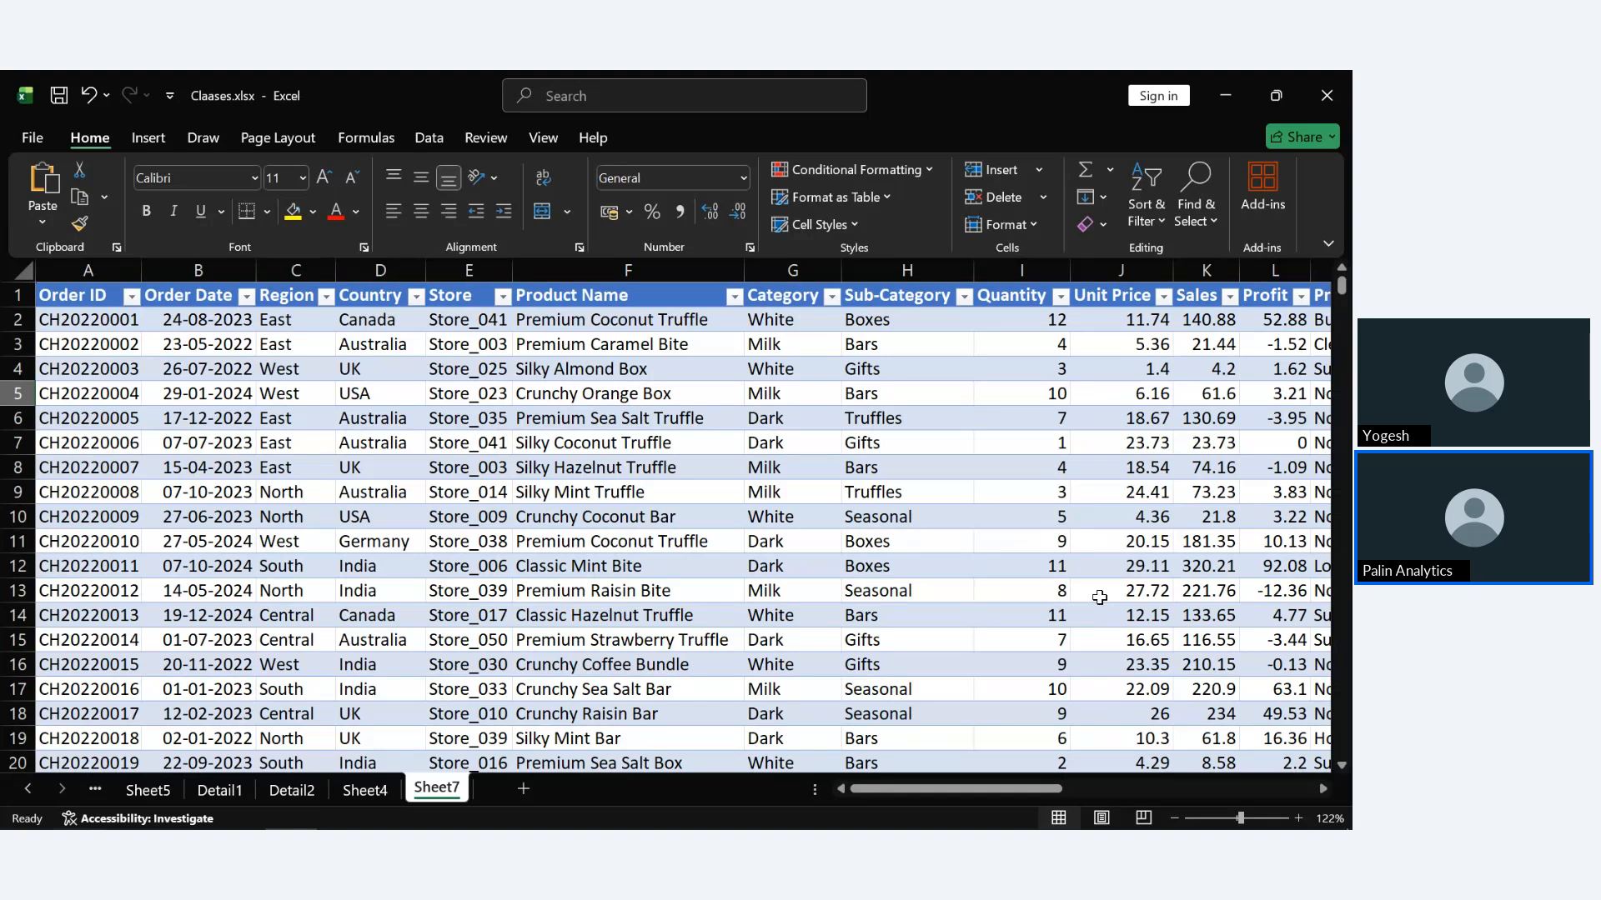
{"action": "left_click", "coordinate": [367, 790]}
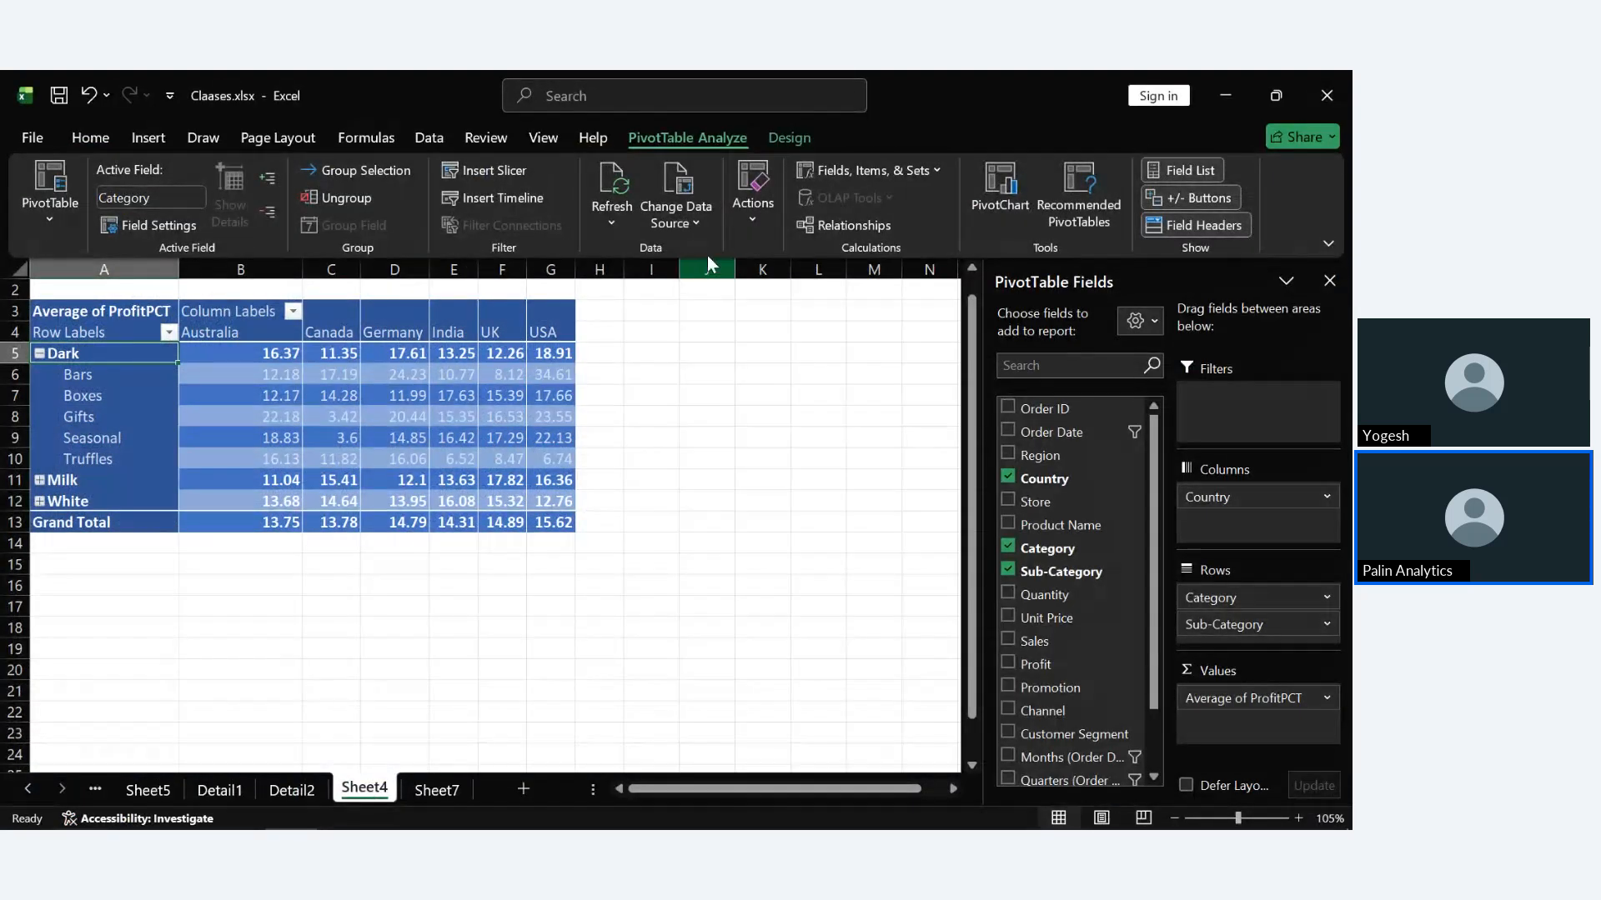
{"action": "left_click", "coordinate": [674, 210]}
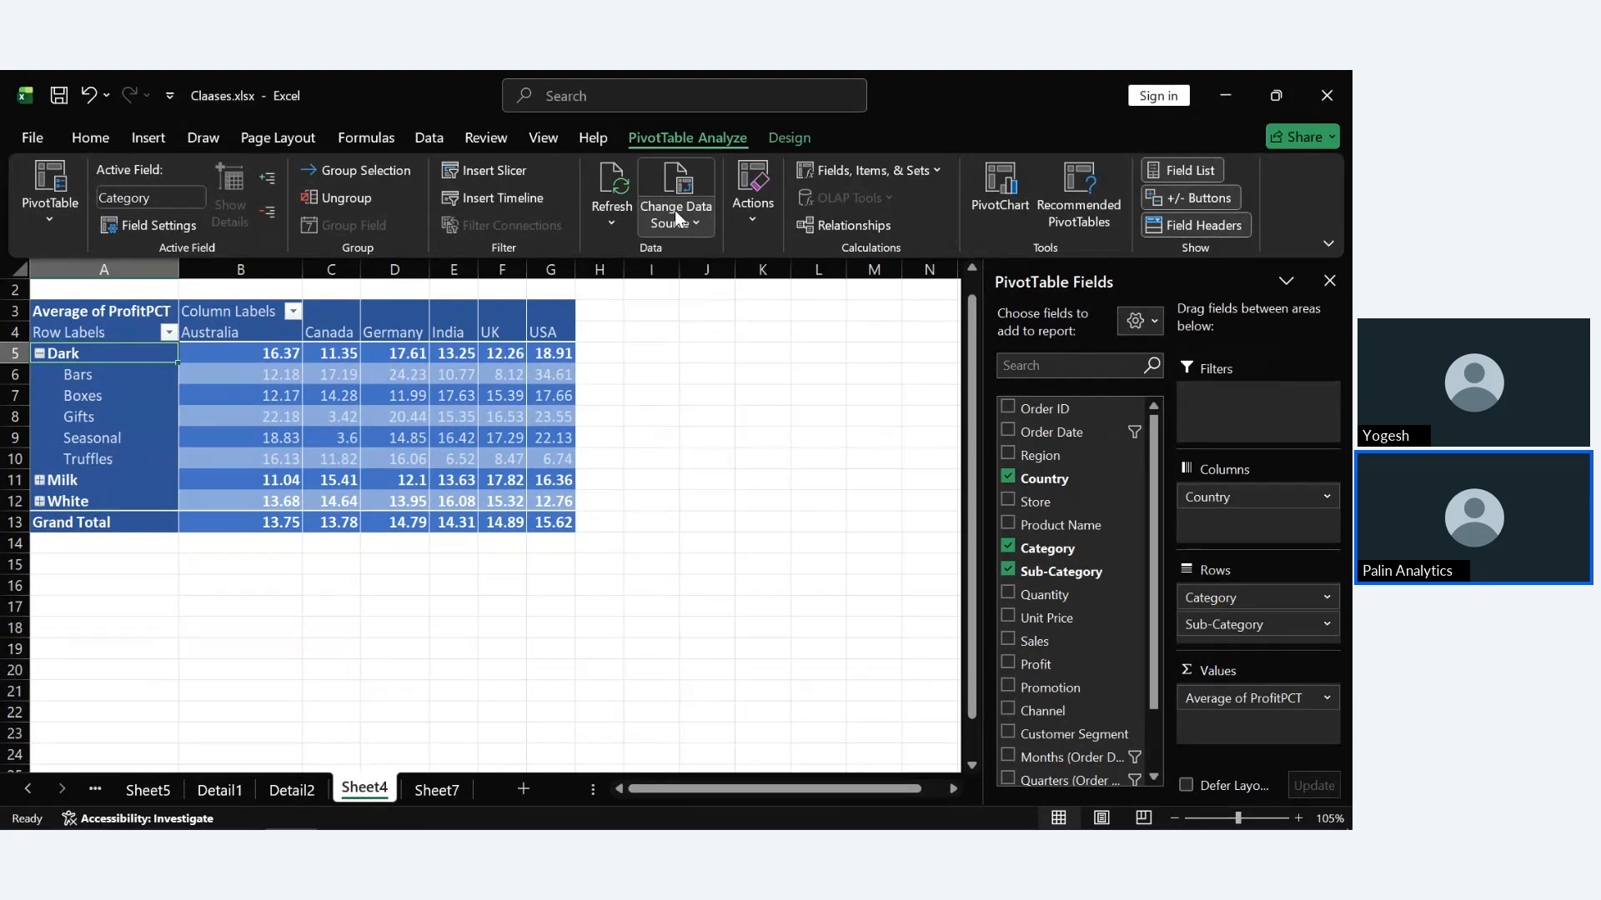
{"action": "left_click", "coordinate": [723, 253]}
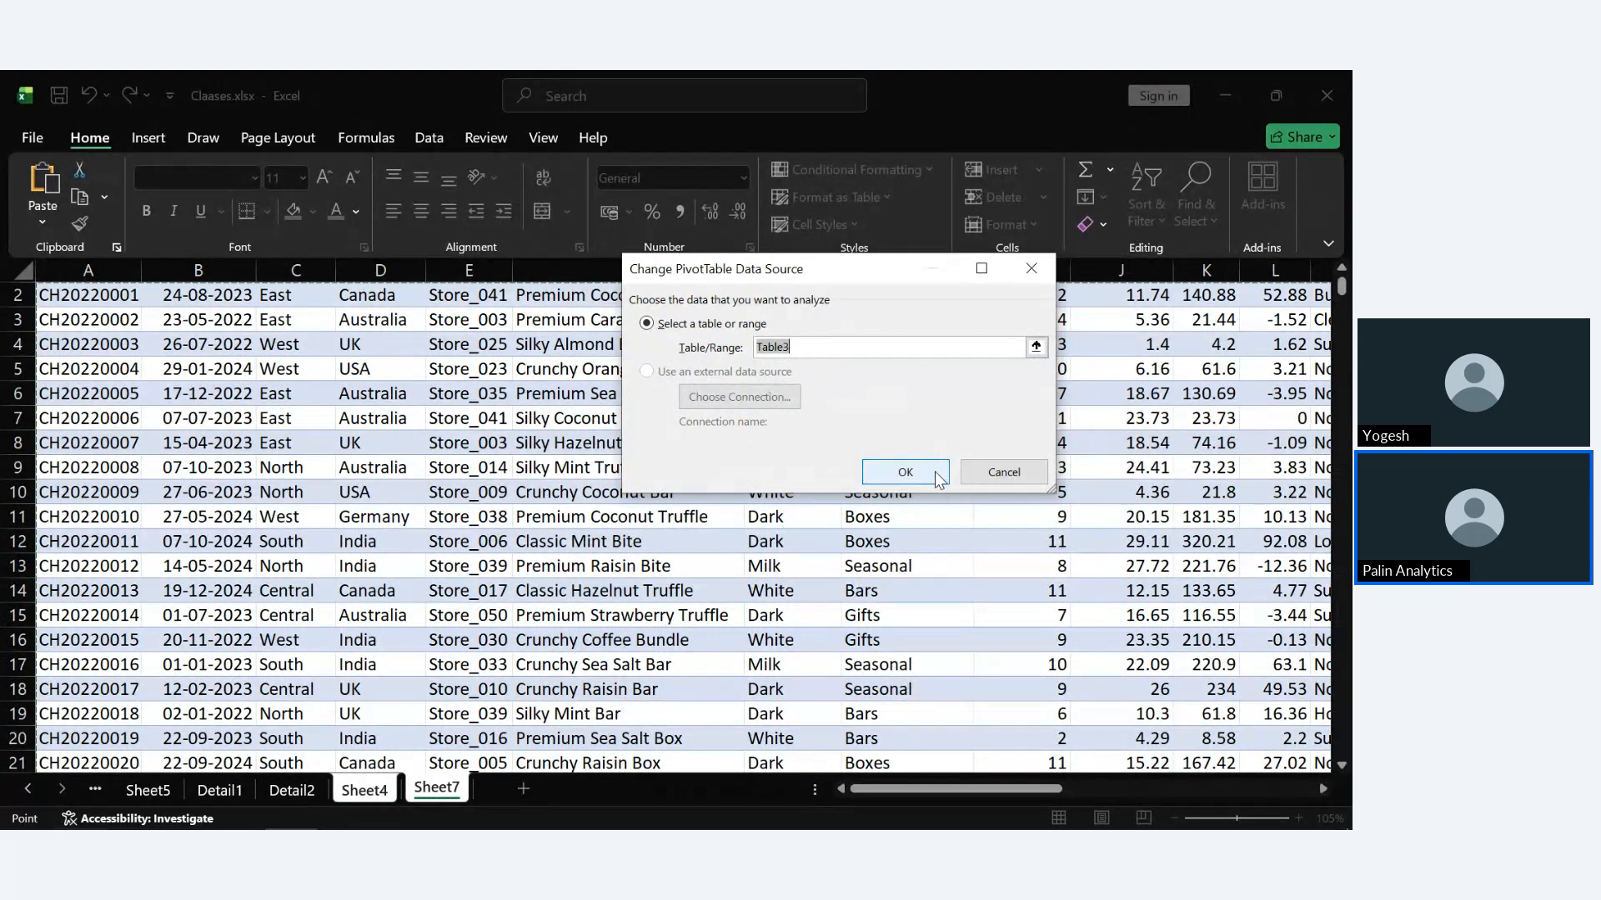
{"action": "left_click", "coordinate": [904, 472]}
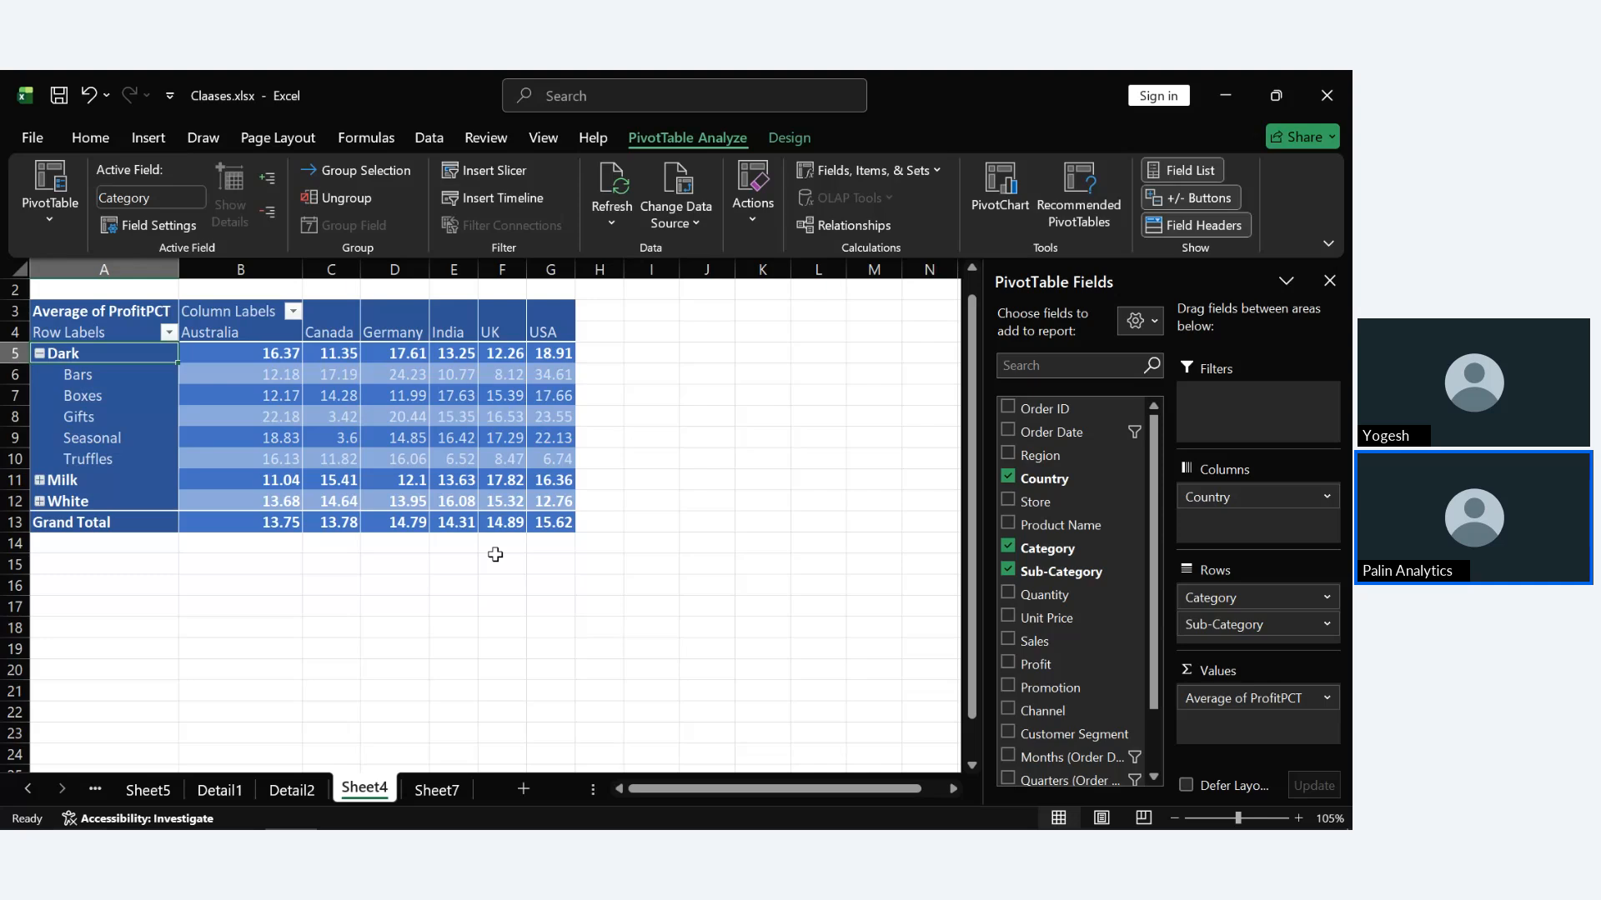
Create a copy of Sheet4 in the same workbook, placed before Sheet7.
{"action": "right_click", "coordinate": [371, 796]}
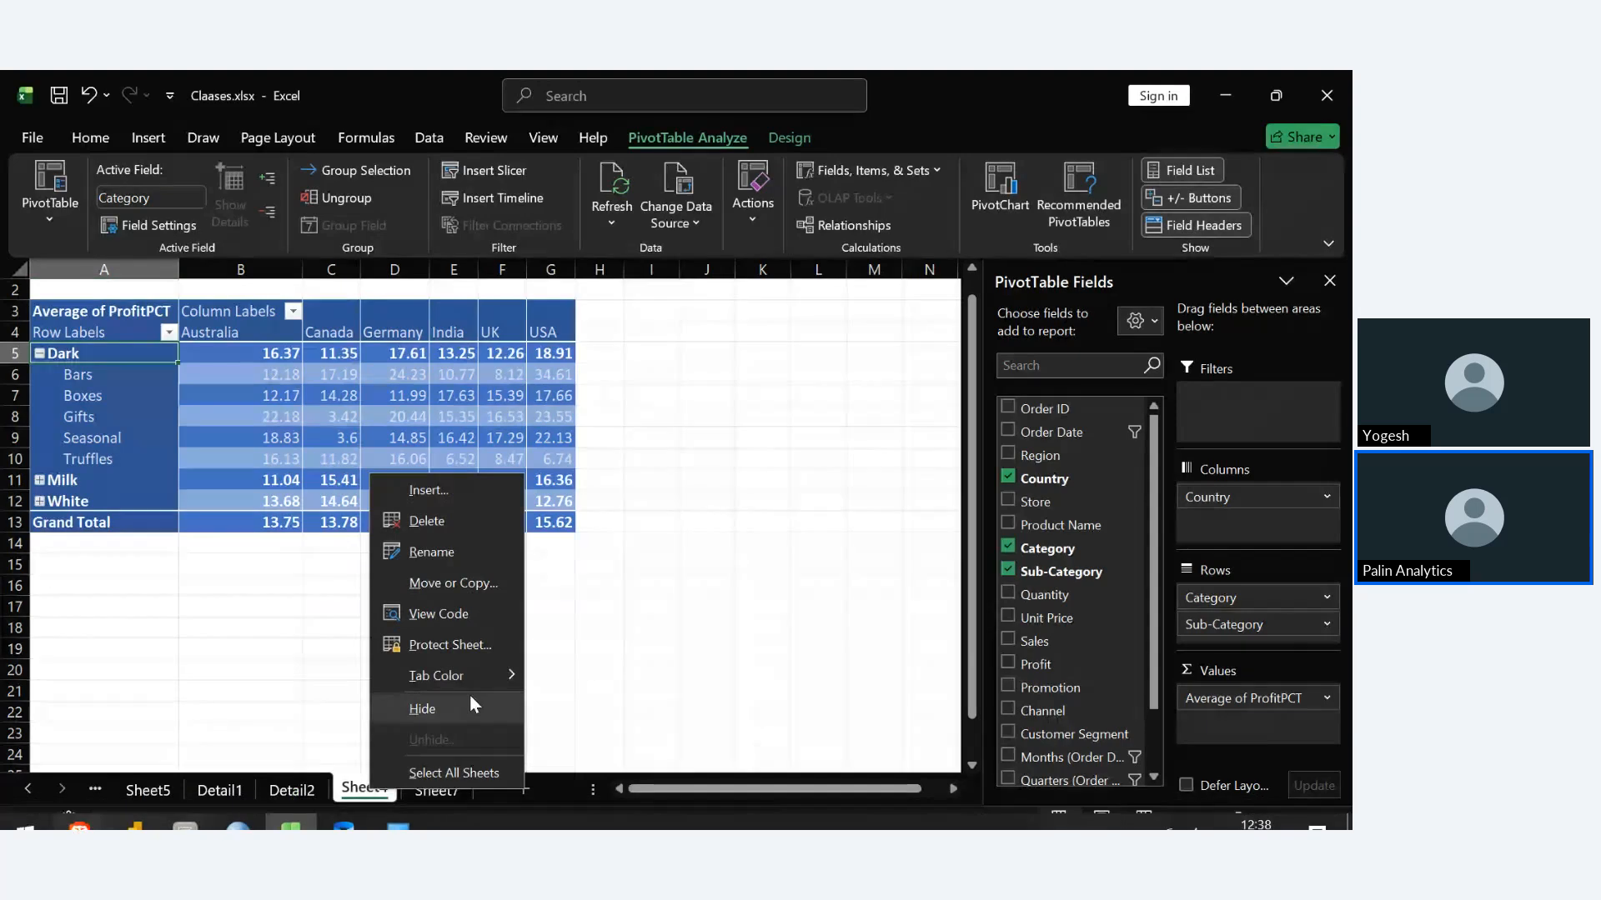
{"action": "left_click", "coordinate": [472, 584]}
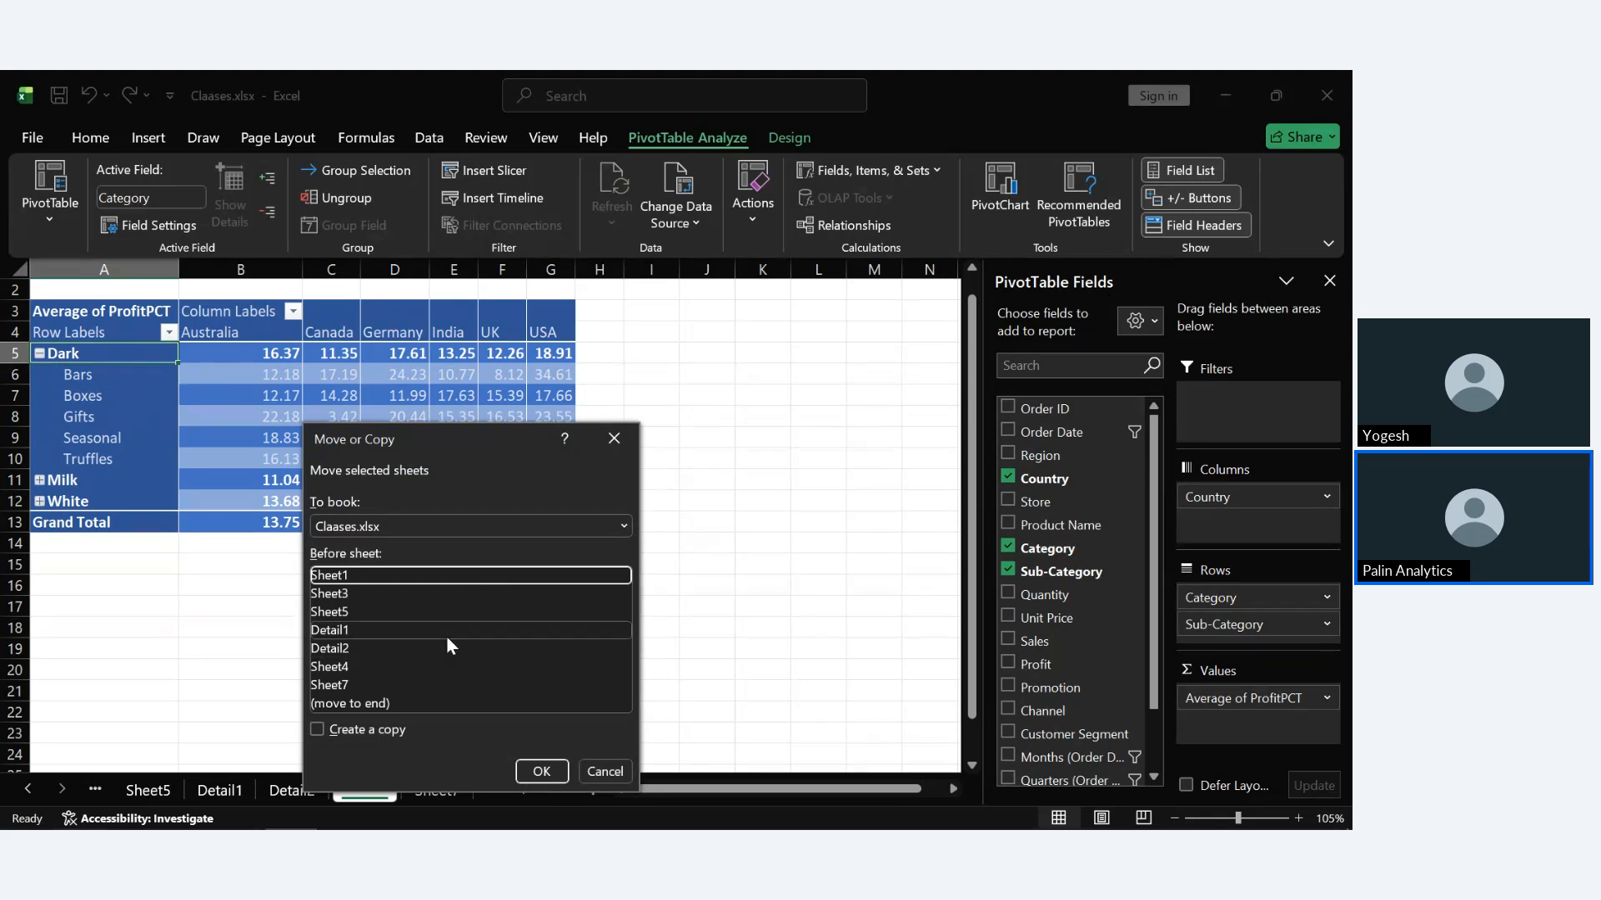
{"action": "left_click", "coordinate": [316, 731]}
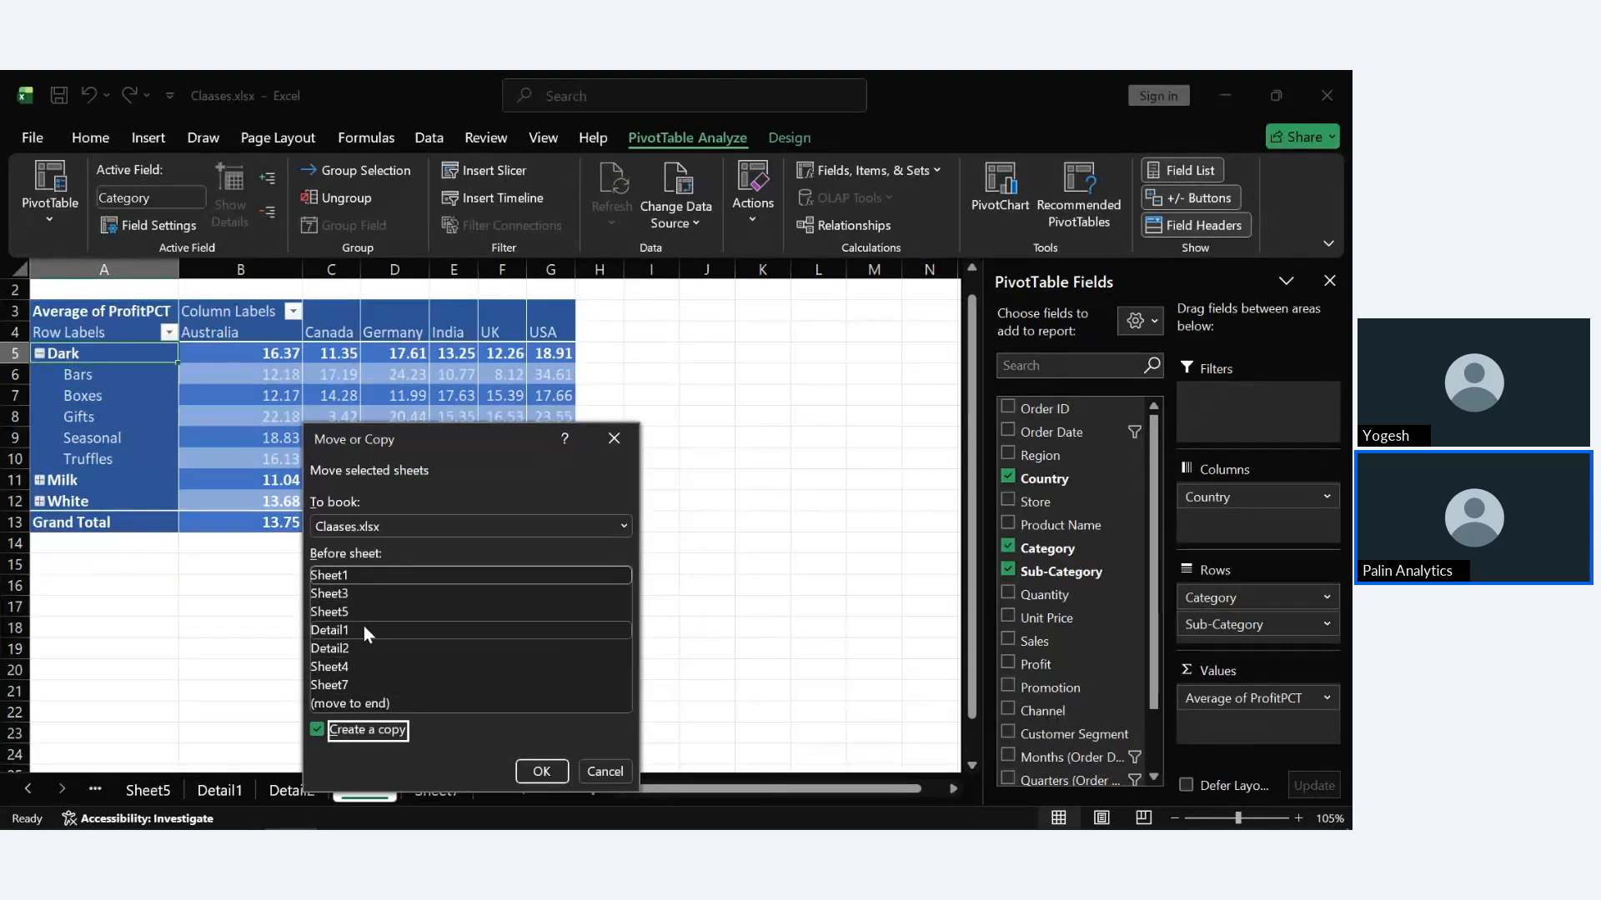
{"action": "left_click_drag", "start_coordinate": [437, 432], "coordinate": [512, 377]}
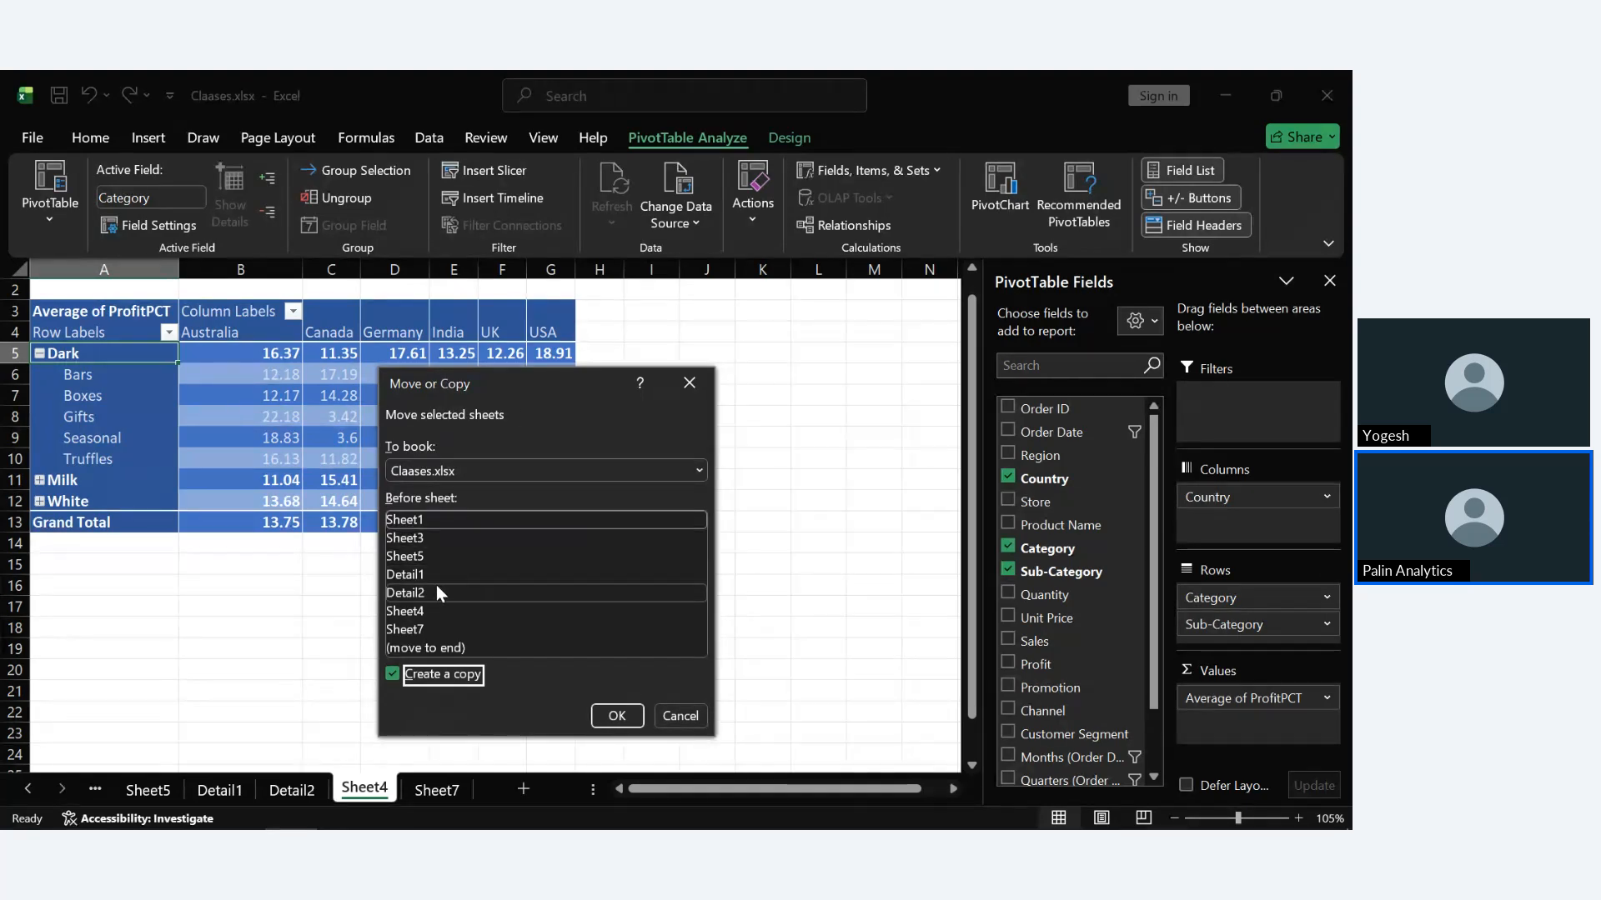
{"action": "left_click", "coordinate": [424, 609]}
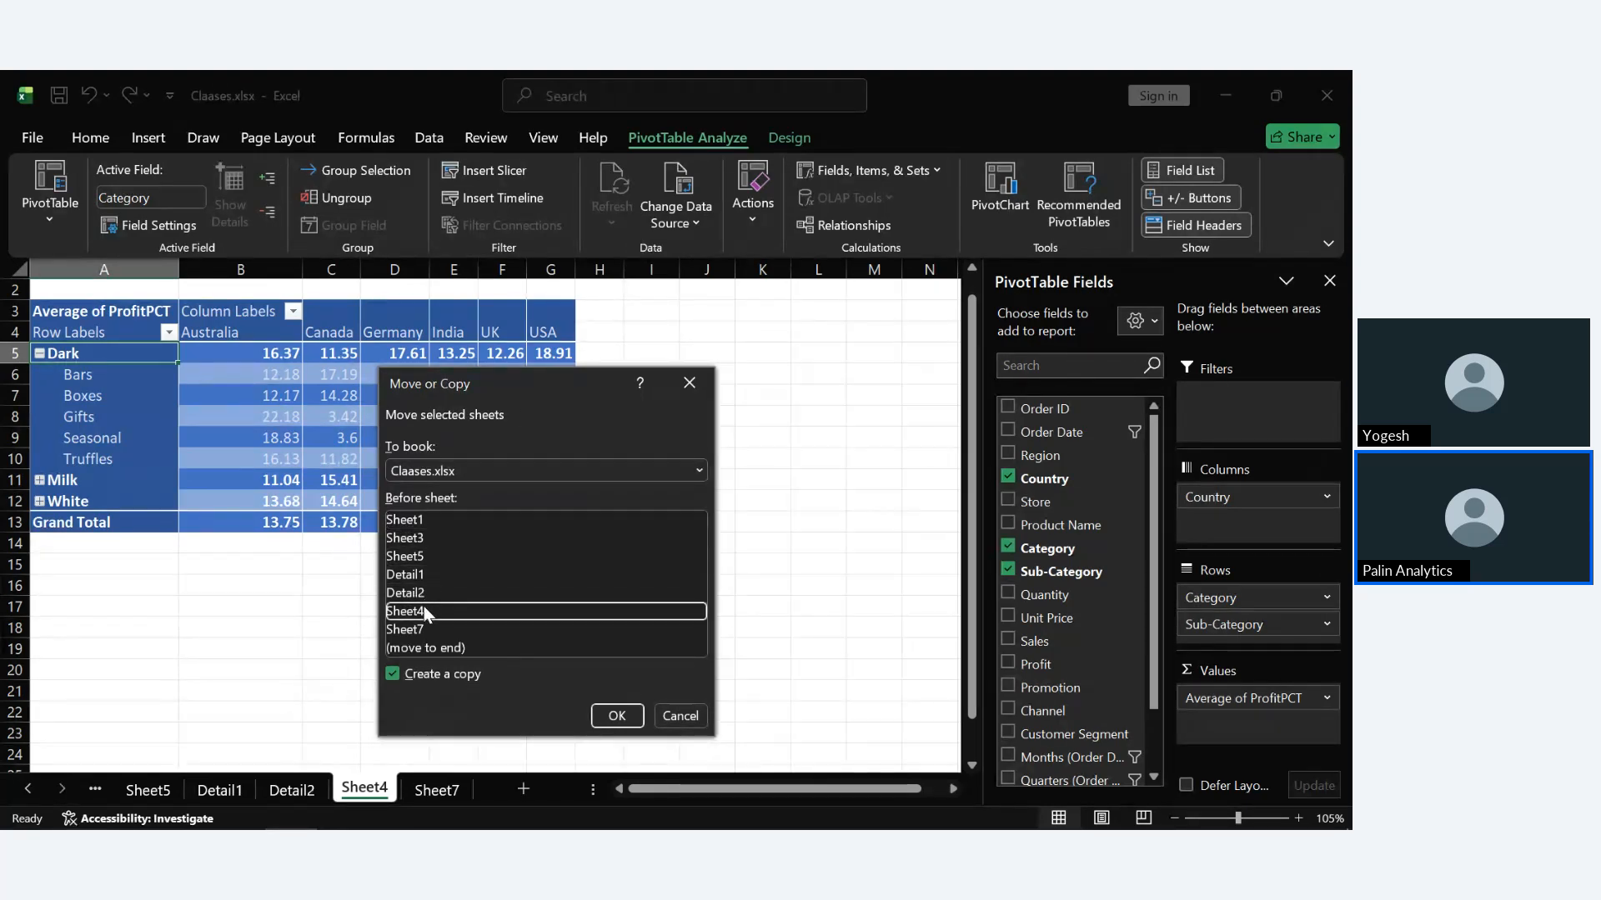
{"action": "left_click", "coordinate": [437, 630]}
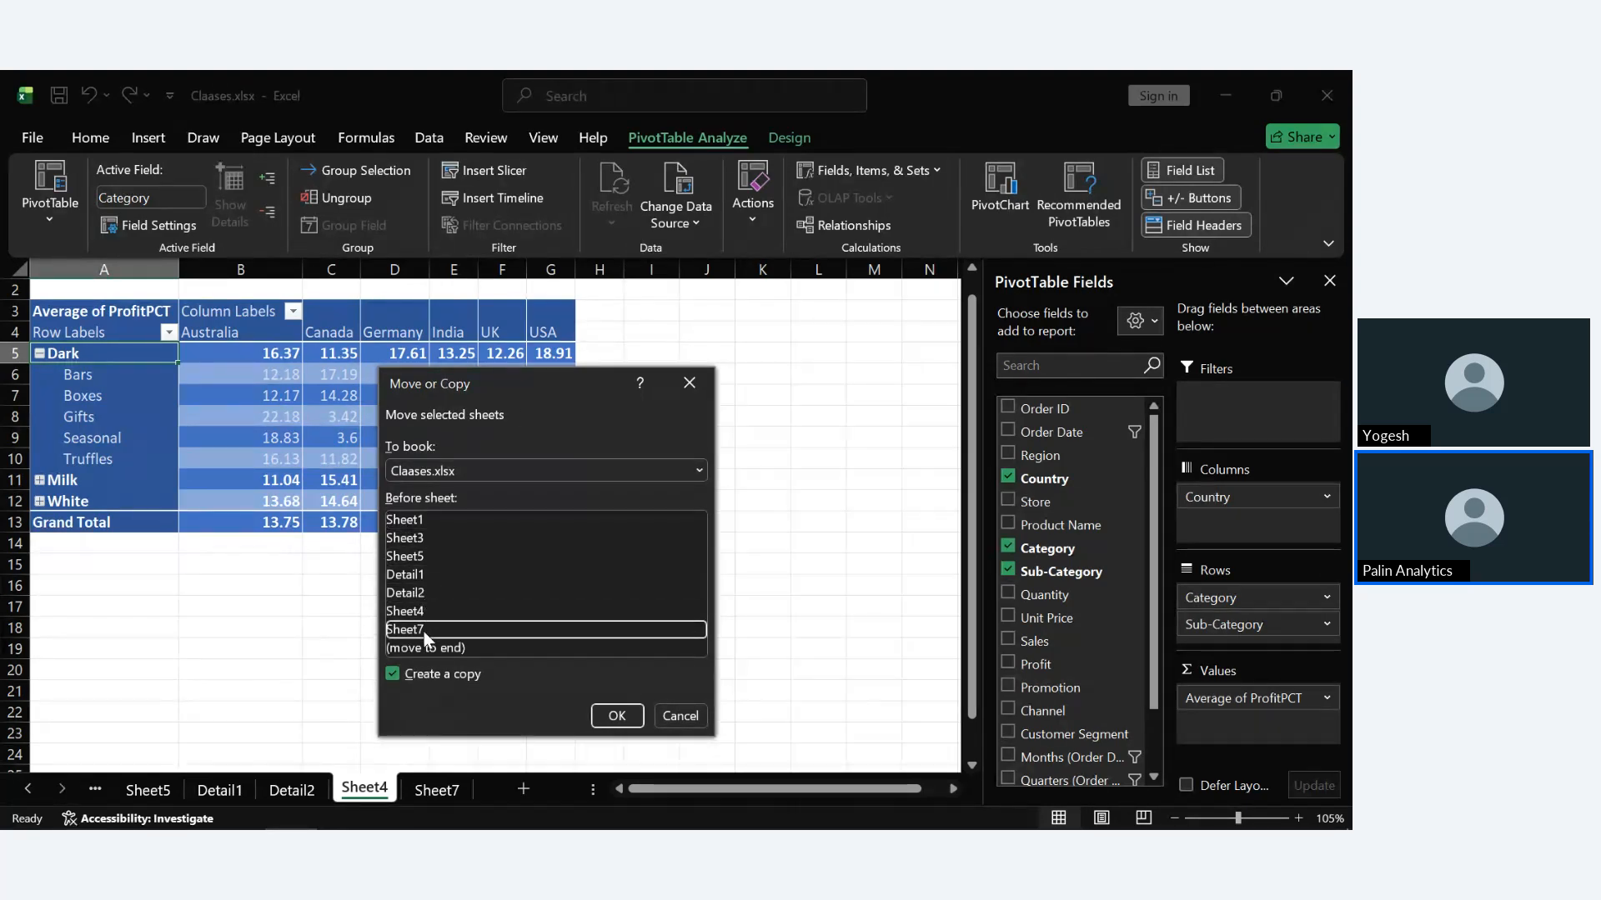
{"action": "left_click", "coordinate": [617, 715]}
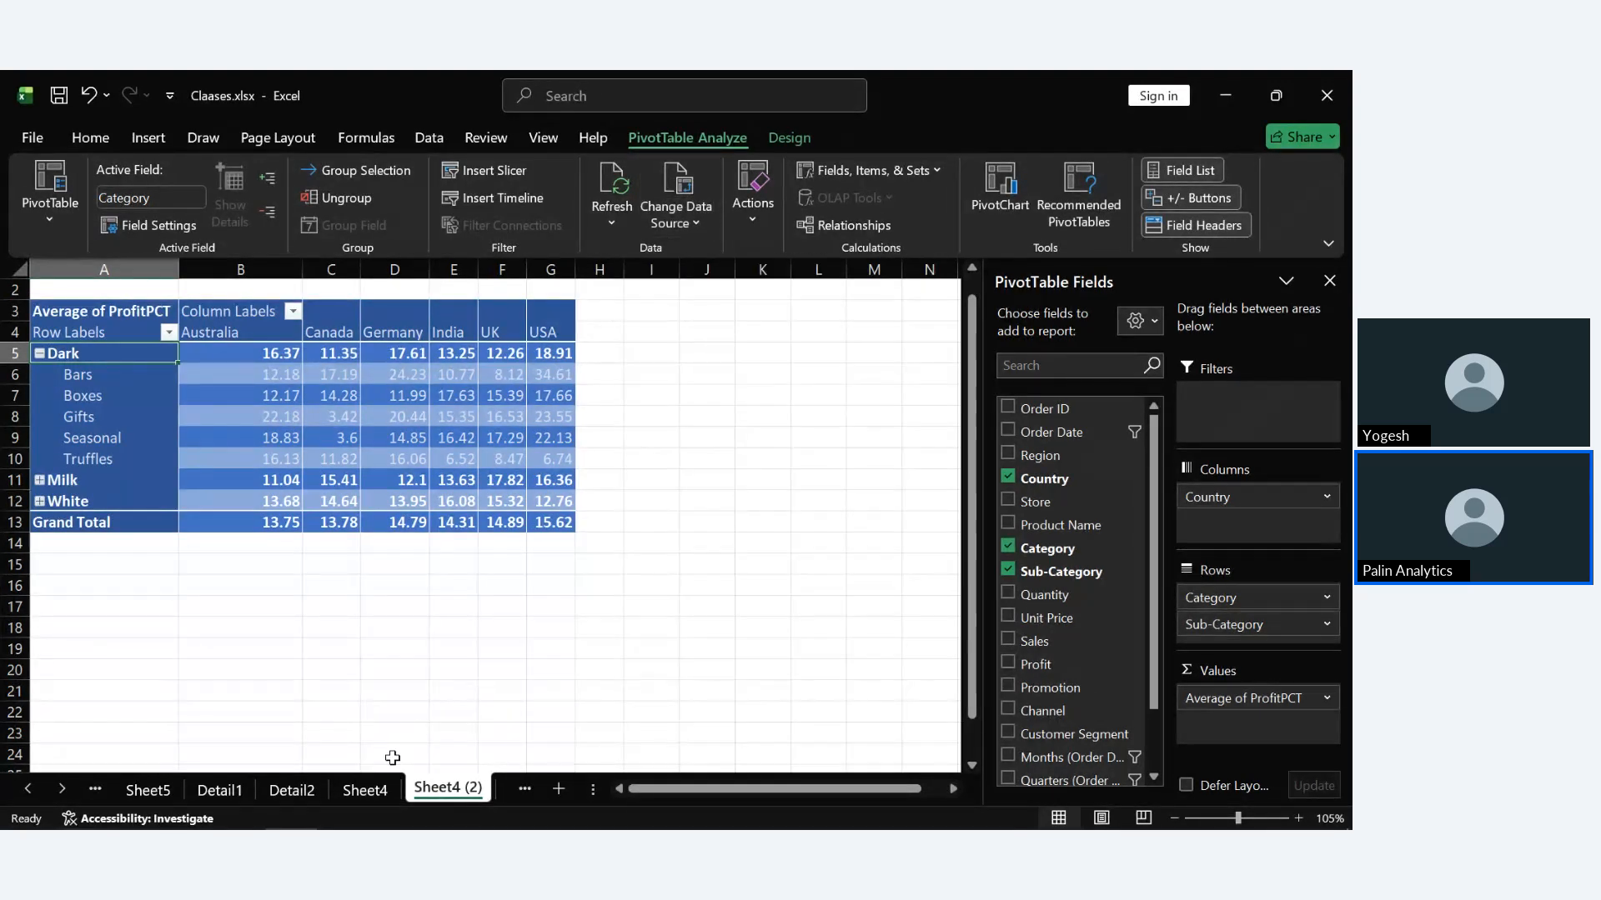
On the original Sheet4, add the Promotion field to the PivotTable as a report filter.
{"action": "left_click", "coordinate": [373, 789]}
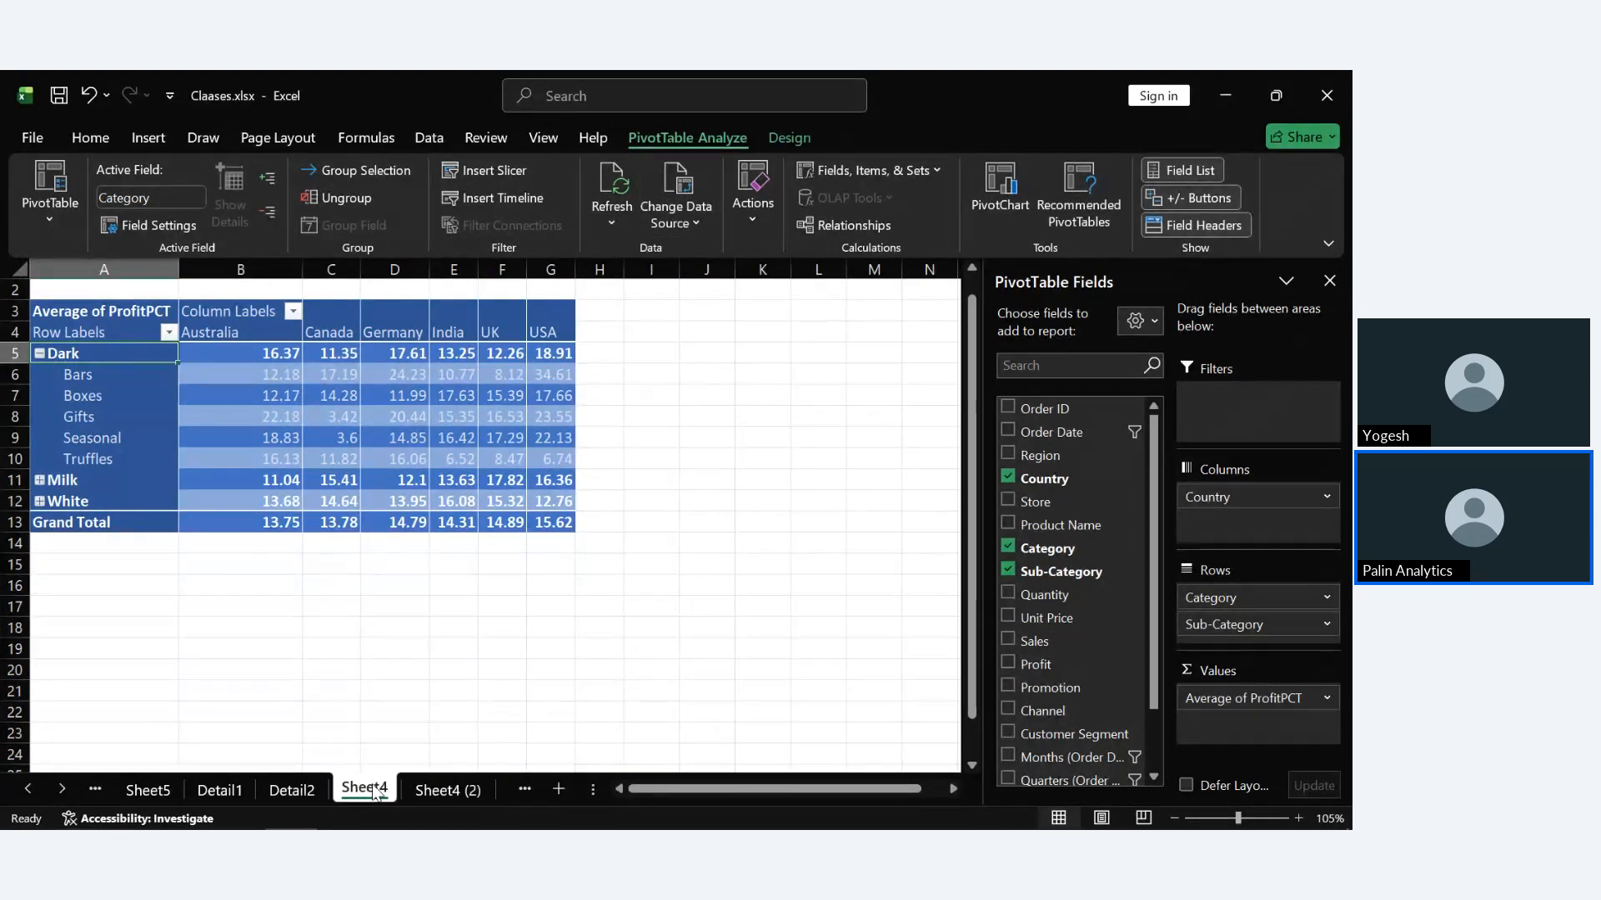
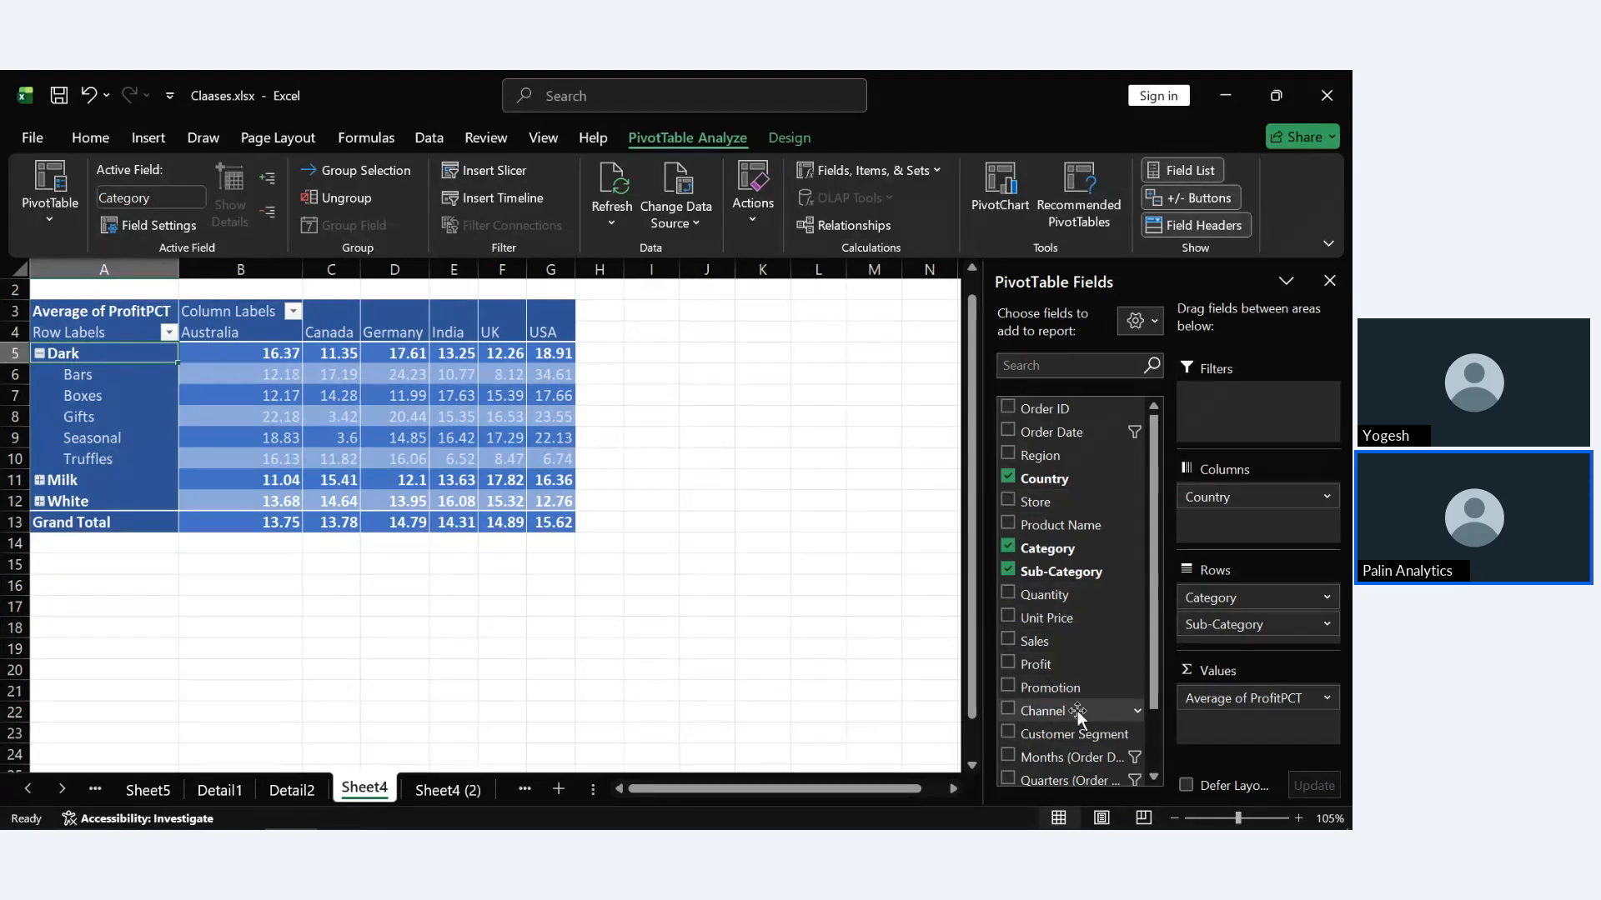
{"action": "scroll", "coordinate": [1067, 708], "scroll_direction": "down", "scroll_amount": 3}
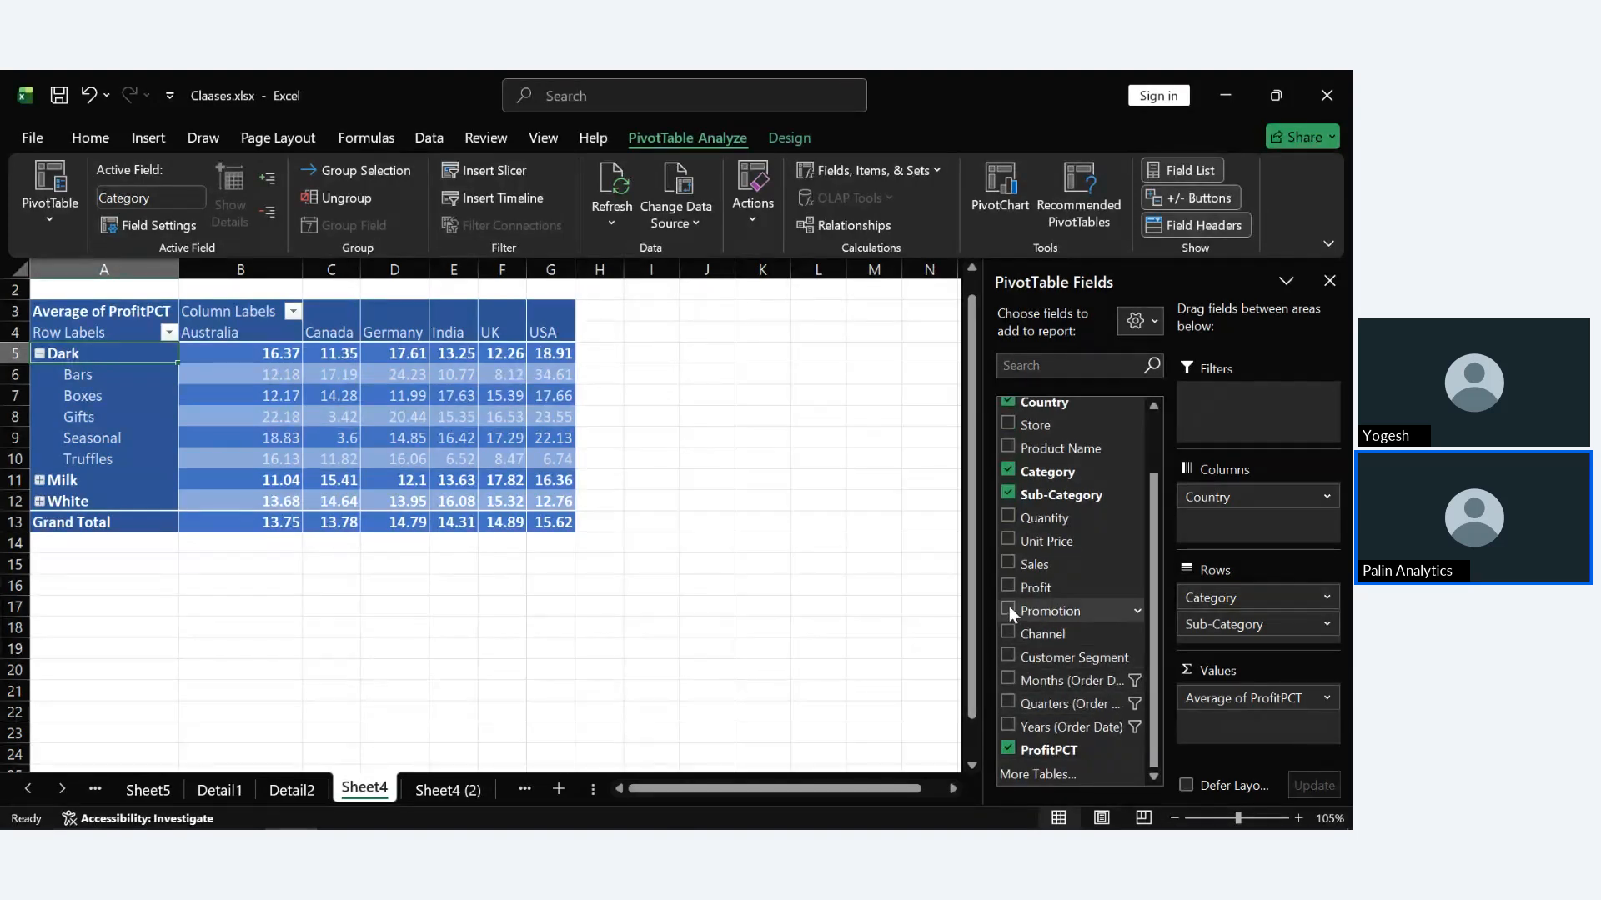
{"action": "left_click", "coordinate": [1009, 609]}
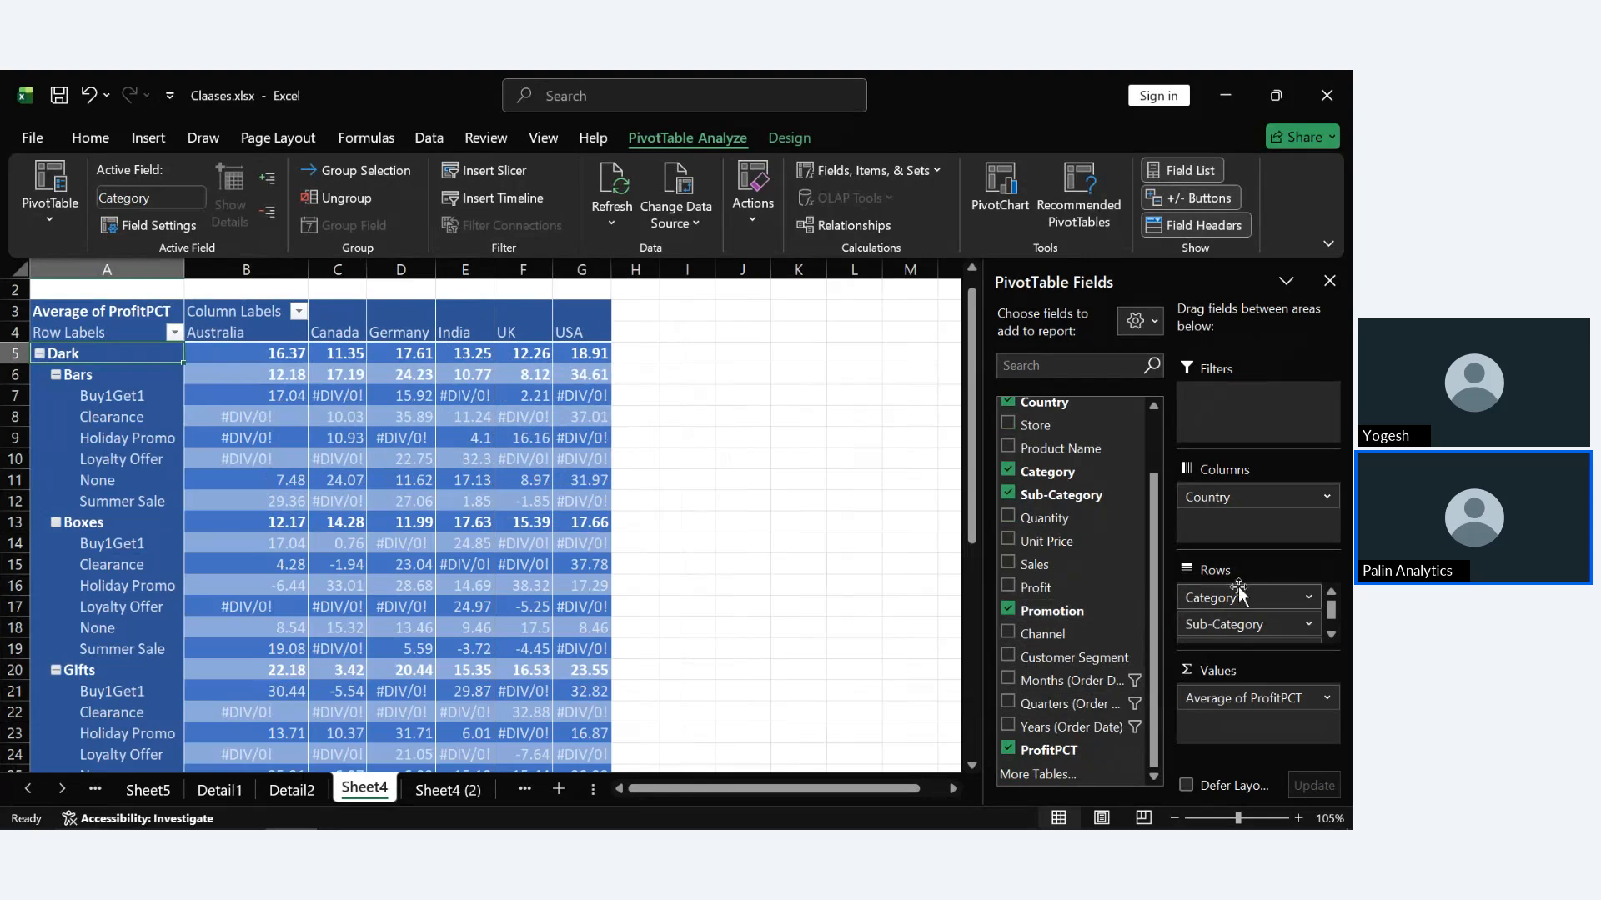
{"action": "scroll", "coordinate": [1229, 604], "scroll_direction": "down", "scroll_amount": 1}
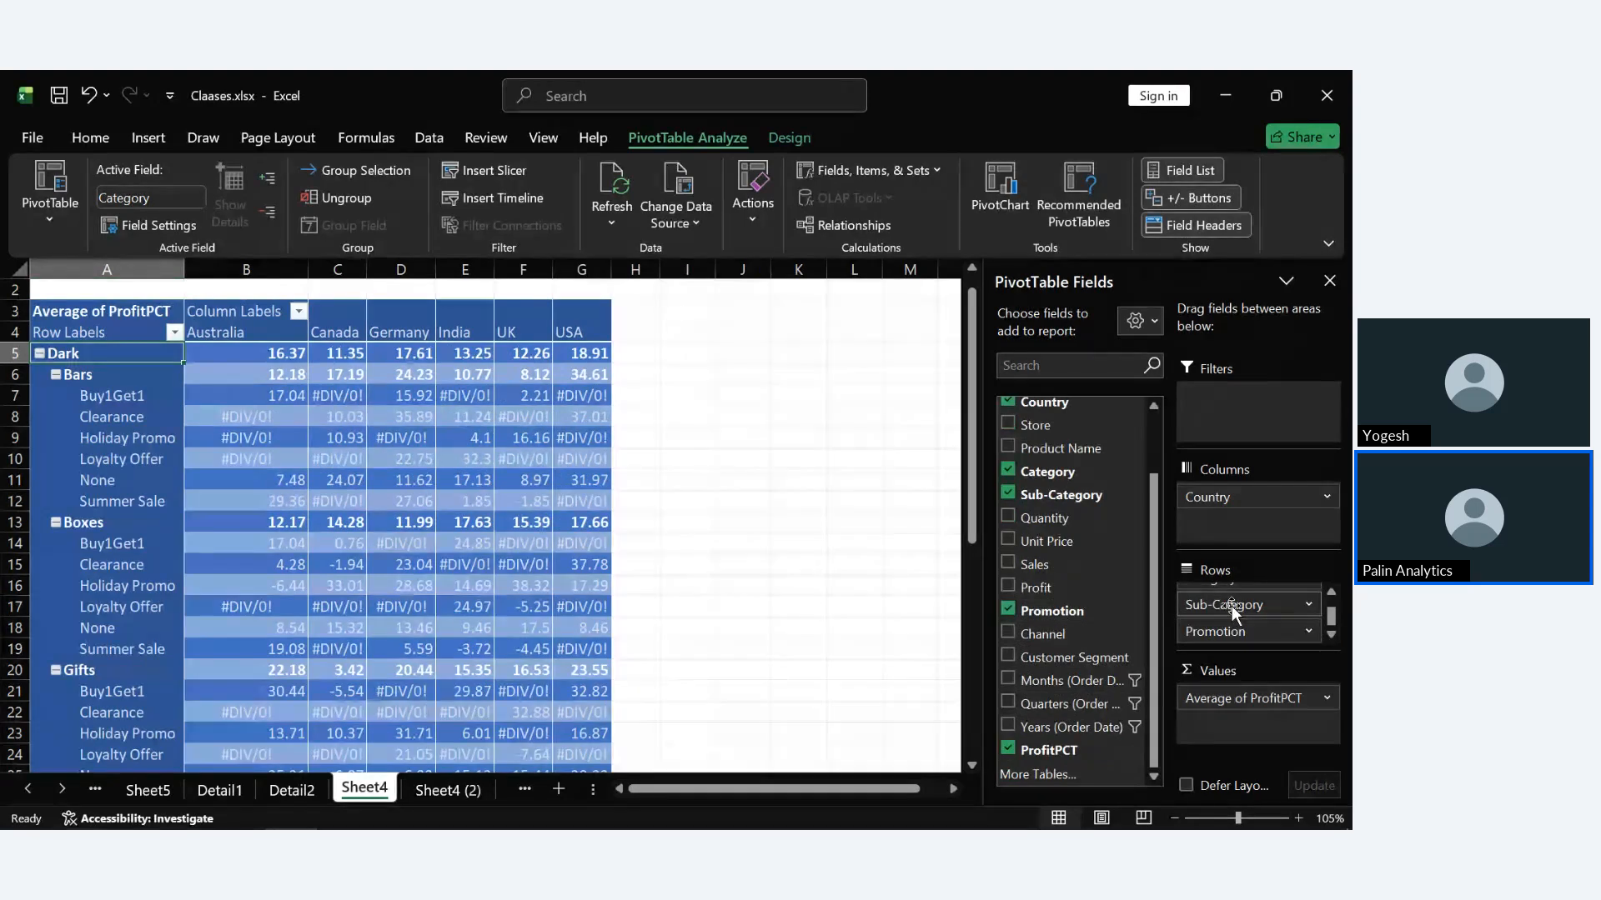
{"action": "left_click_drag", "start_coordinate": [1239, 632], "coordinate": [1244, 413]}
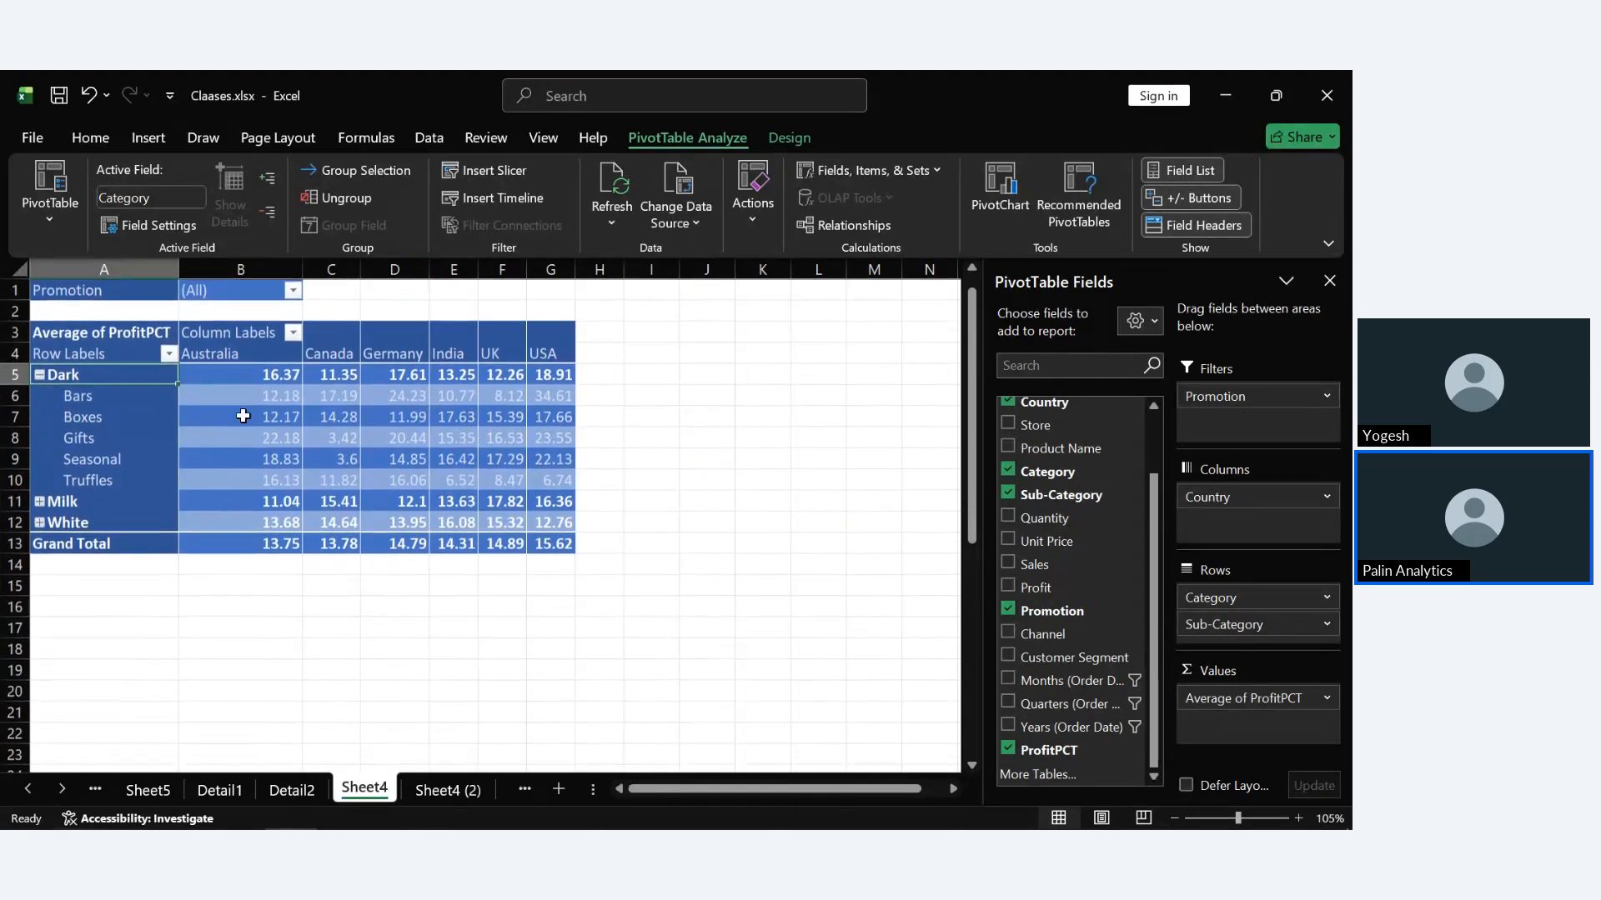
Filter the PivotTable to the Clearance promotion.
{"action": "left_click", "coordinate": [292, 290]}
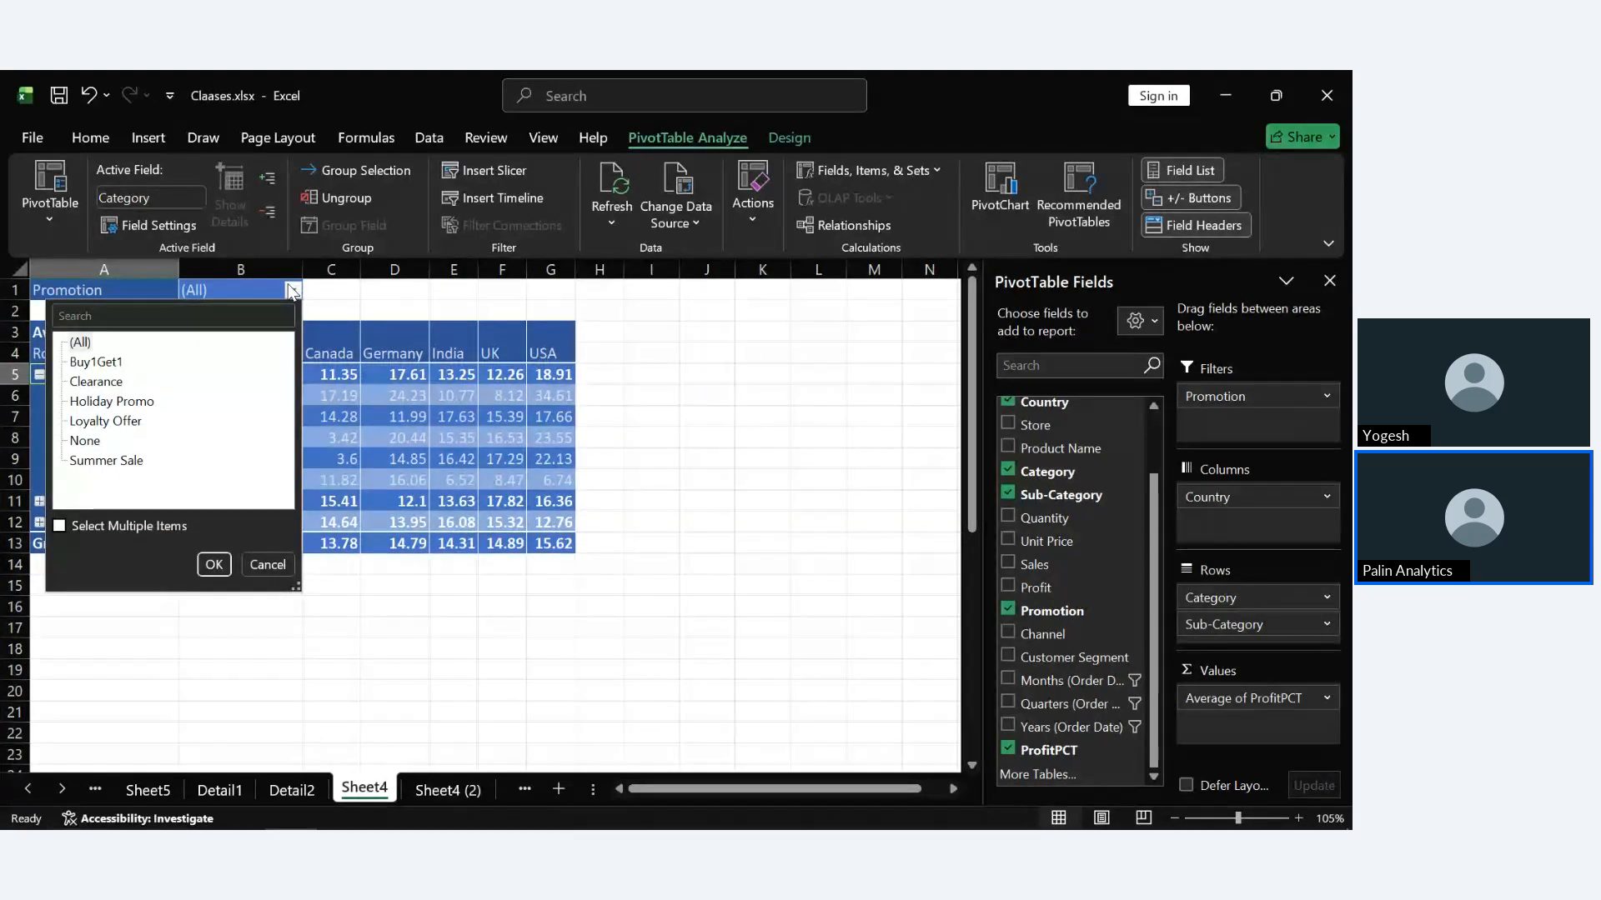
{"action": "left_click", "coordinate": [100, 363]}
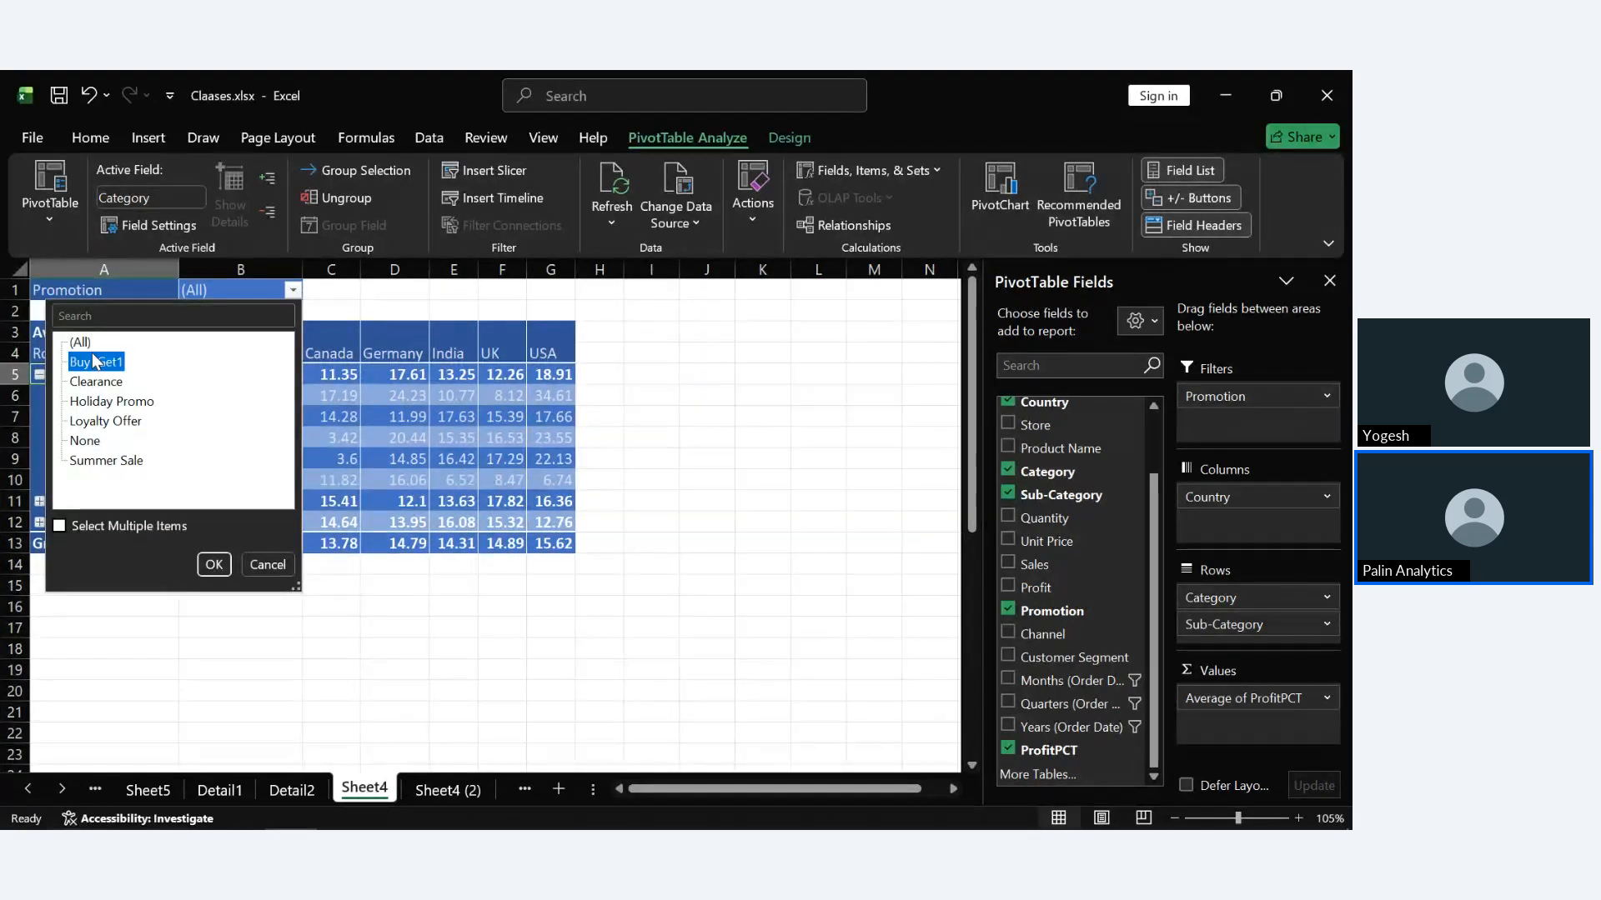
{"action": "left_click", "coordinate": [96, 381]}
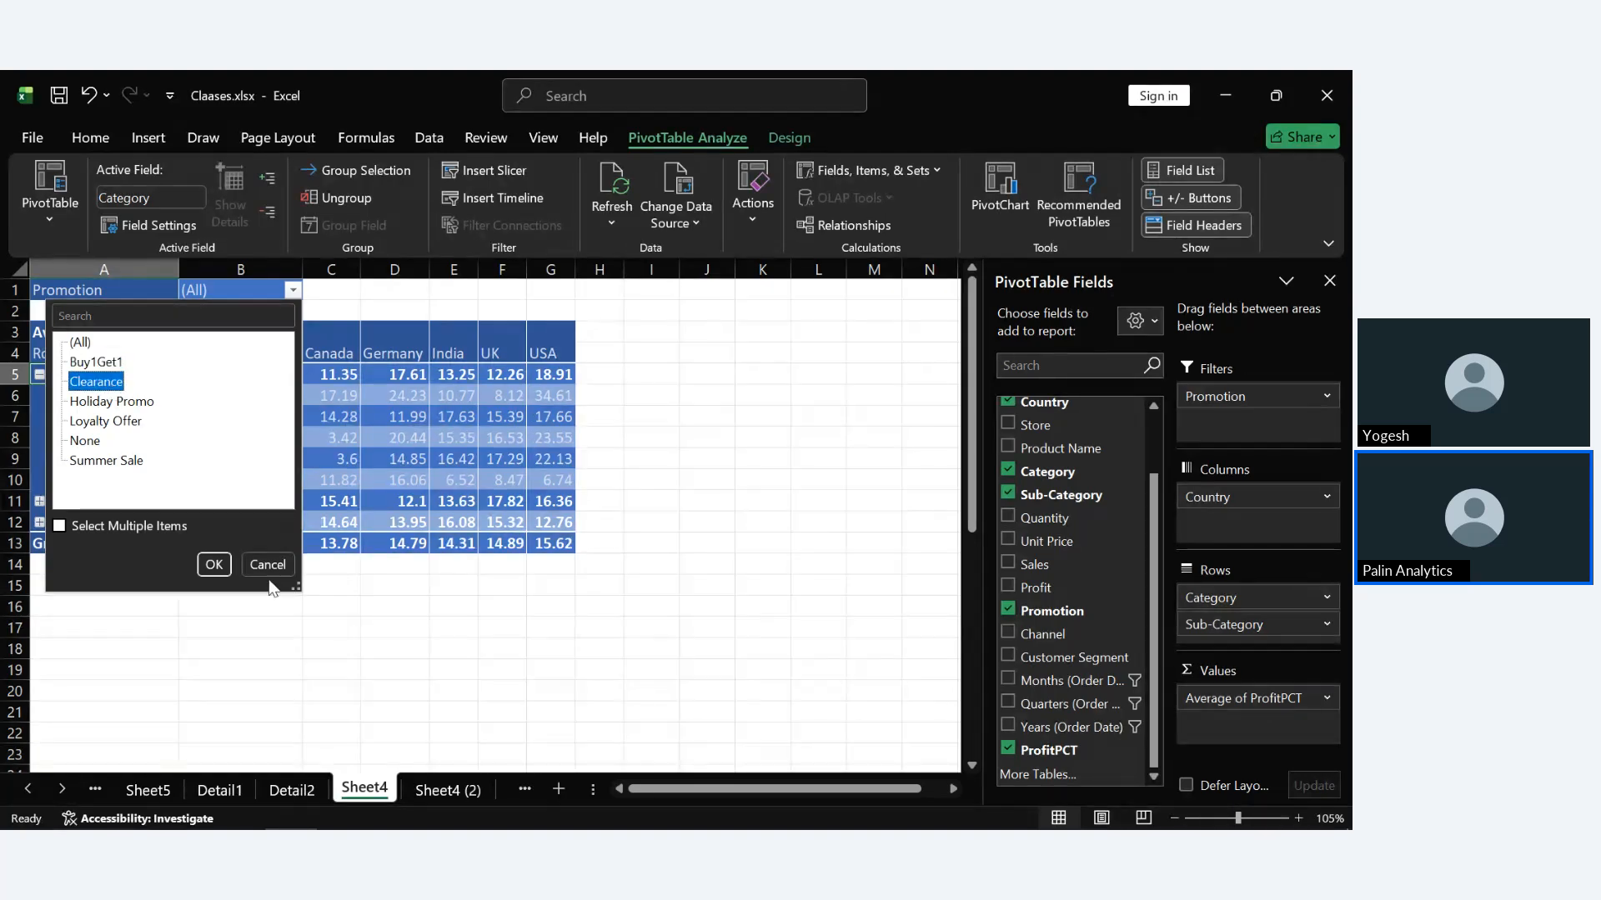
{"action": "left_click", "coordinate": [213, 565]}
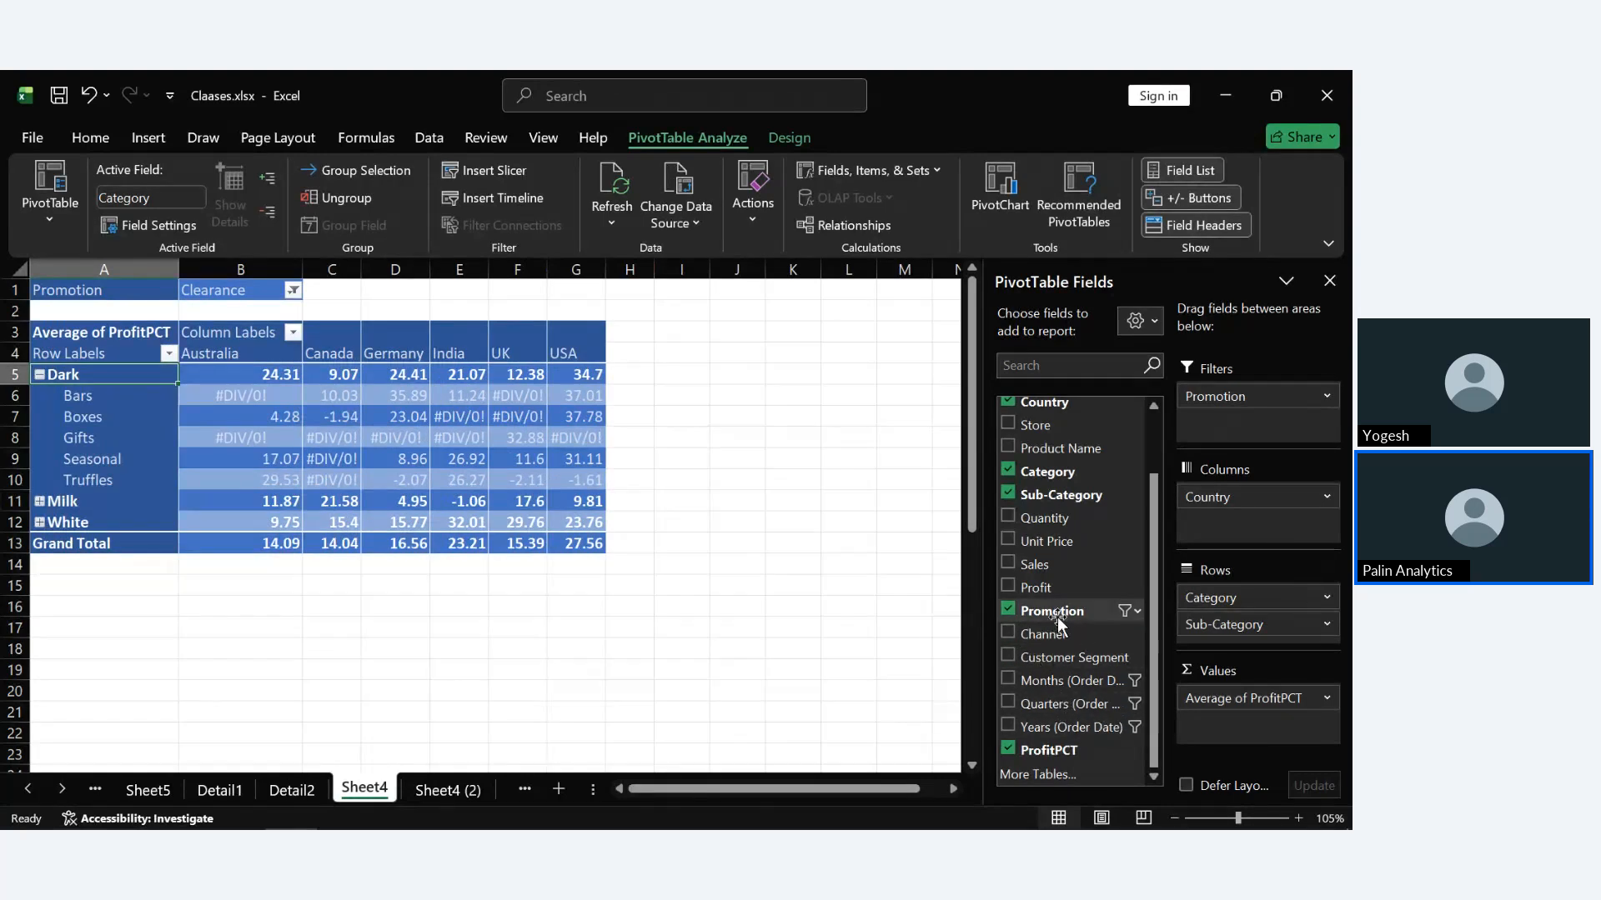
Add the Channel field as a second report filter below Promotion.
{"action": "left_click", "coordinate": [1004, 635]}
{"action": "scroll", "coordinate": [1264, 634], "scroll_direction": "down", "scroll_amount": 1}
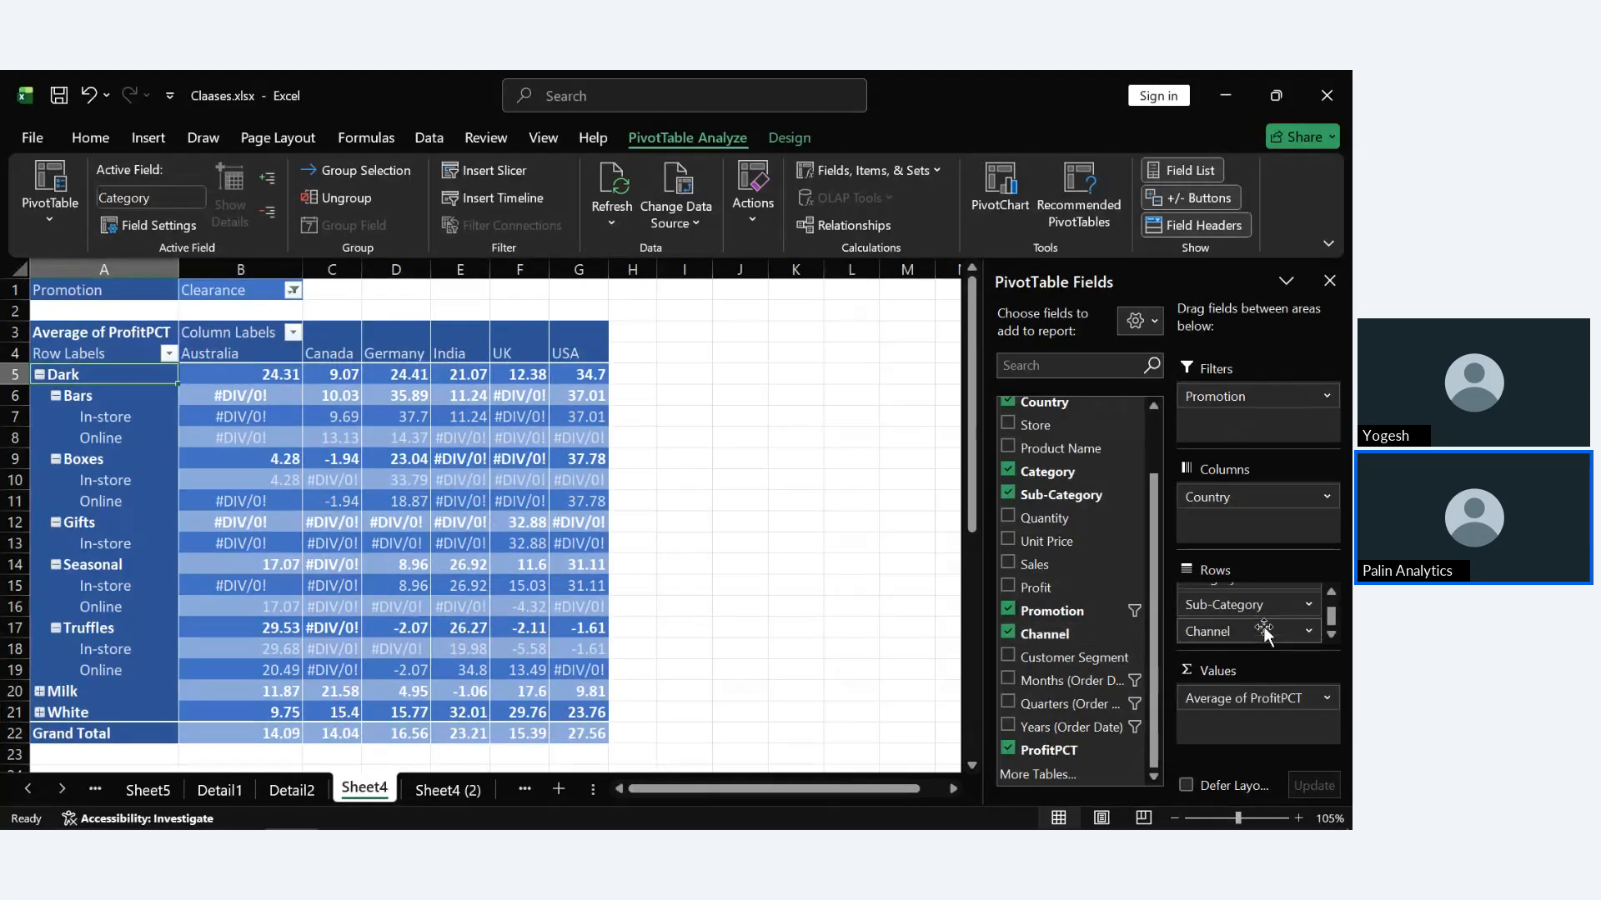
{"action": "left_click_drag", "start_coordinate": [1239, 633], "coordinate": [1231, 422]}
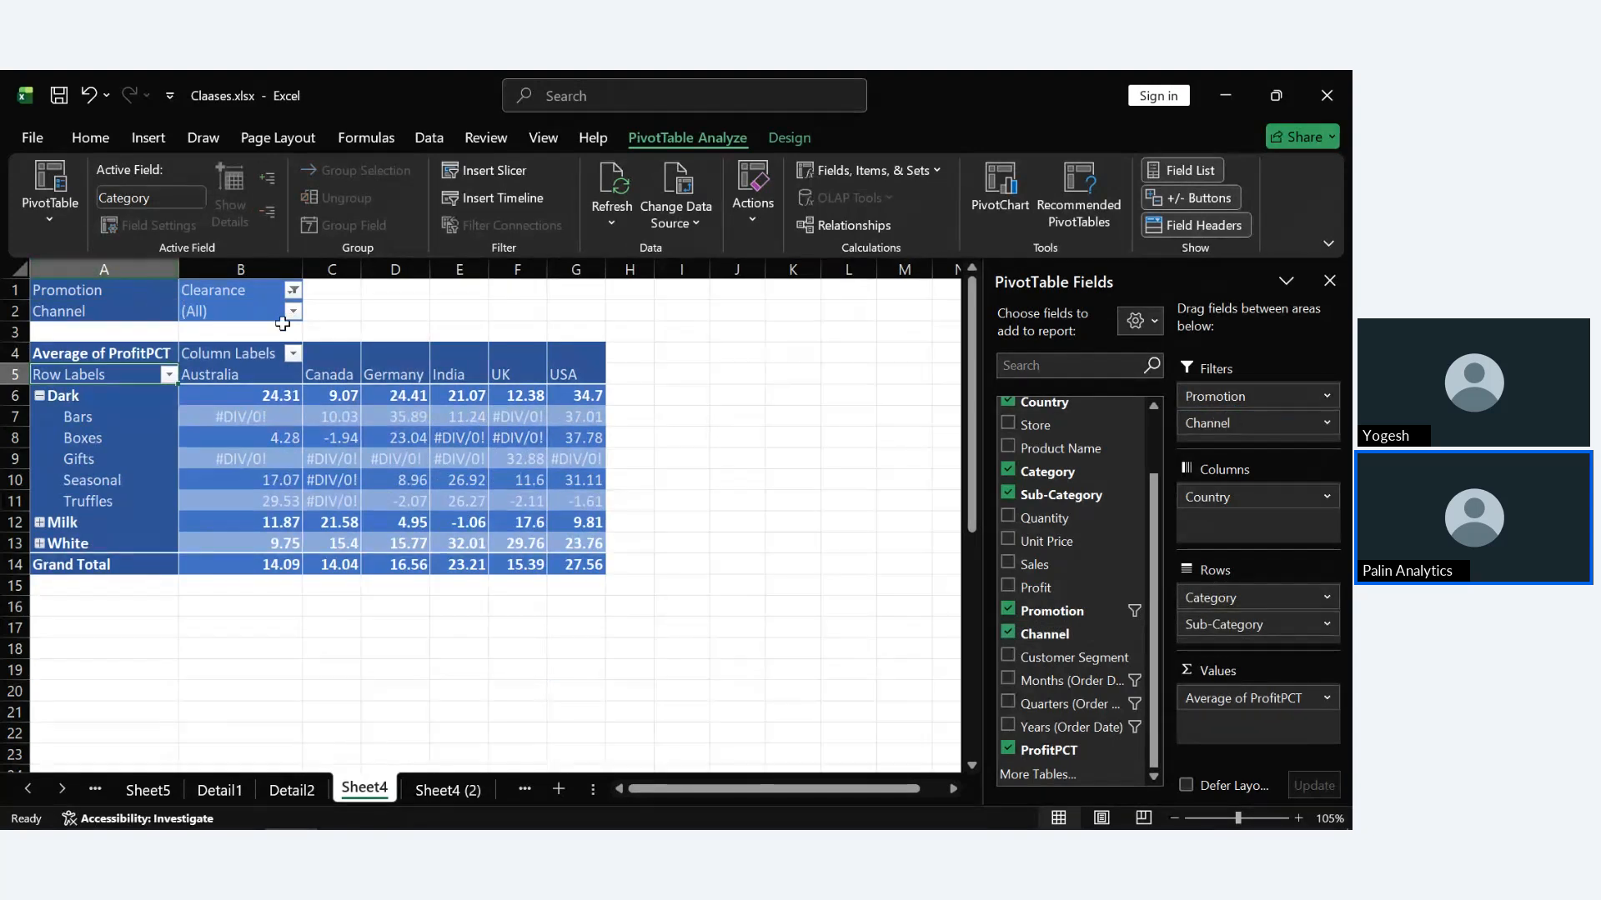
Examine the Promotion and Channel report filters on Sheet4 and compare its PivotTable with the copy on Sheet4 (2).
{"action": "left_click", "coordinate": [1239, 401]}
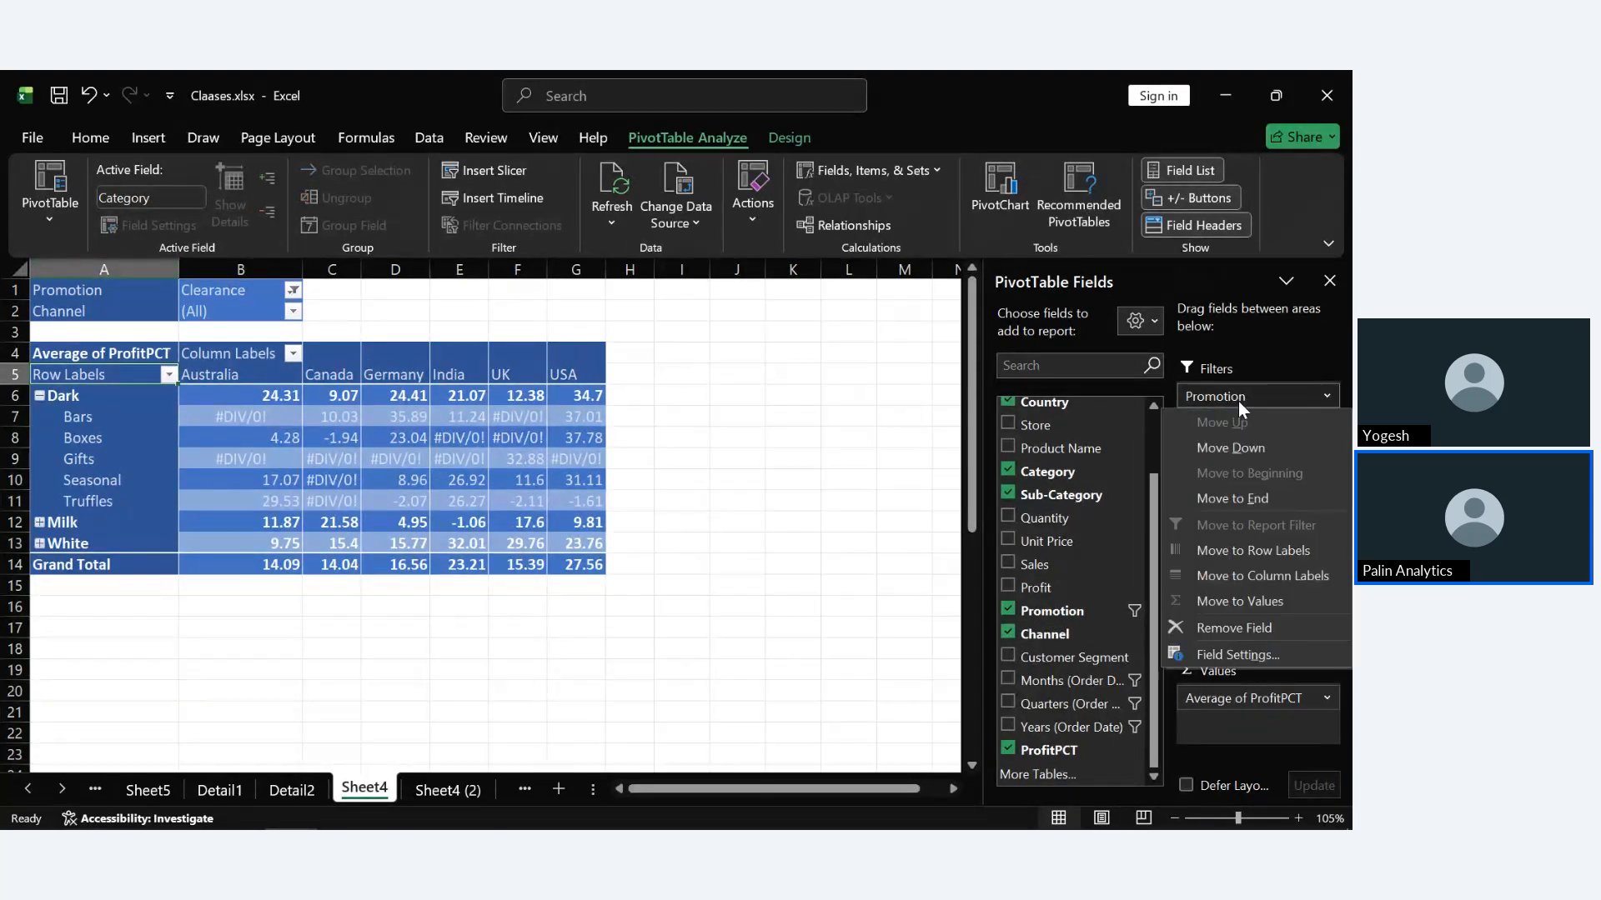
{"action": "left_click", "coordinate": [152, 298]}
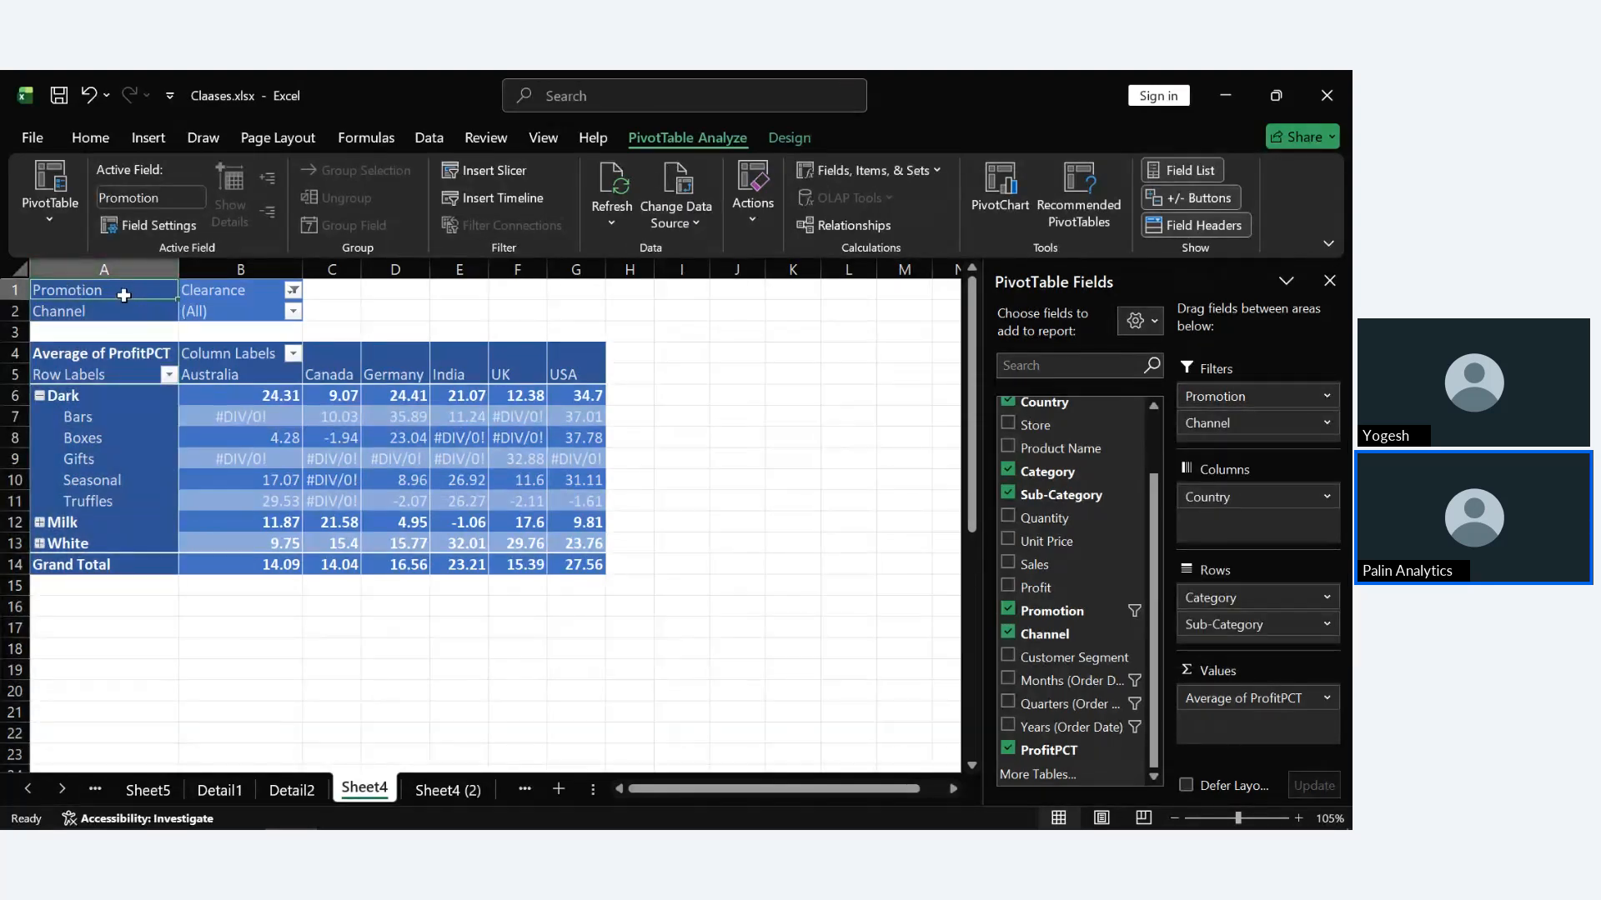
{"action": "left_click_drag", "start_coordinate": [175, 295], "coordinate": [235, 312]}
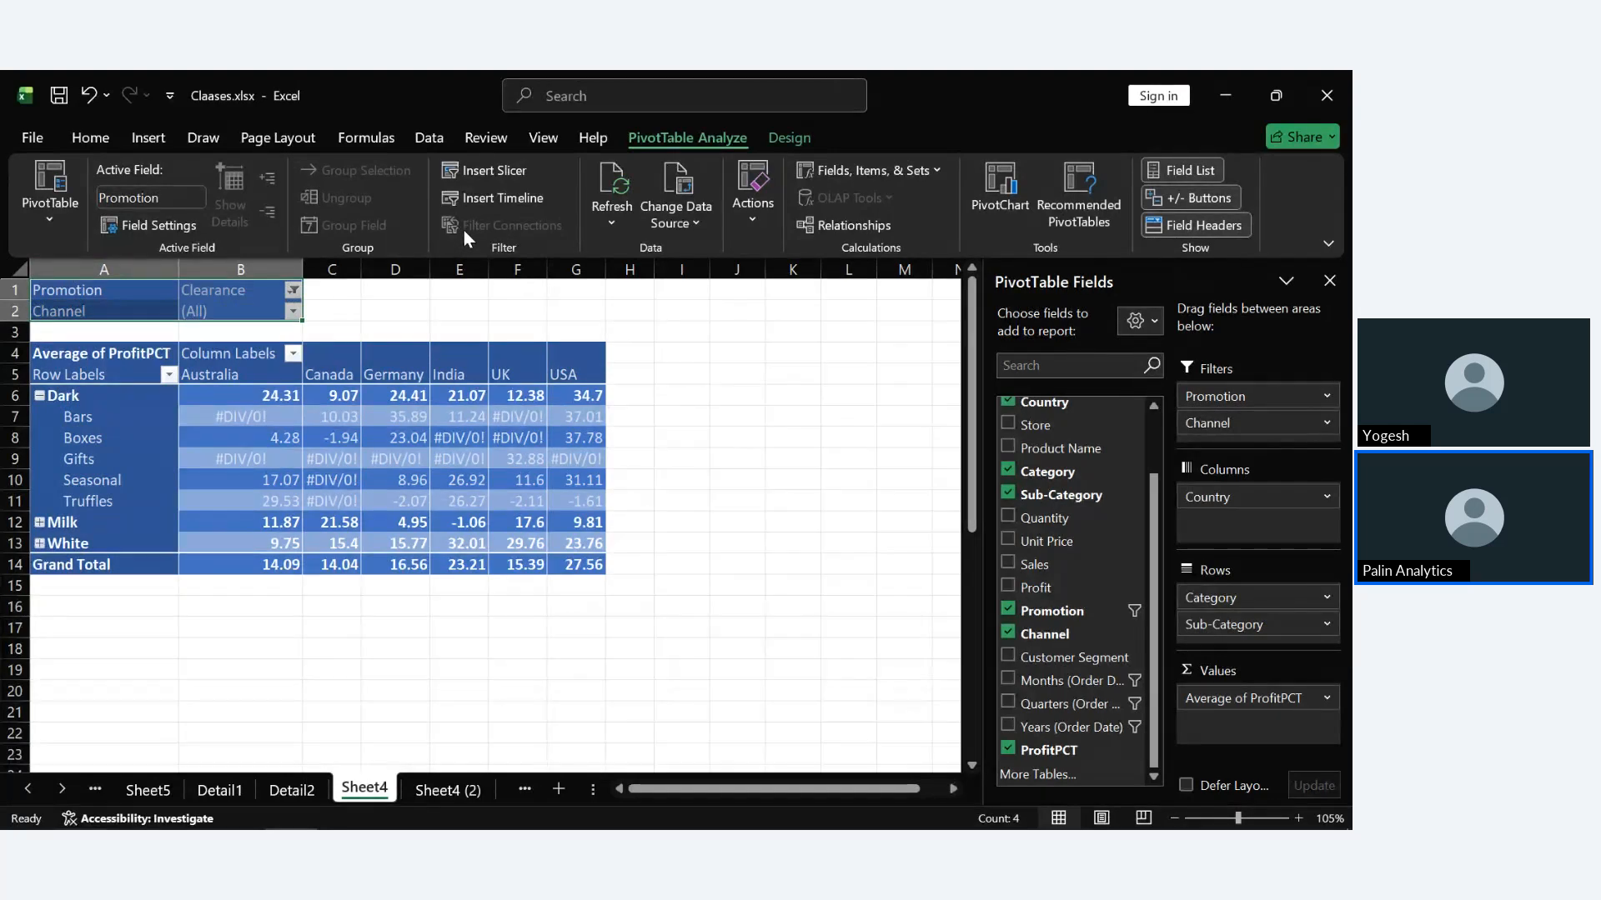
{"action": "left_click", "coordinate": [393, 325]}
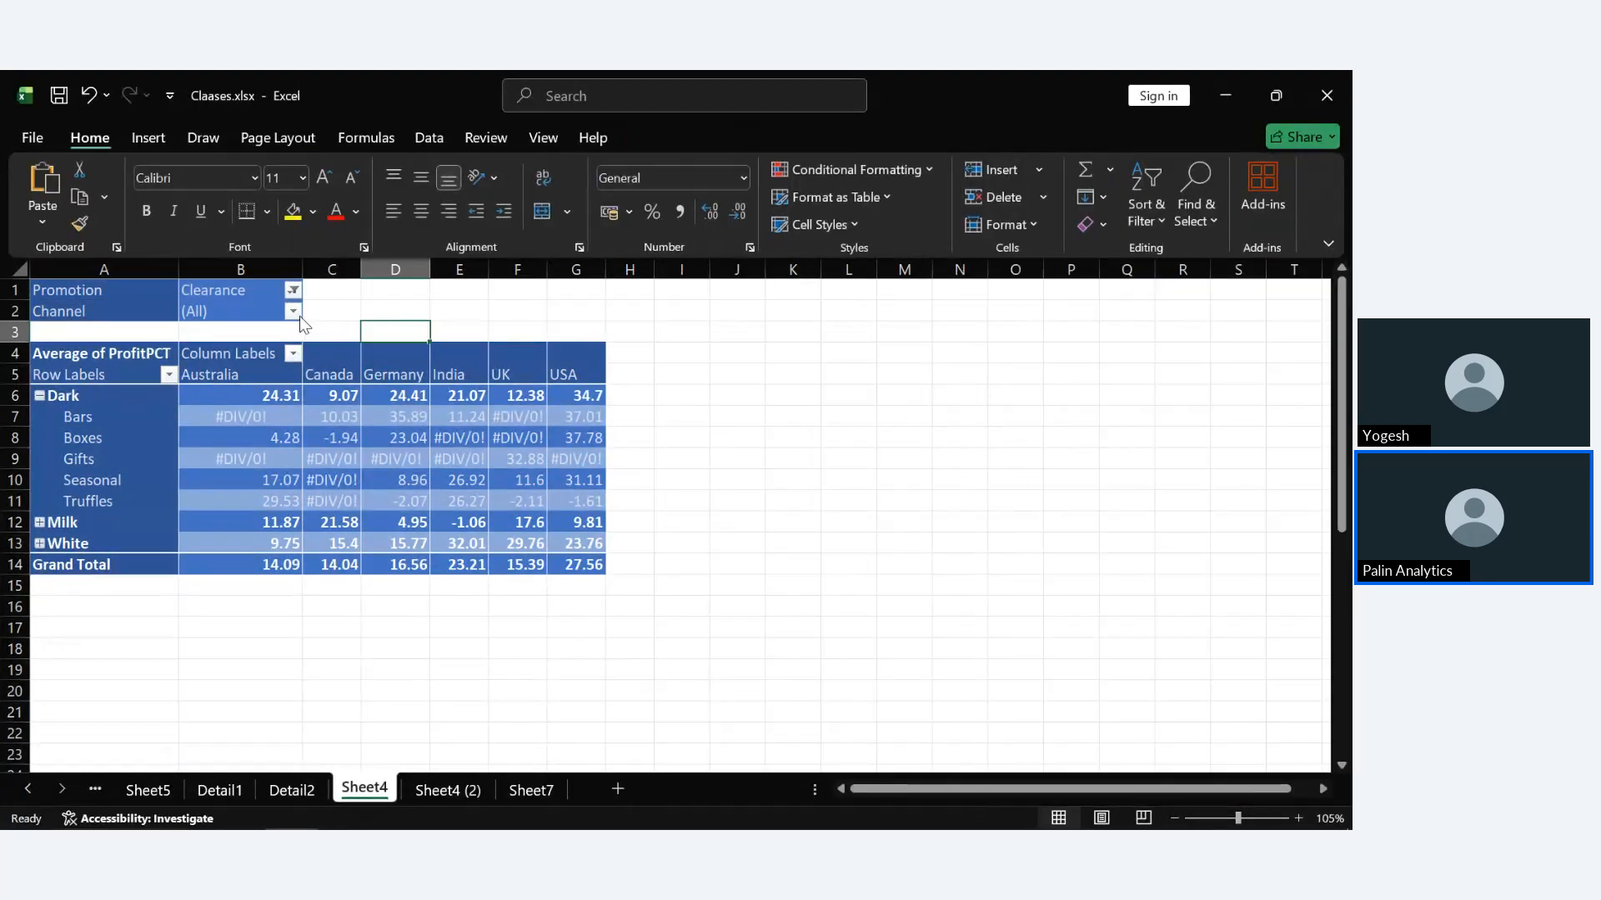
{"action": "left_click", "coordinate": [229, 298]}
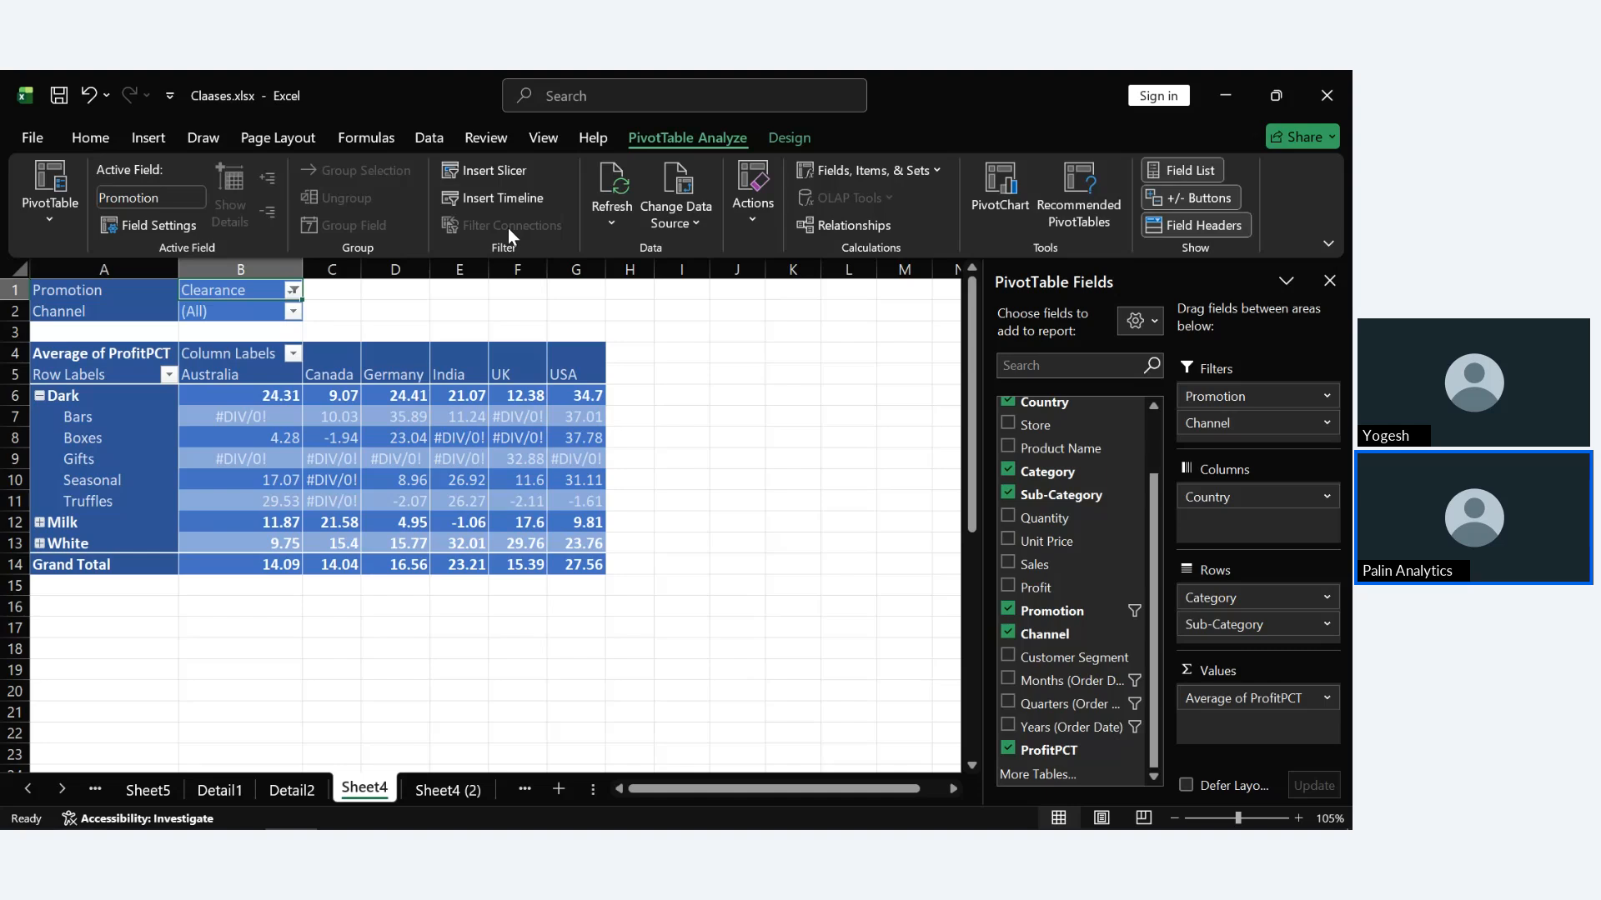
{"action": "left_click", "coordinate": [457, 799]}
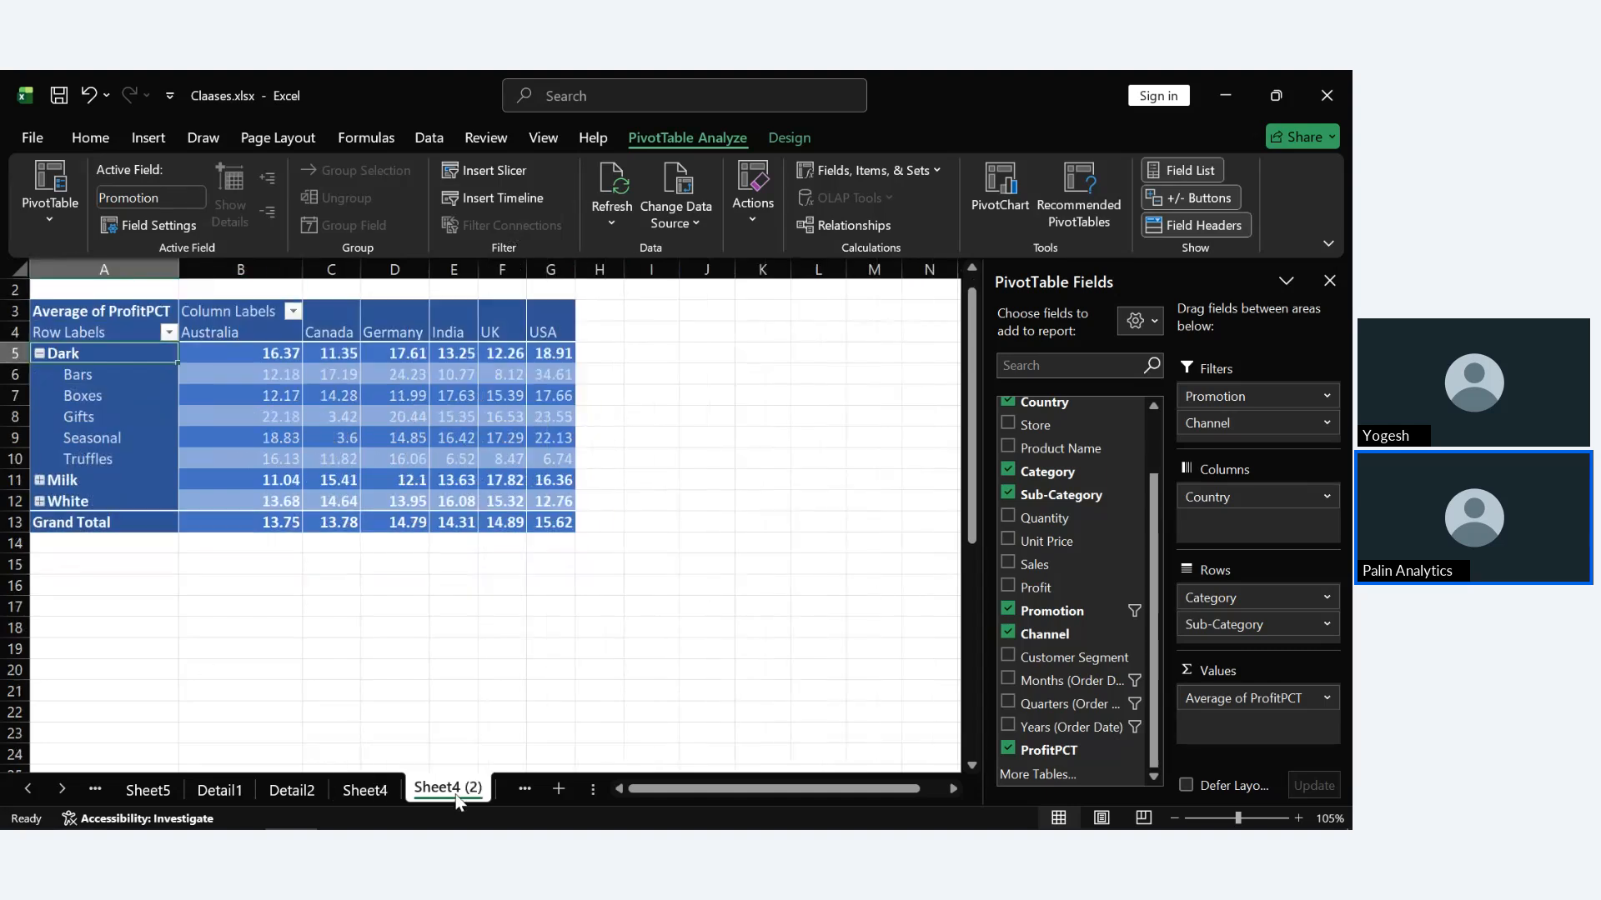
{"action": "scroll", "coordinate": [569, 593], "scroll_direction": "up", "scroll_amount": 2}
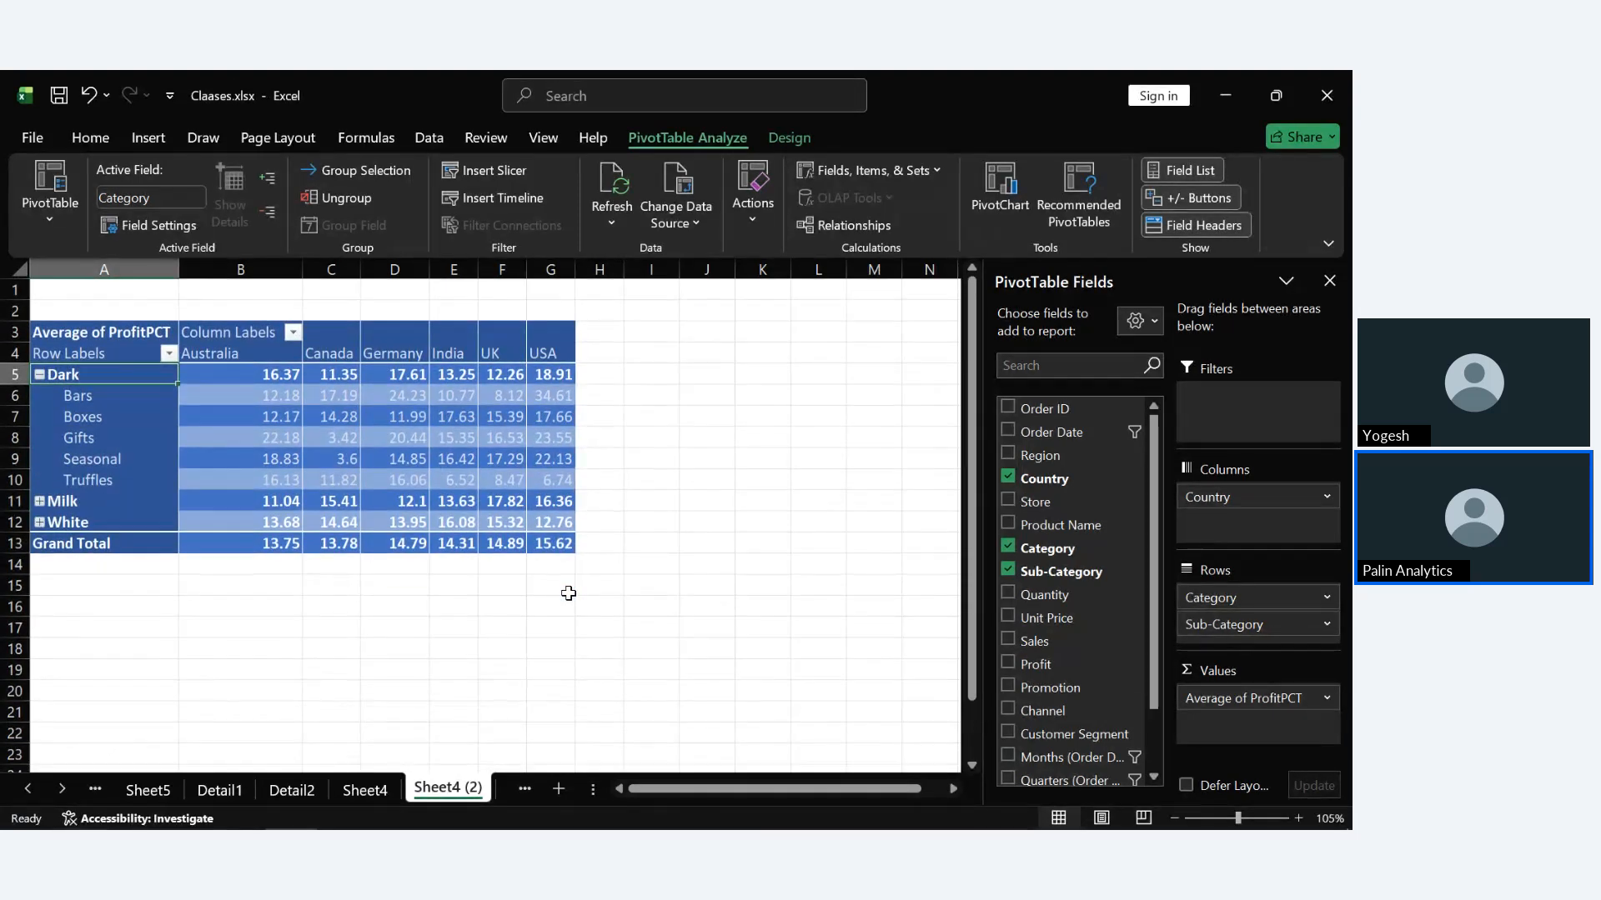
{"action": "left_click", "coordinate": [433, 482]}
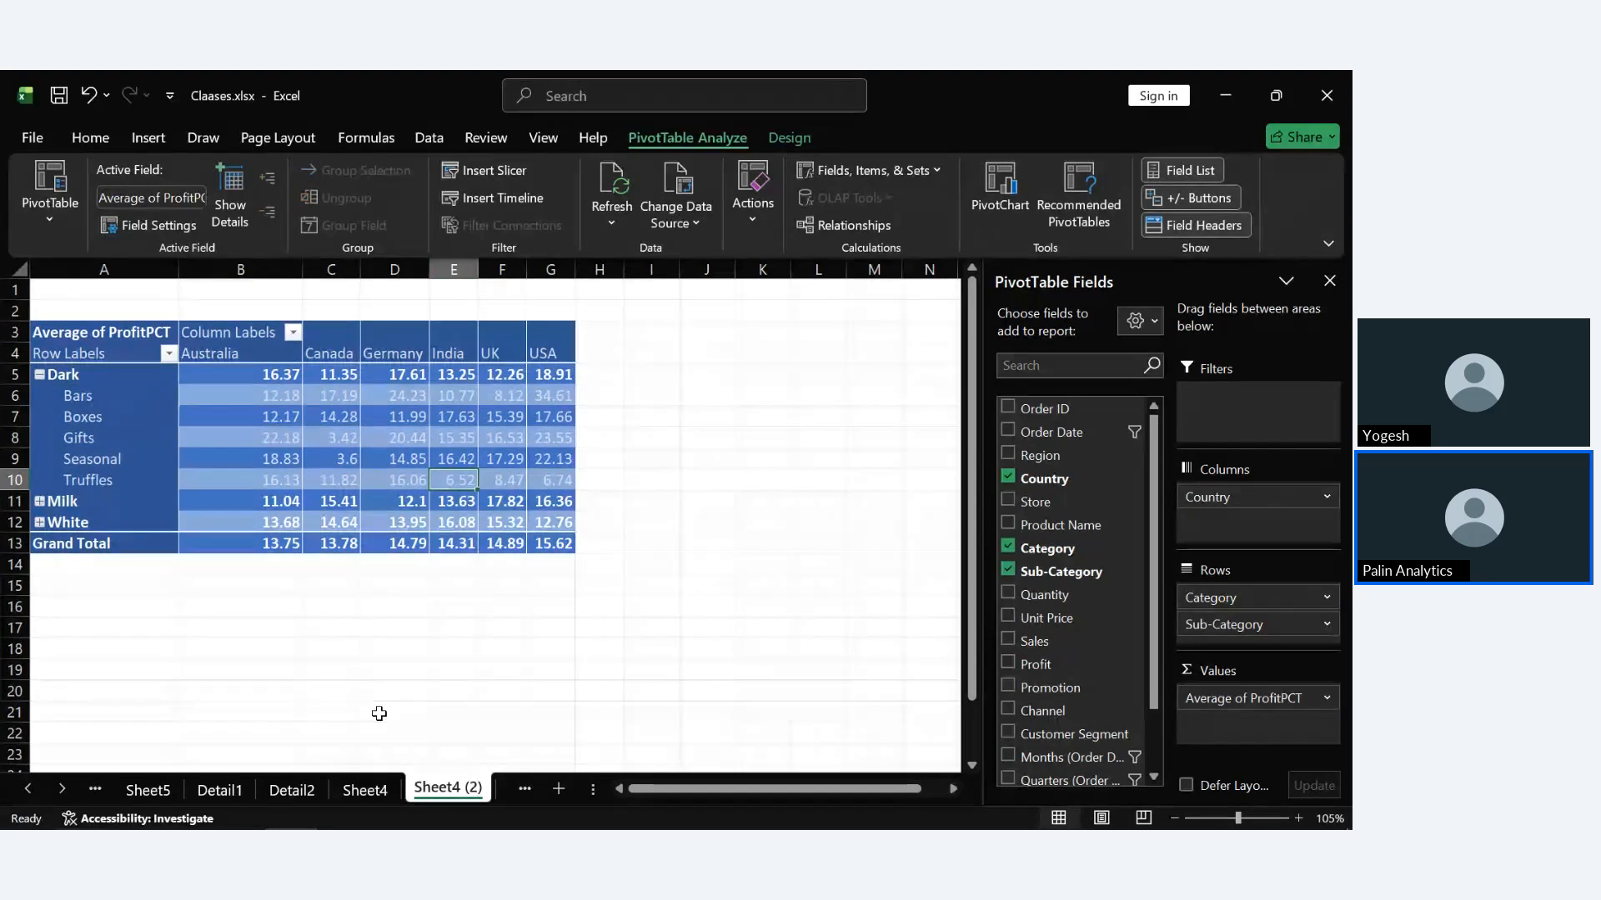
{"action": "left_click", "coordinate": [374, 792]}
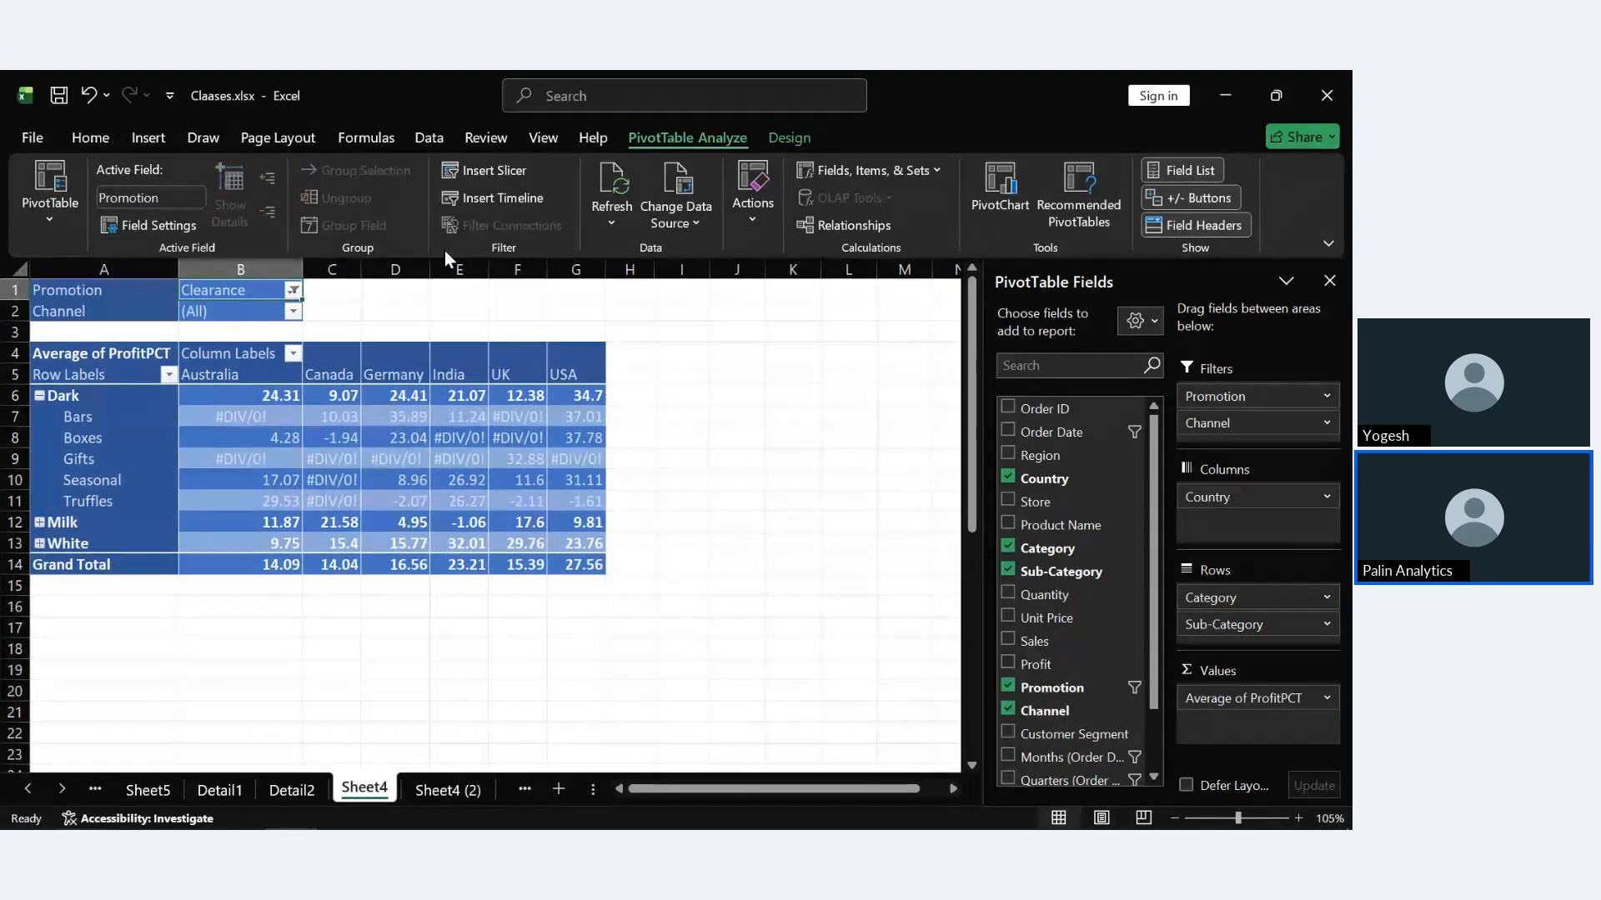
{"action": "left_click", "coordinate": [431, 790]}
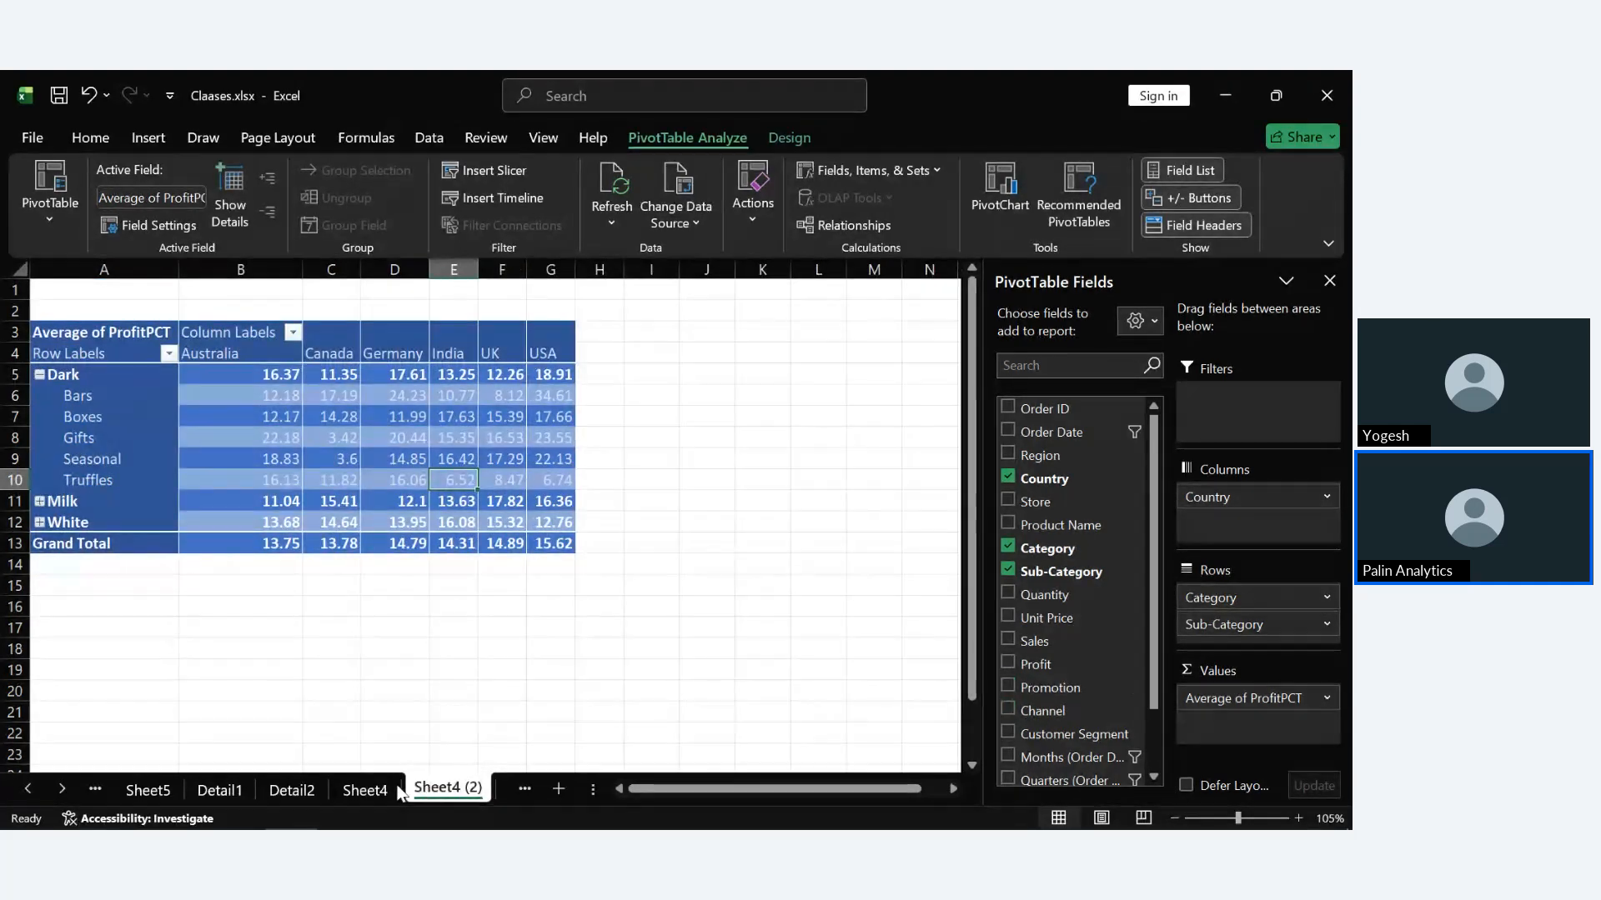
{"action": "left_click", "coordinate": [364, 791]}
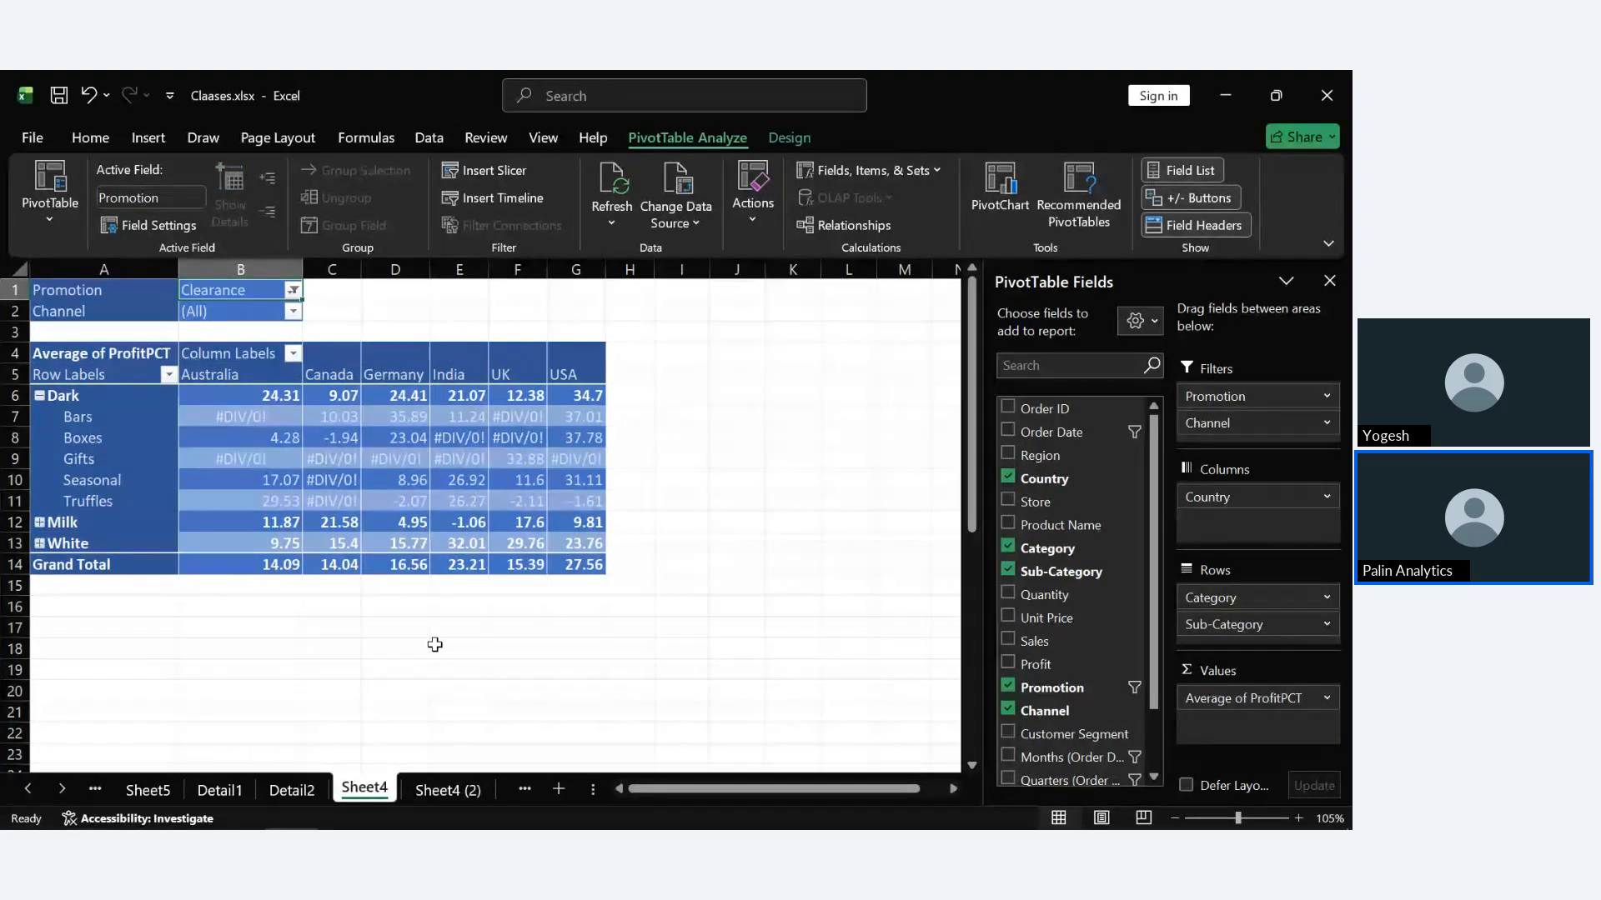
Remove the Country field from the PivotTable on Sheet4 (2).
{"action": "left_click", "coordinate": [463, 797]}
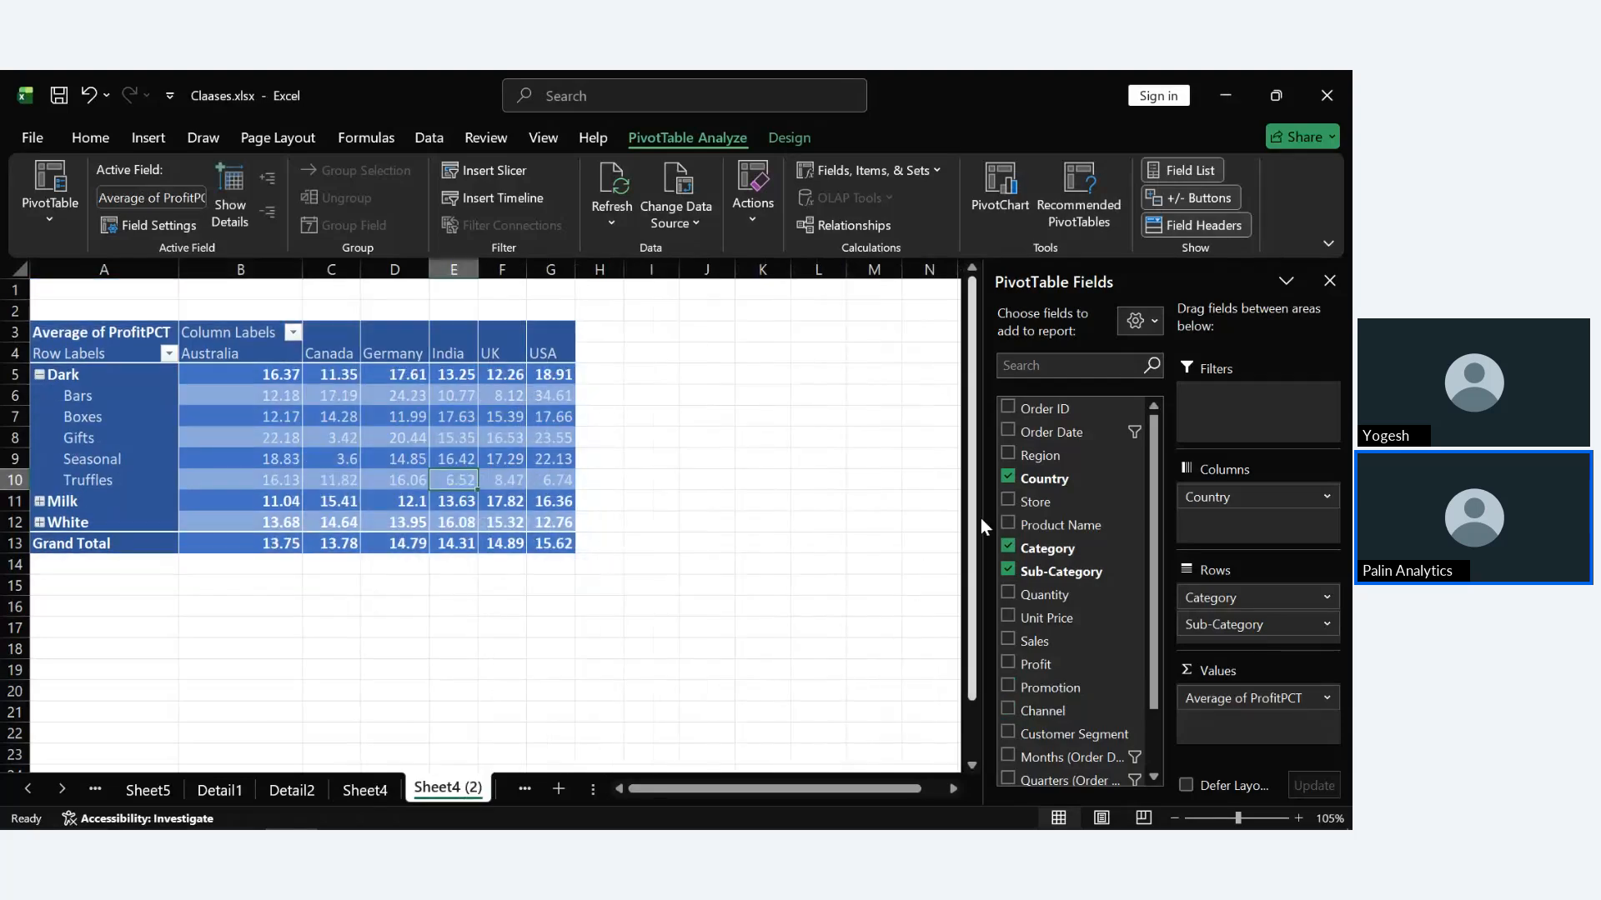
{"action": "left_click", "coordinate": [1008, 477]}
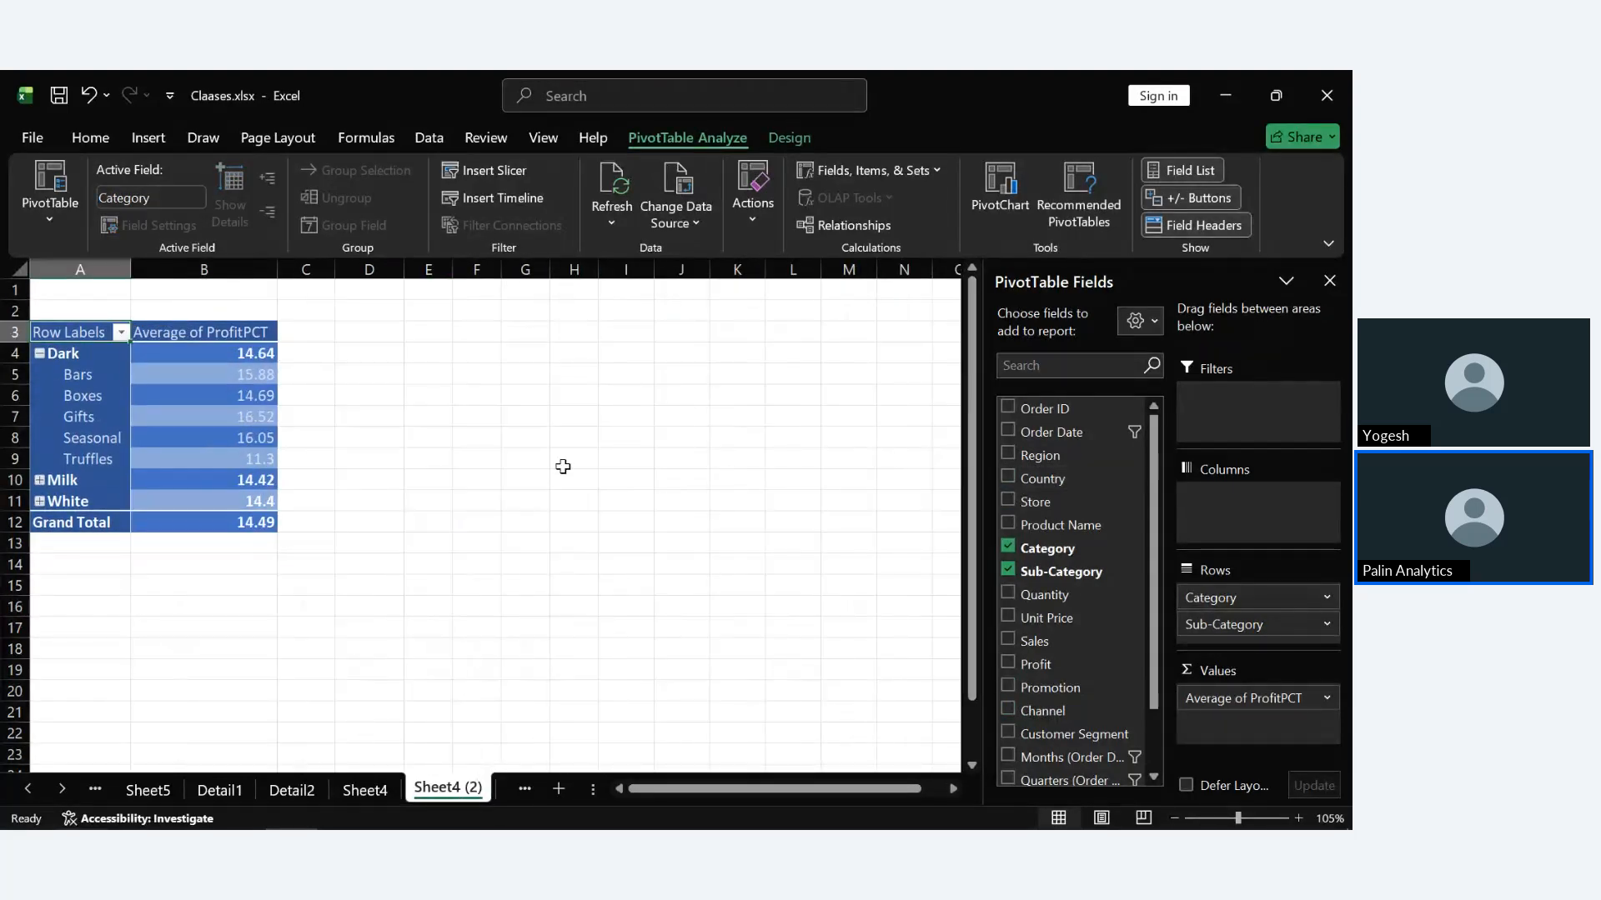
{"action": "left_click", "coordinate": [217, 417]}
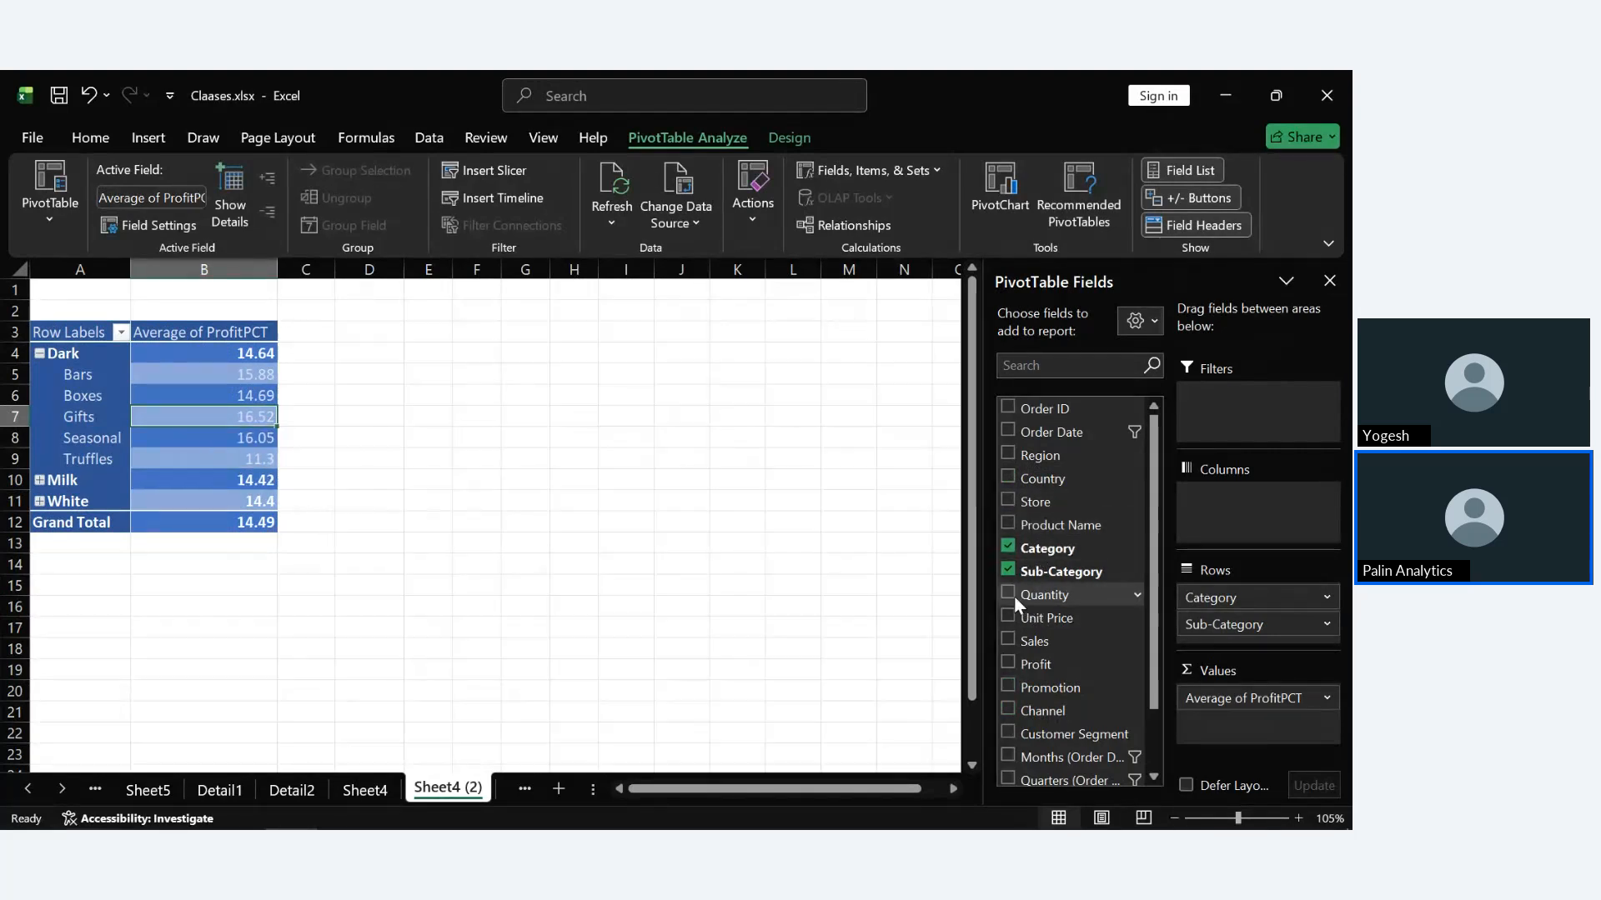
Add the Channel field to the columns of the PivotTable on Sheet4 (2).
{"action": "scroll", "coordinate": [1062, 692], "scroll_direction": "down", "scroll_amount": 3}
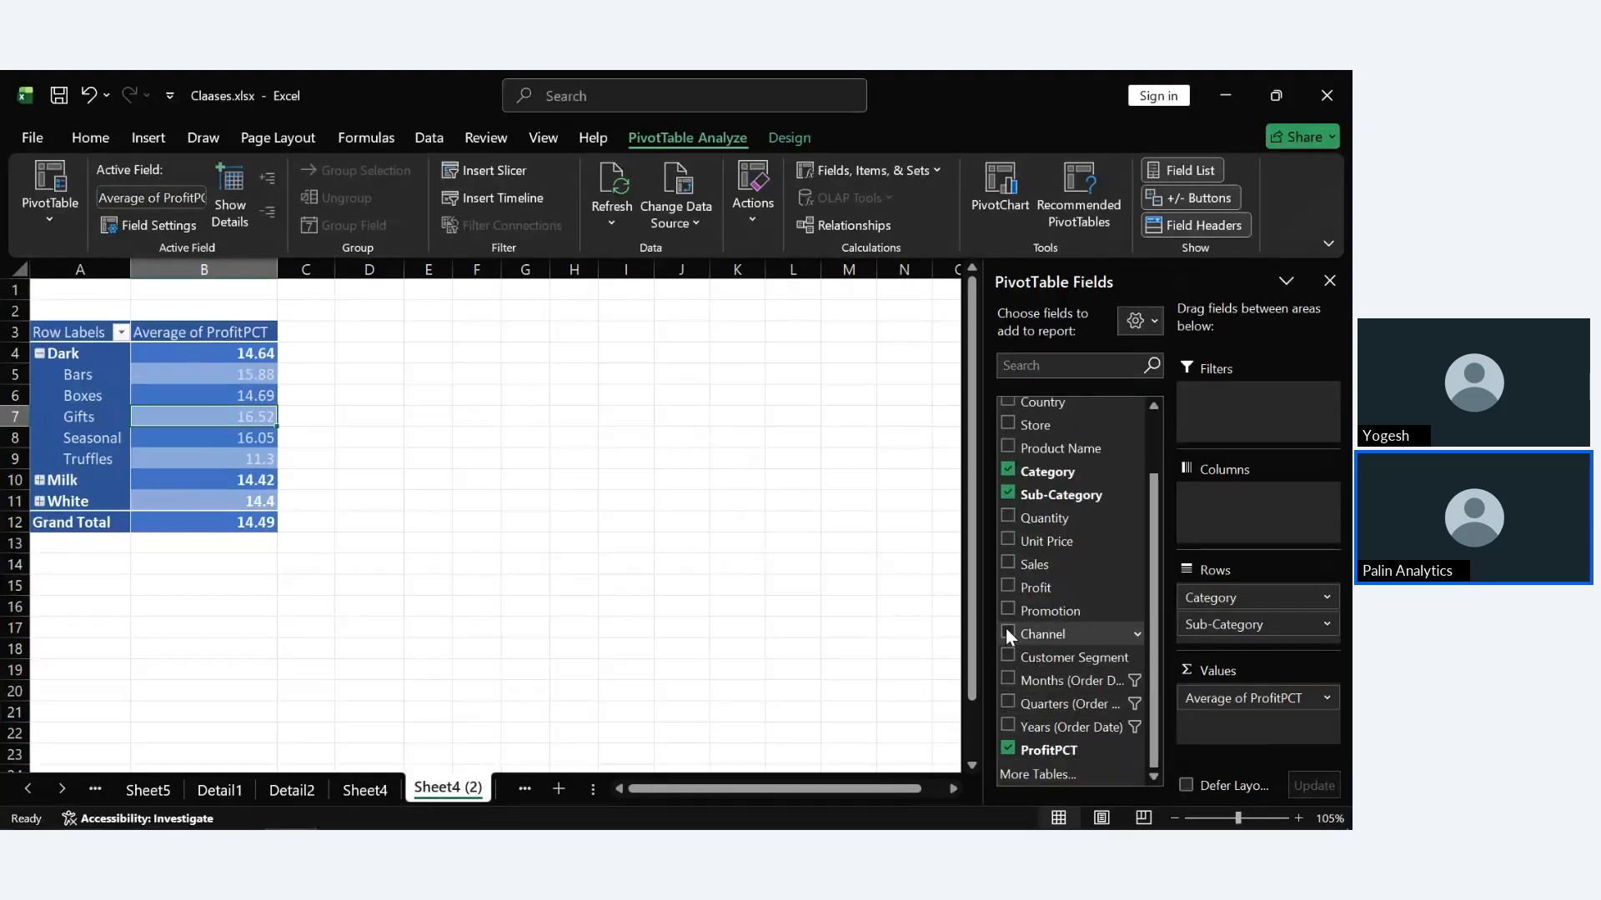
{"action": "left_click", "coordinate": [1006, 629]}
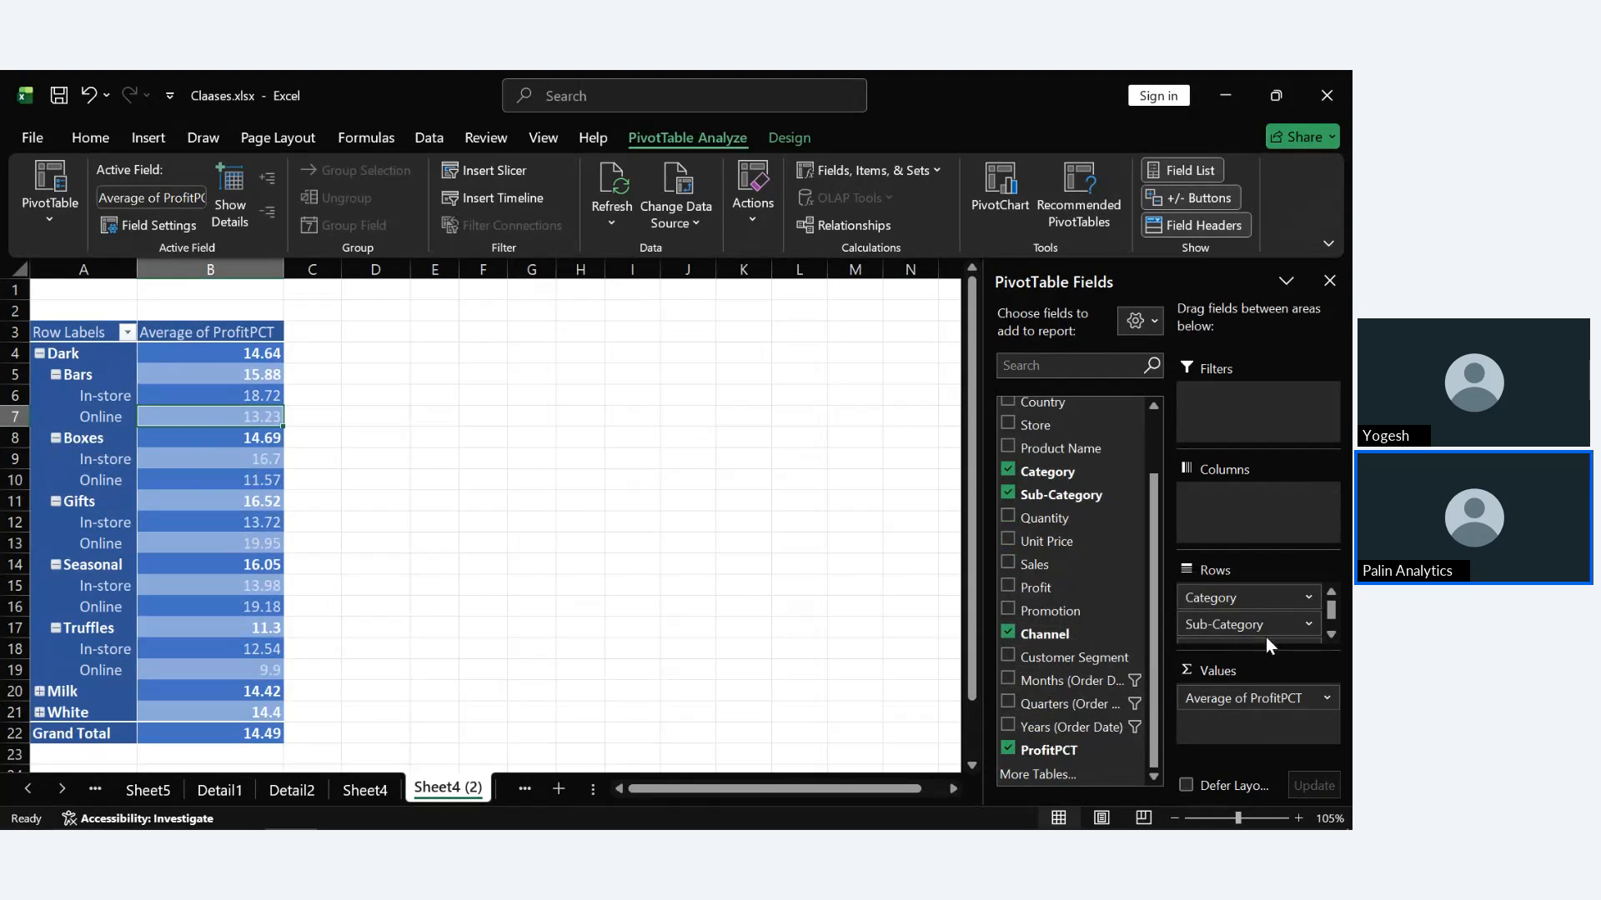
{"action": "scroll", "coordinate": [1264, 631], "scroll_direction": "down", "scroll_amount": 1}
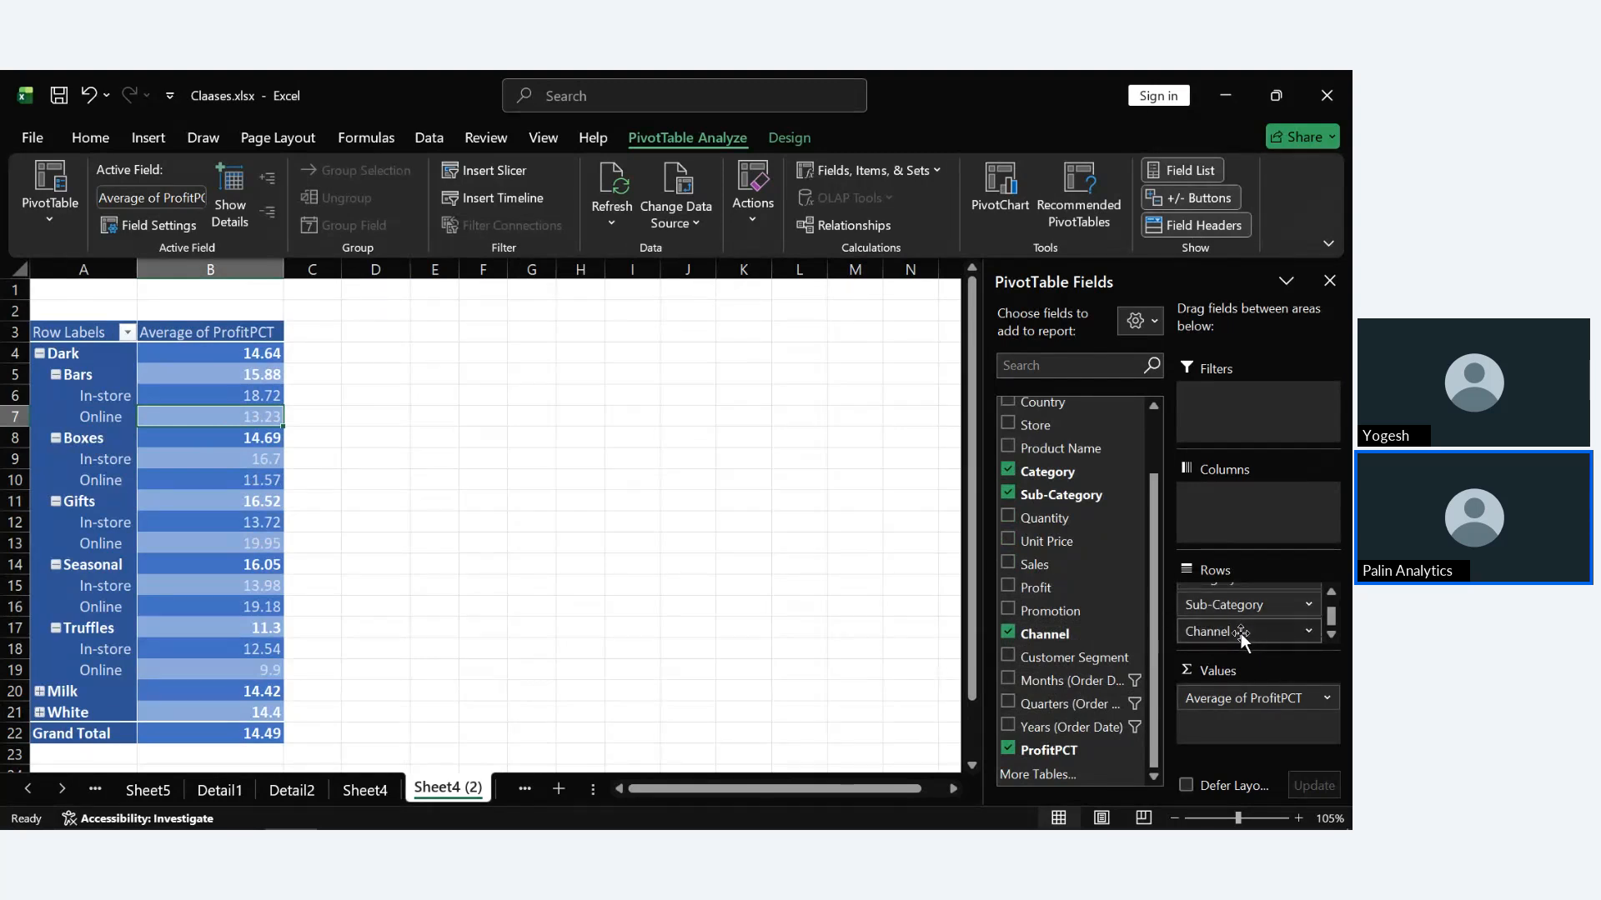
{"action": "left_click_drag", "start_coordinate": [1240, 633], "coordinate": [1237, 505]}
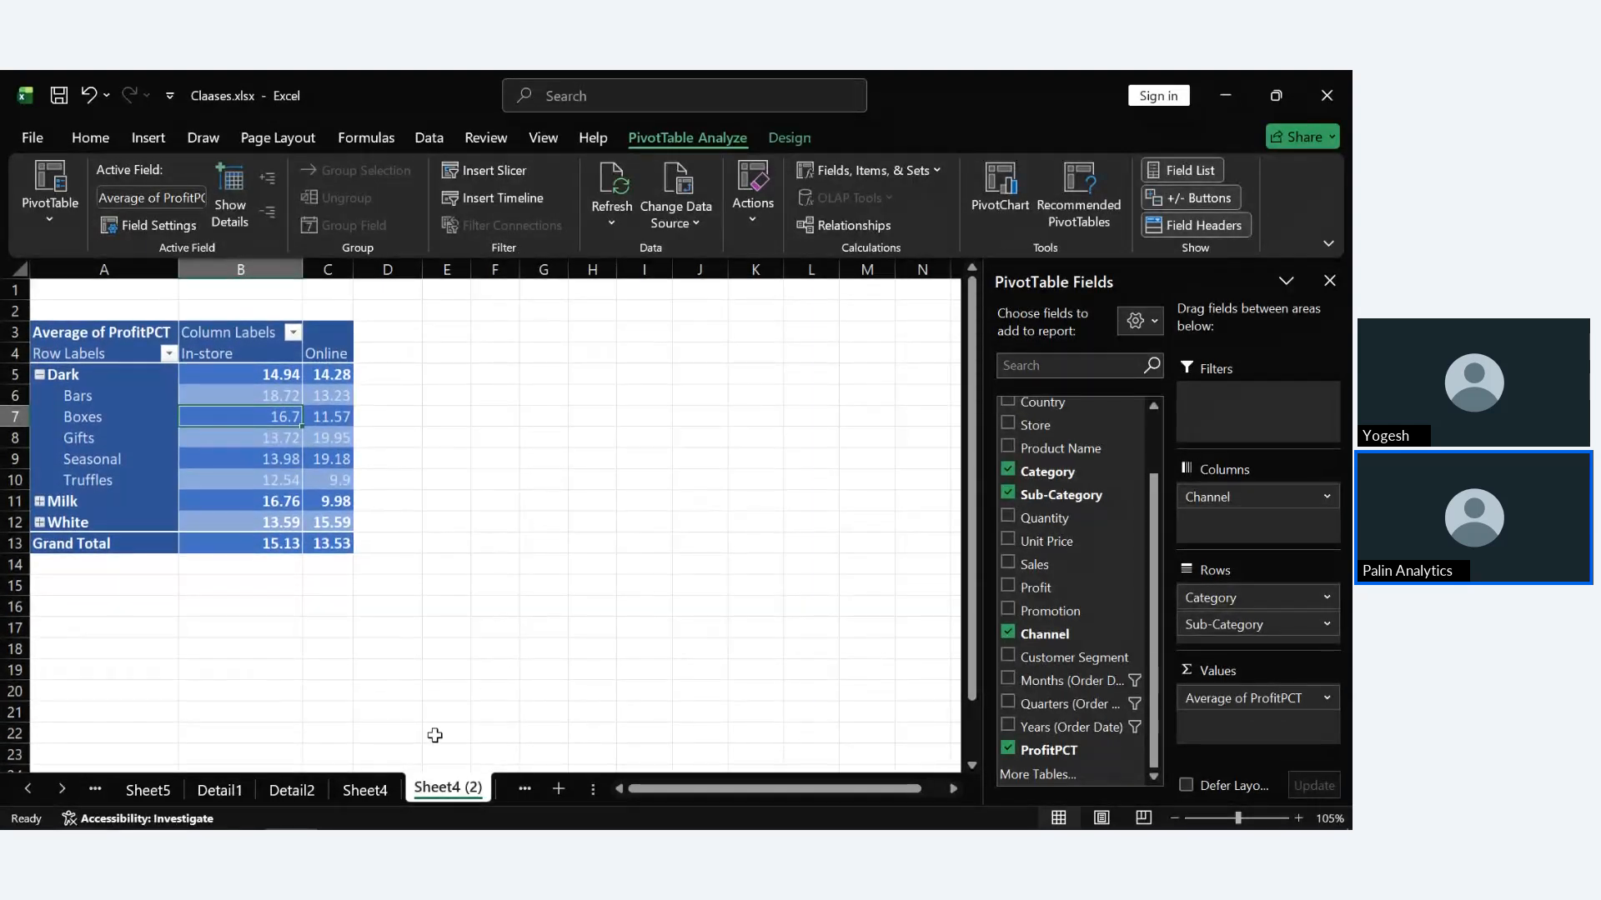
Compare the PivotTable layouts on Sheet4 and Sheet4 (2).
{"action": "left_click", "coordinate": [365, 789]}
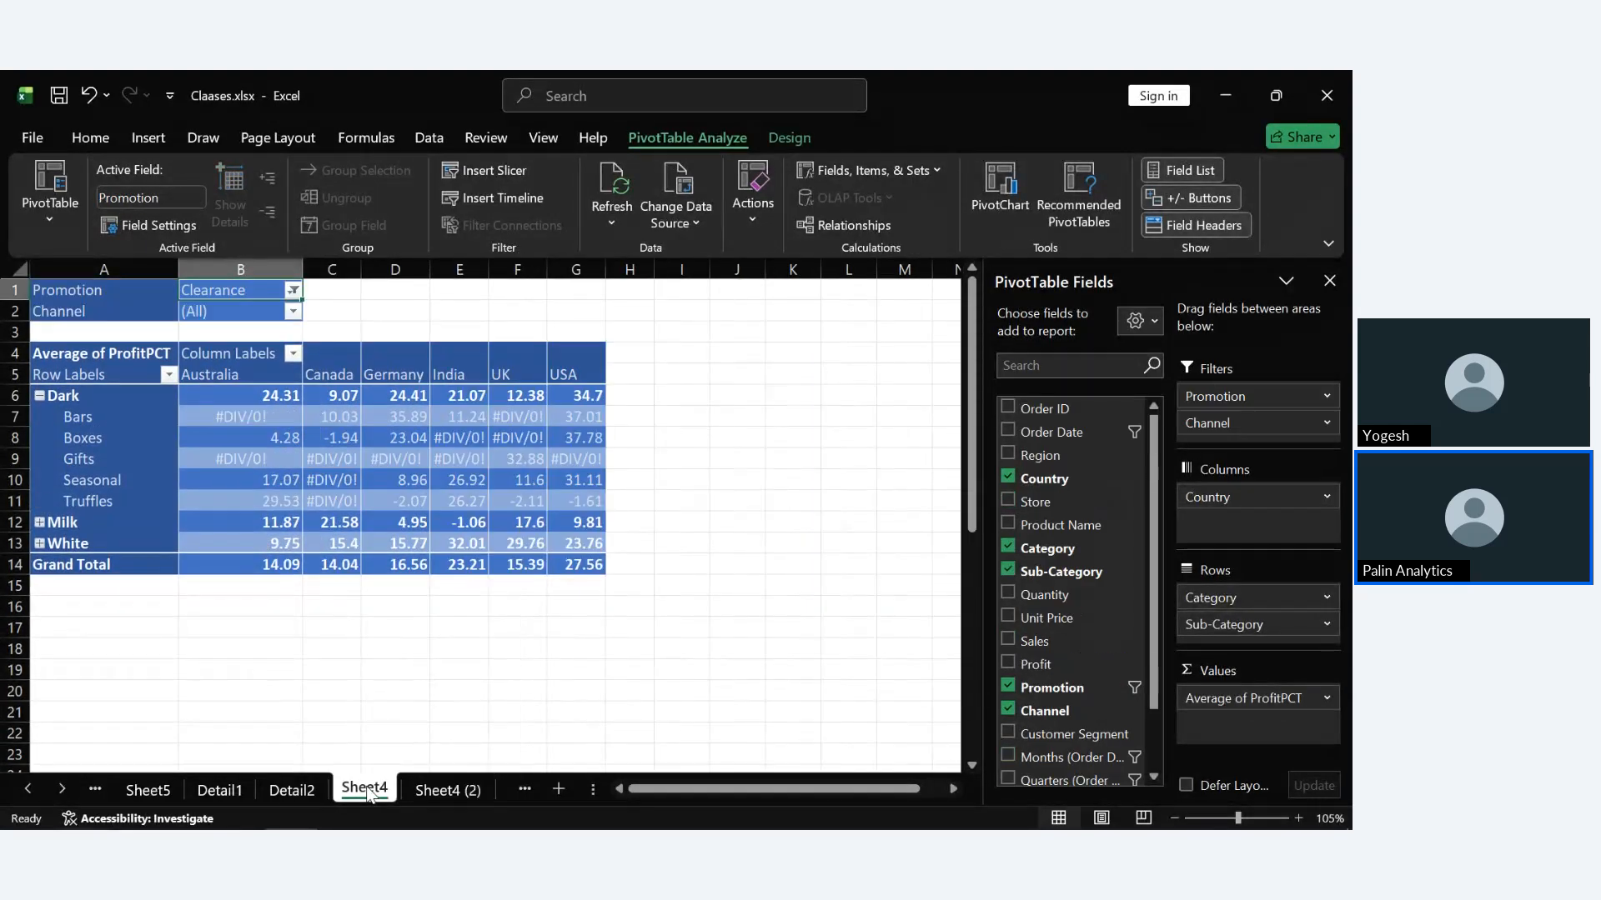
{"action": "left_click", "coordinate": [452, 791]}
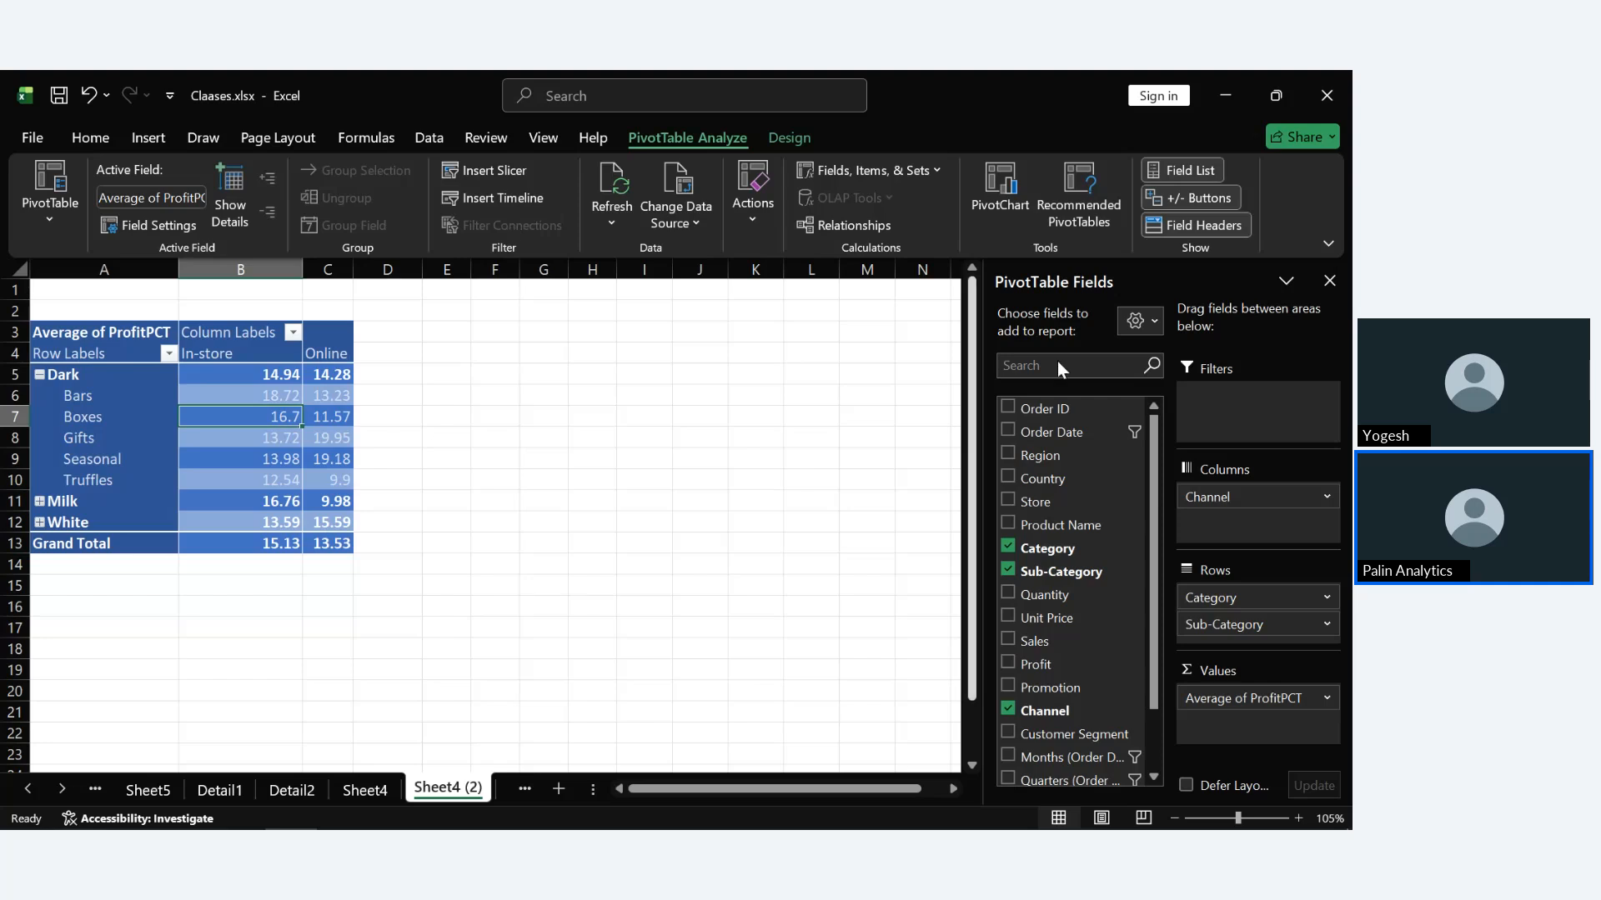
{"action": "left_click", "coordinate": [370, 797]}
{"action": "left_click", "coordinate": [708, 658]}
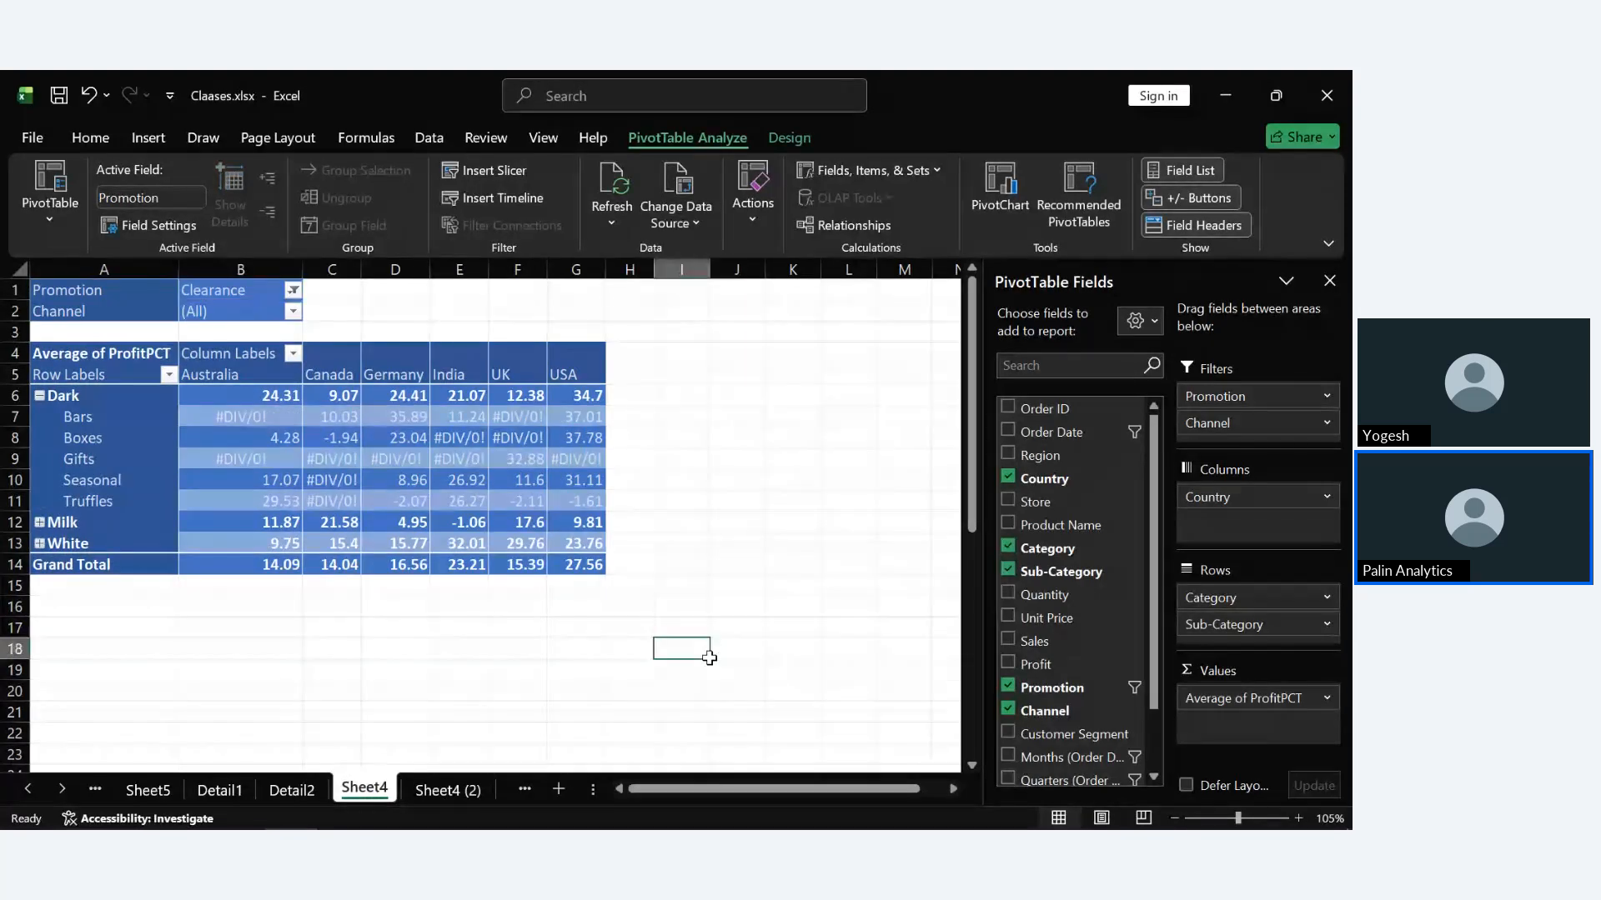
{"action": "left_click", "coordinate": [453, 485]}
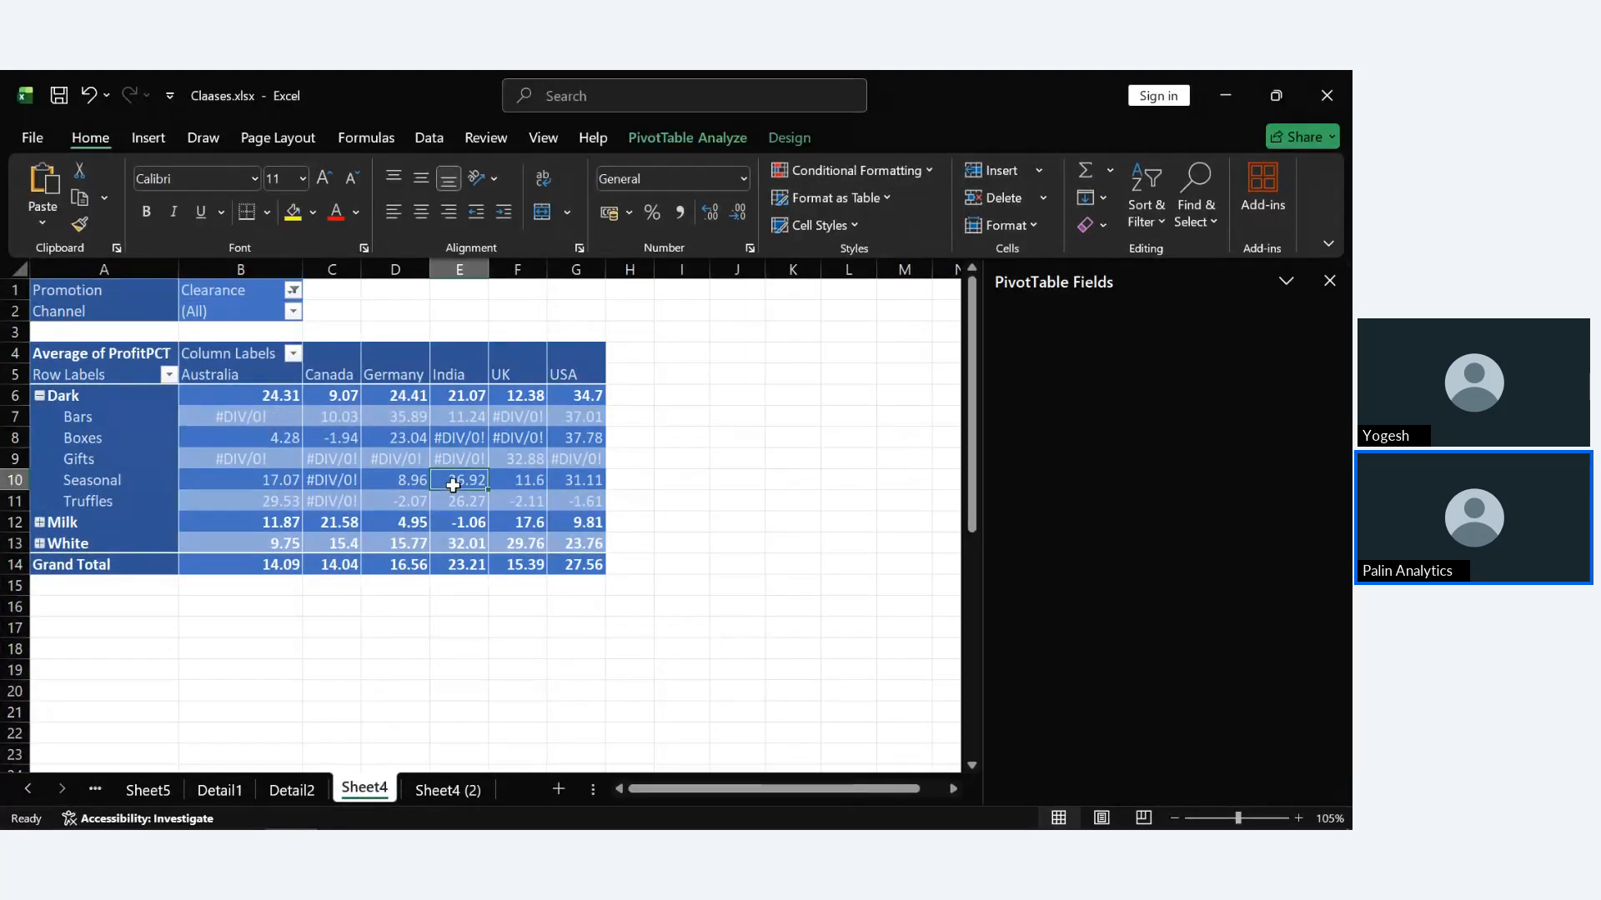
{"action": "left_click", "coordinate": [446, 789]}
{"action": "left_click", "coordinate": [362, 790]}
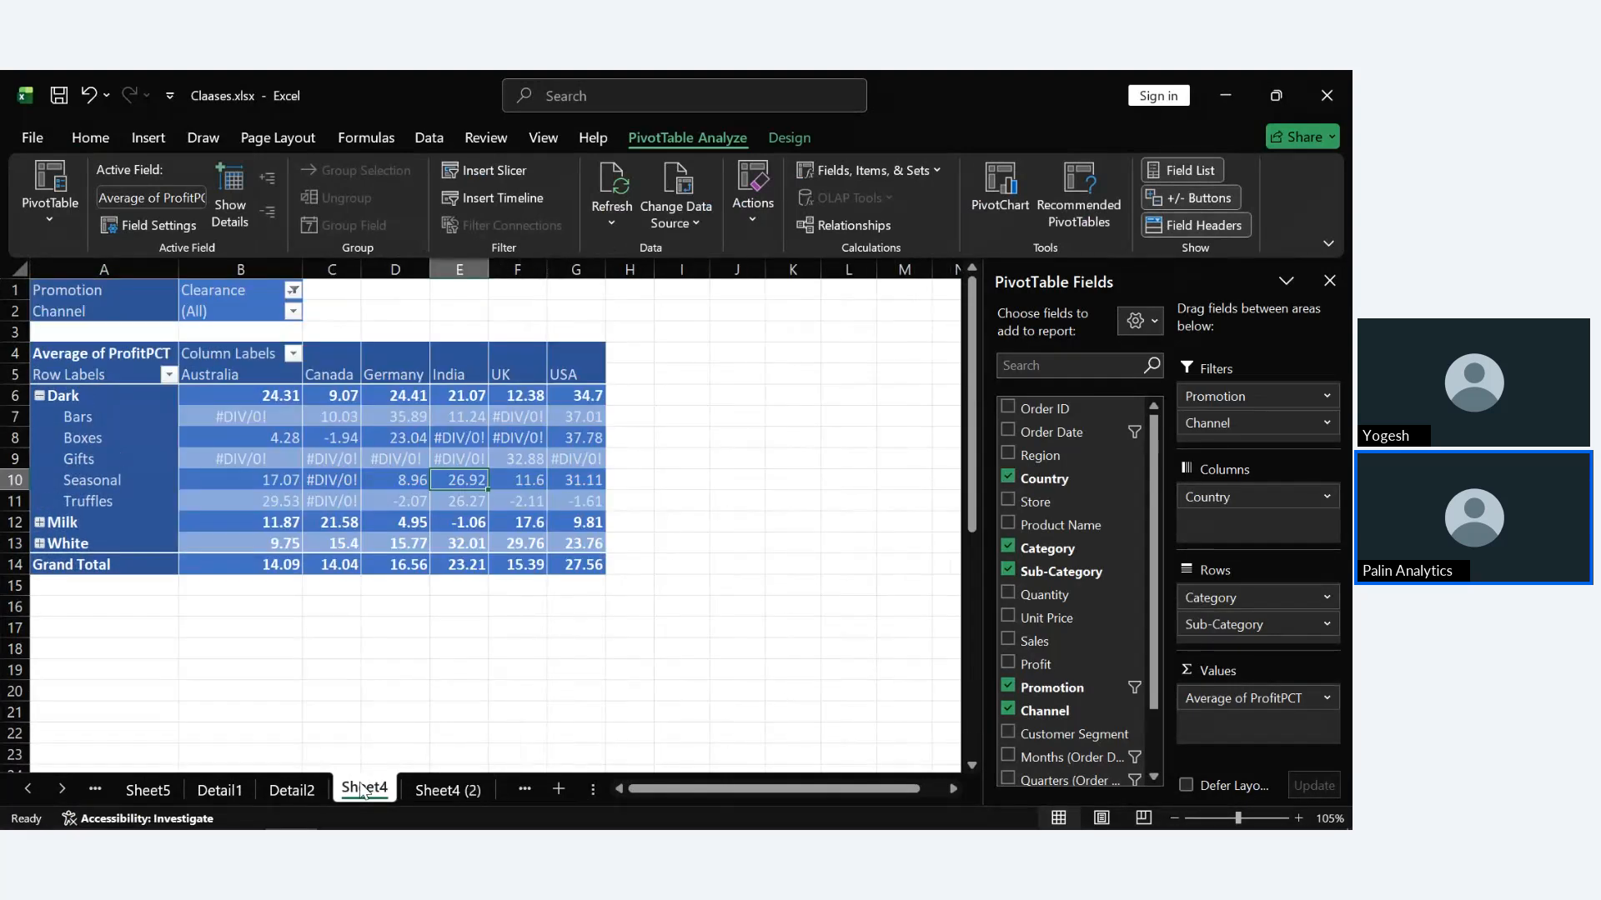
Insert a Region slicer in the empty area beside the PivotTable on Sheet4 and filter it to Central.
{"action": "left_click", "coordinate": [471, 460]}
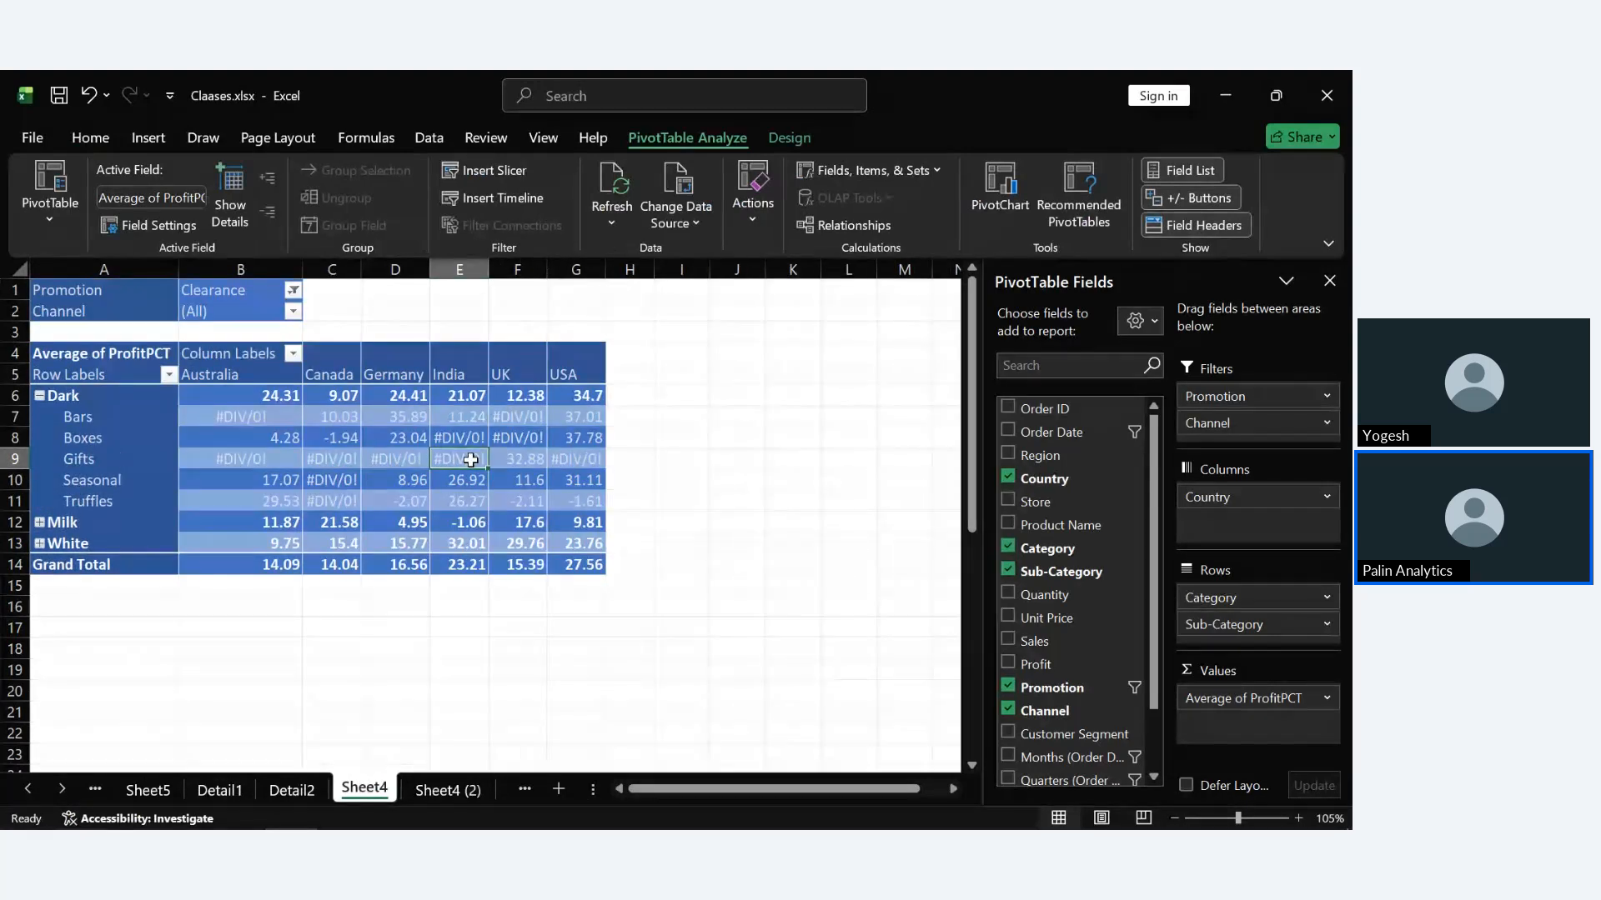
{"action": "mouse_move", "coordinate": [471, 459]}
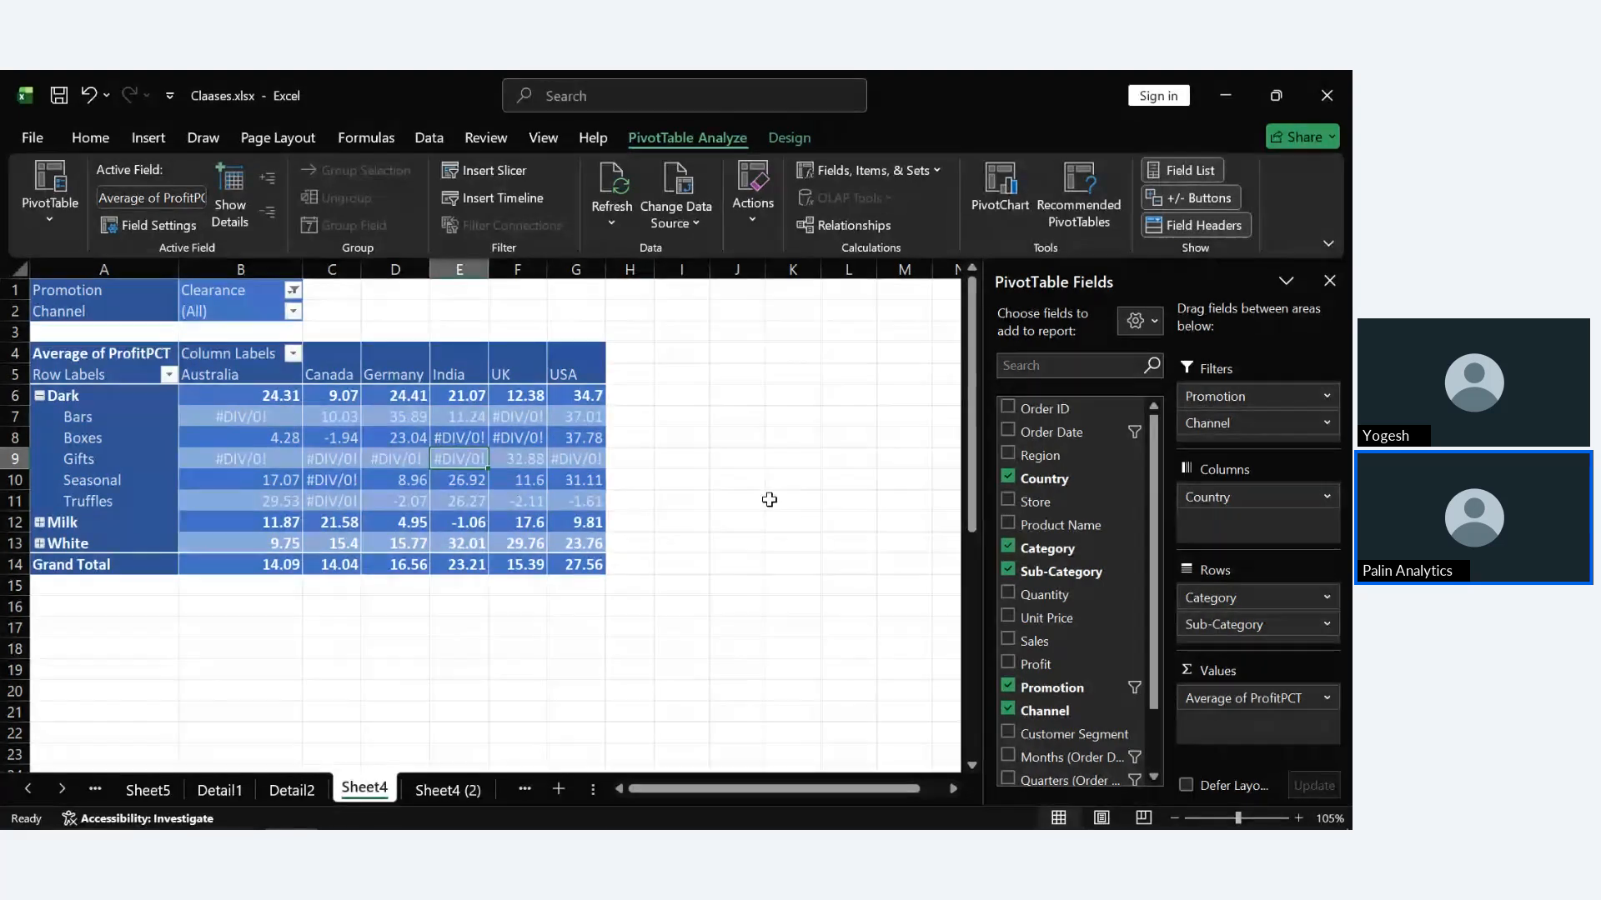
{"action": "left_click", "coordinate": [516, 177]}
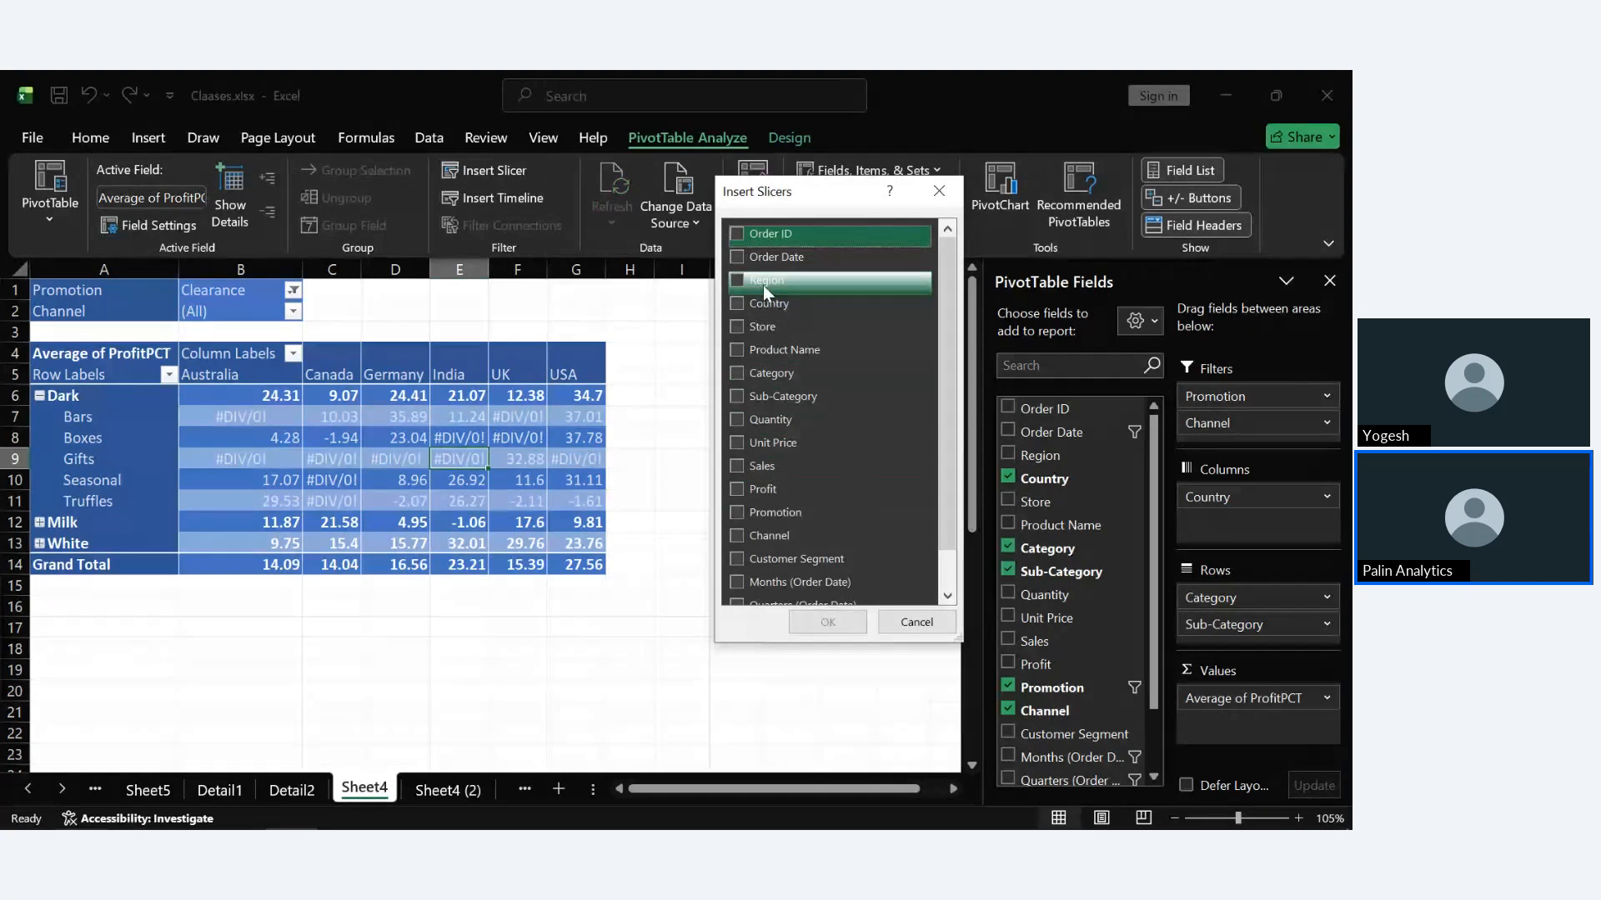
{"action": "left_click", "coordinate": [739, 281]}
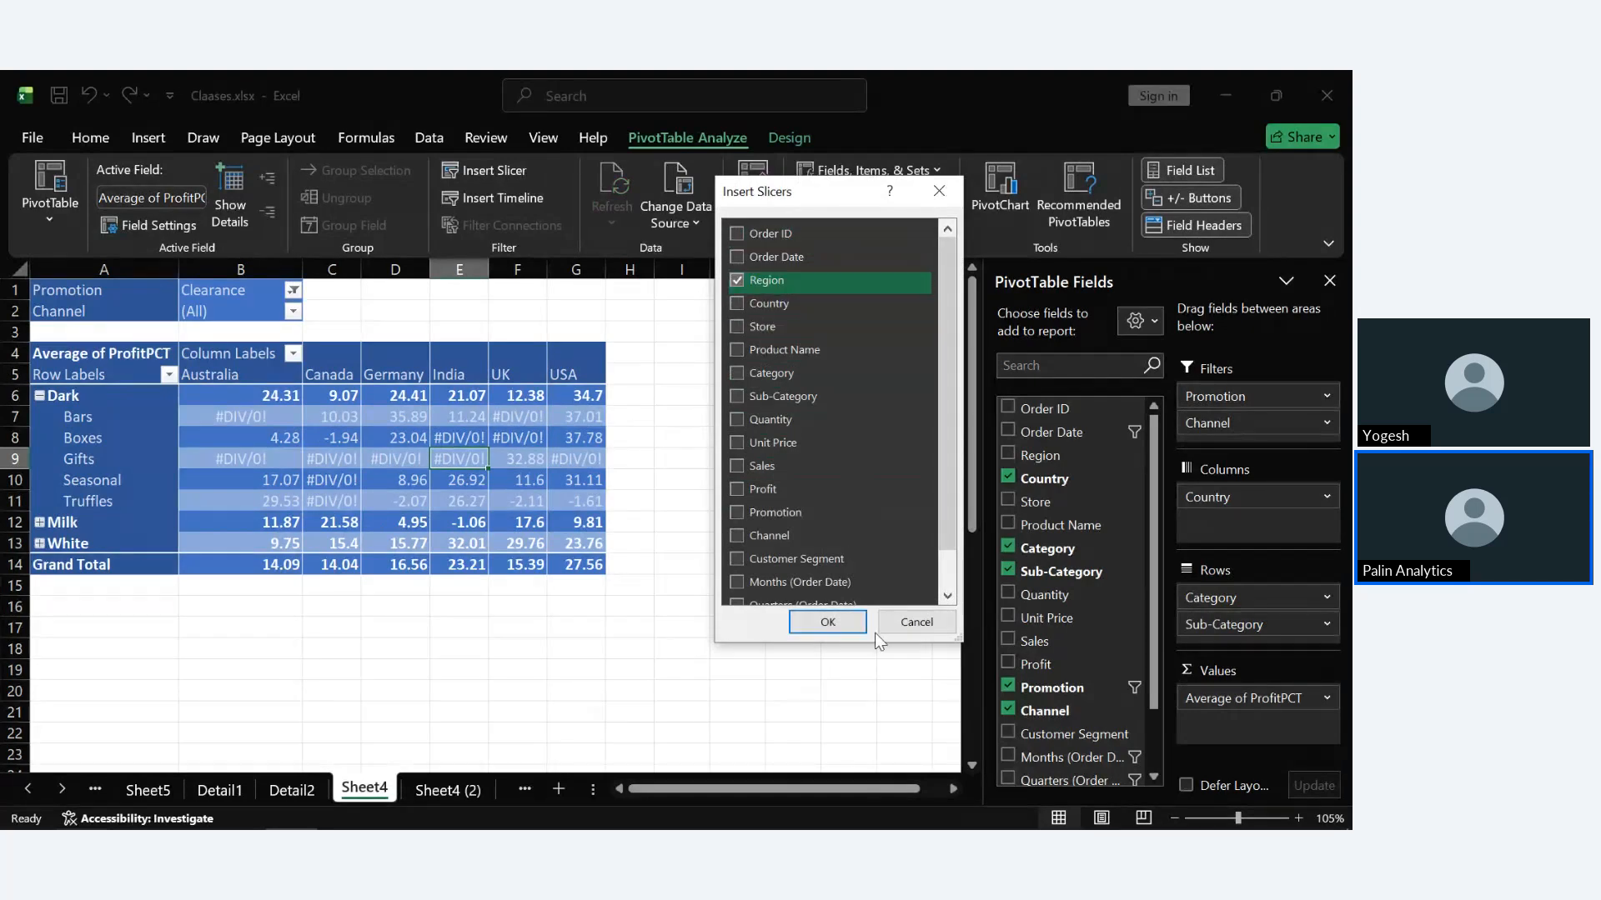
{"action": "left_click", "coordinate": [826, 622]}
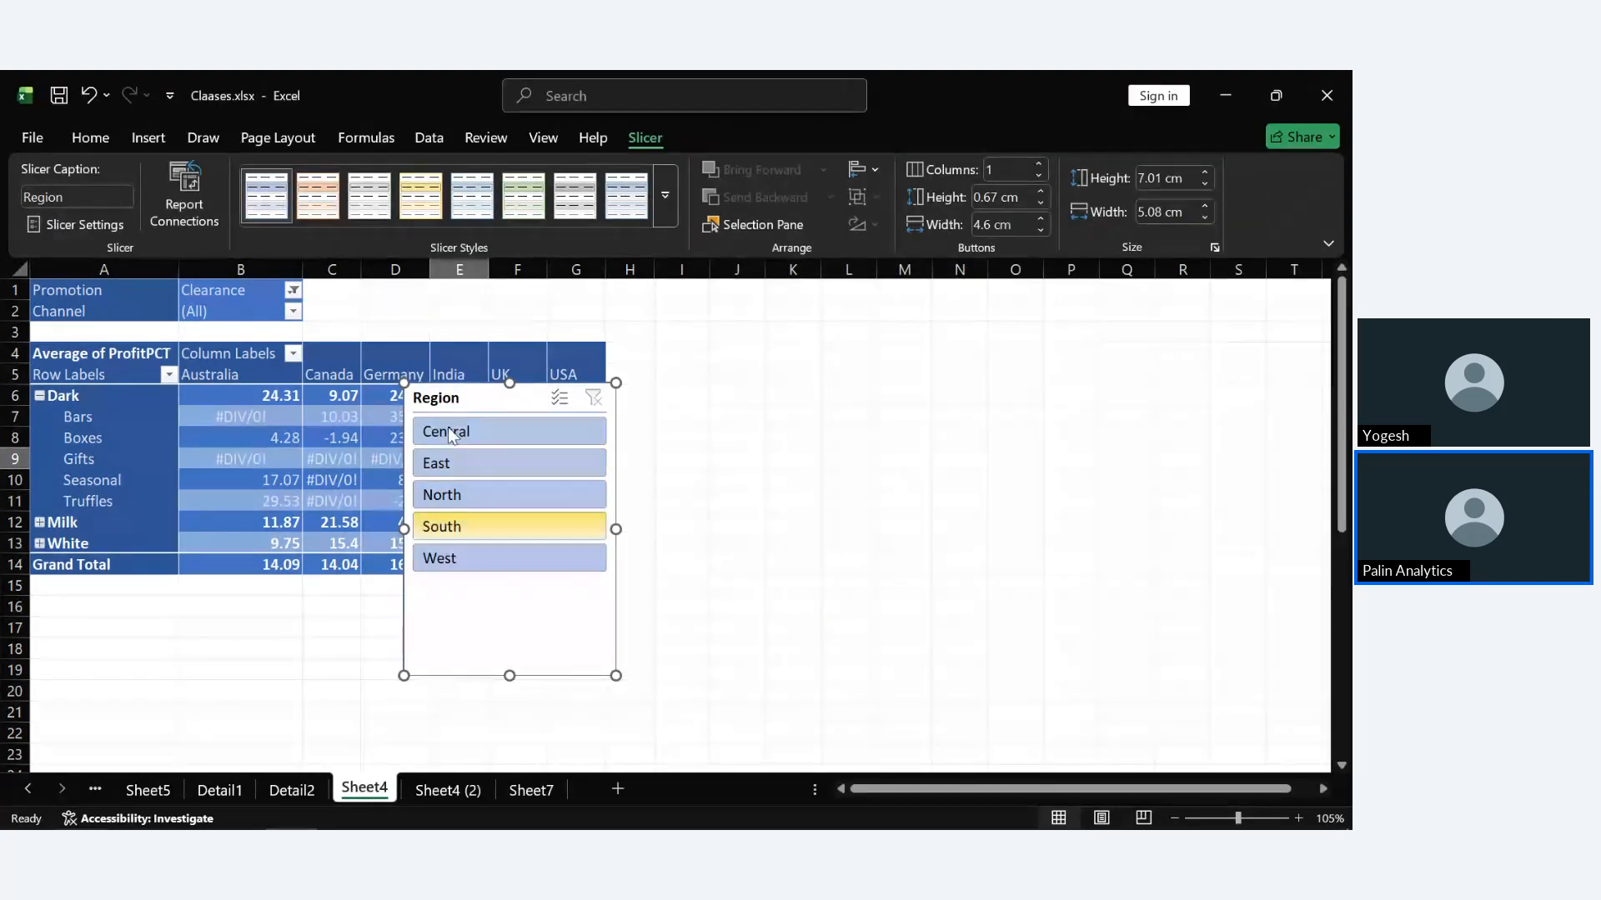
{"action": "left_click_drag", "start_coordinate": [457, 395], "coordinate": [769, 380]}
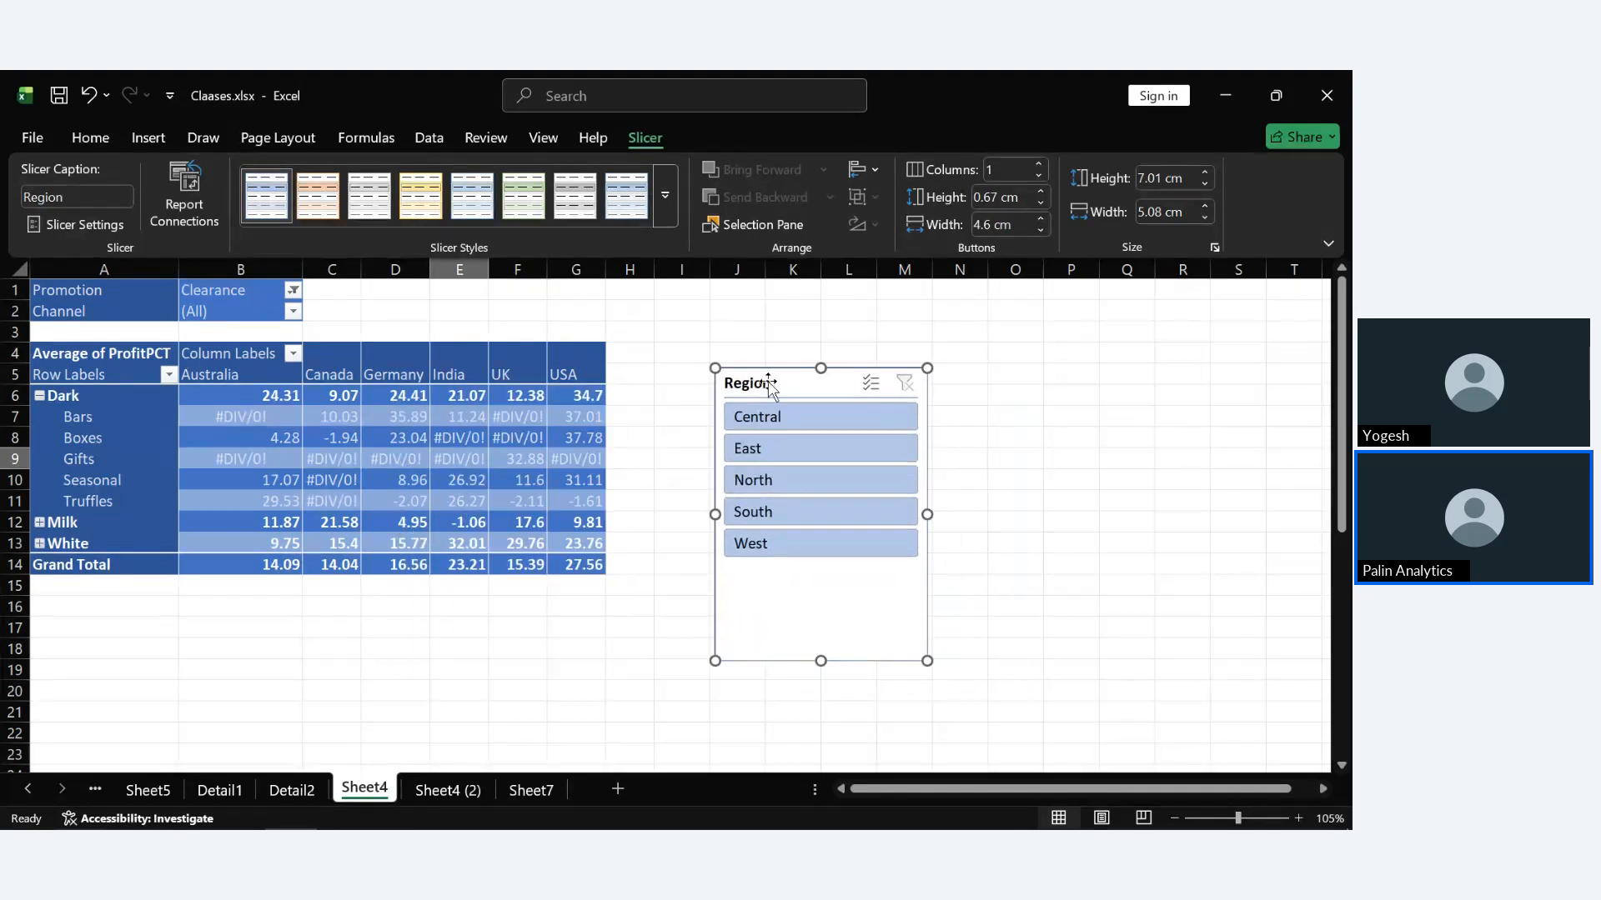
{"action": "left_click", "coordinate": [791, 413]}
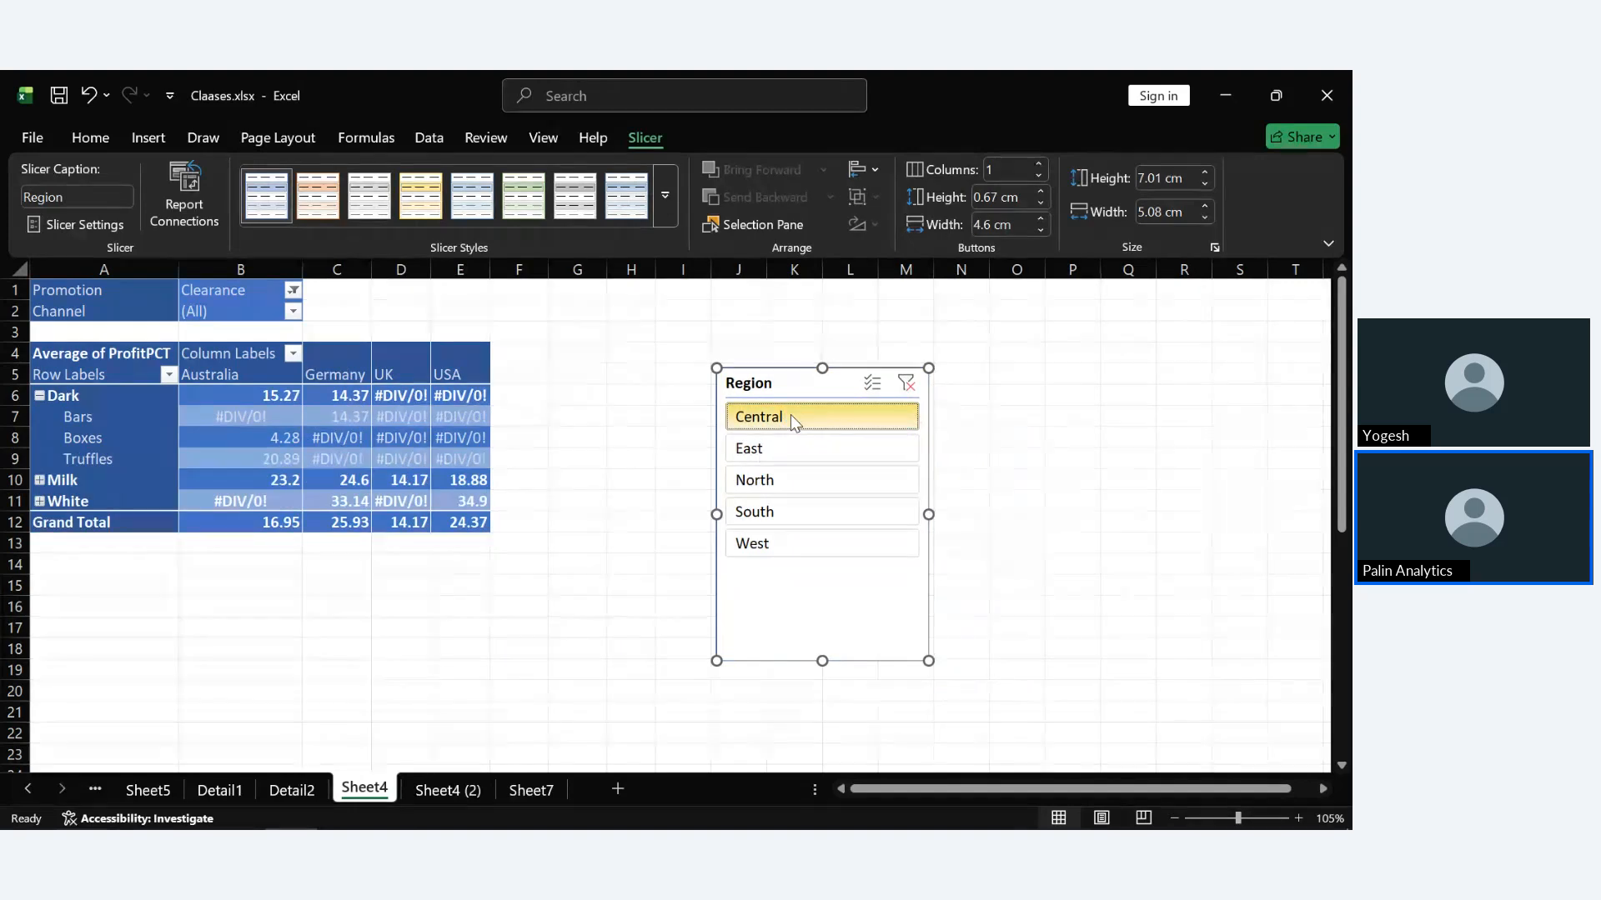
Connect the PivotTable on Sheet4 (2) to the Region slicer from Sheet4 through its filter connections.
{"action": "left_click", "coordinate": [449, 796]}
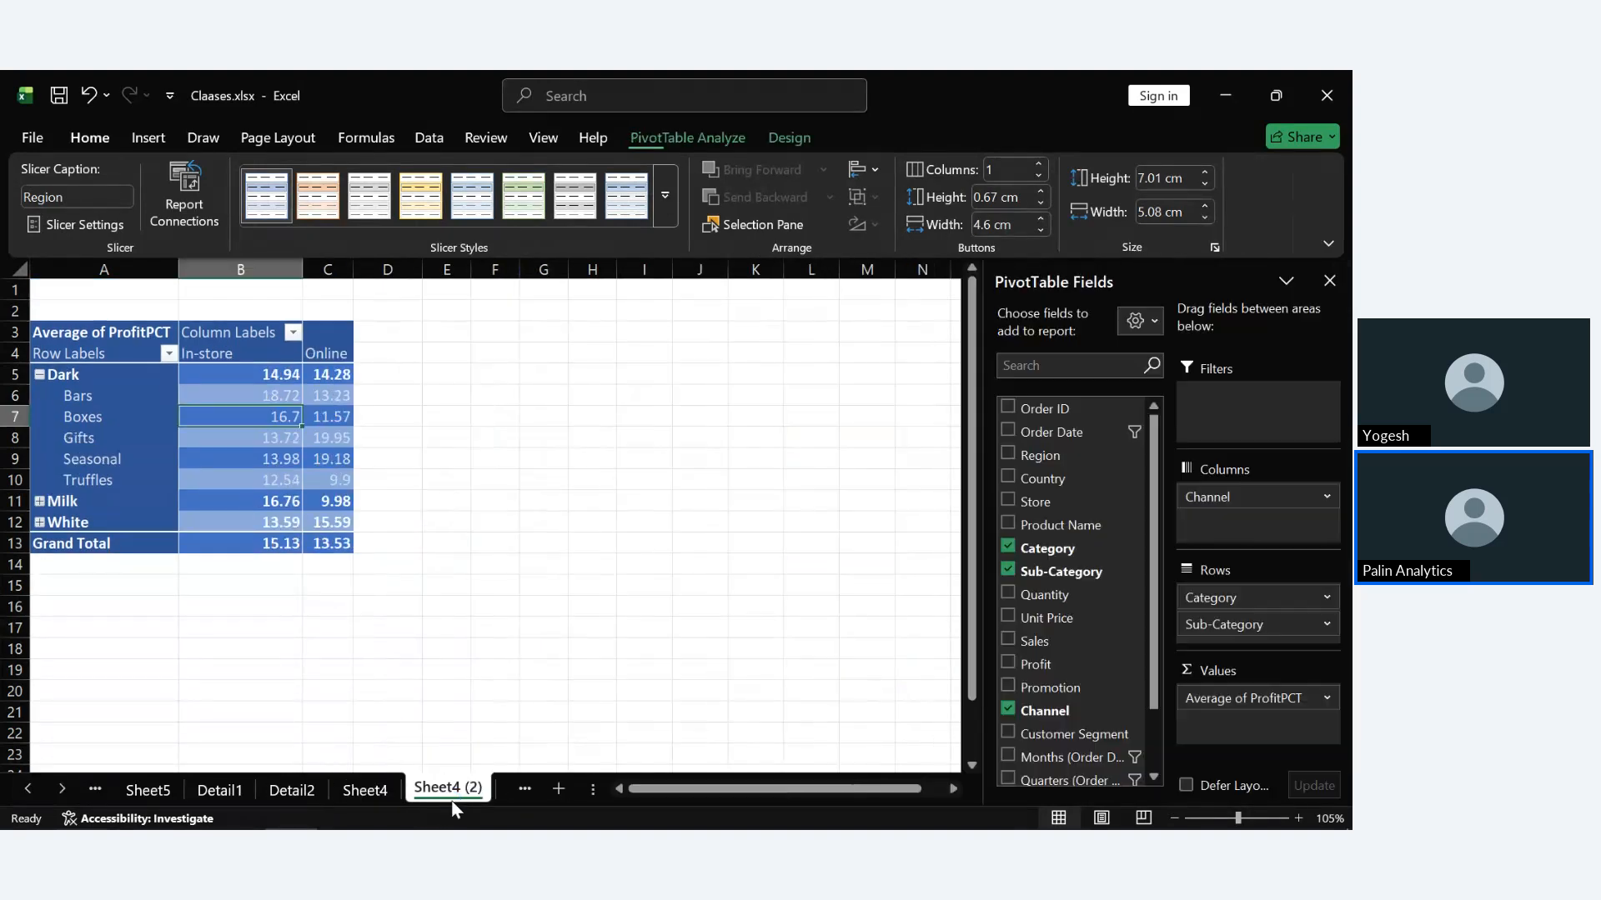
{"action": "left_click", "coordinate": [663, 130]}
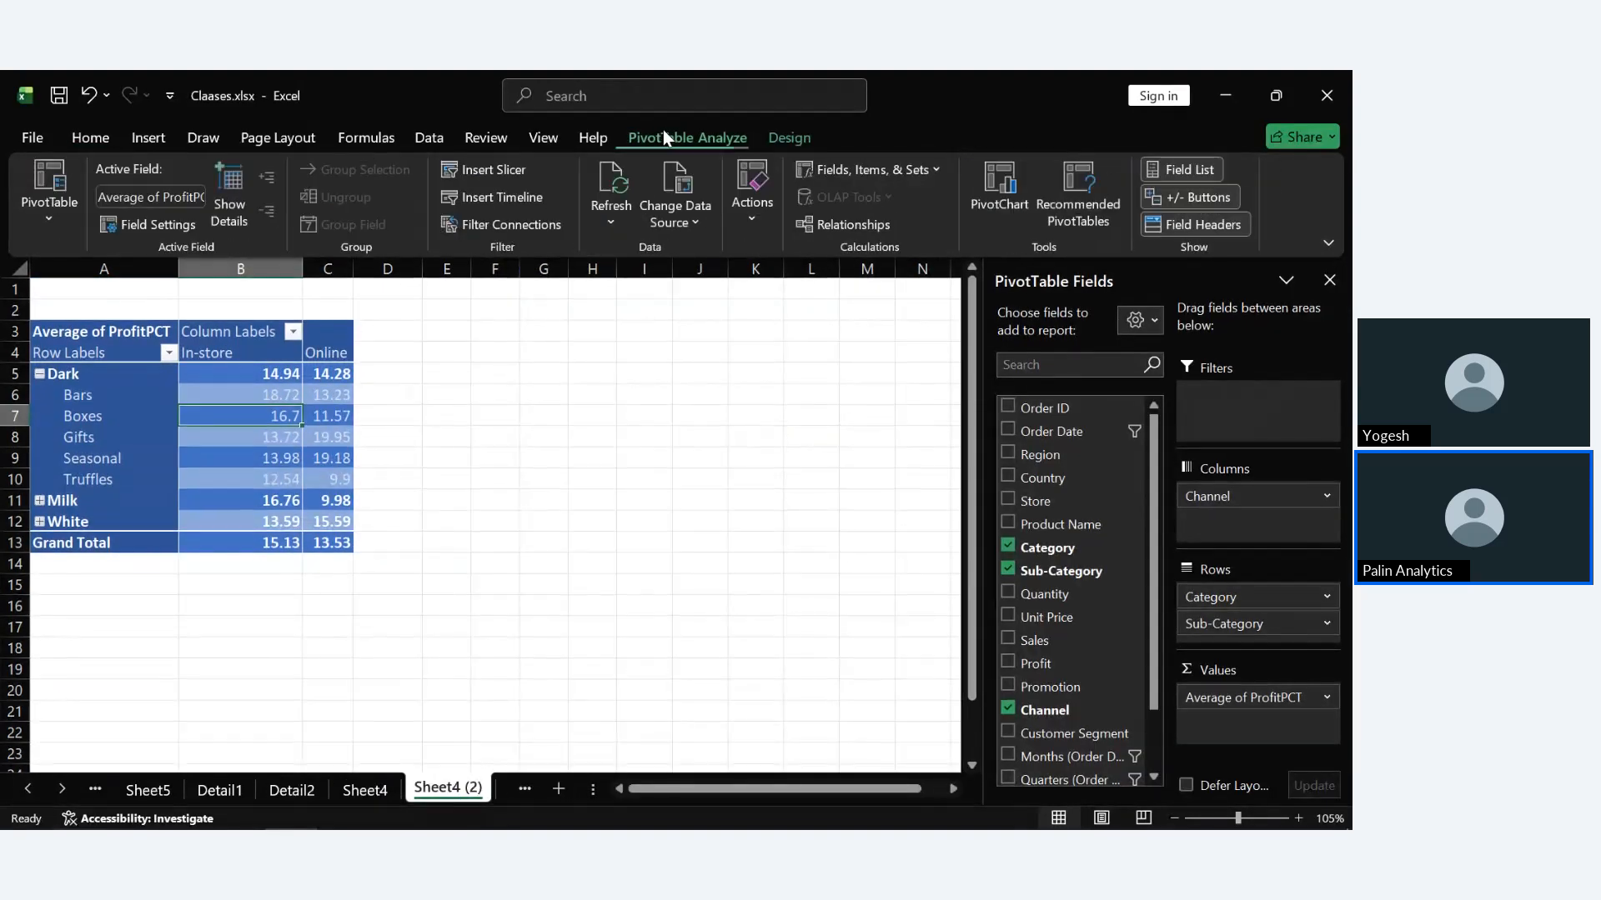
{"action": "left_click", "coordinate": [532, 227]}
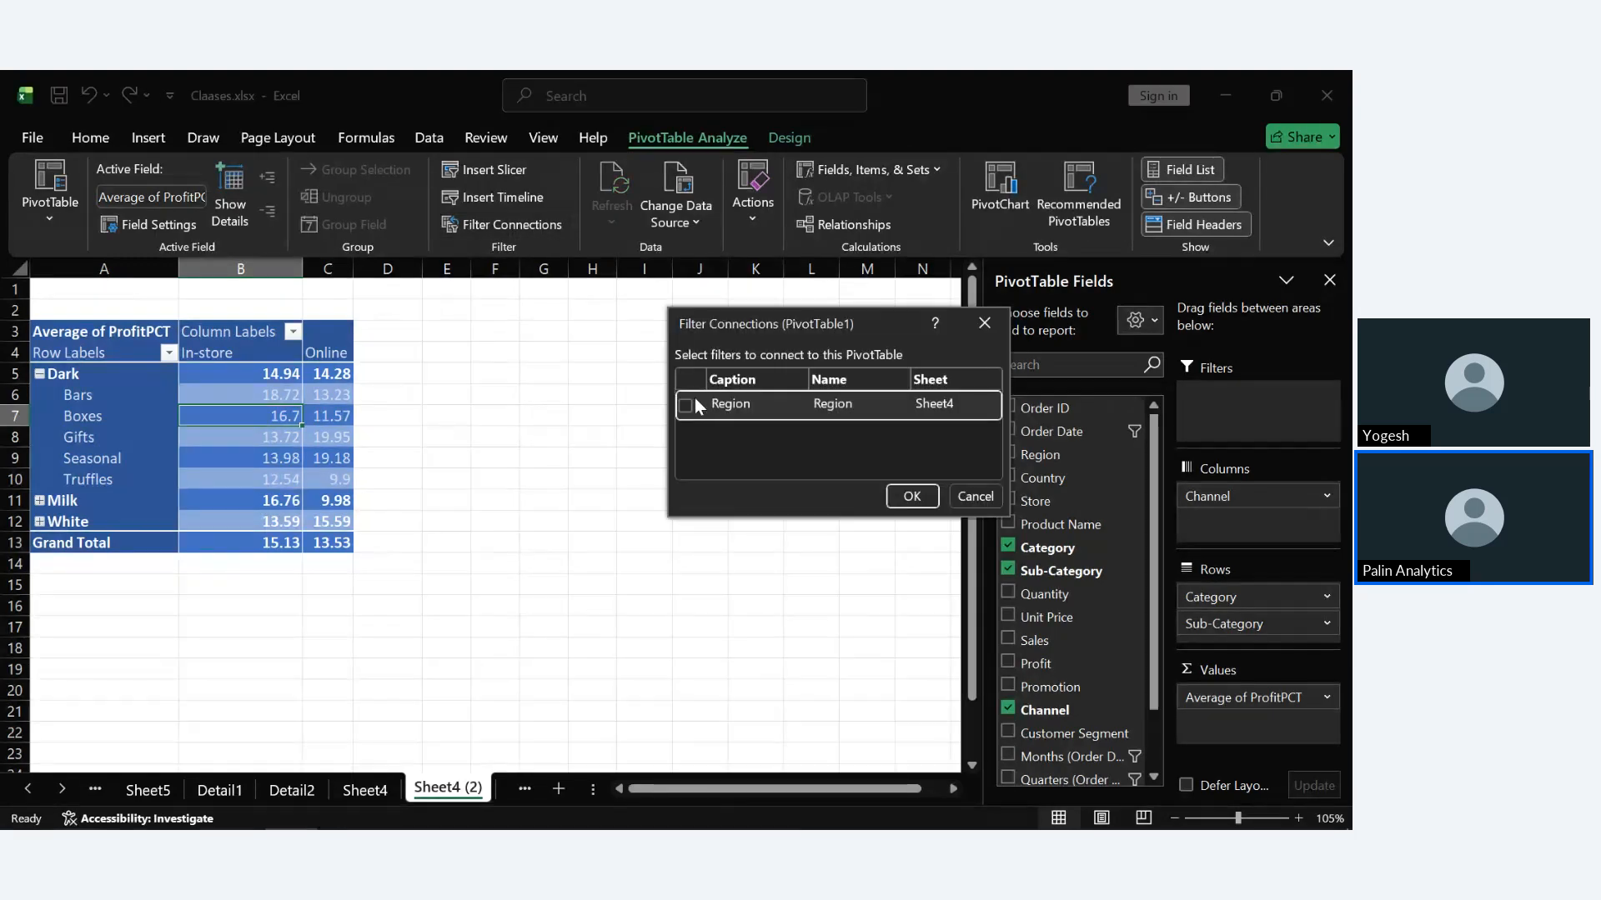
{"action": "left_click", "coordinate": [917, 496]}
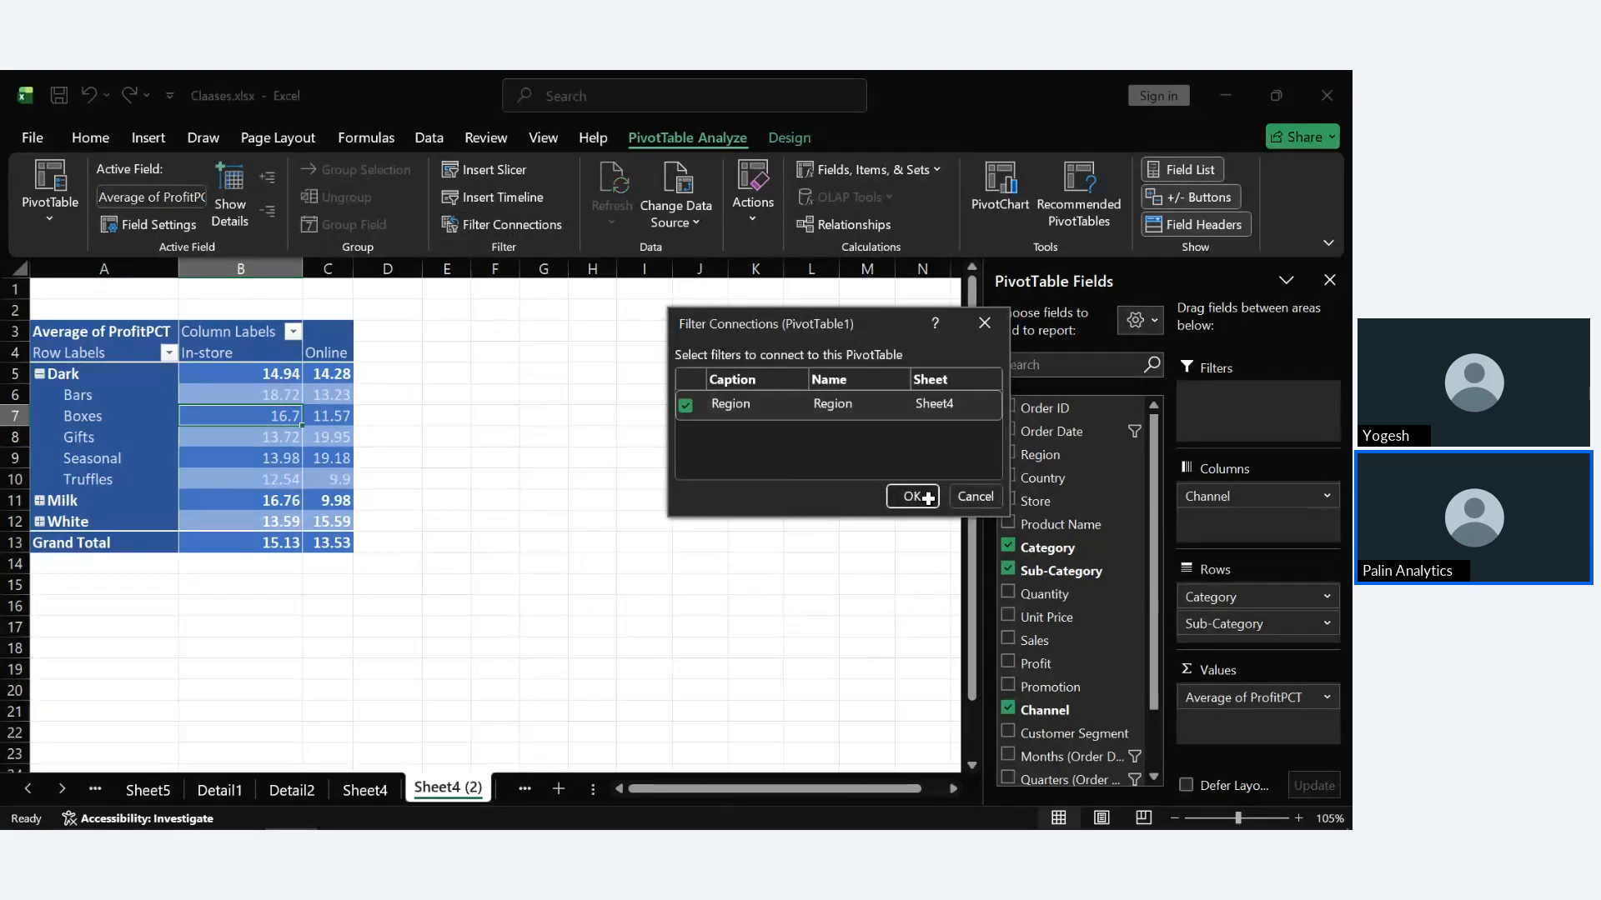
Switch the Region slicer on Sheet4 to East and check the connected PivotTable on Sheet4 (2).
{"action": "left_click", "coordinate": [364, 790]}
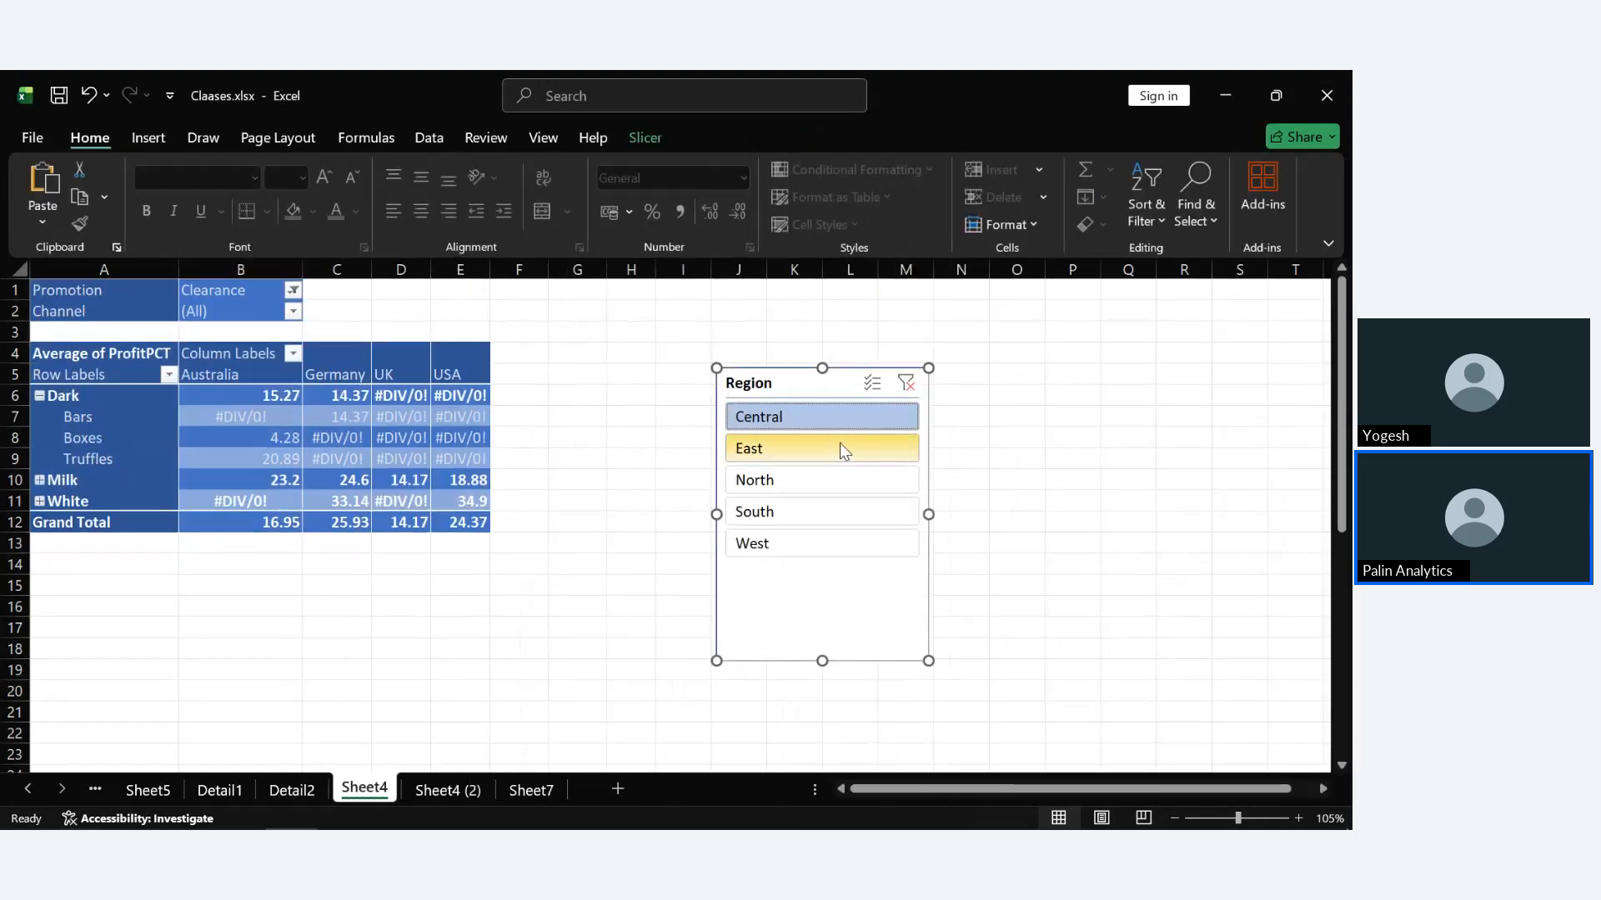
{"action": "left_click", "coordinate": [841, 447]}
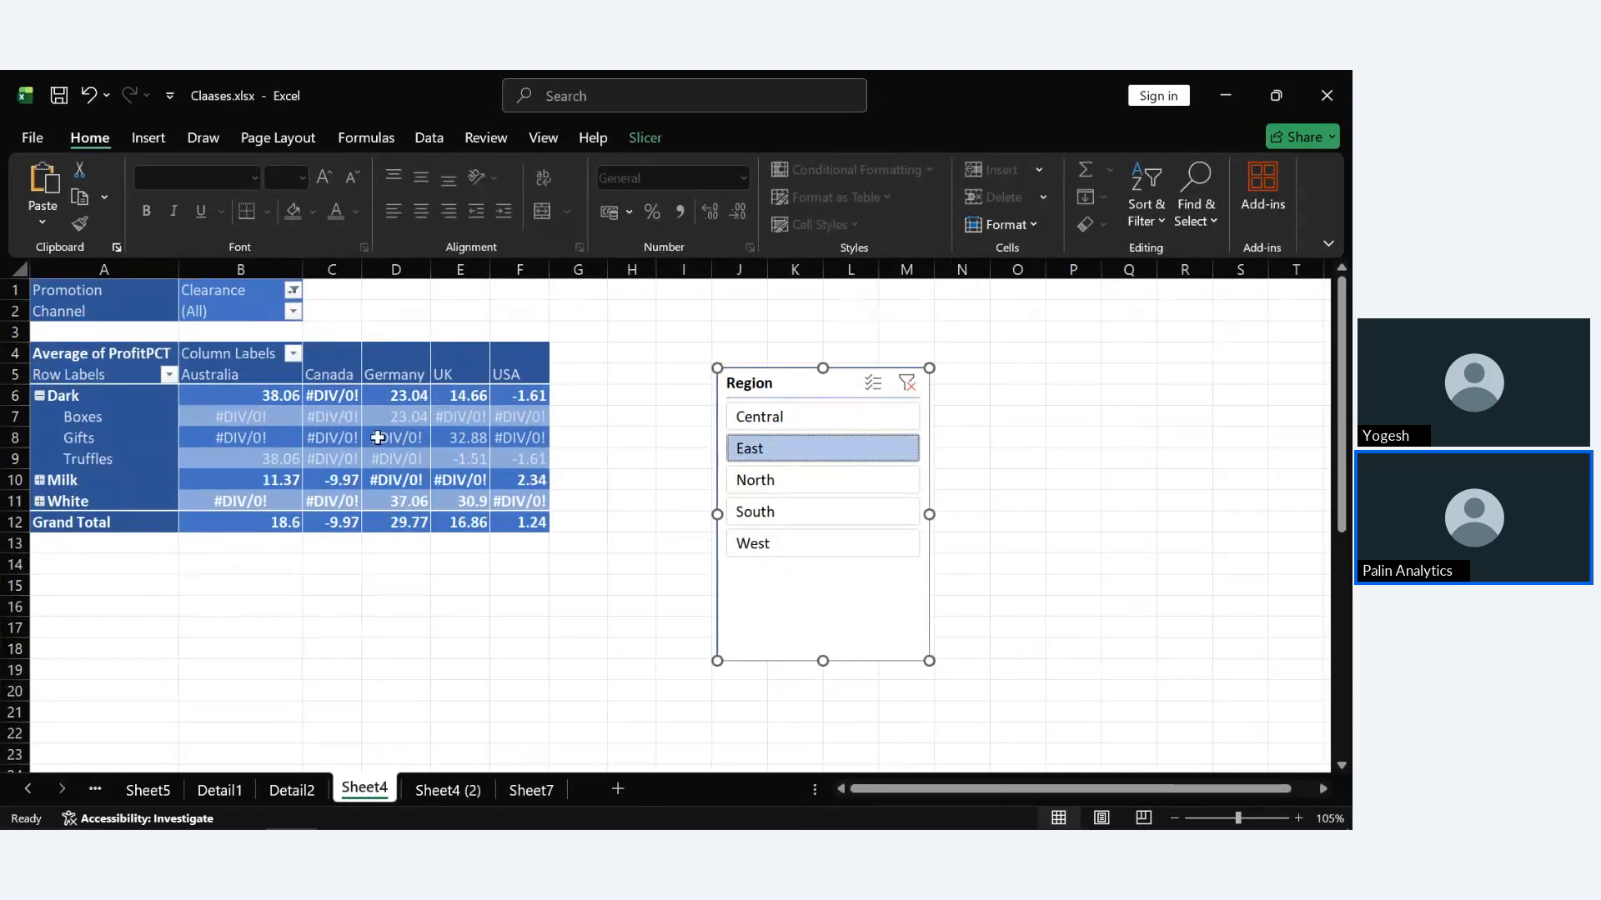
{"action": "left_click", "coordinate": [448, 789]}
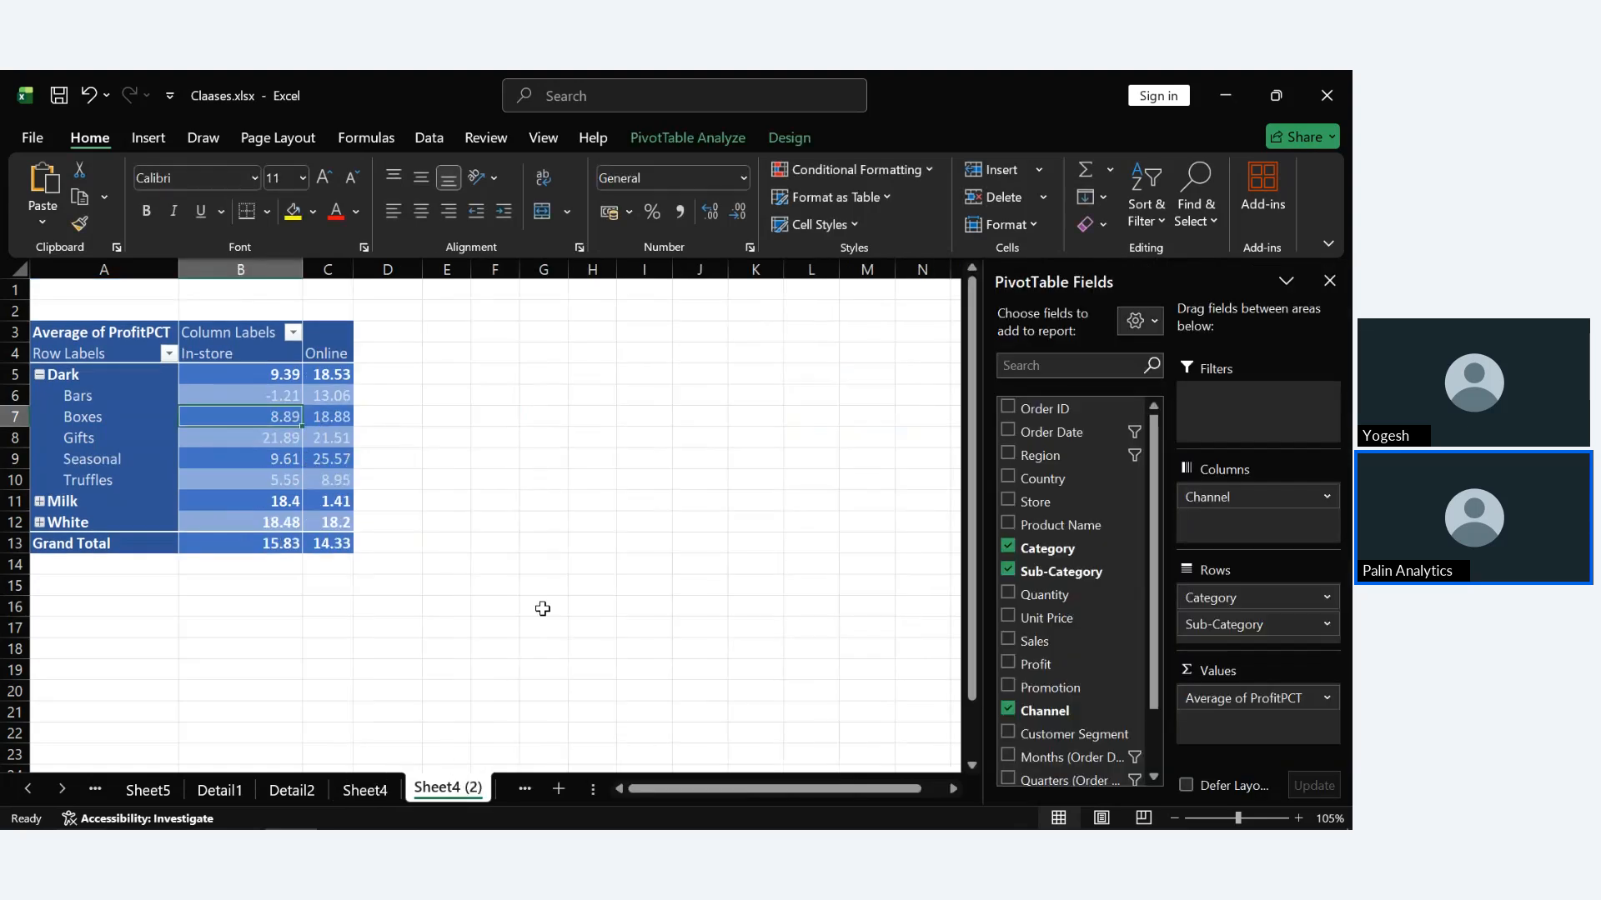
{"action": "left_click_drag", "start_coordinate": [543, 608], "coordinate": [310, 424]}
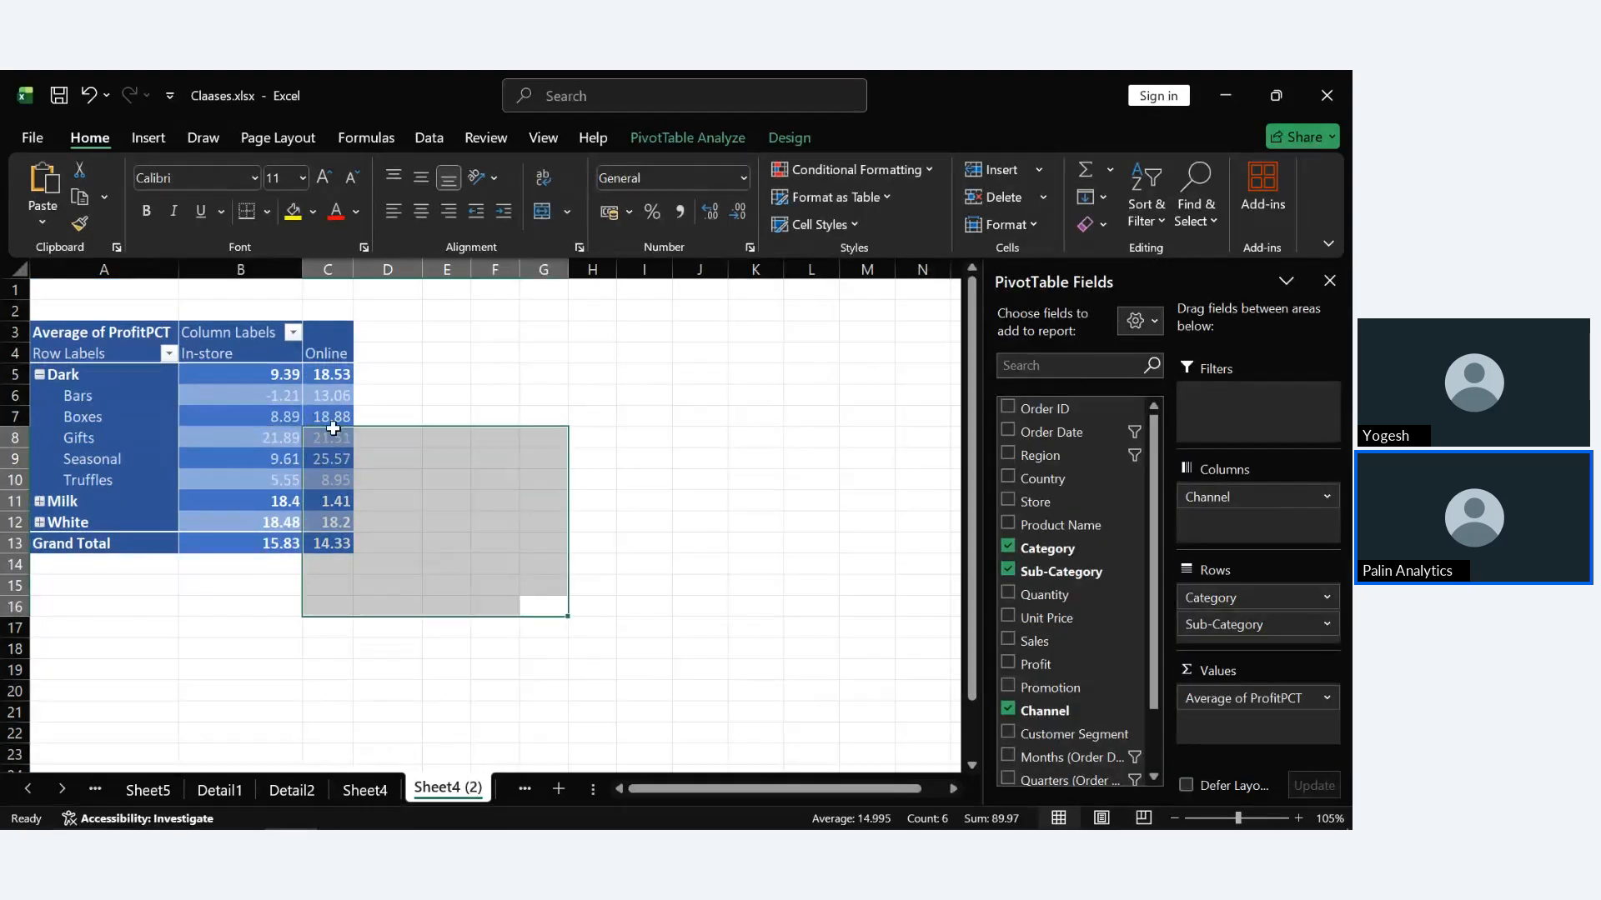
{"action": "left_click", "coordinate": [489, 486]}
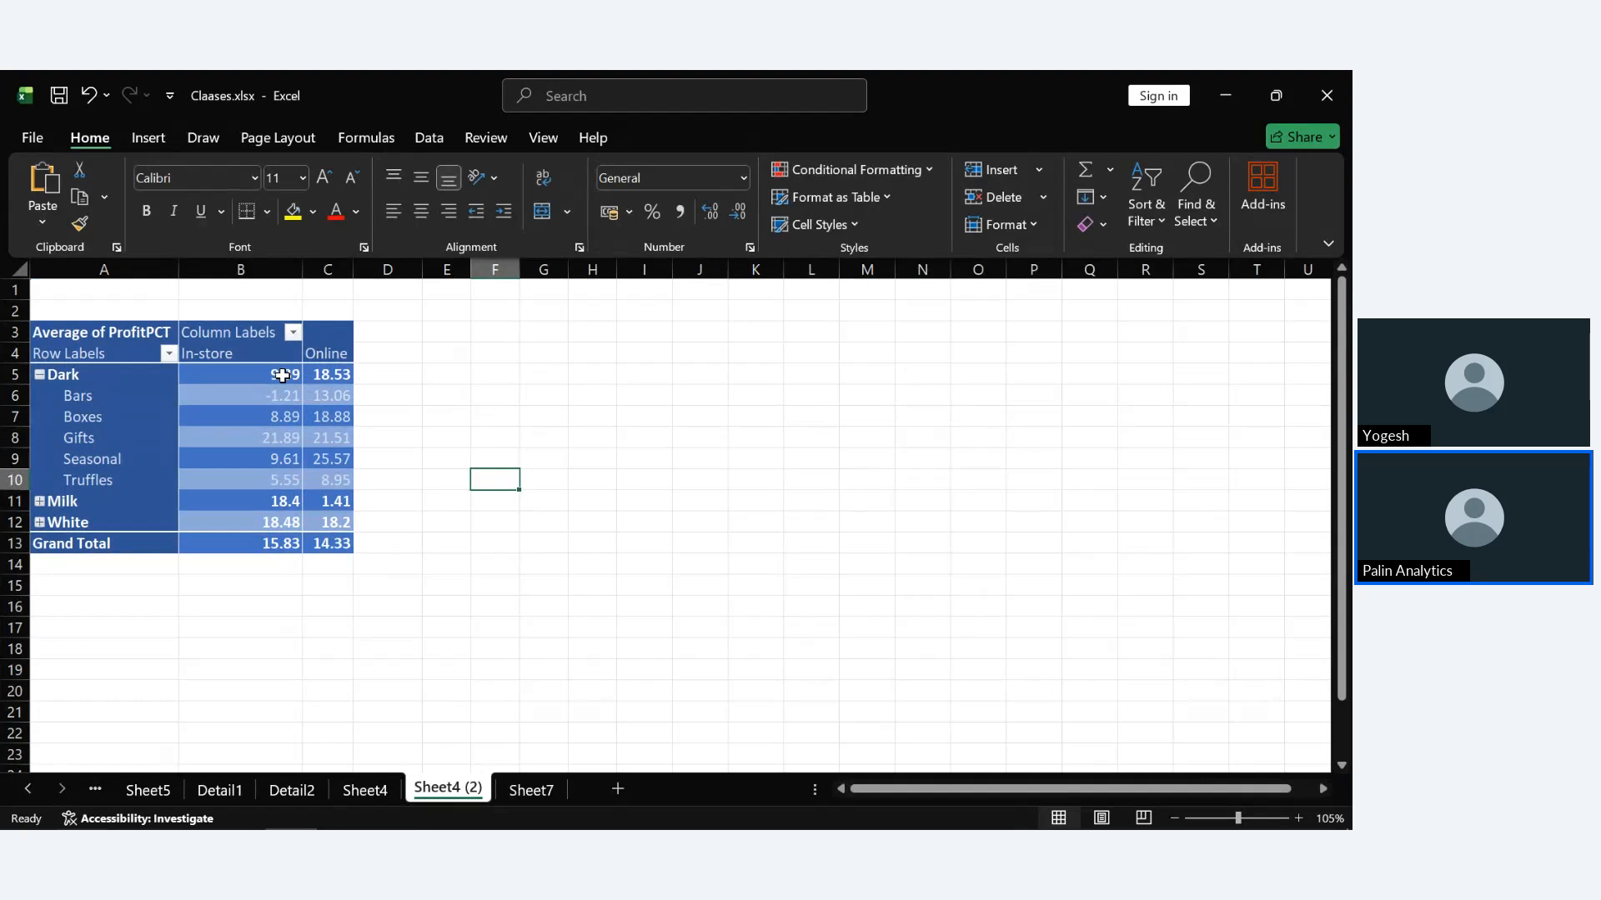
Set the Region slicer on Sheet4 to North and review the filtered PivotTable on Sheet4 (2).
{"action": "left_click", "coordinate": [365, 789]}
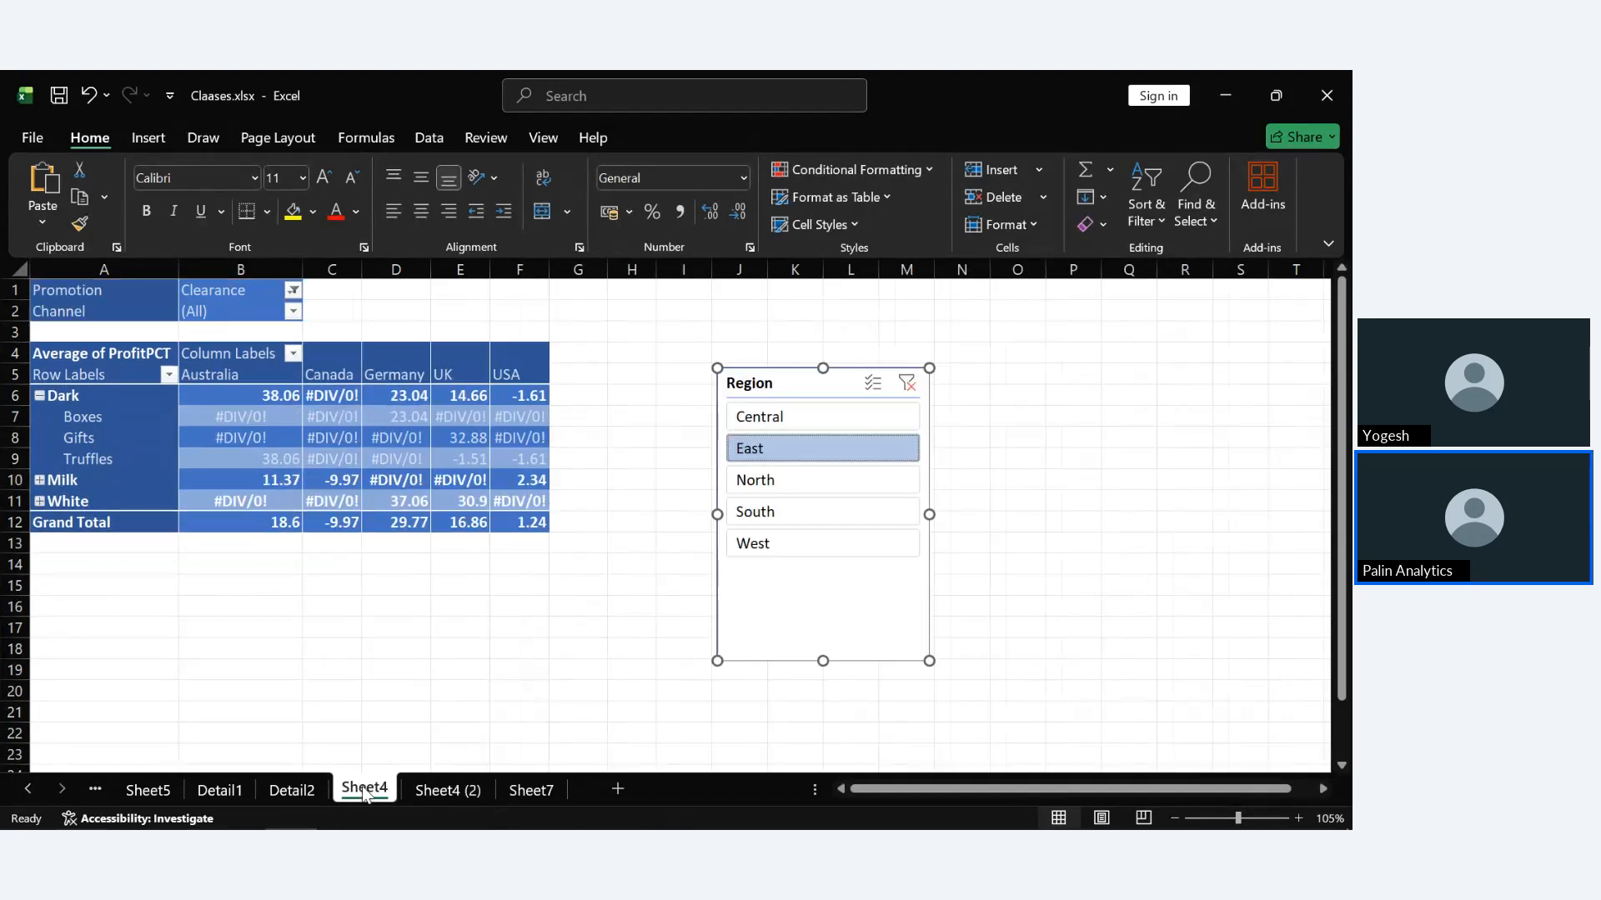
{"action": "left_click", "coordinate": [781, 481]}
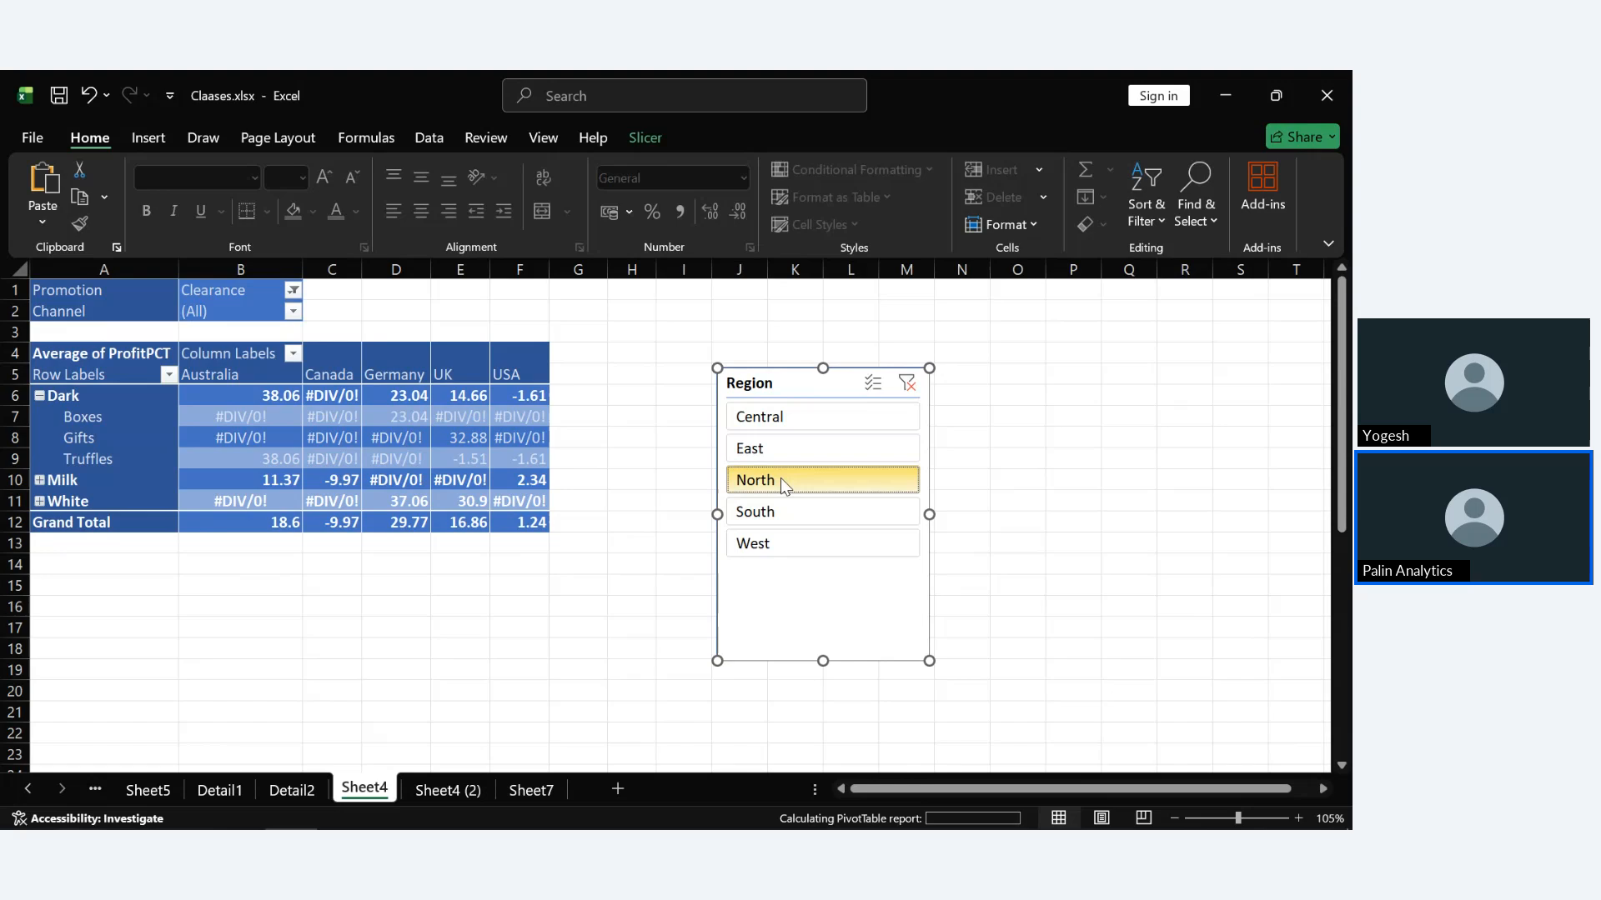
{"action": "left_click", "coordinate": [454, 789]}
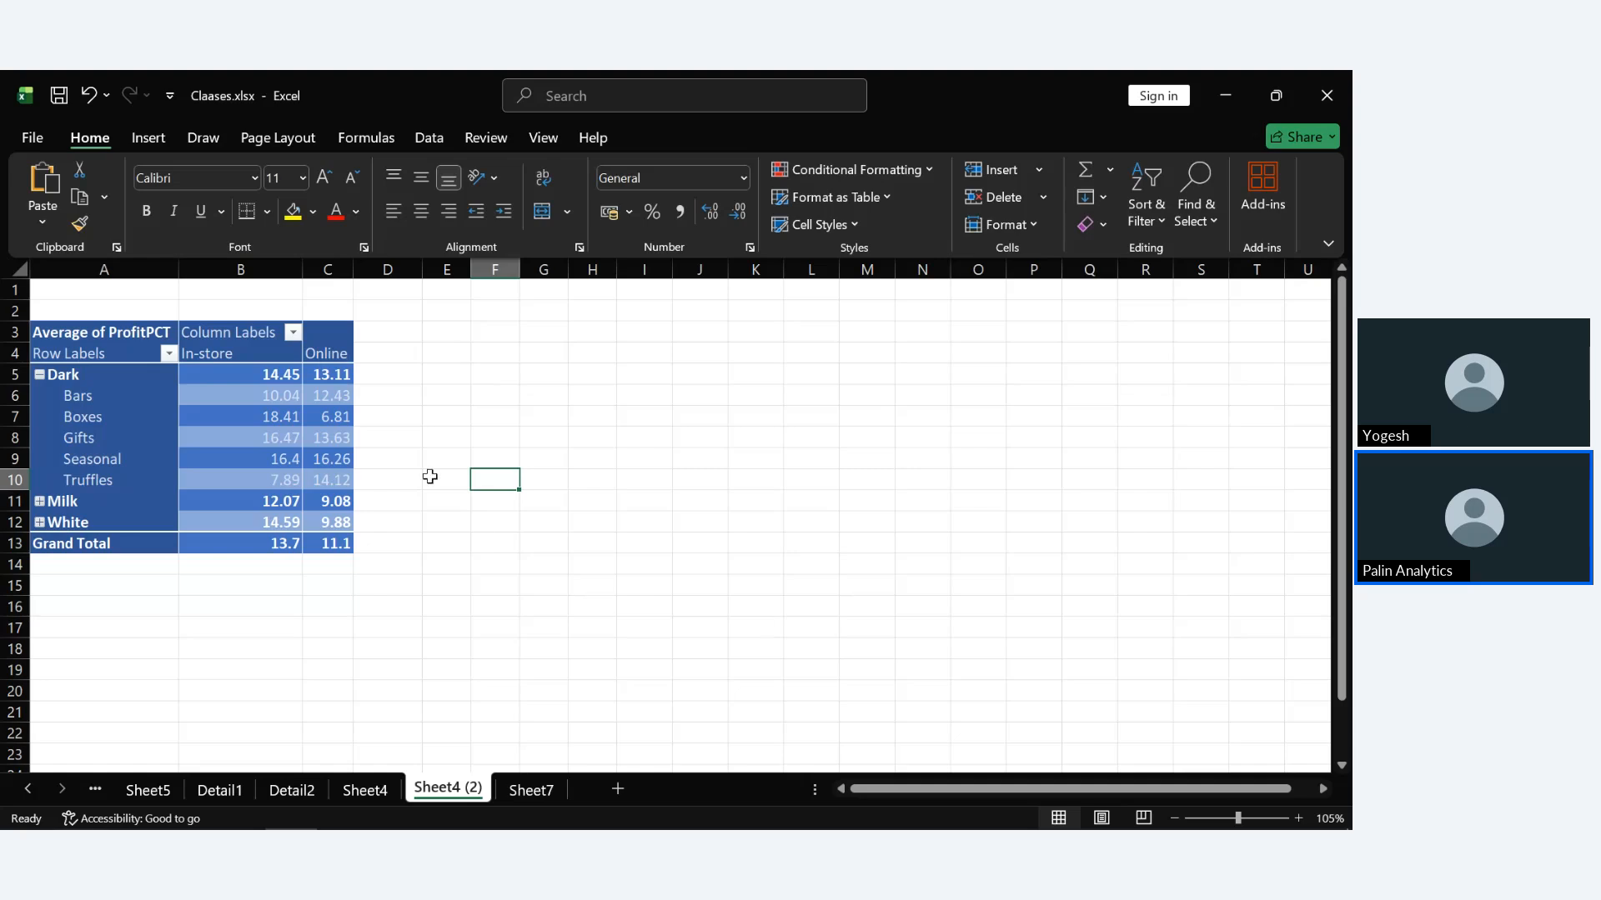
{"action": "left_click", "coordinate": [338, 483]}
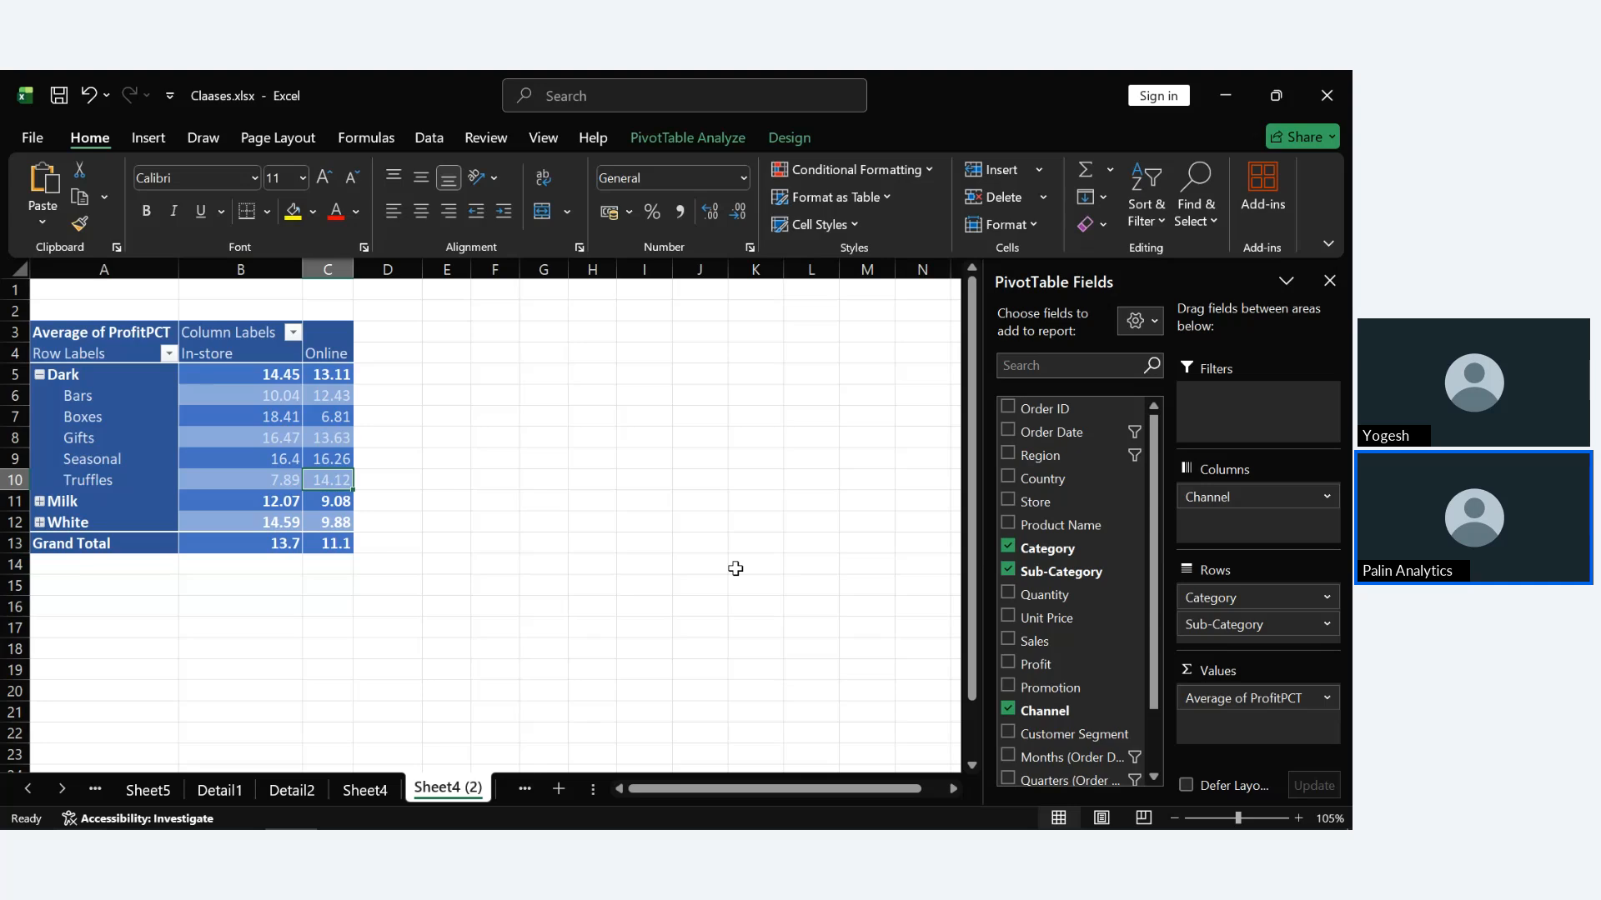
Insert an Order Date timeline for the PivotTable on Sheet4 (2).
{"action": "left_click", "coordinate": [378, 792]}
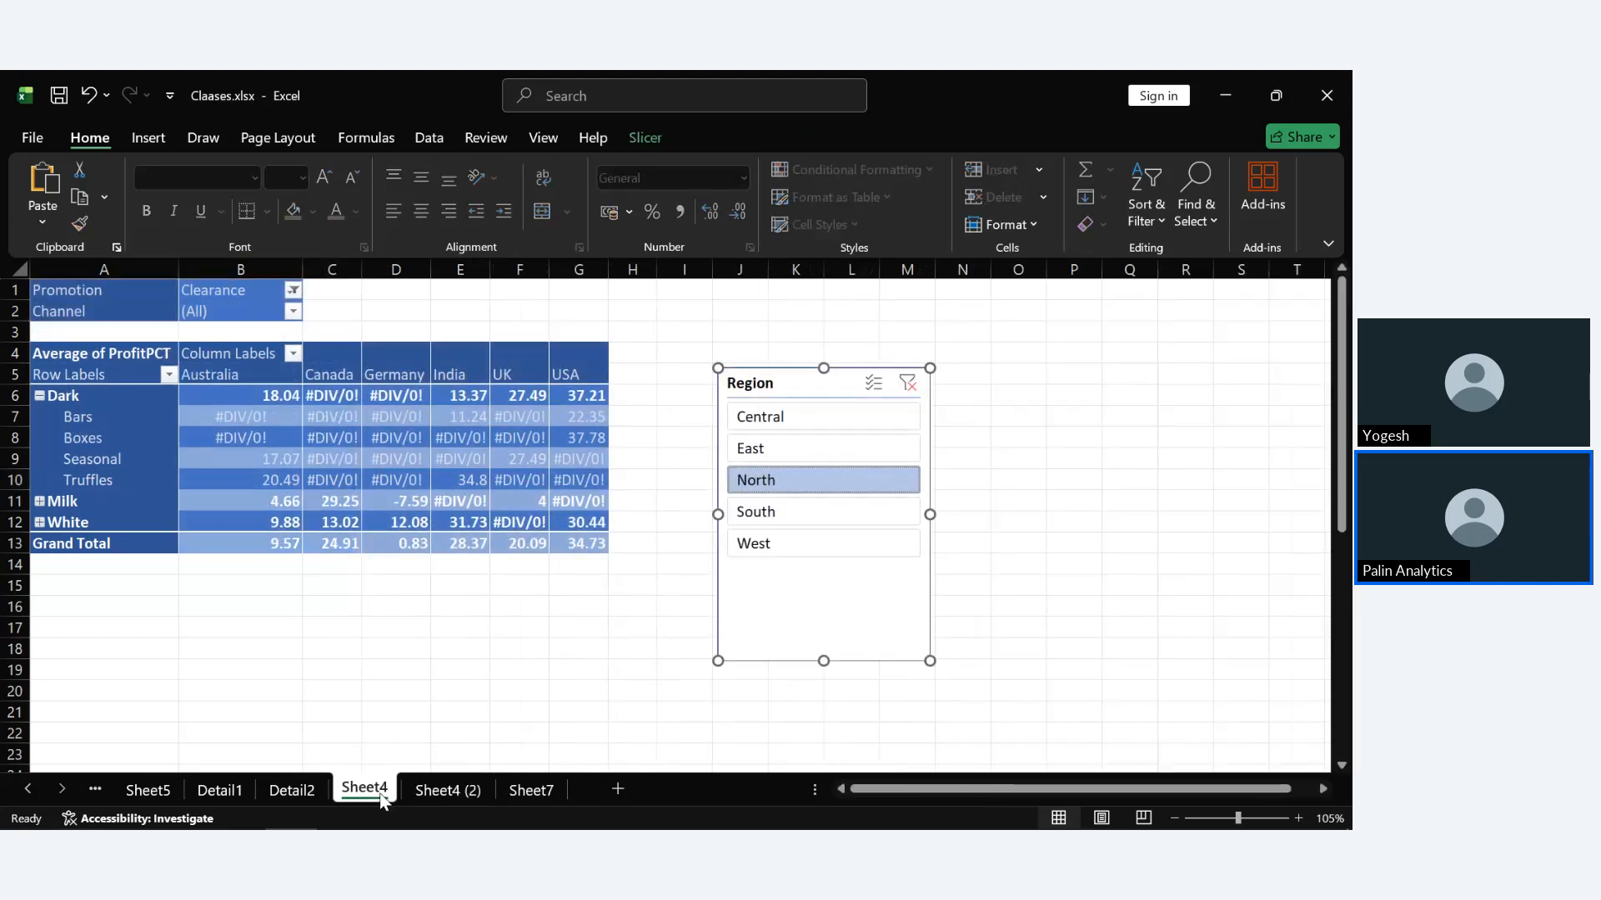
{"action": "left_click", "coordinate": [450, 791]}
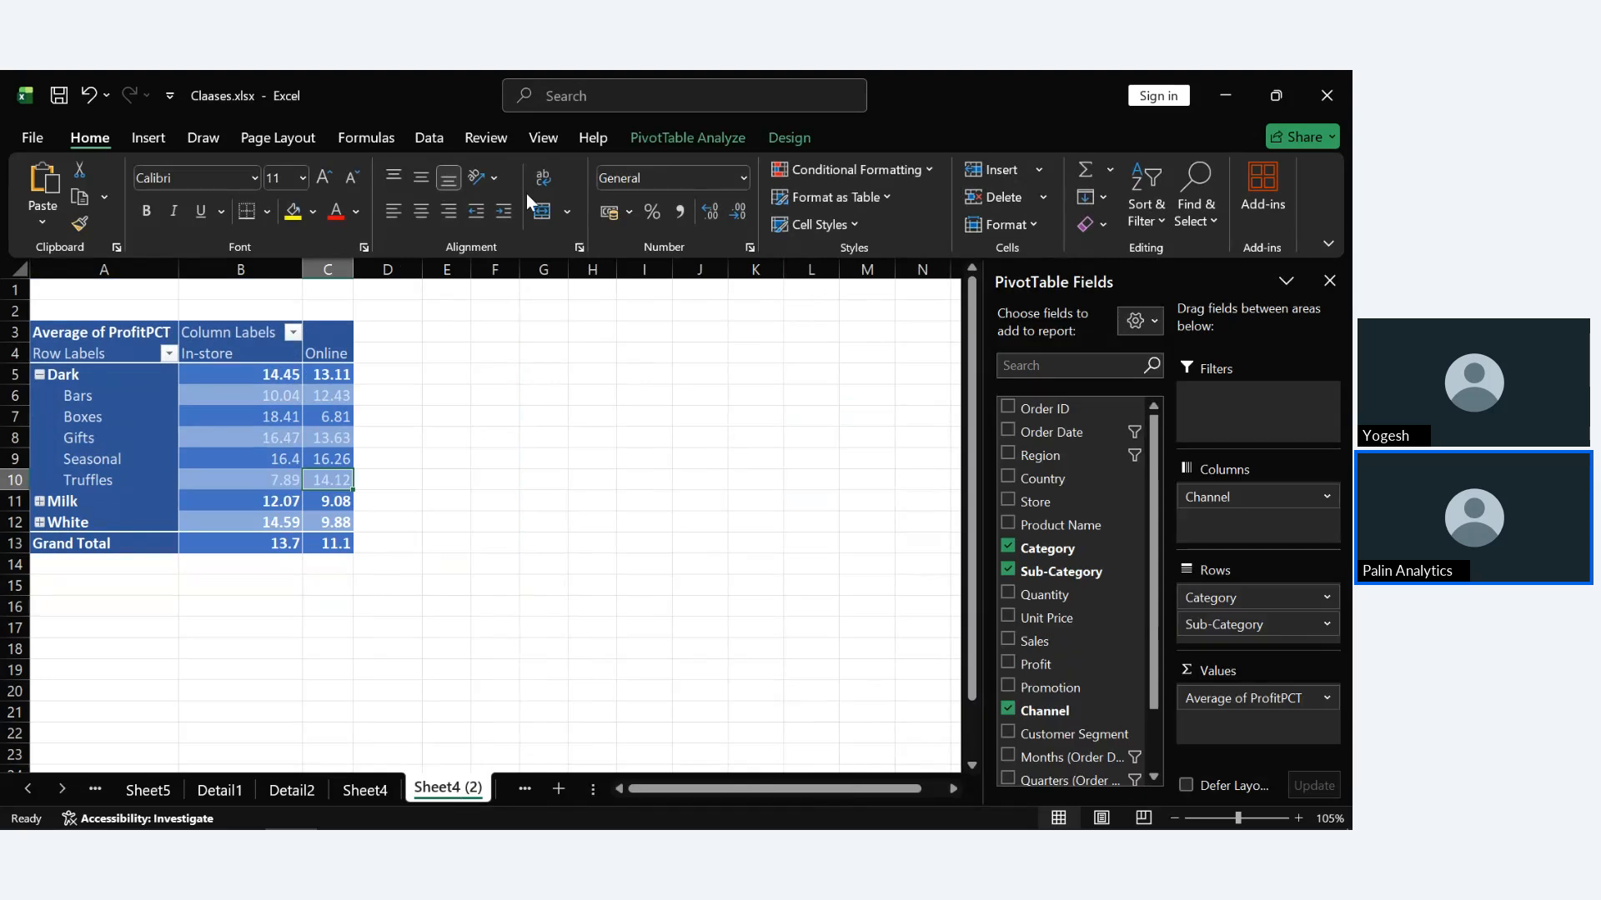
{"action": "left_click", "coordinate": [708, 148]}
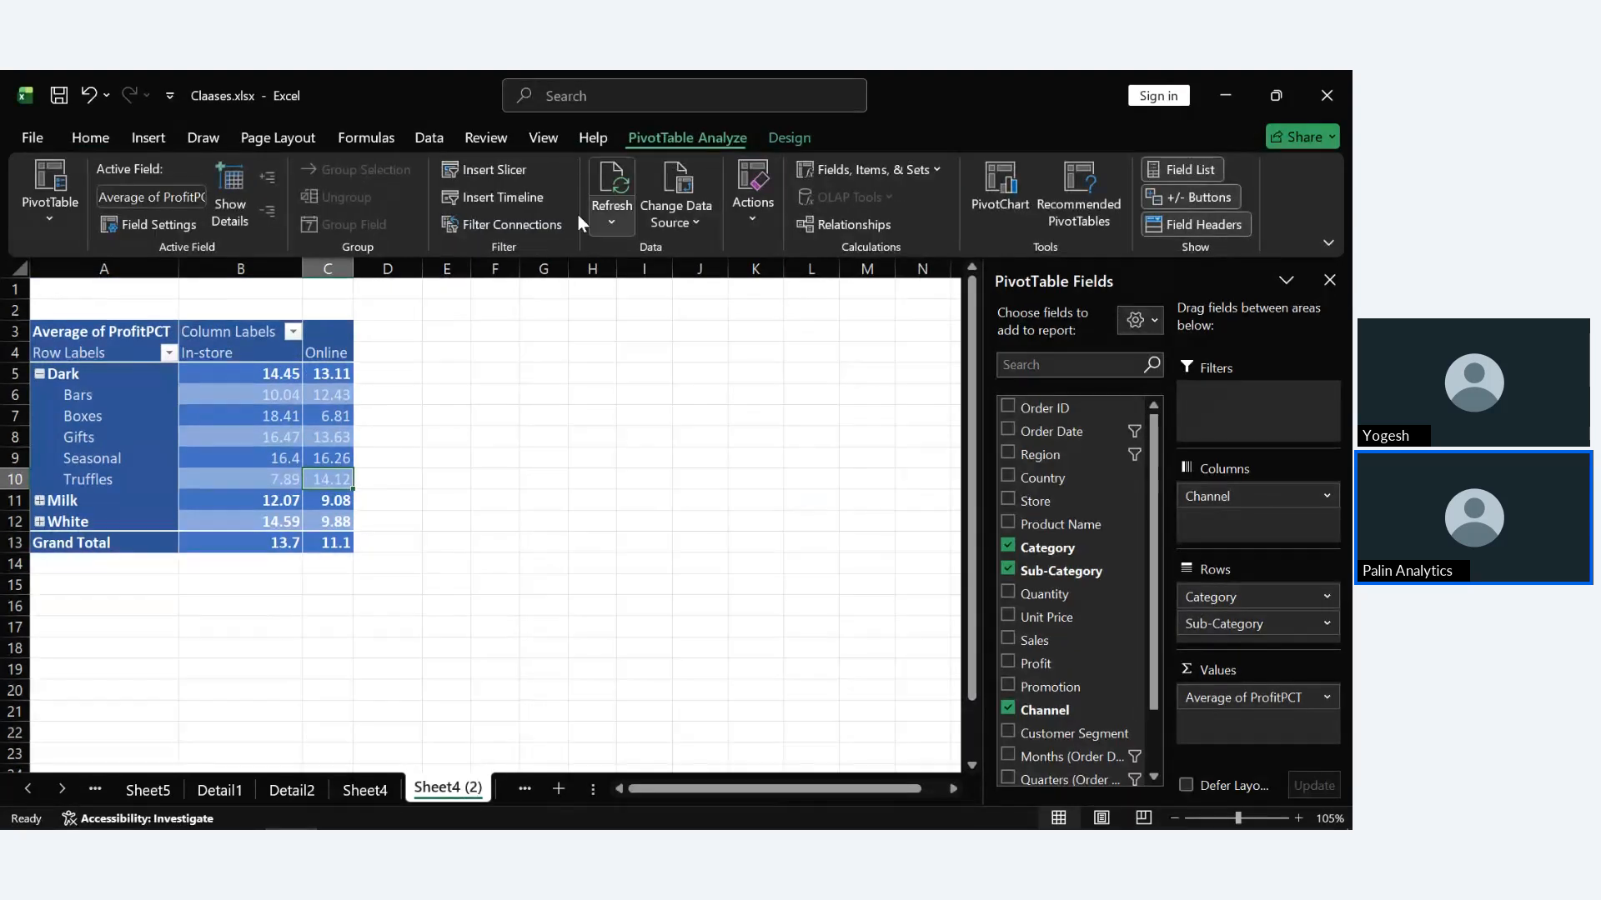
{"action": "left_click", "coordinate": [527, 199]}
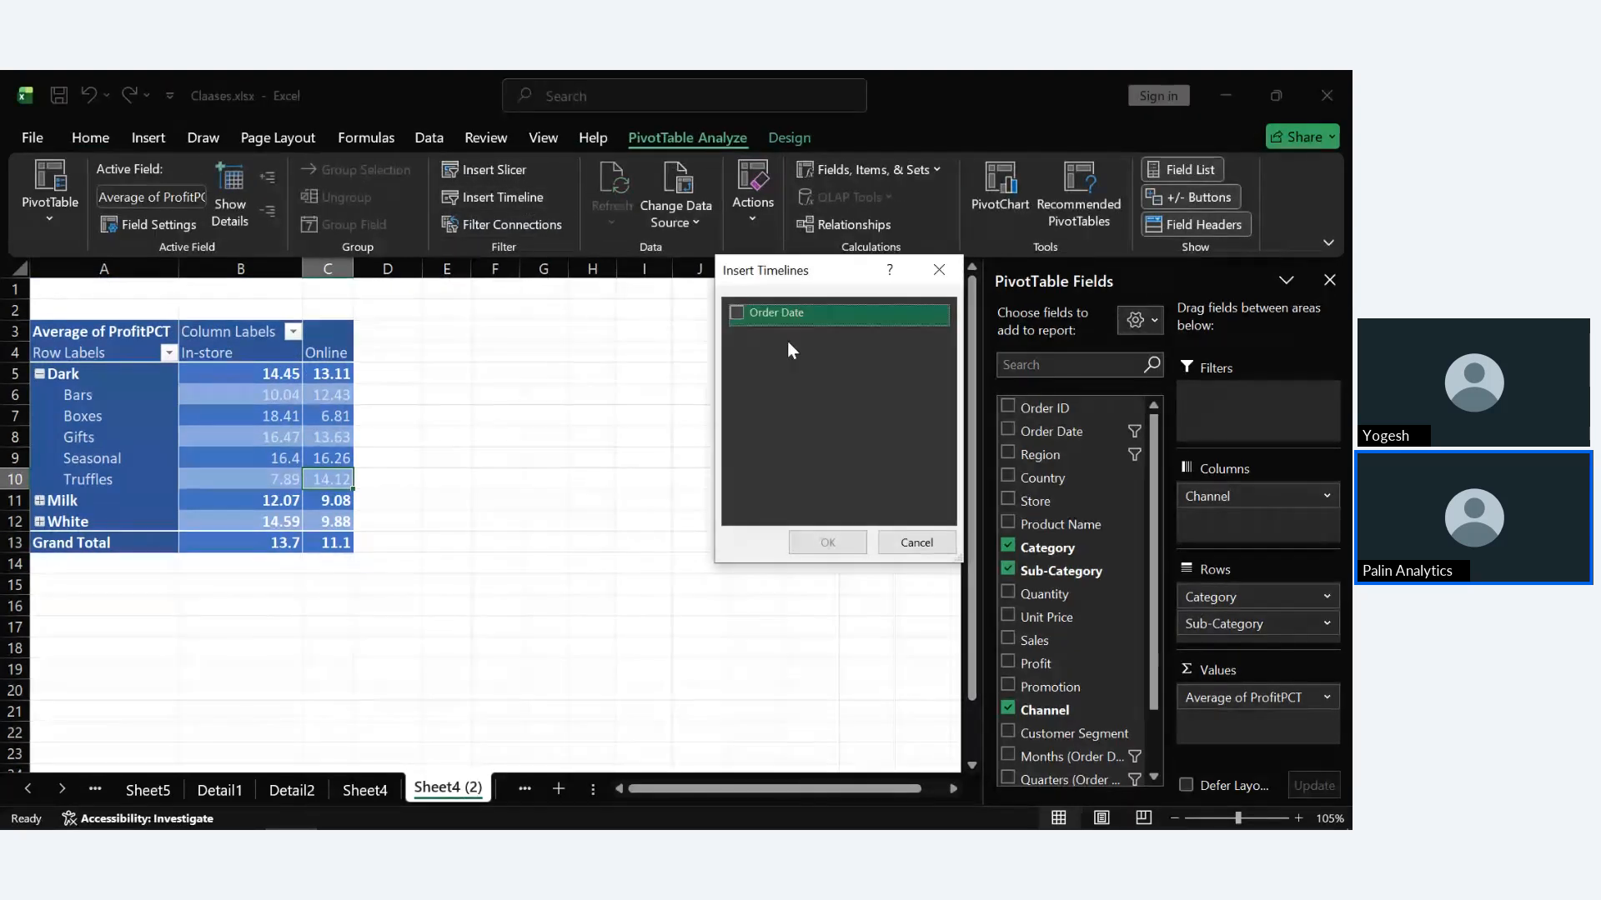
{"action": "left_click", "coordinate": [734, 315]}
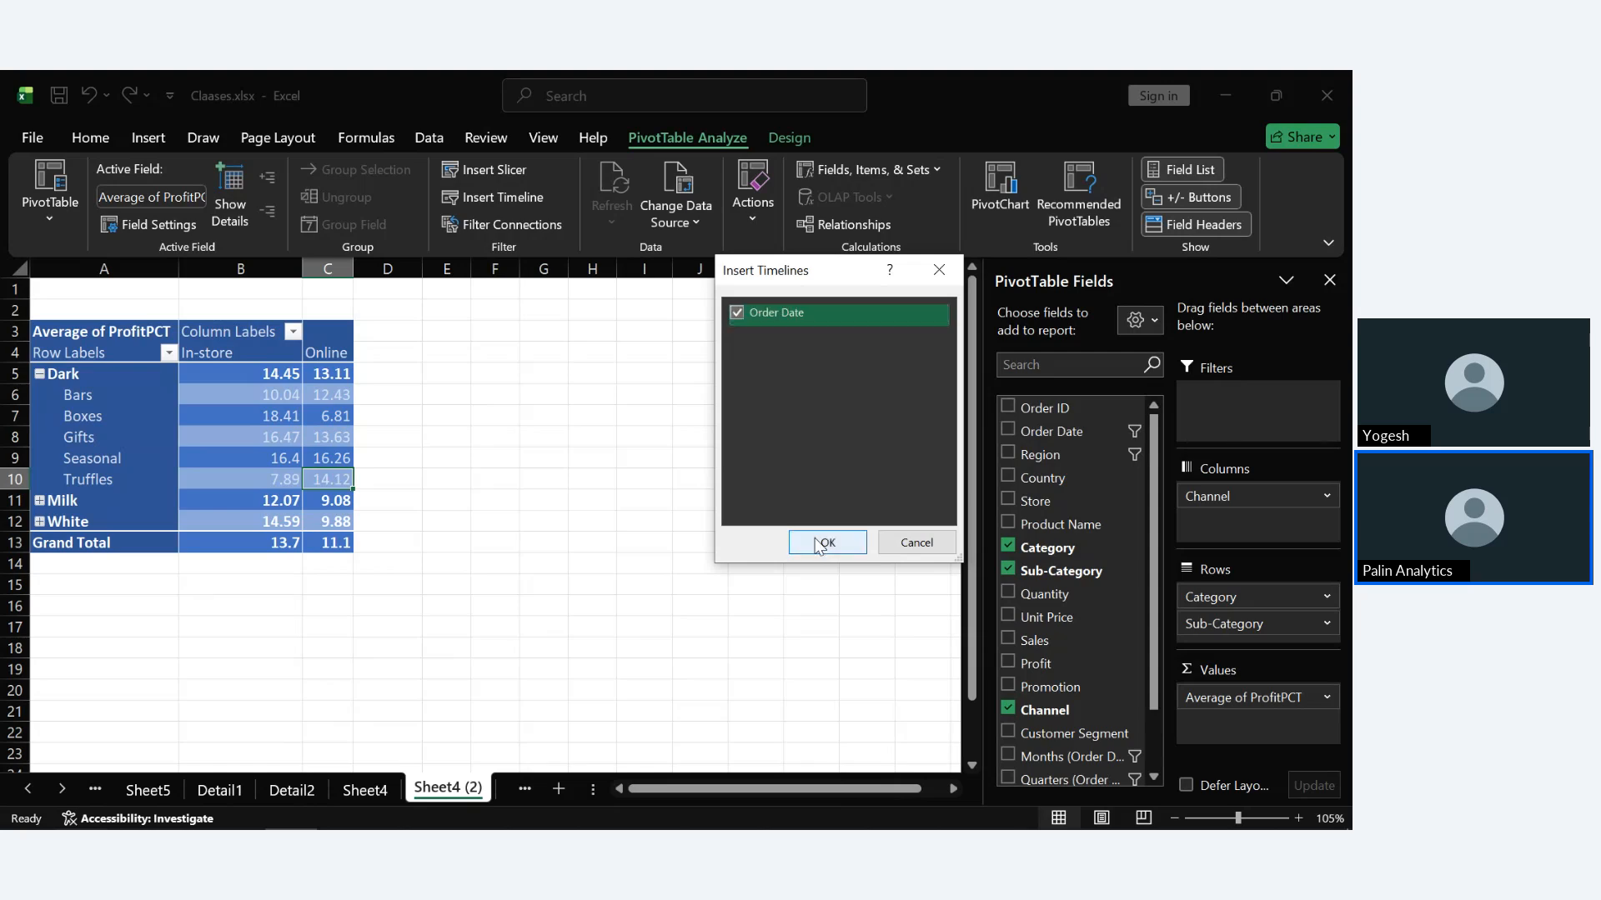
{"action": "left_click", "coordinate": [819, 544]}
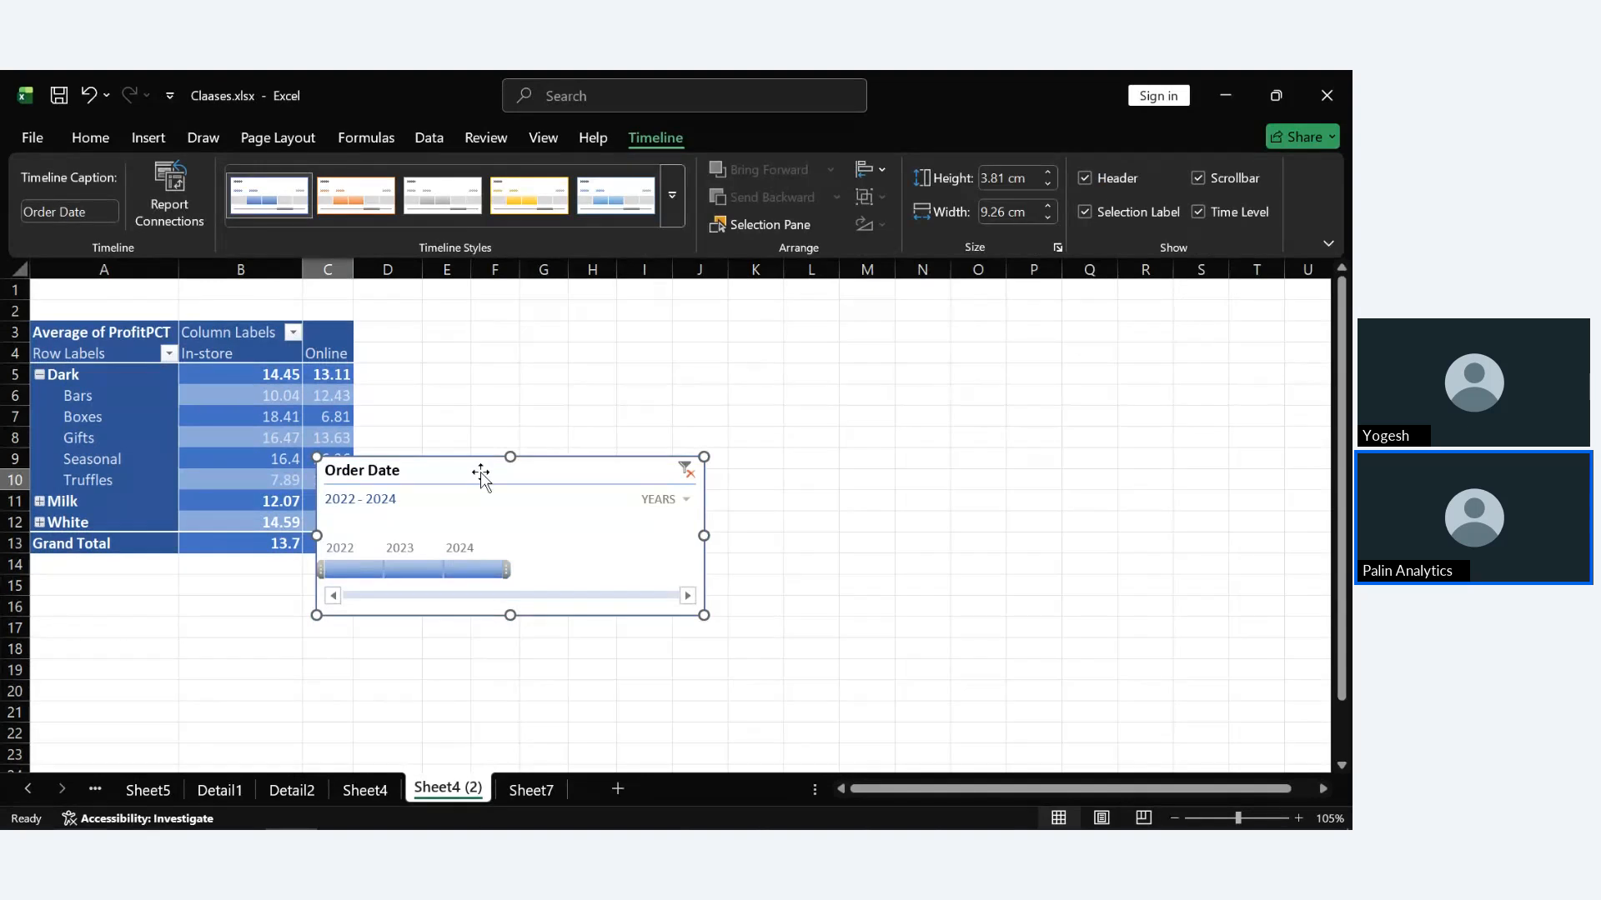
Move the Order Date timeline clear of the PivotTable on Sheet4 (2) and filter it to 2024.
{"action": "left_click_drag", "start_coordinate": [480, 473], "coordinate": [714, 429]}
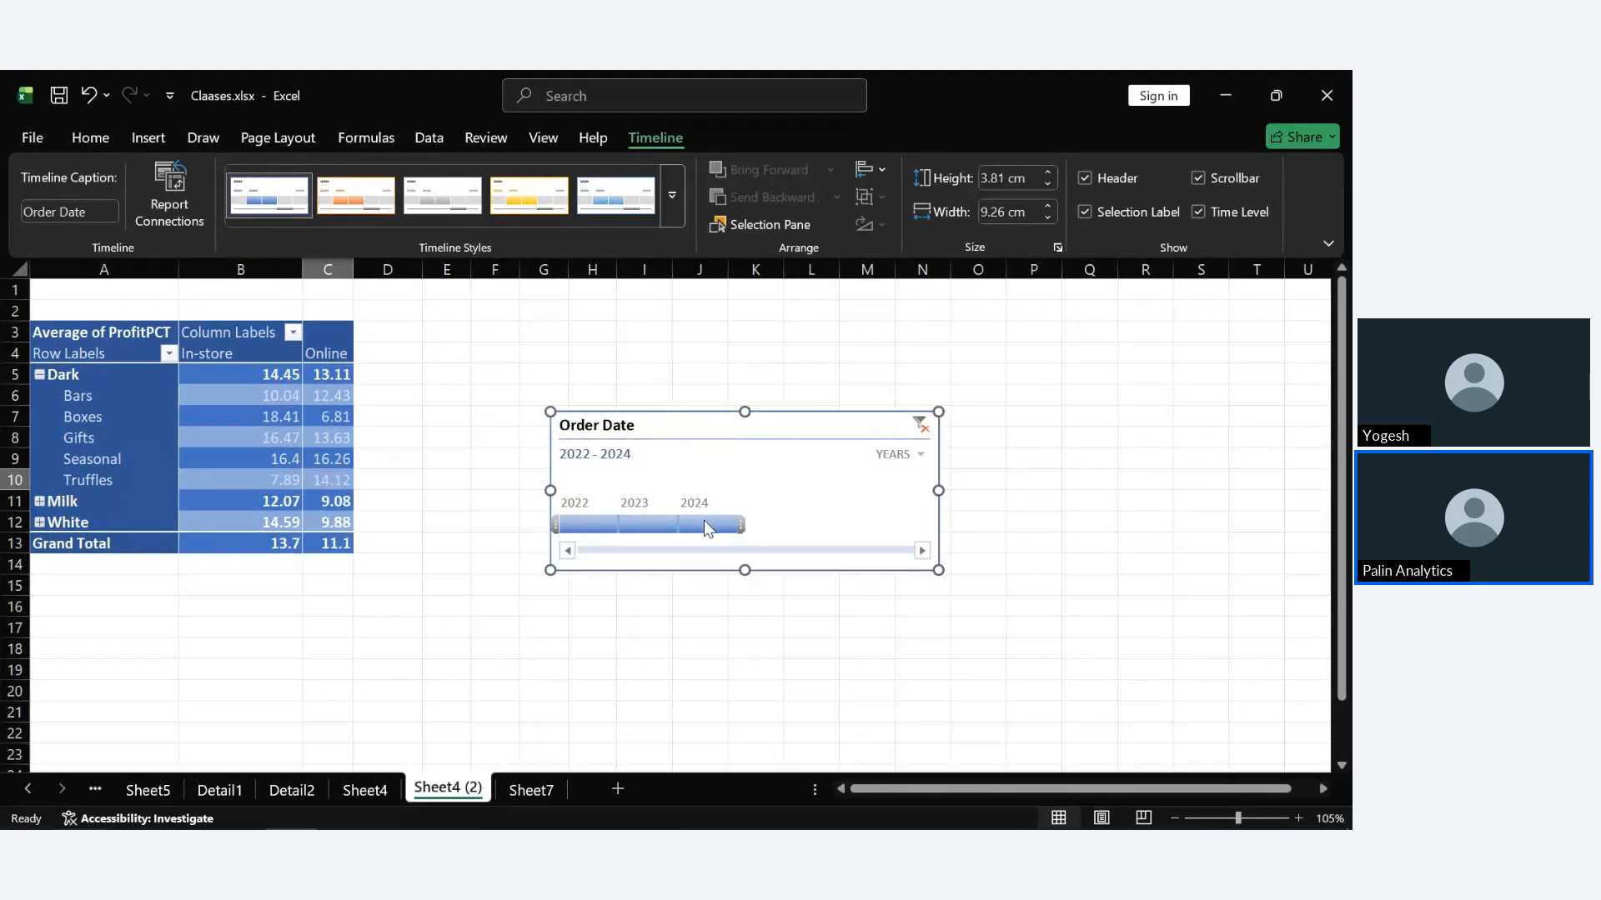
{"action": "left_click", "coordinate": [705, 523]}
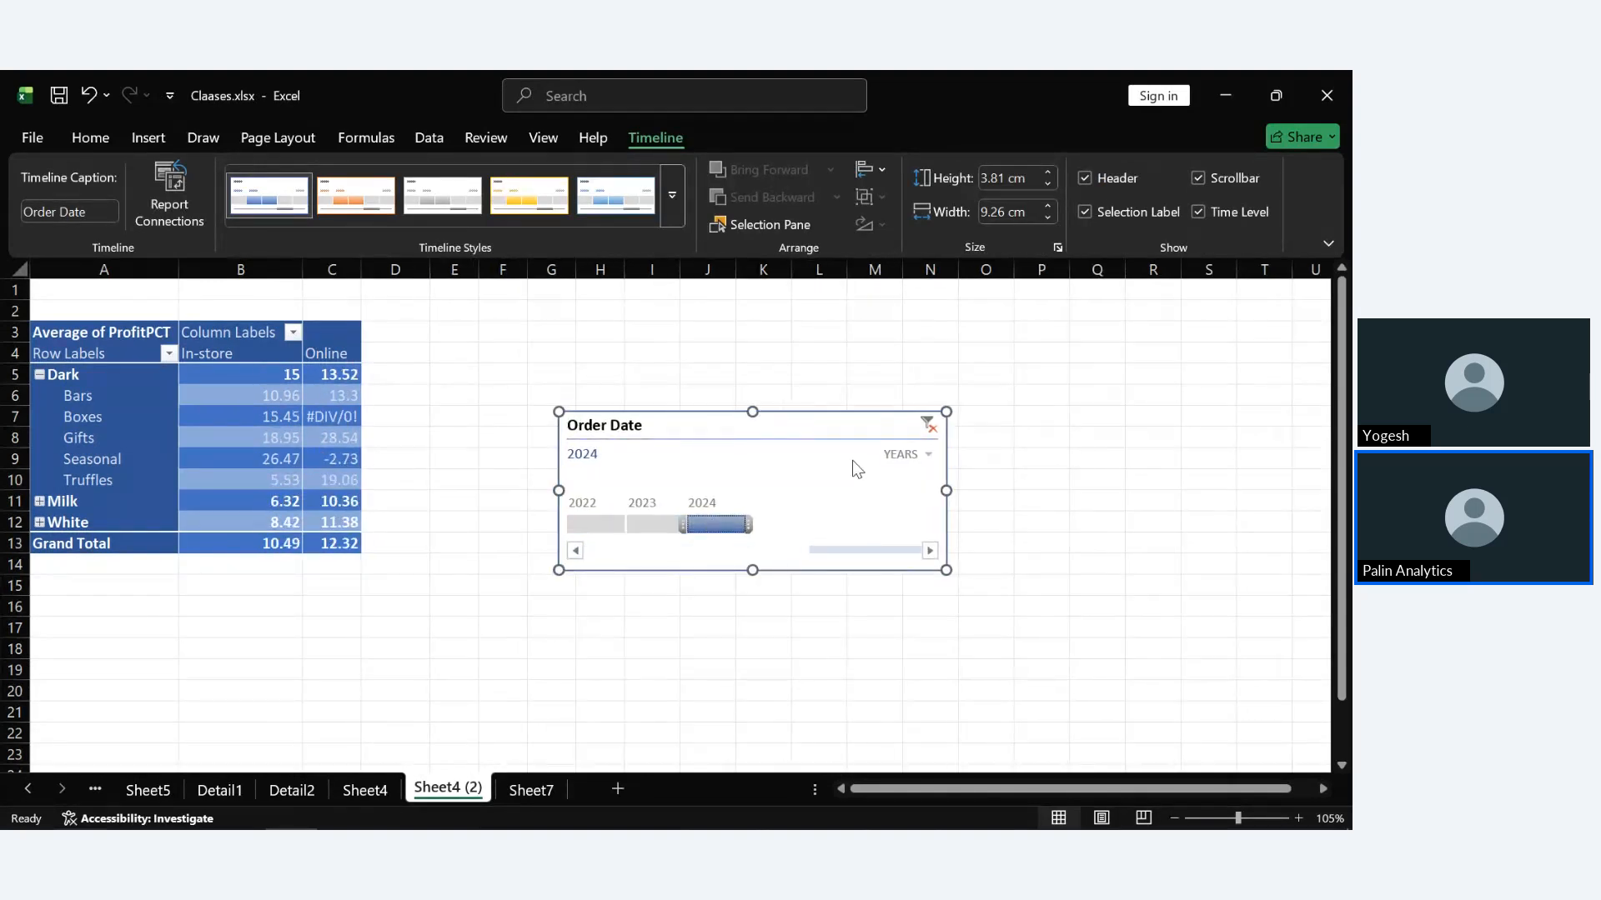
Connect the PivotTable on Sheet4 to the Order Date timeline from Sheet4 (2) through its filter connections.
{"action": "left_click", "coordinate": [376, 796]}
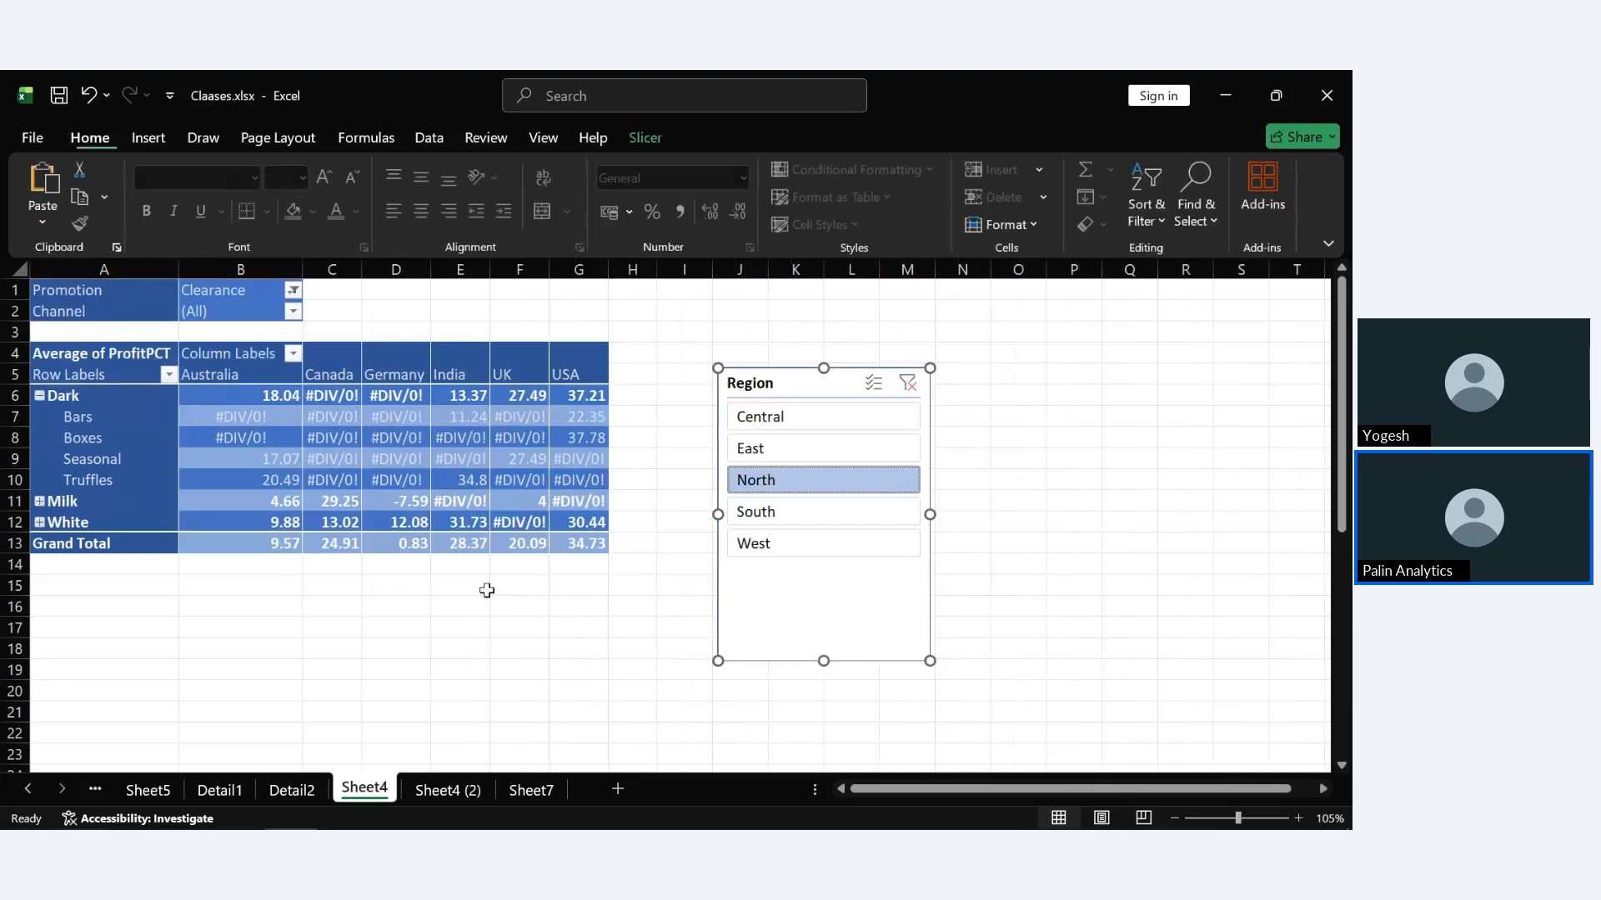
{"action": "left_click", "coordinate": [486, 473]}
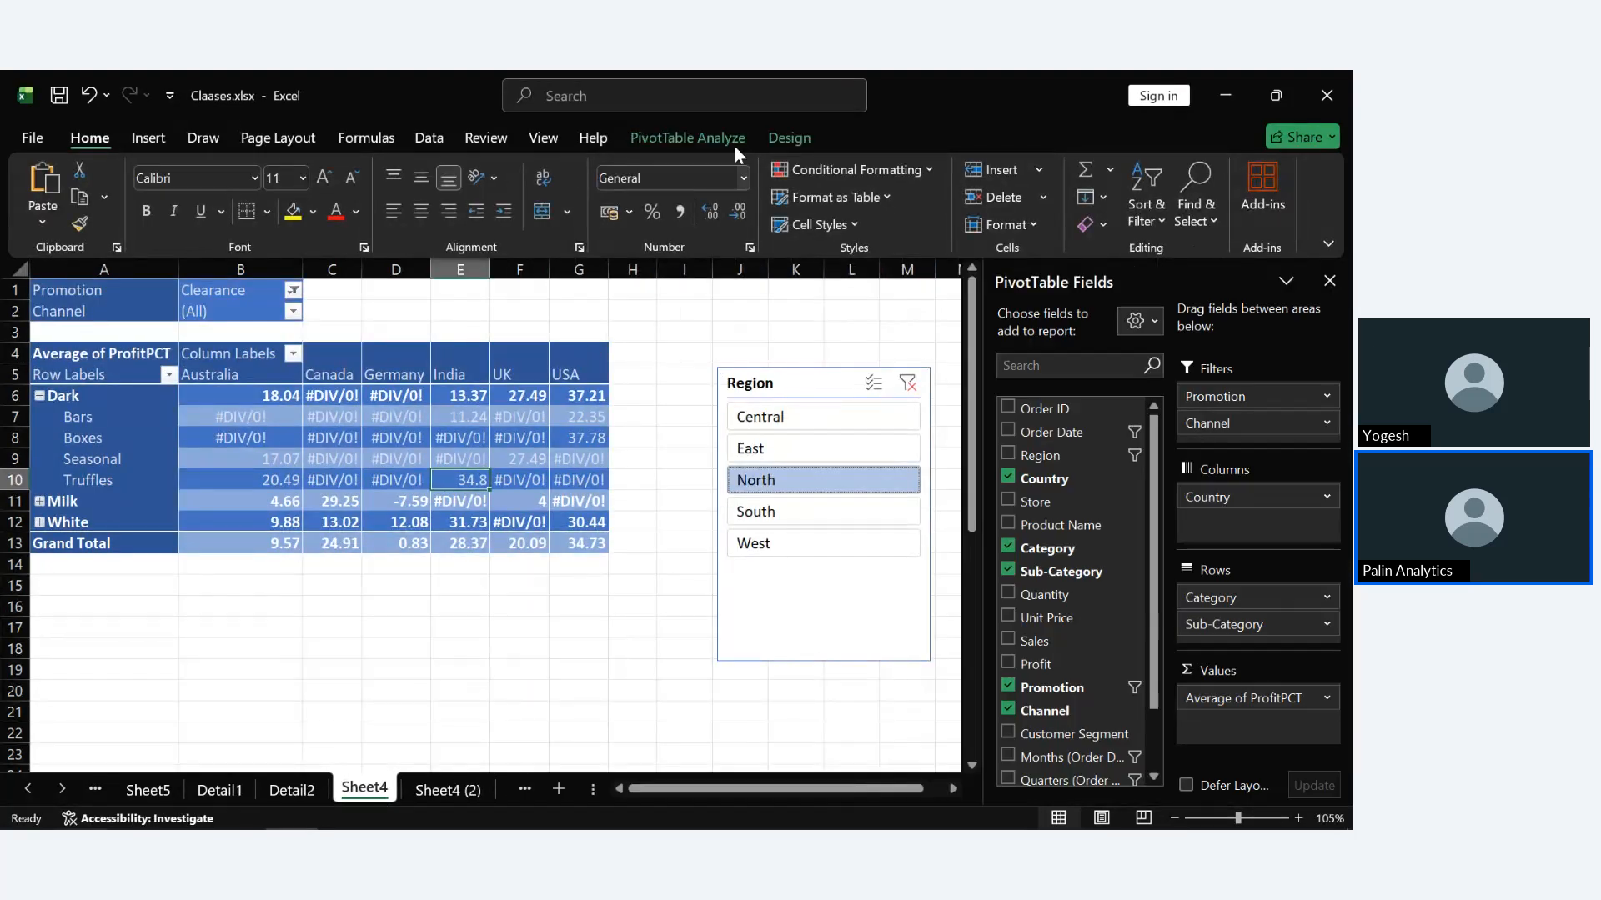
{"action": "left_click", "coordinate": [718, 137]}
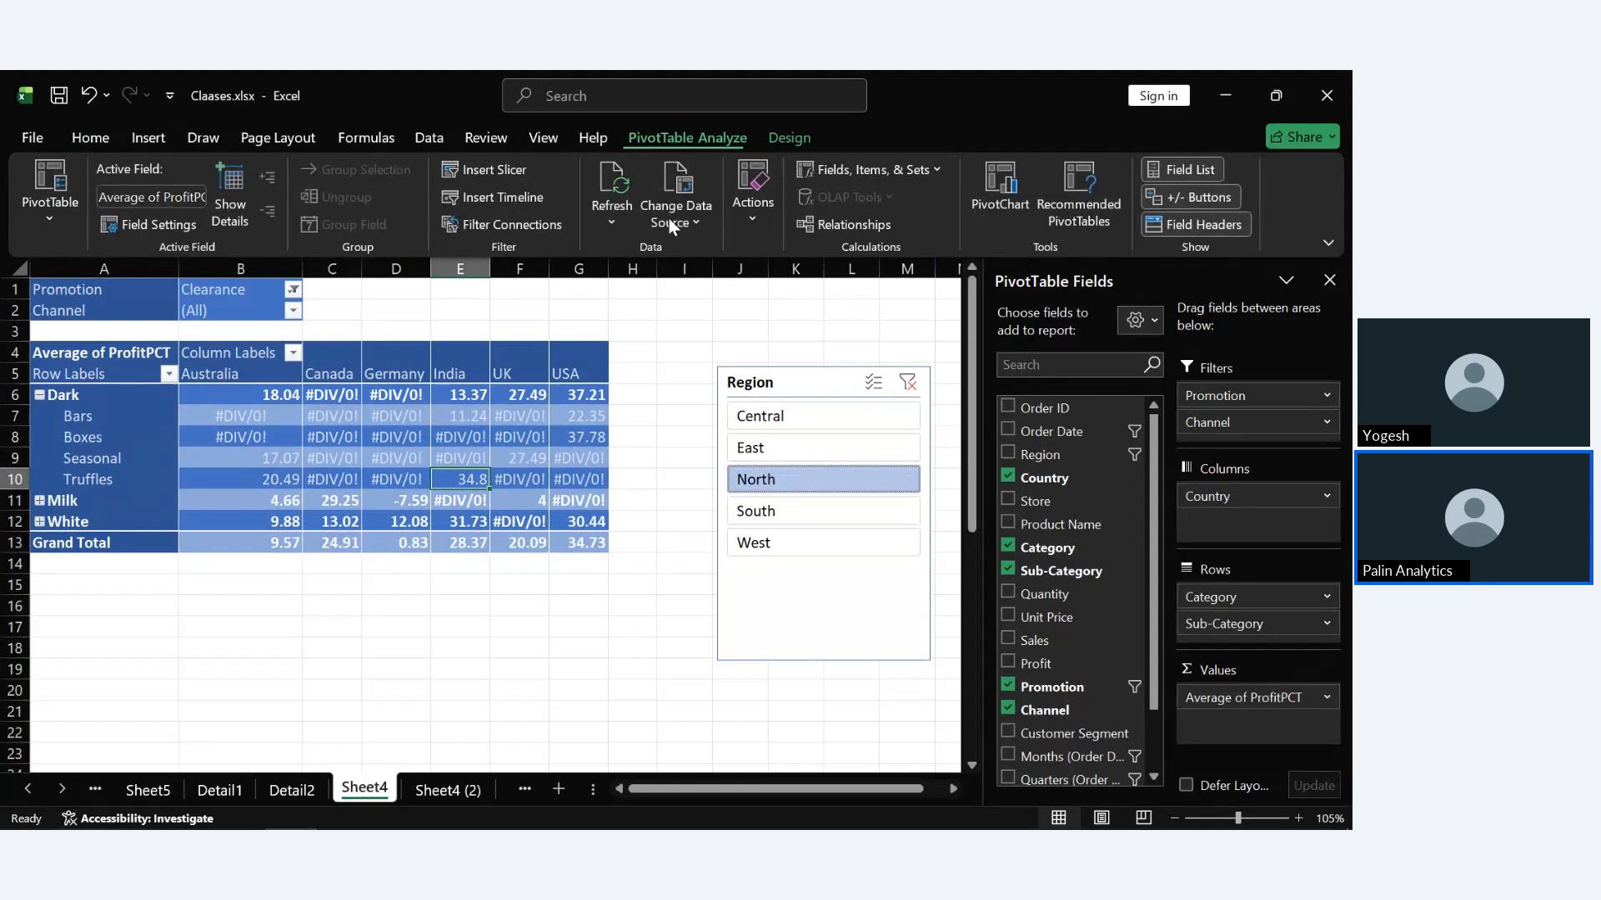
{"action": "left_click", "coordinate": [534, 223]}
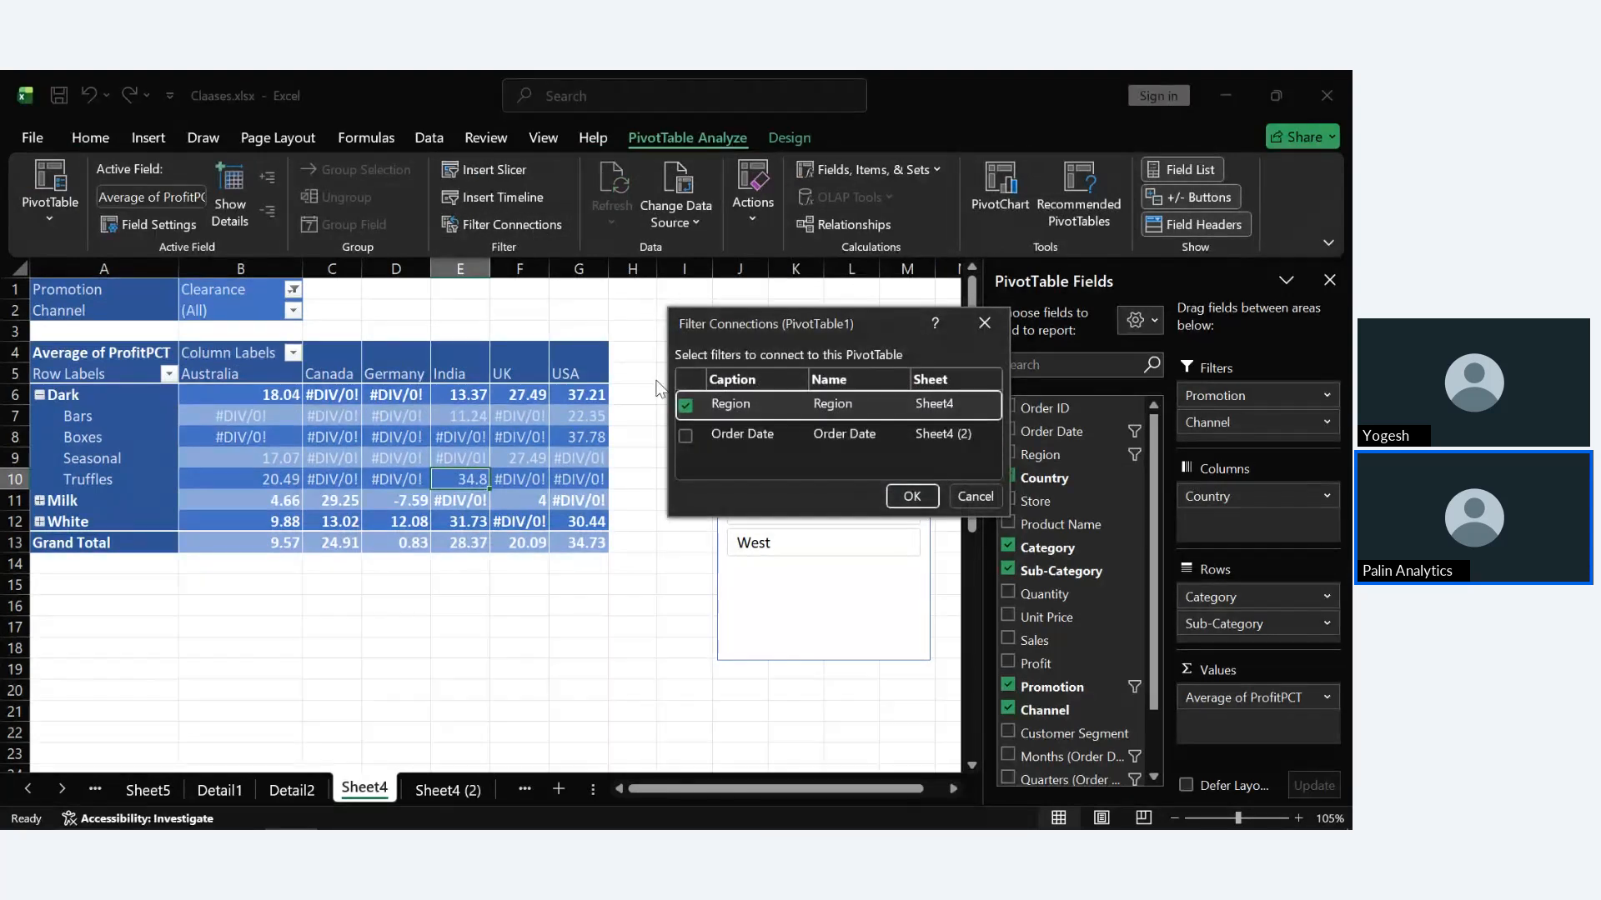
{"action": "left_click", "coordinate": [684, 436]}
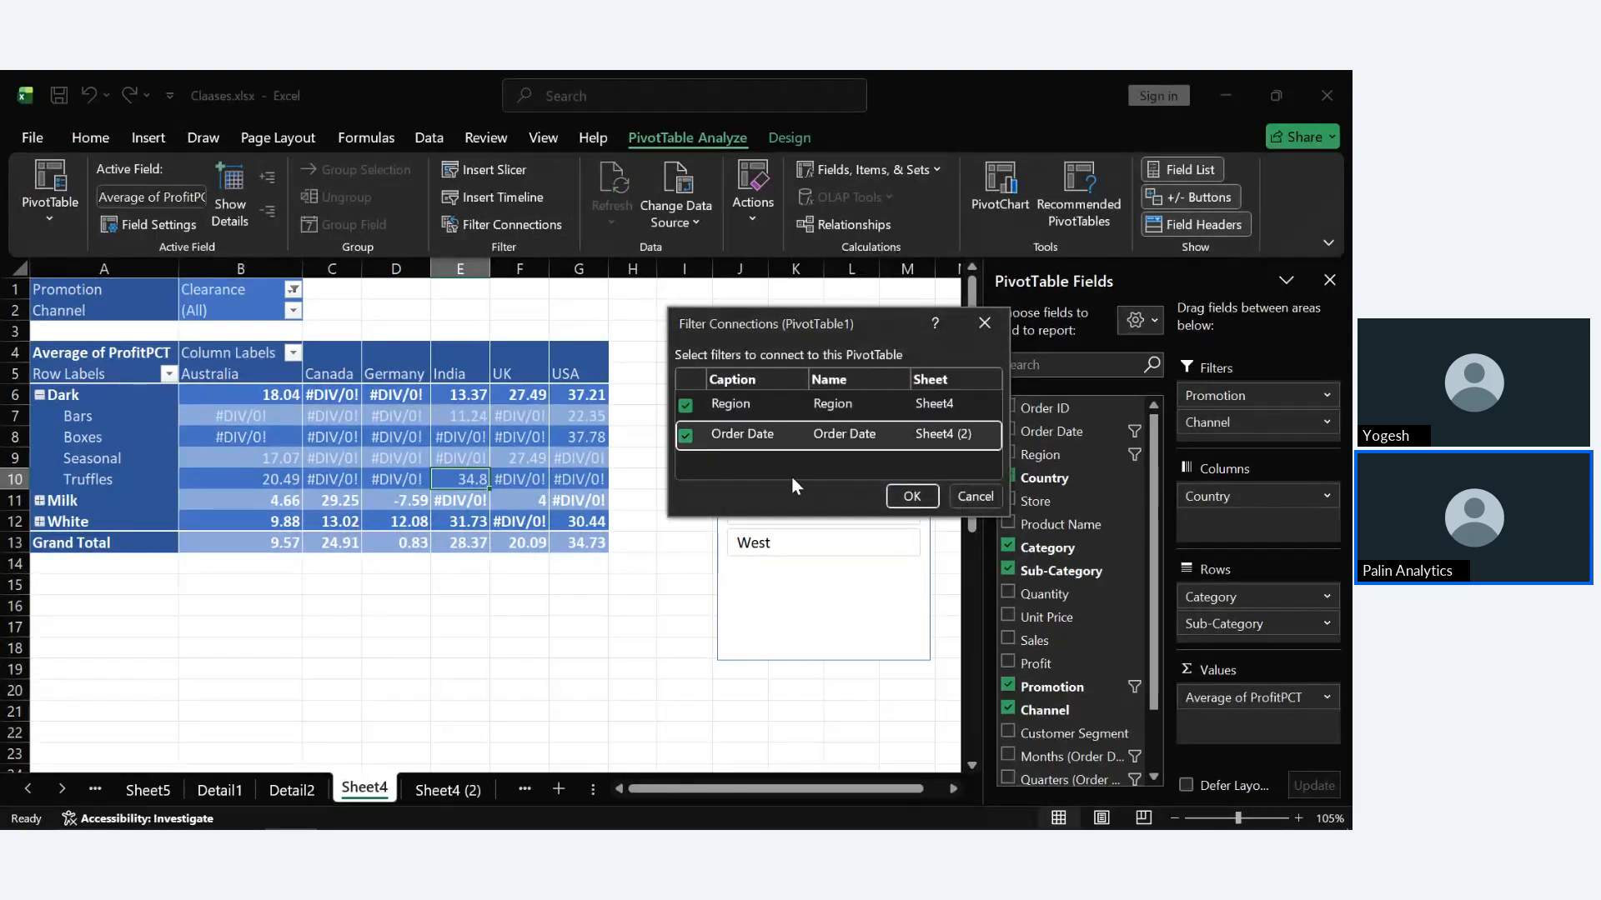
{"action": "left_click", "coordinate": [911, 497]}
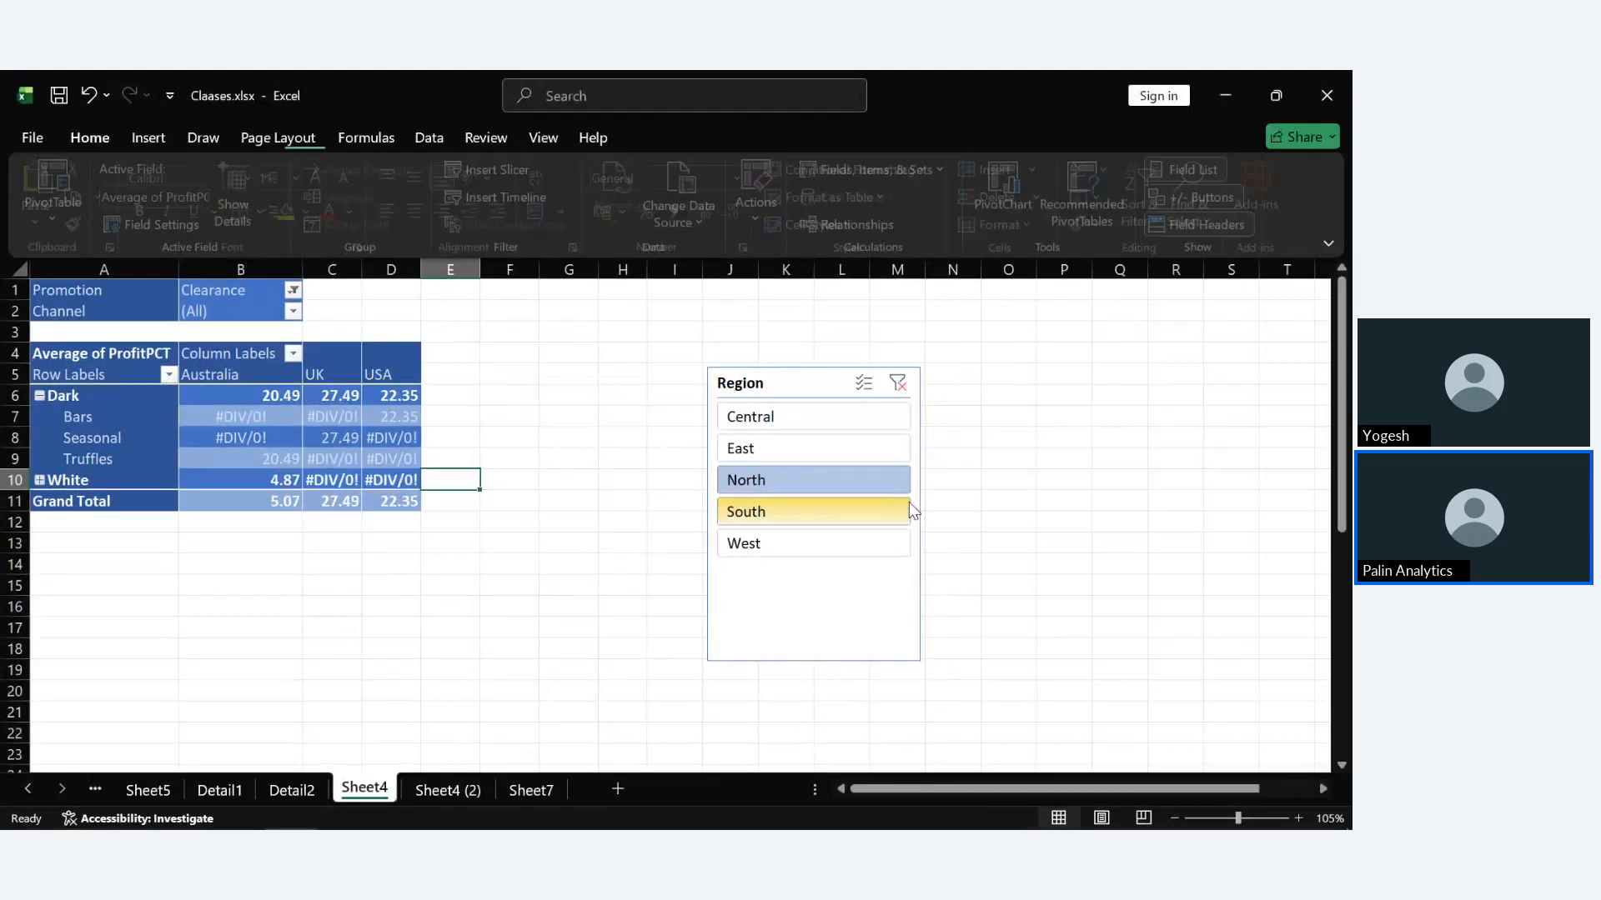
{"action": "left_click", "coordinate": [475, 600]}
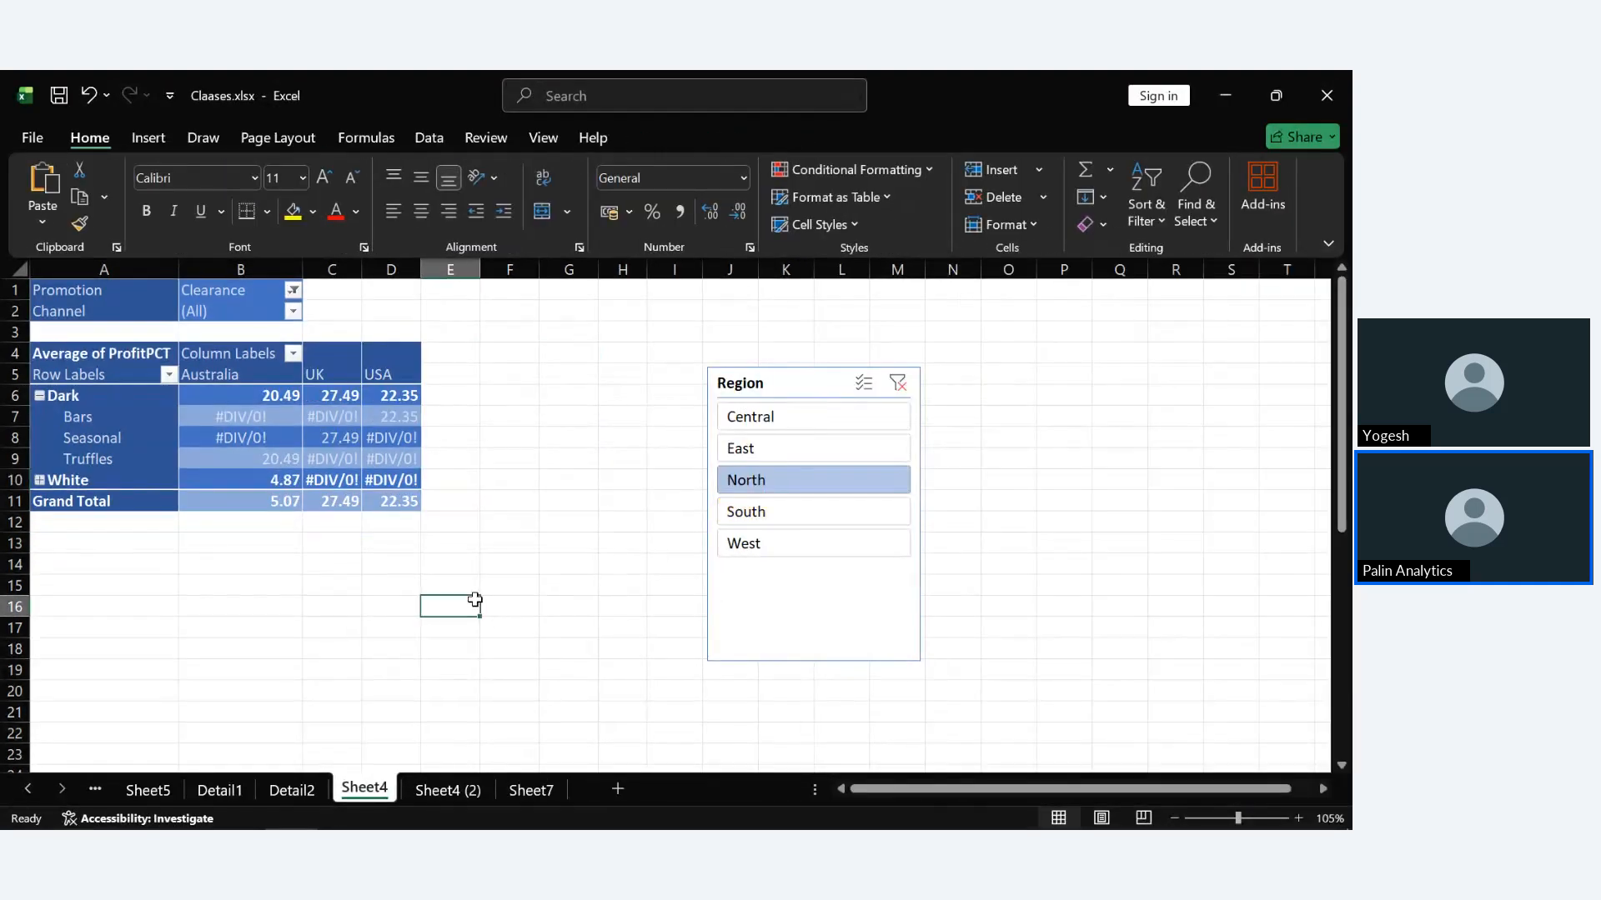
Set the Region slicer to Central and the Order Date timeline to 2023, checking the connected PivotTables on both sheets.
{"action": "left_click", "coordinate": [738, 425]}
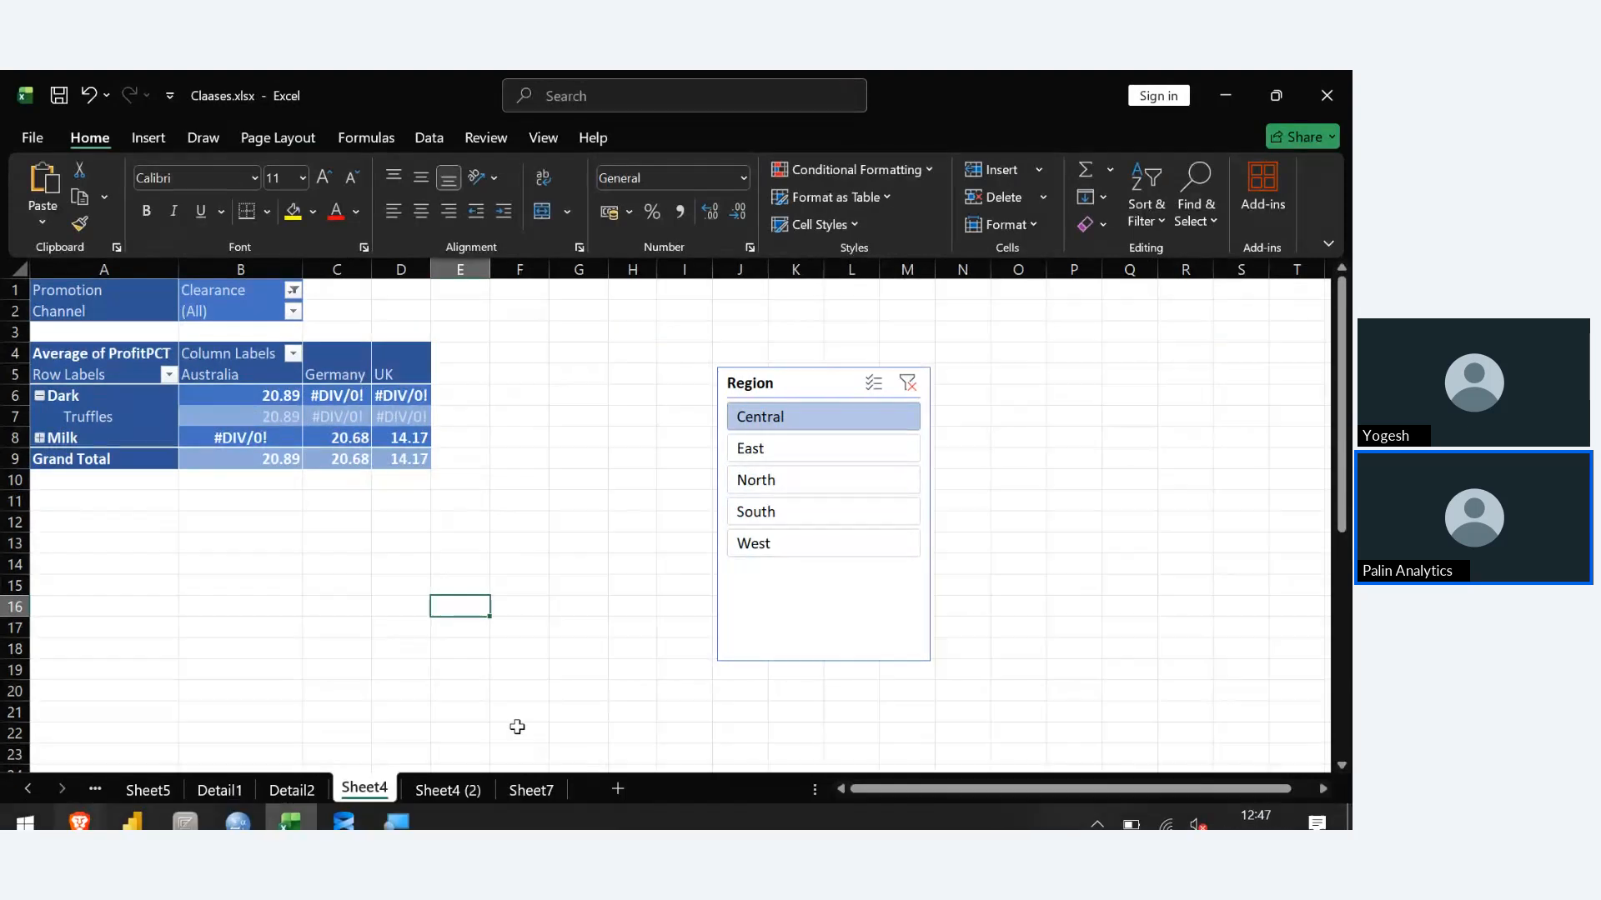
{"action": "left_click", "coordinate": [450, 791]}
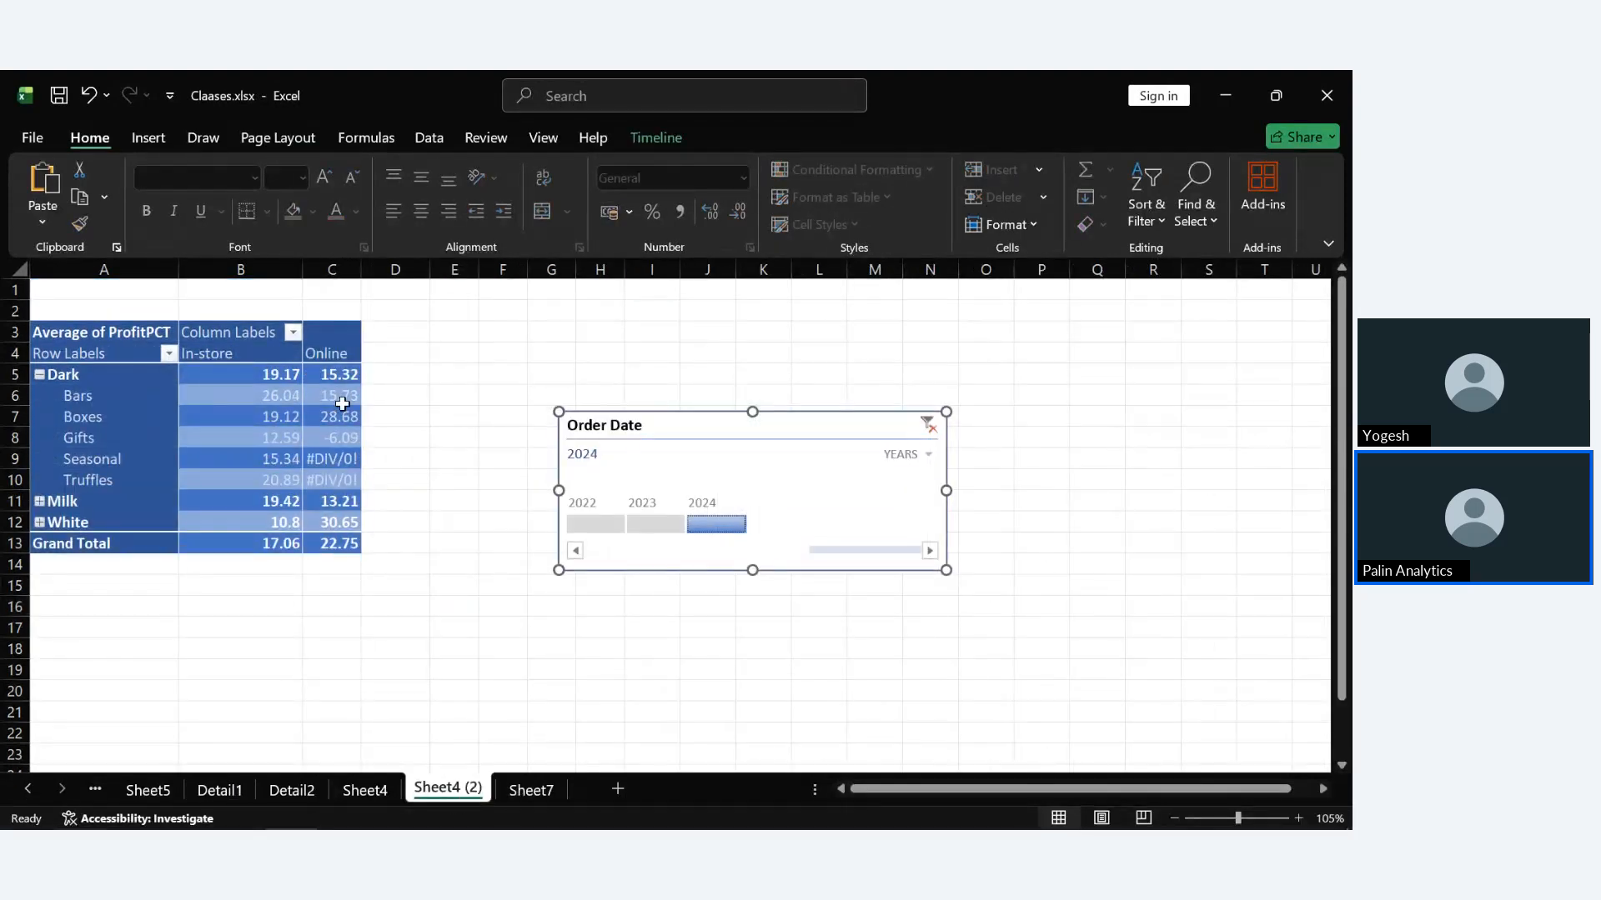
{"action": "left_click", "coordinate": [660, 523]}
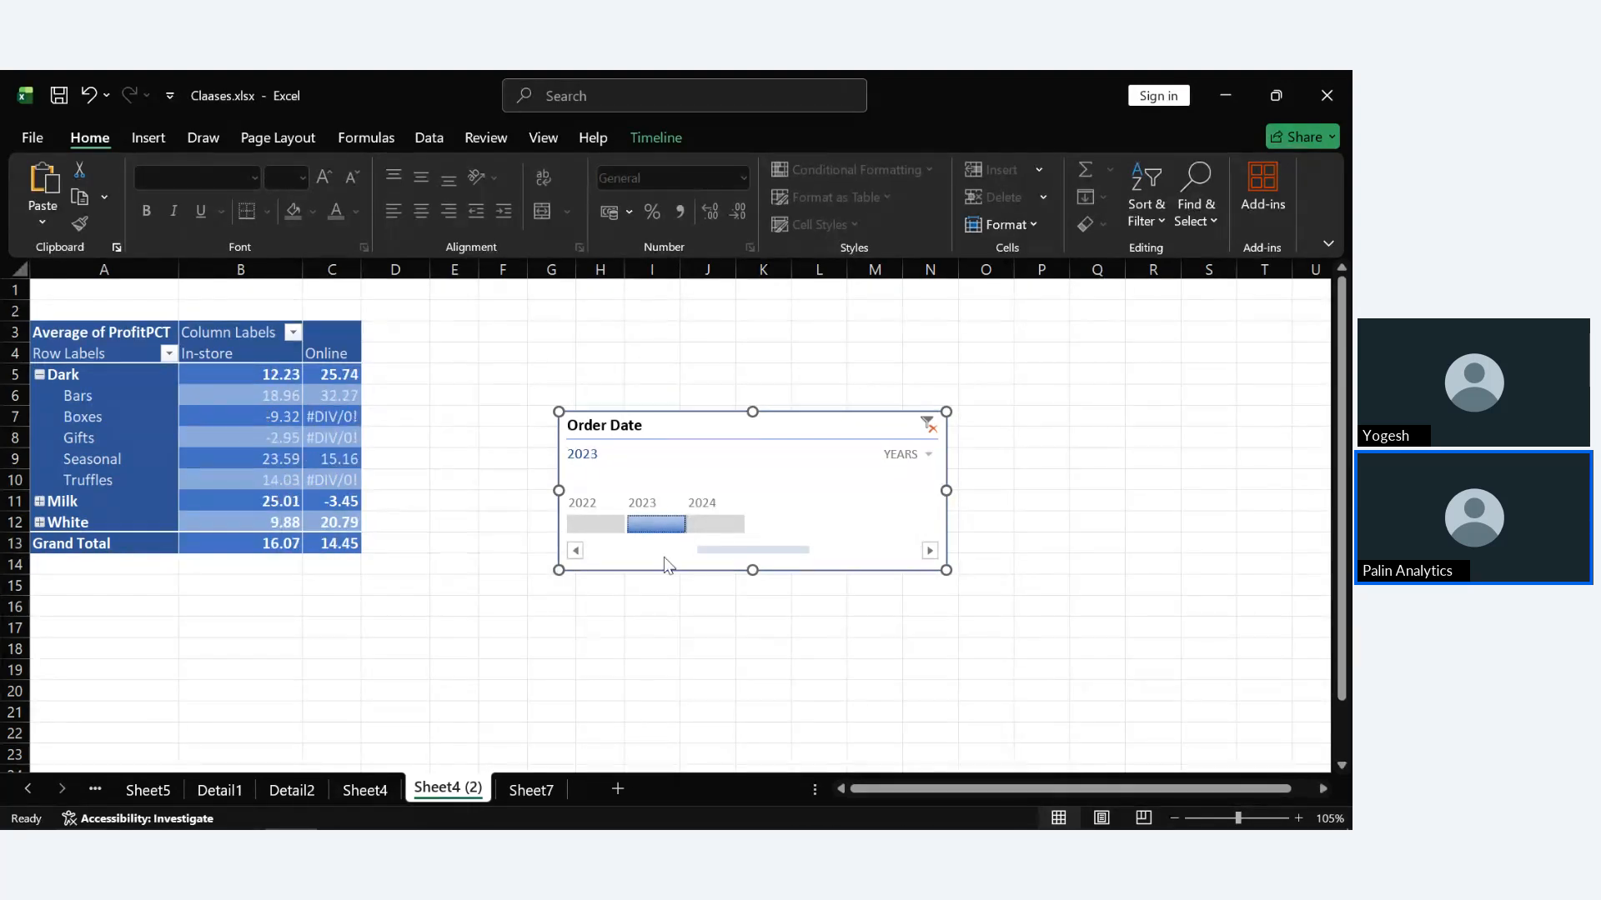
{"action": "left_click", "coordinate": [365, 790]}
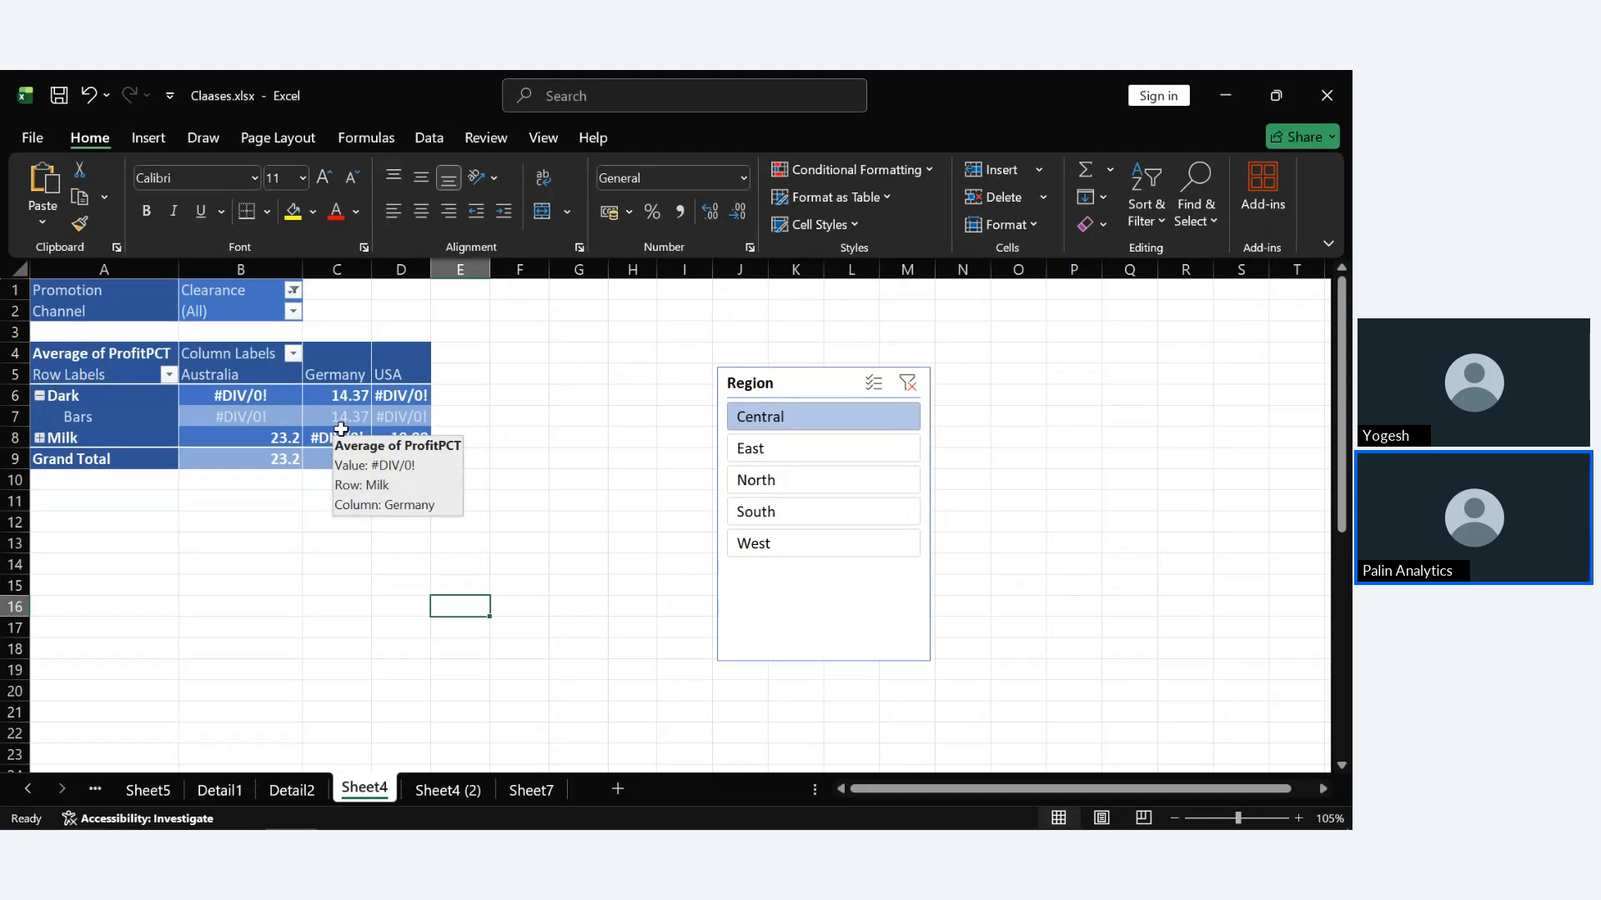
{"action": "left_click", "coordinate": [450, 792]}
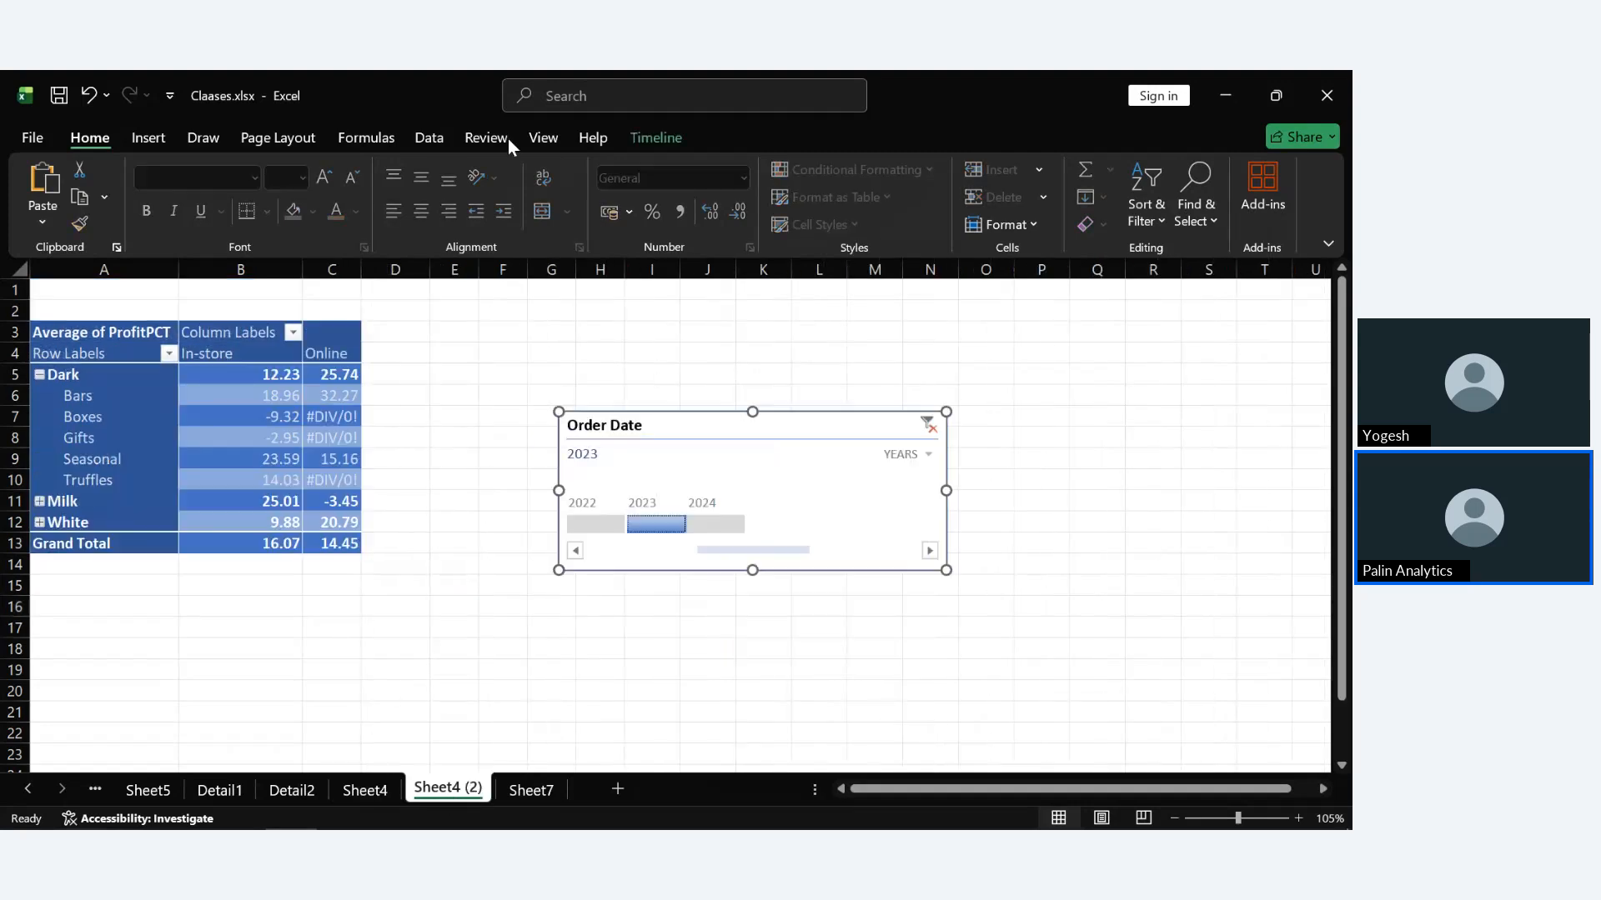
Review the filter connections of the PivotTable on Sheet4 (2) without changing them.
{"action": "left_click", "coordinate": [215, 454]}
{"action": "left_click", "coordinate": [697, 136]}
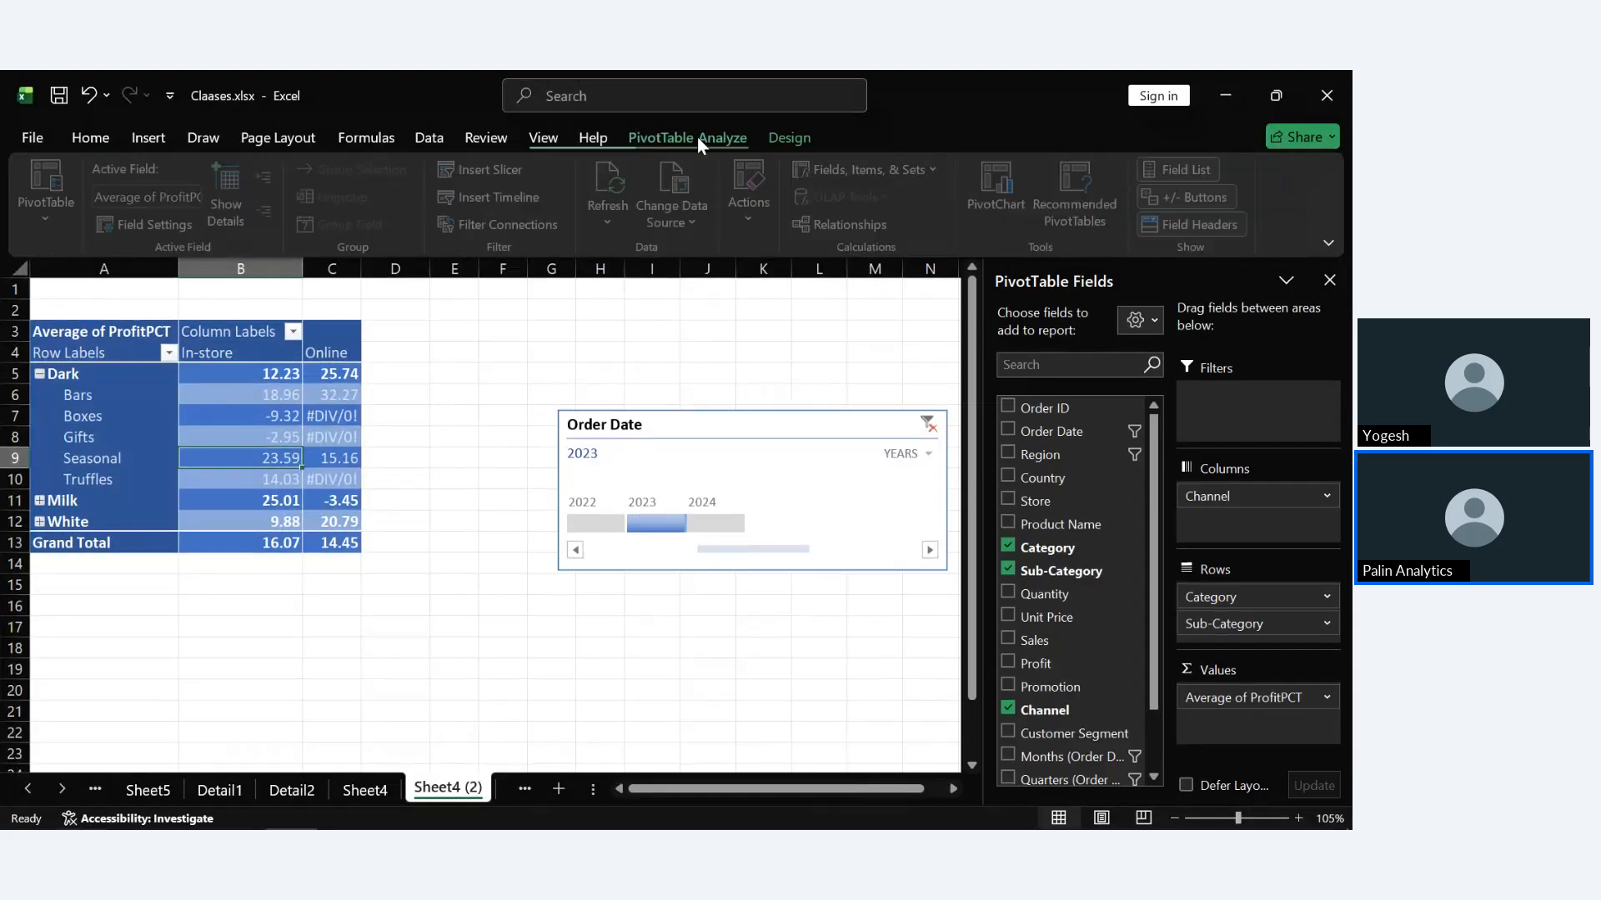
{"action": "left_click", "coordinate": [505, 225]}
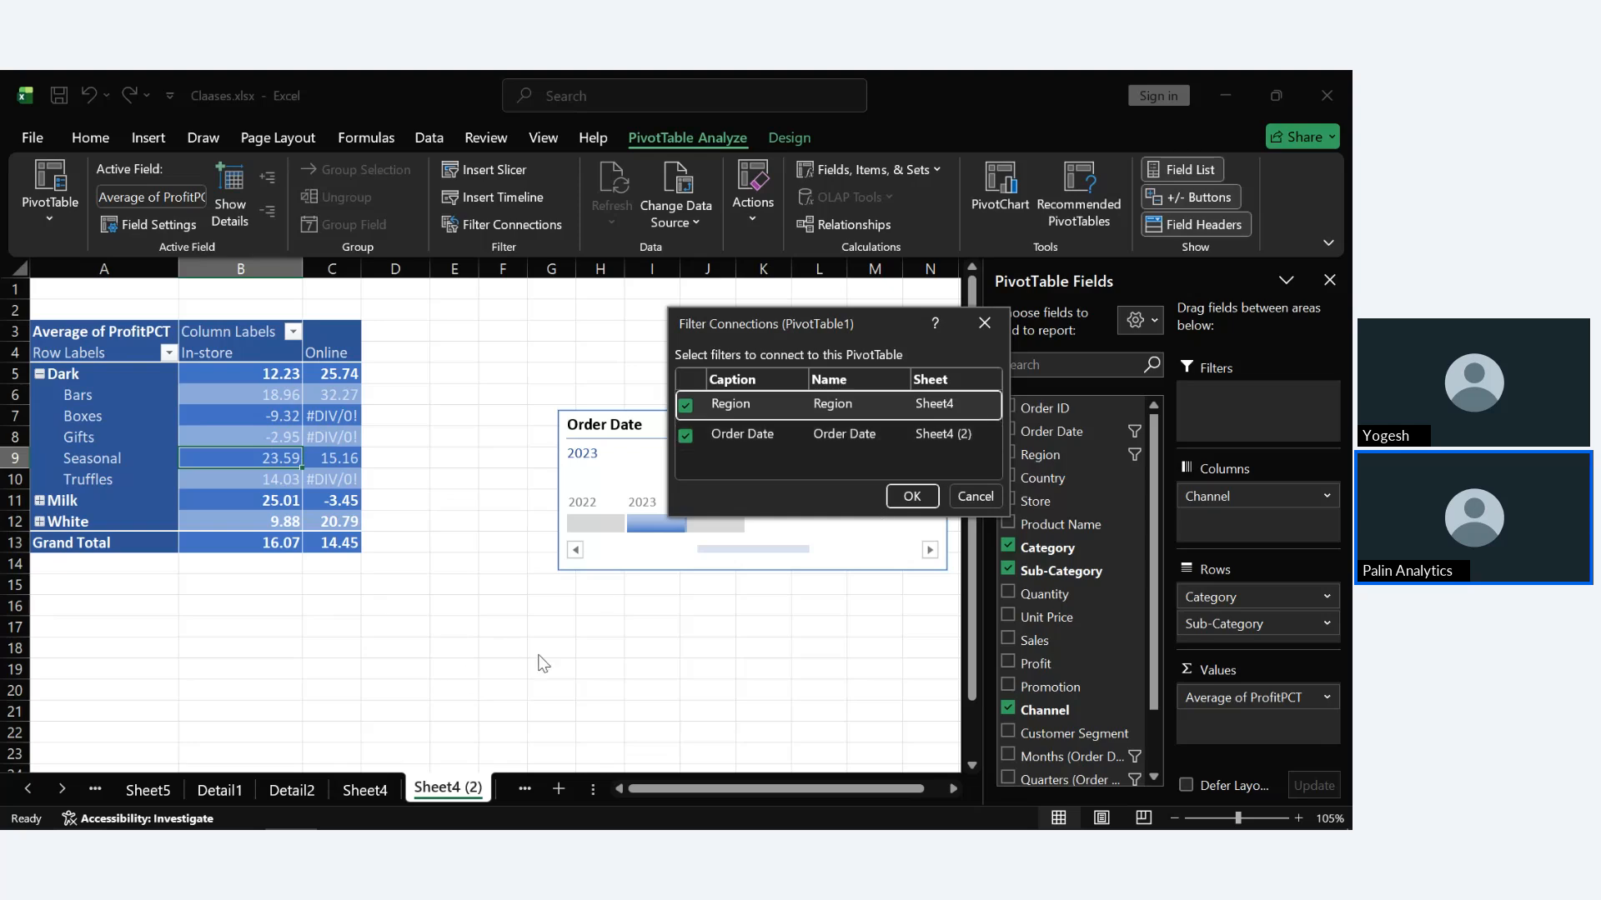
{"action": "left_click", "coordinate": [982, 495]}
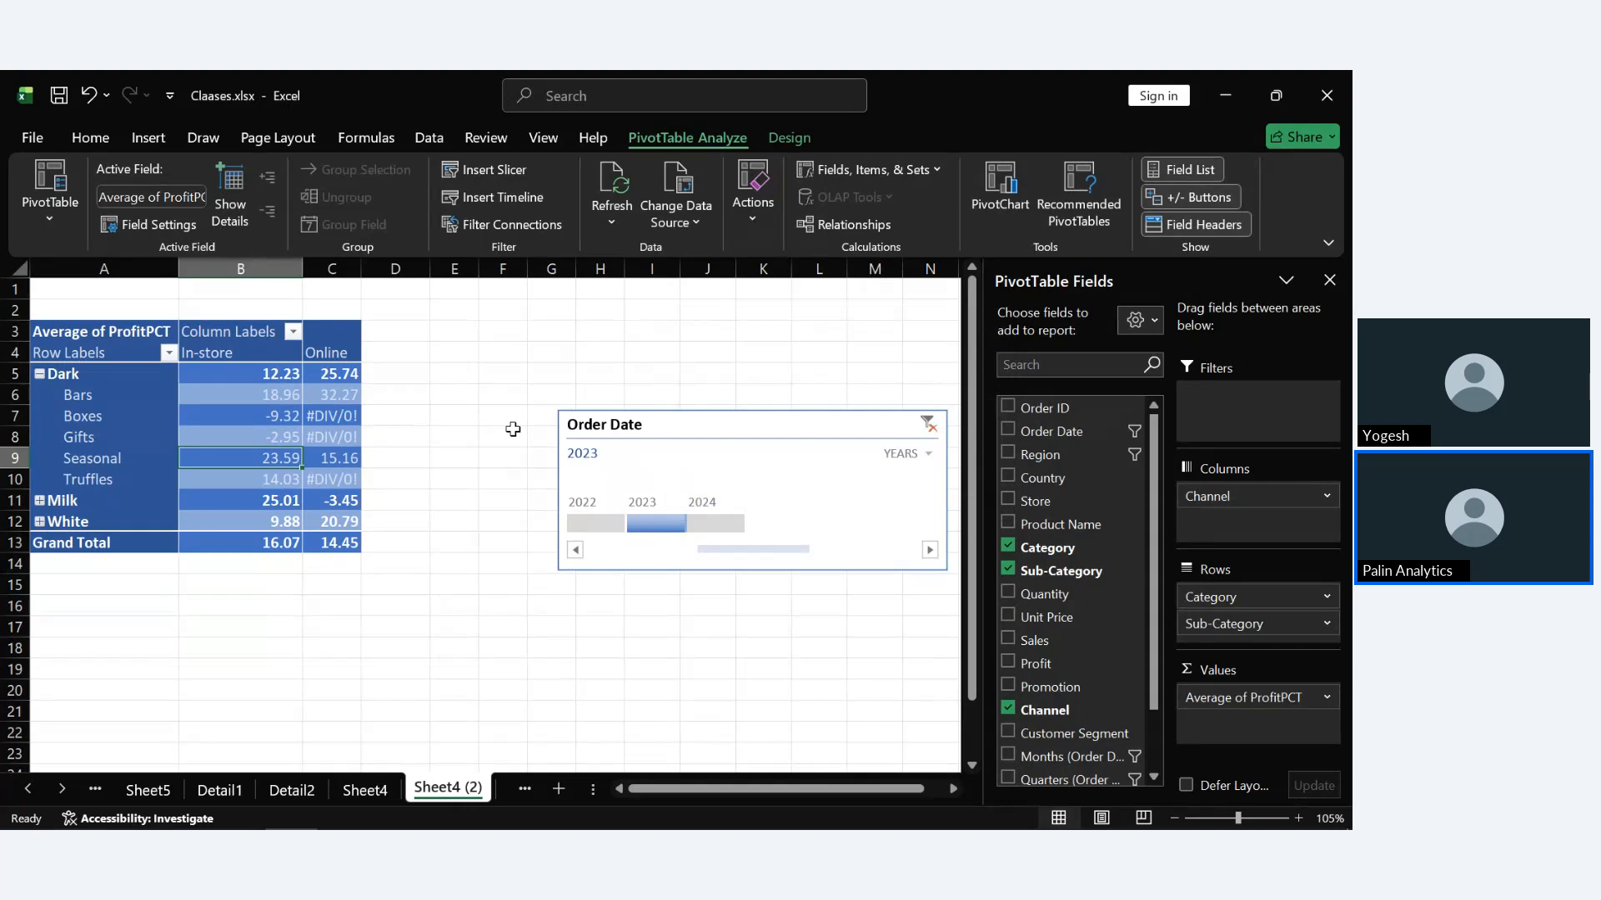
Collapse the Dark category on Sheet4 (2) to look over the In-store category values, and expand it again.
{"action": "left_click", "coordinate": [39, 375]}
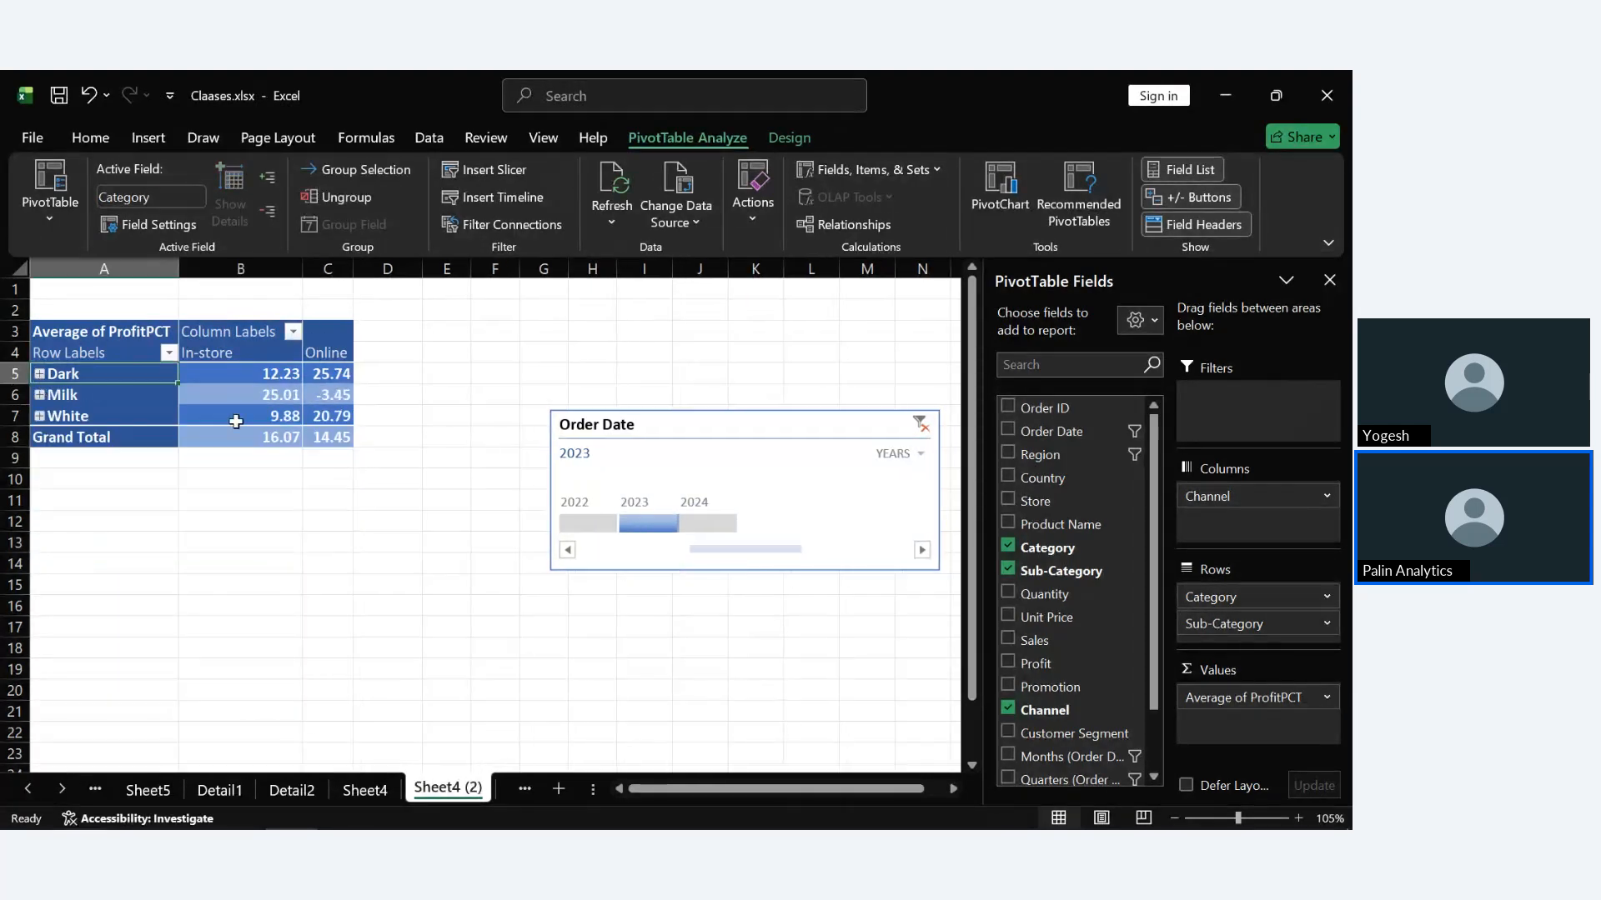
{"action": "left_click_drag", "start_coordinate": [263, 377], "coordinate": [260, 417]}
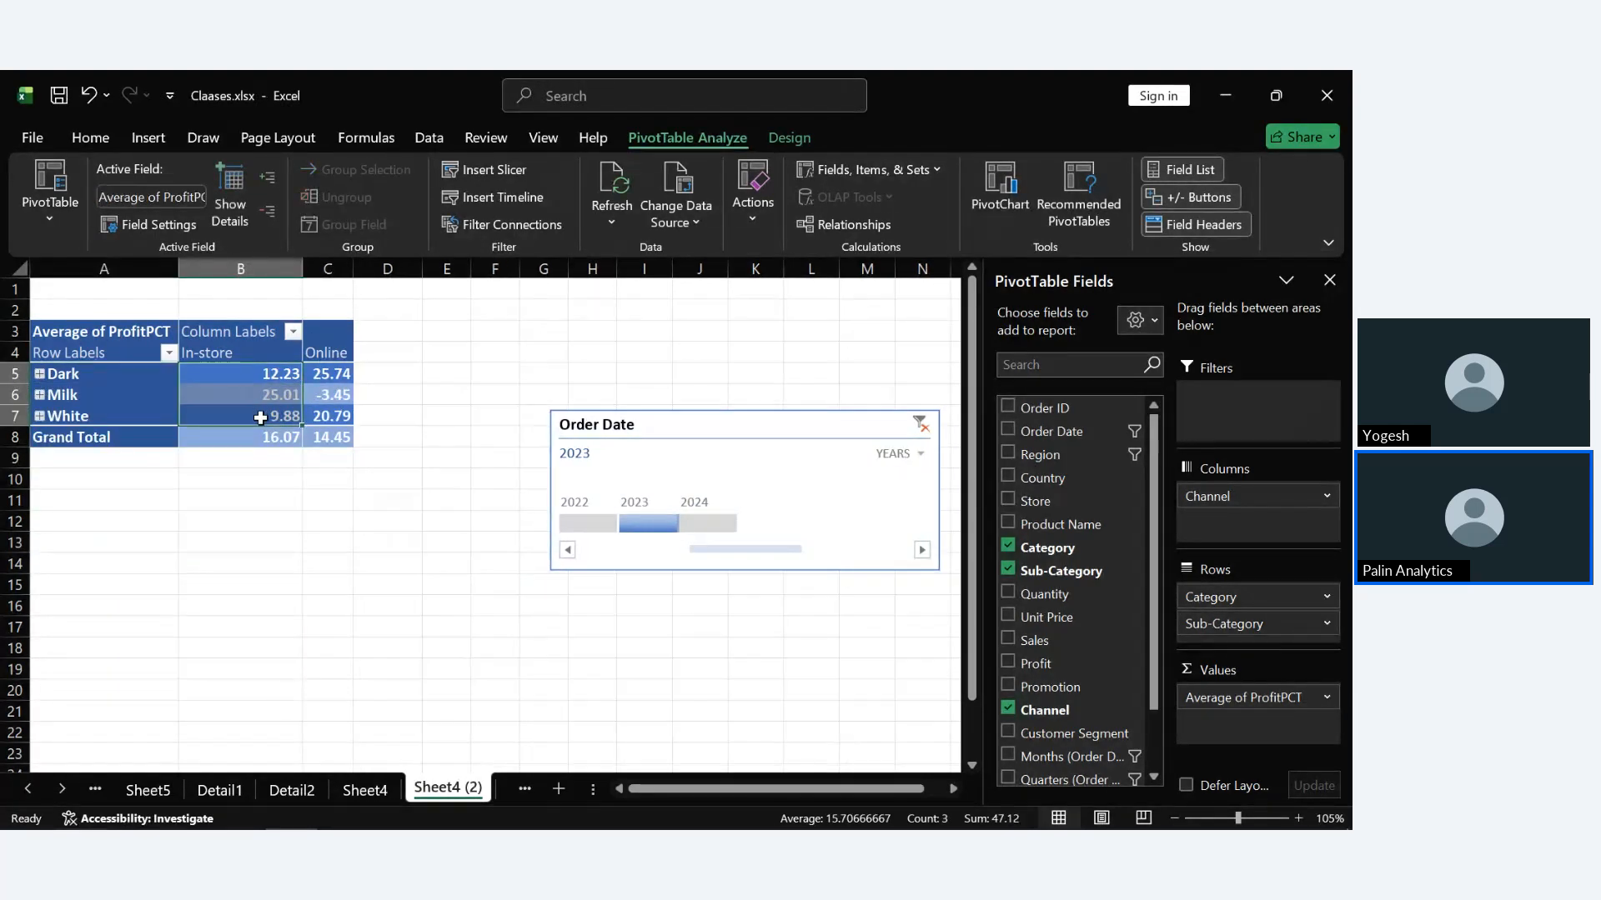
{"action": "left_click", "coordinate": [510, 412]}
{"action": "left_click", "coordinate": [284, 372]}
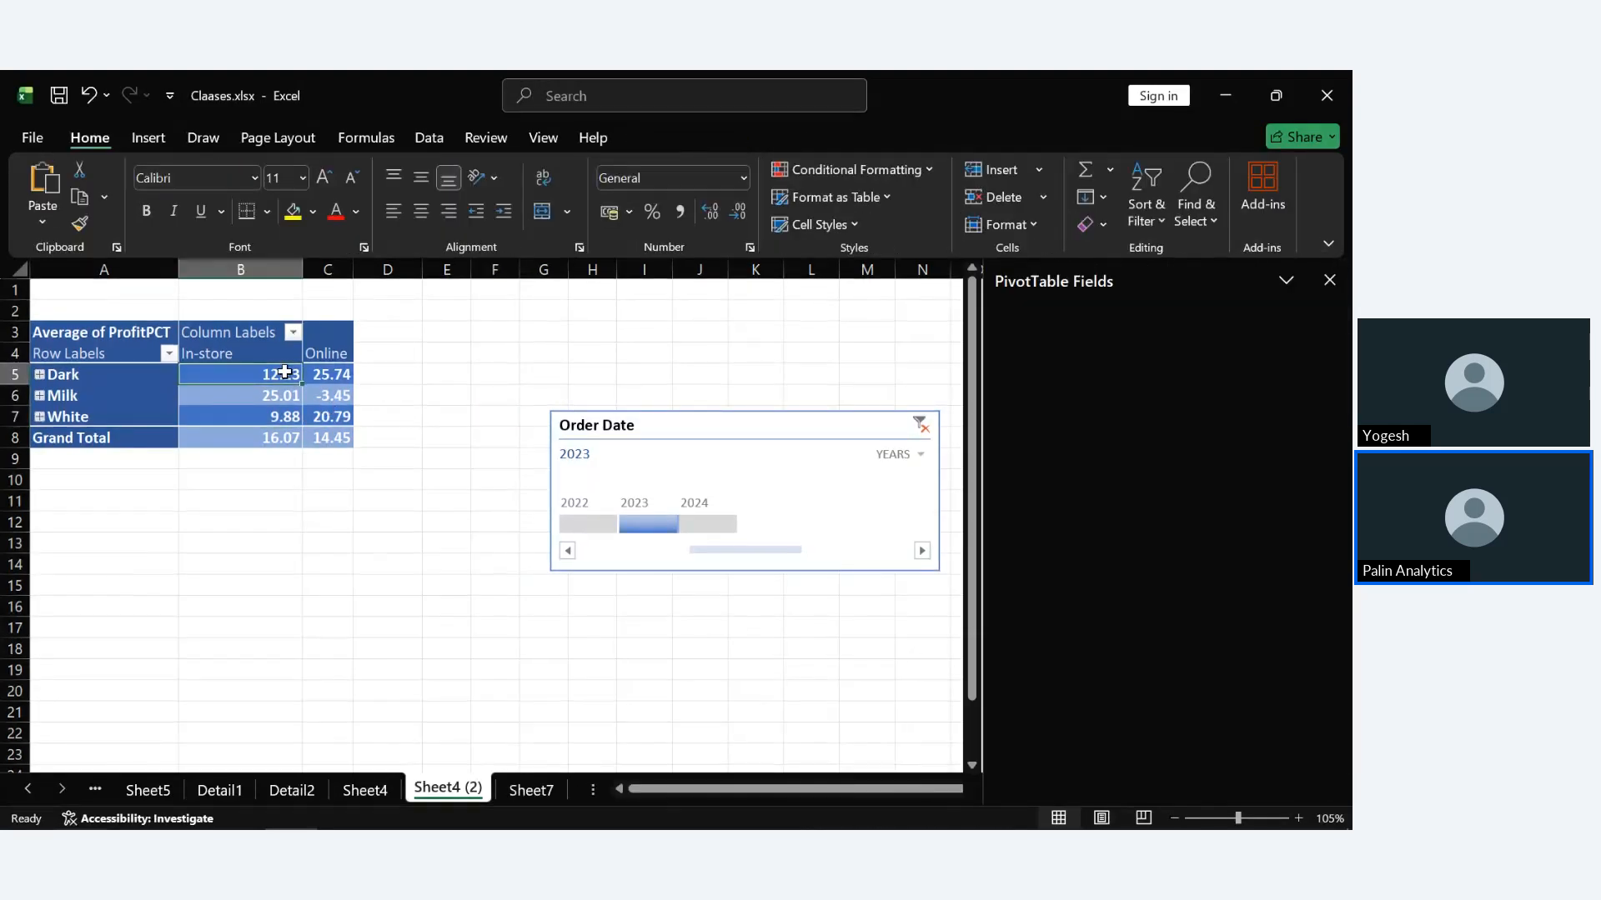
{"action": "left_click", "coordinate": [288, 397]}
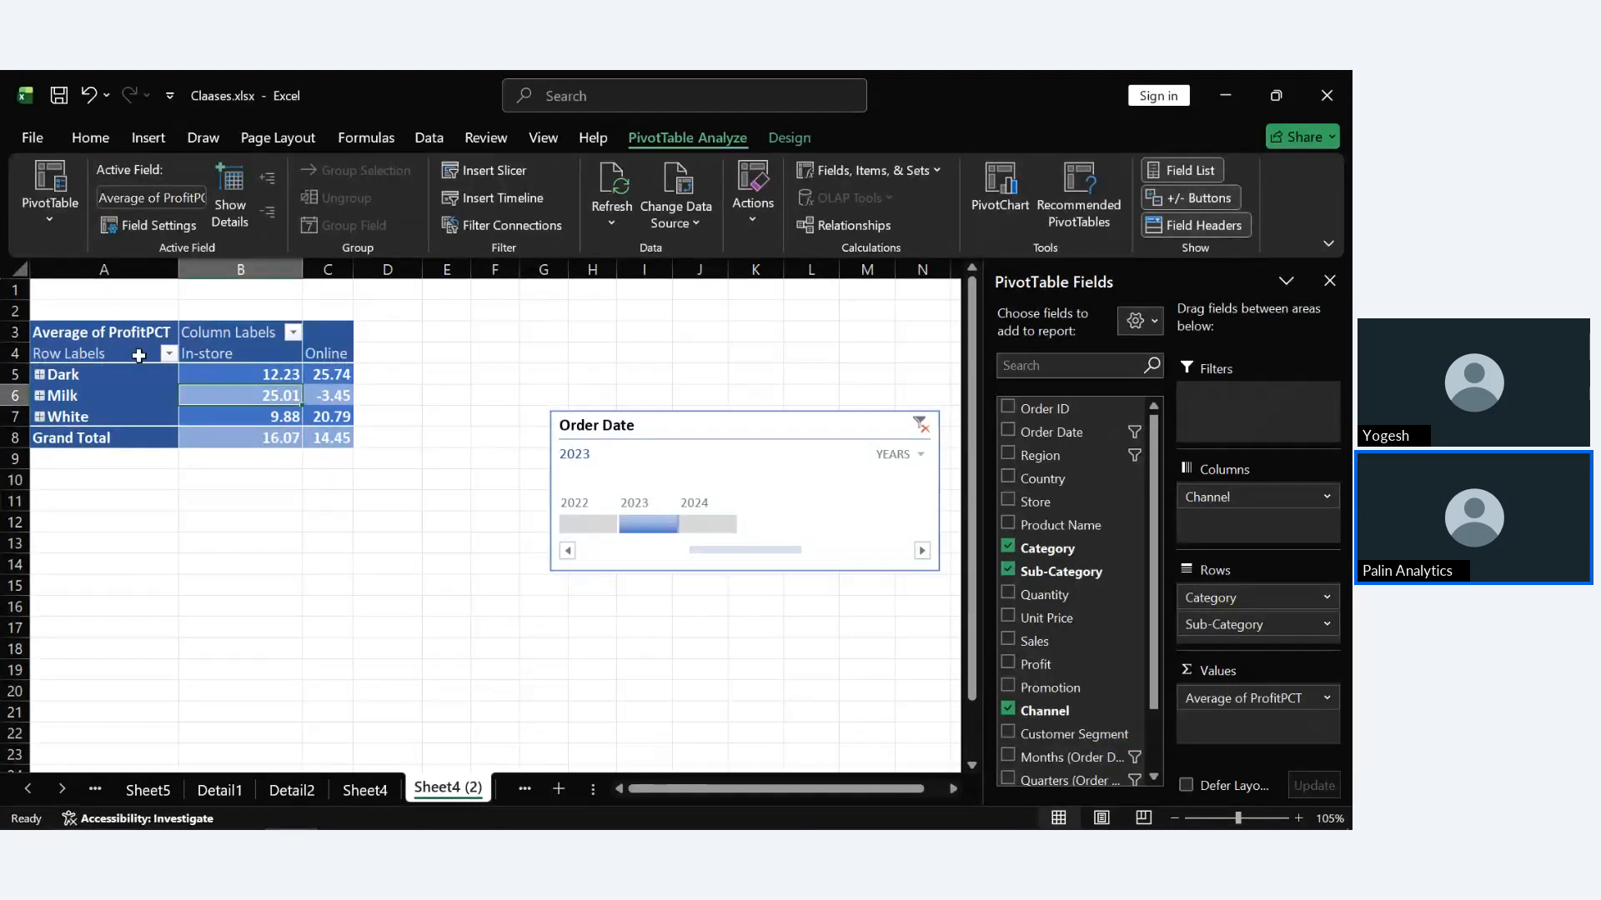
{"action": "left_click", "coordinate": [105, 377]}
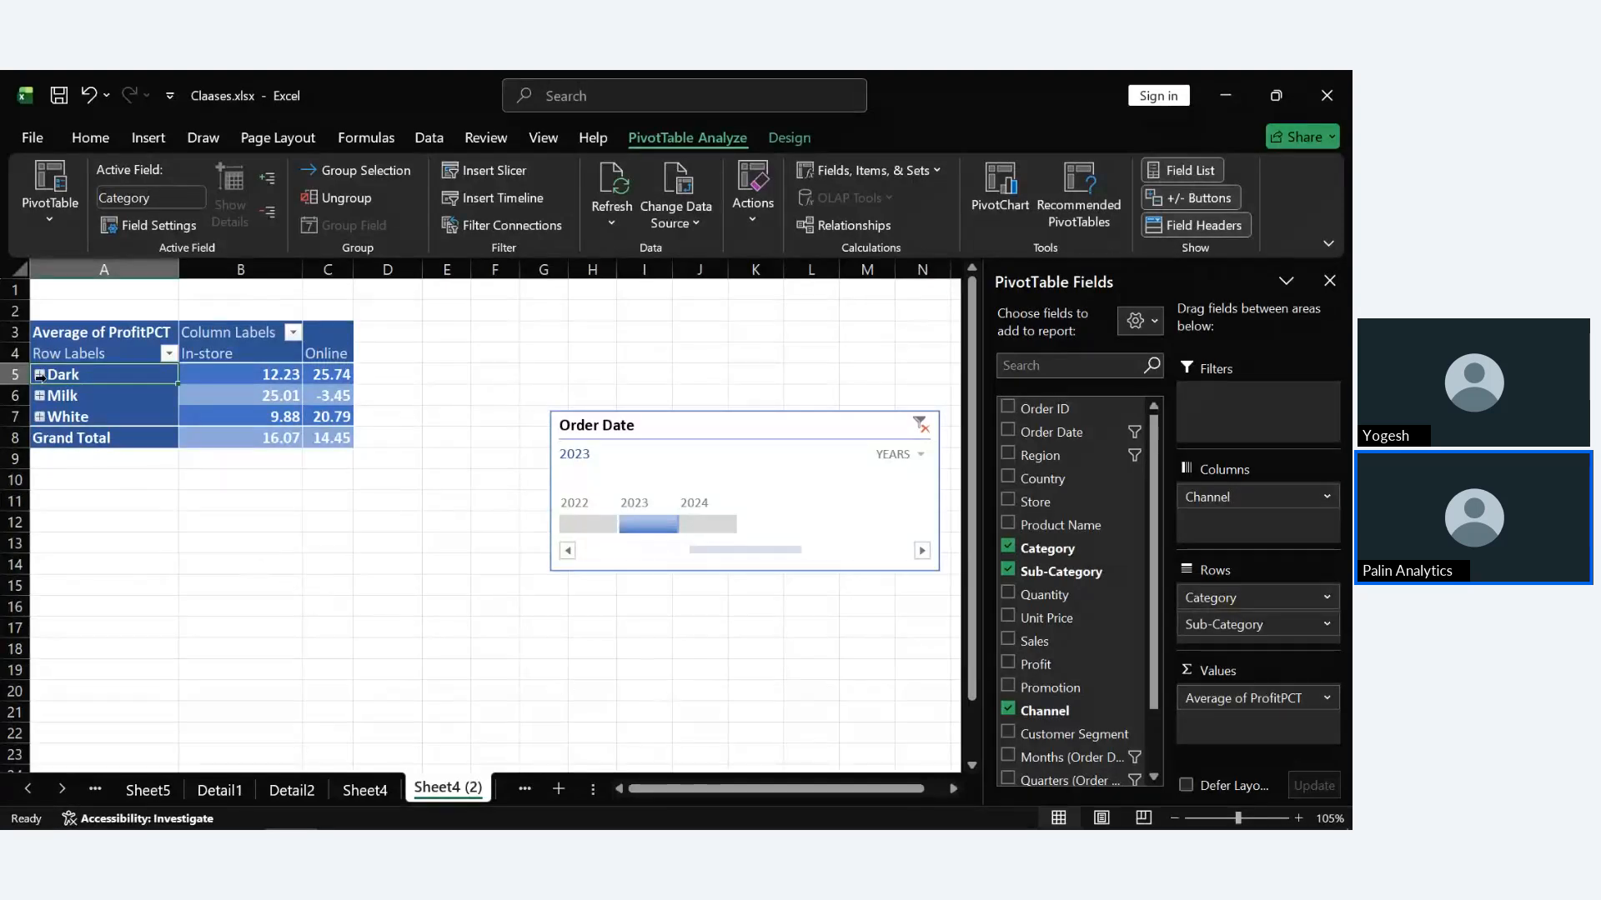
{"action": "left_click", "coordinate": [39, 376]}
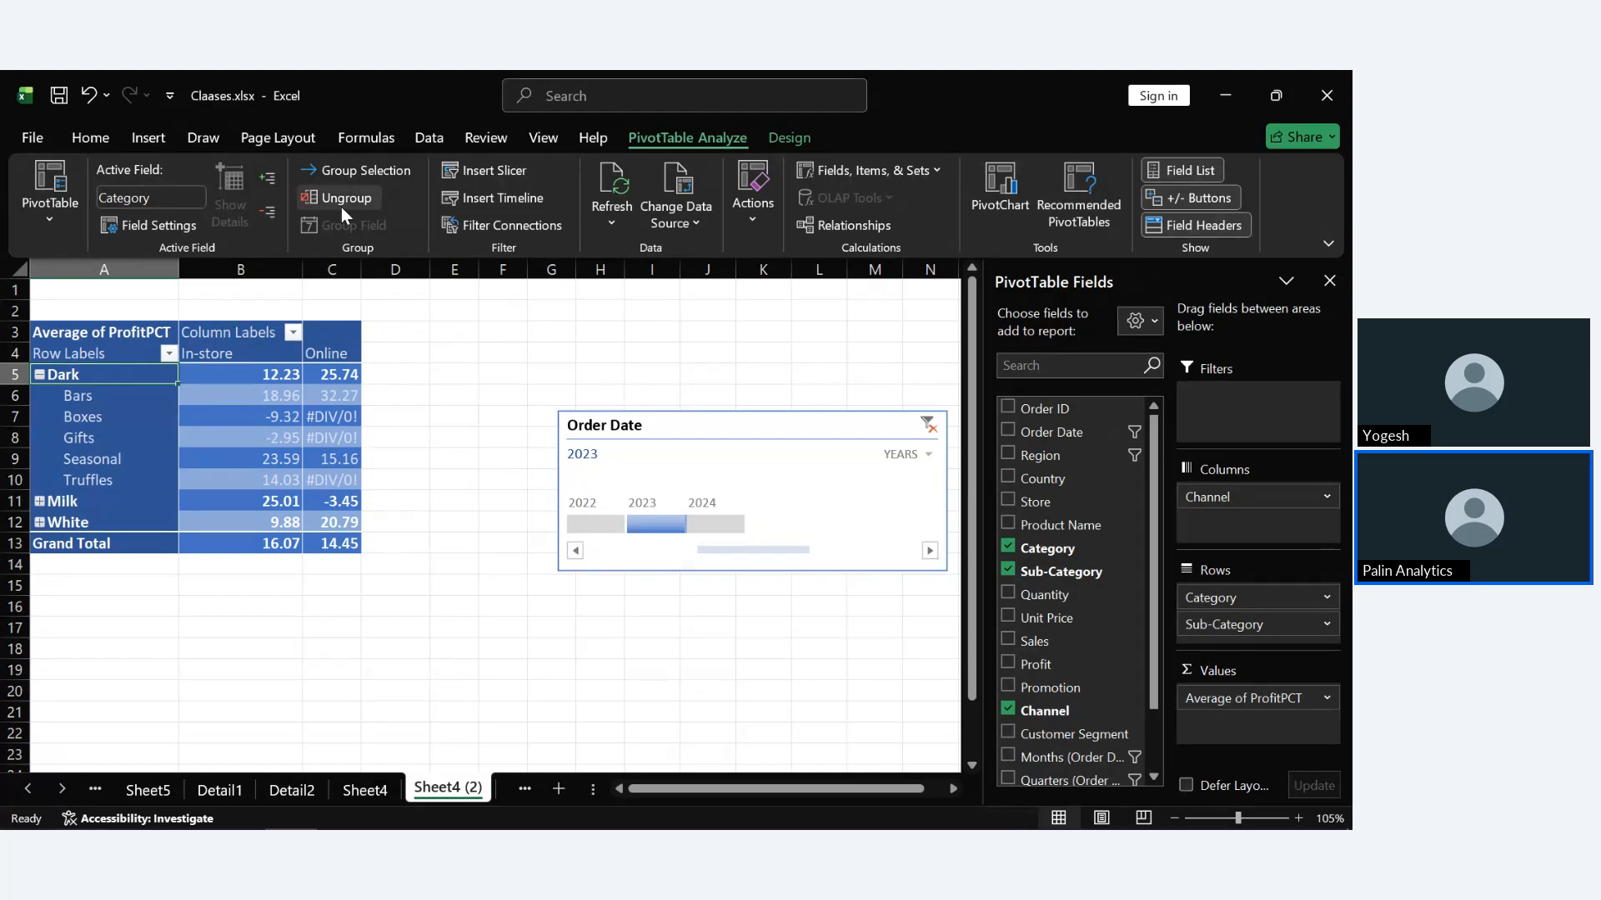
Try to group the Dark row label in the PivotTable on Sheet4 (2).
{"action": "left_click", "coordinate": [352, 172]}
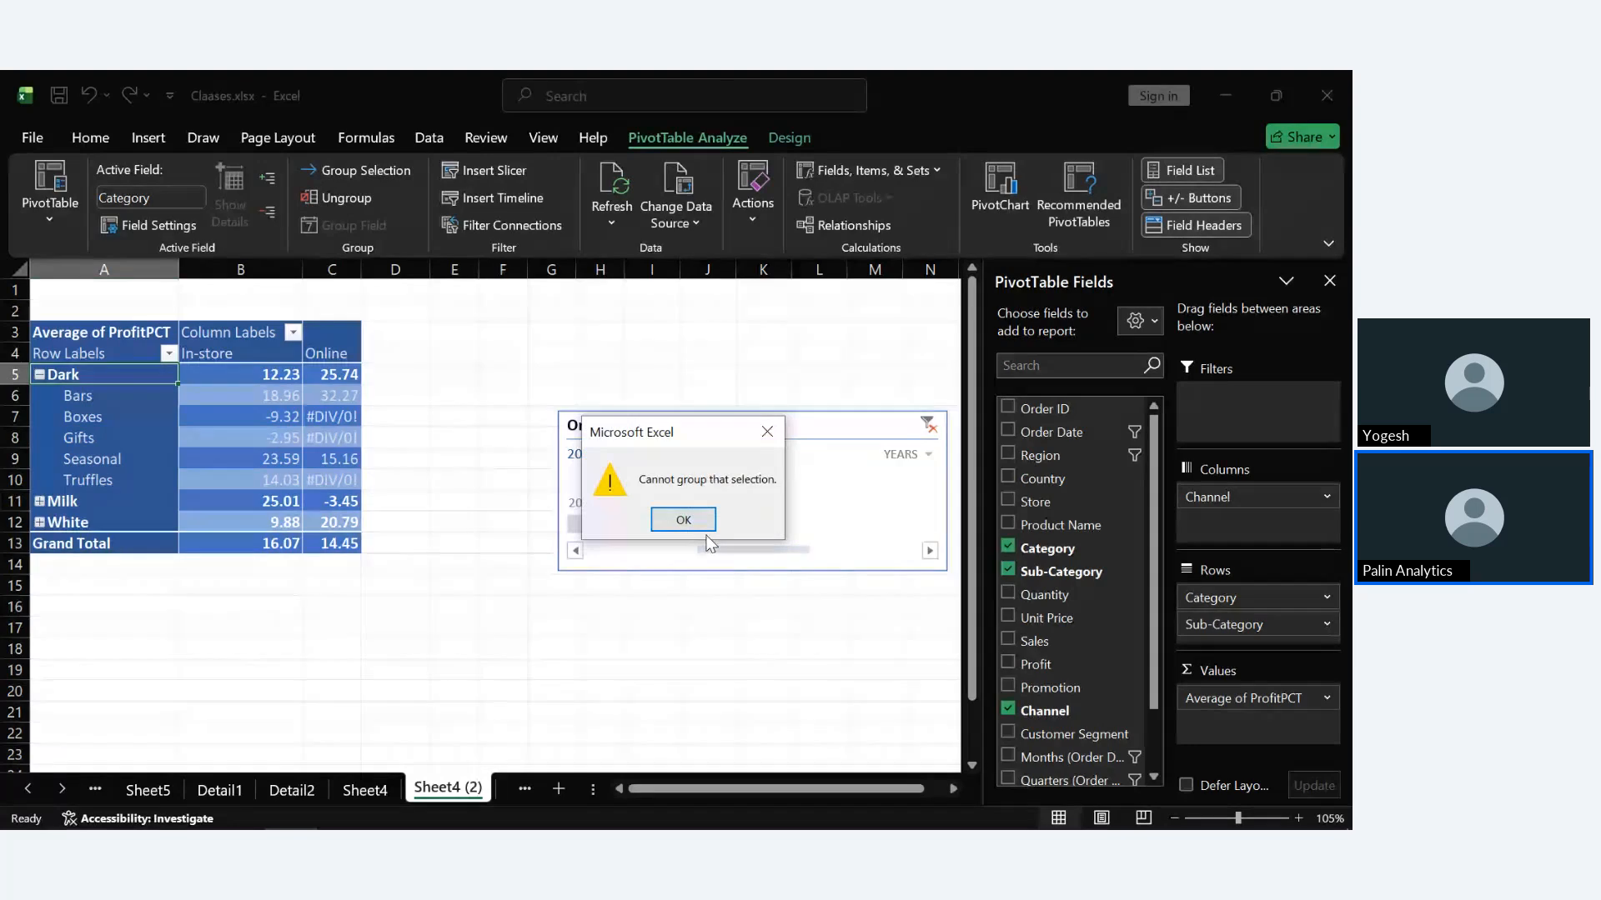
{"action": "left_click", "coordinate": [683, 520]}
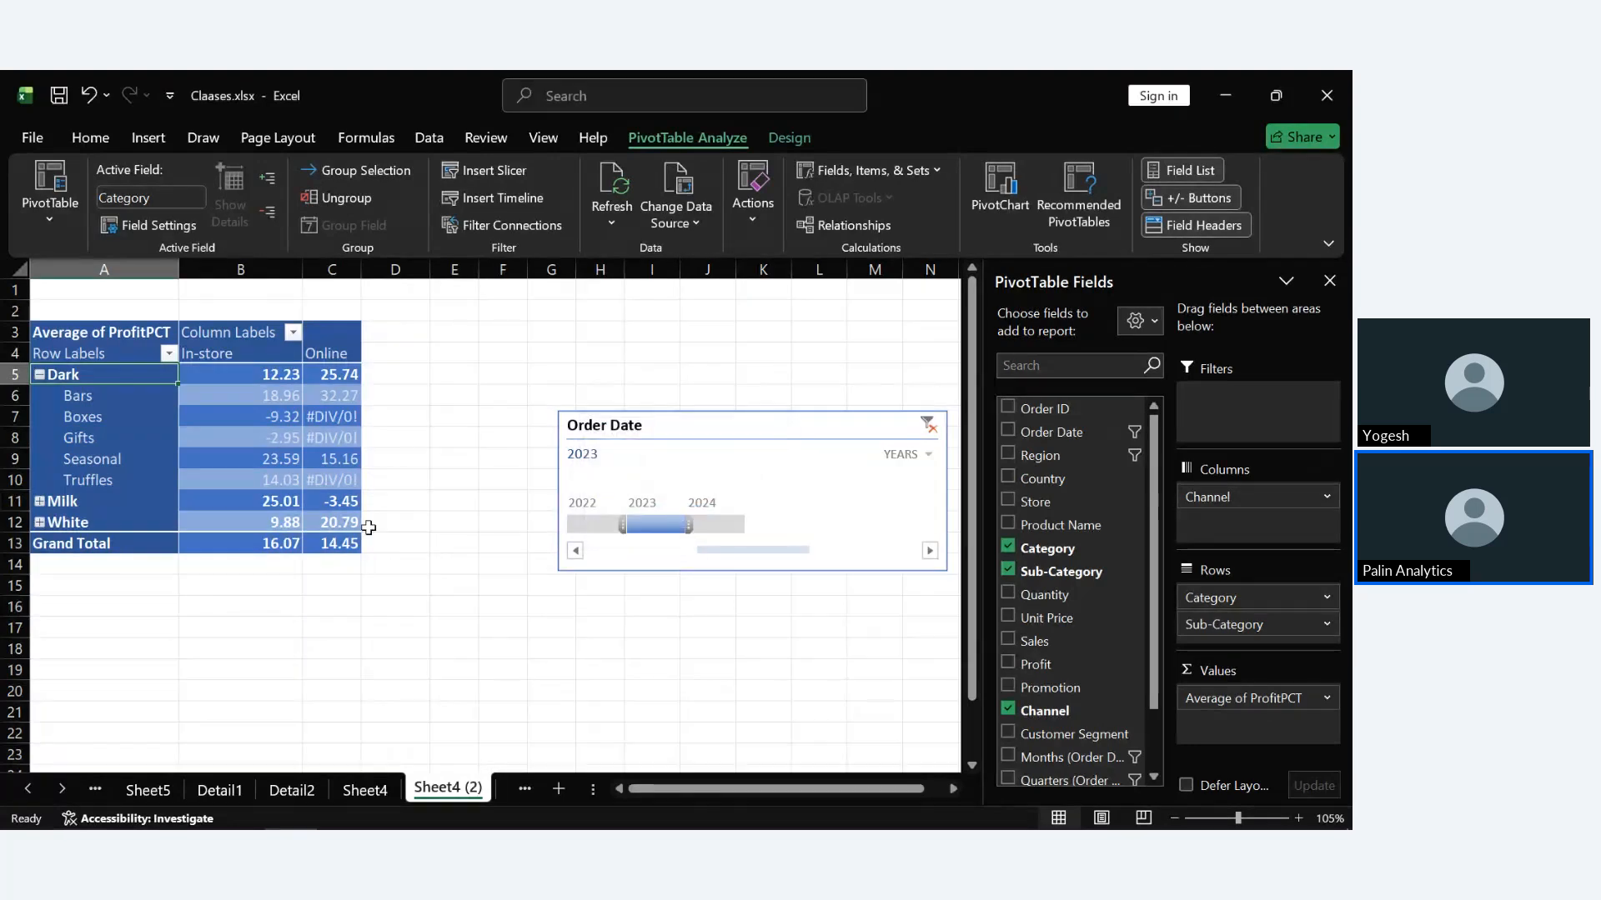
{"action": "left_click", "coordinate": [232, 583]}
{"action": "left_click", "coordinate": [77, 377]}
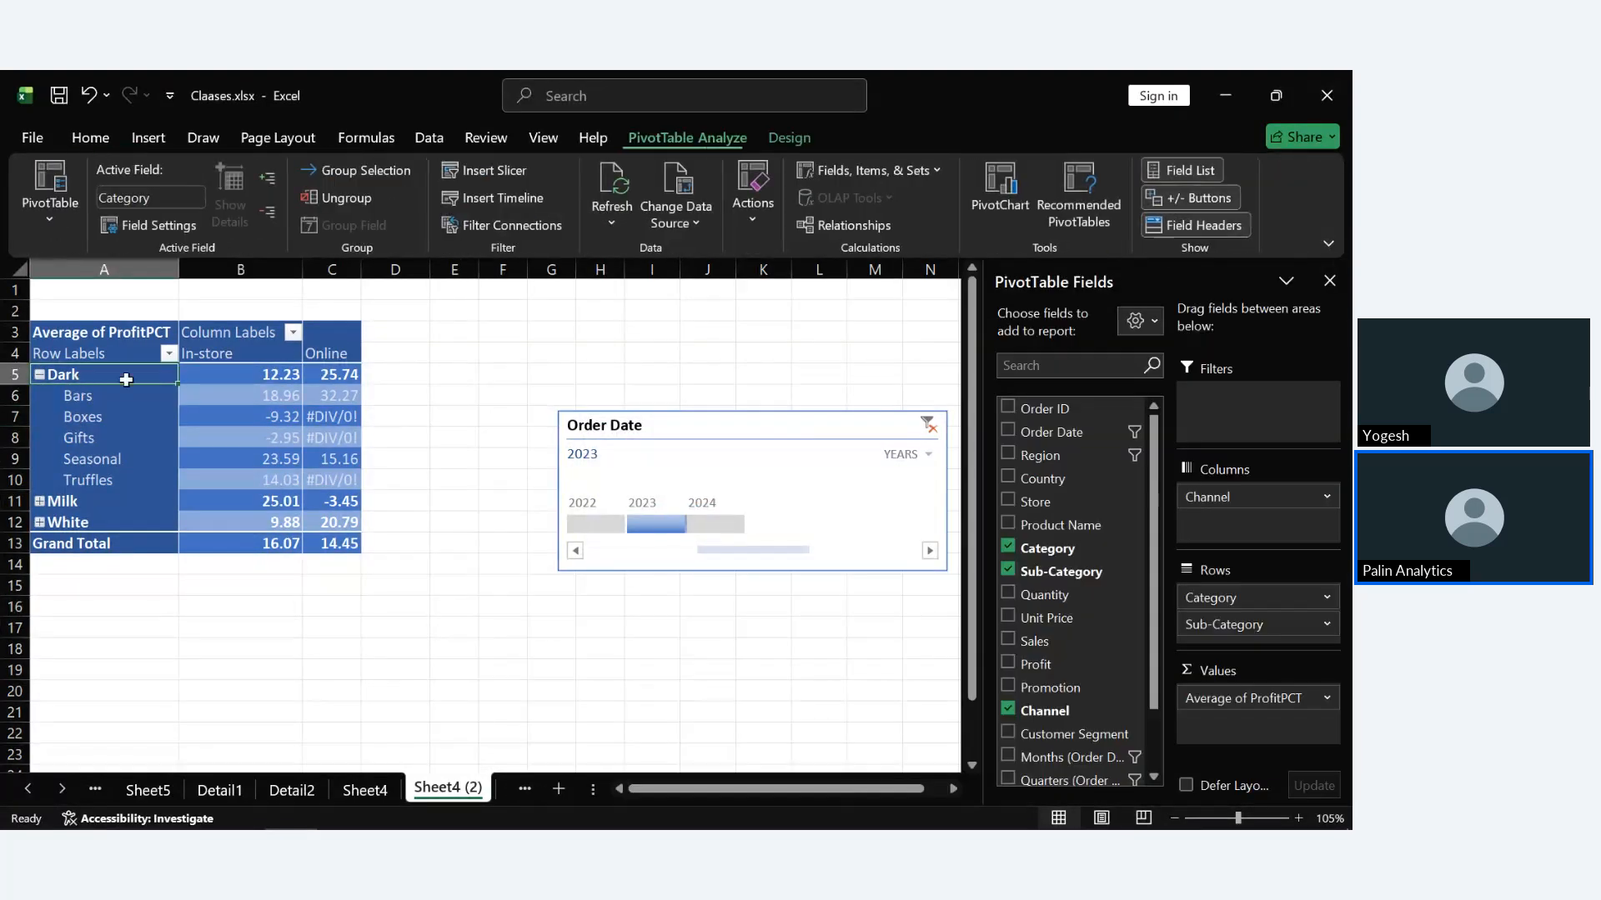